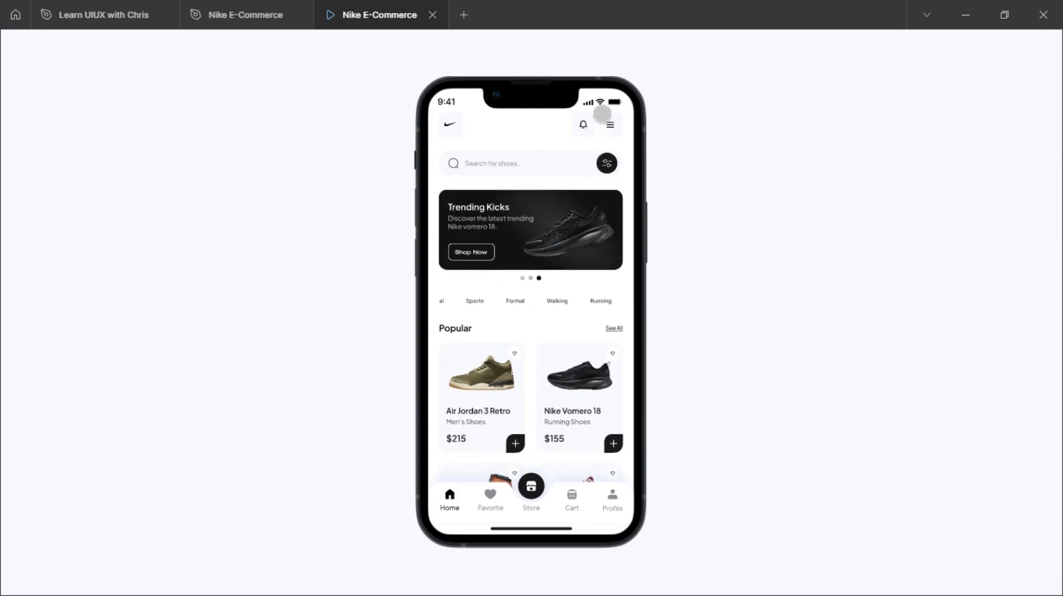
- Preview the prototype's side menu by opening and closing it from the home screen
left_click(602, 114)
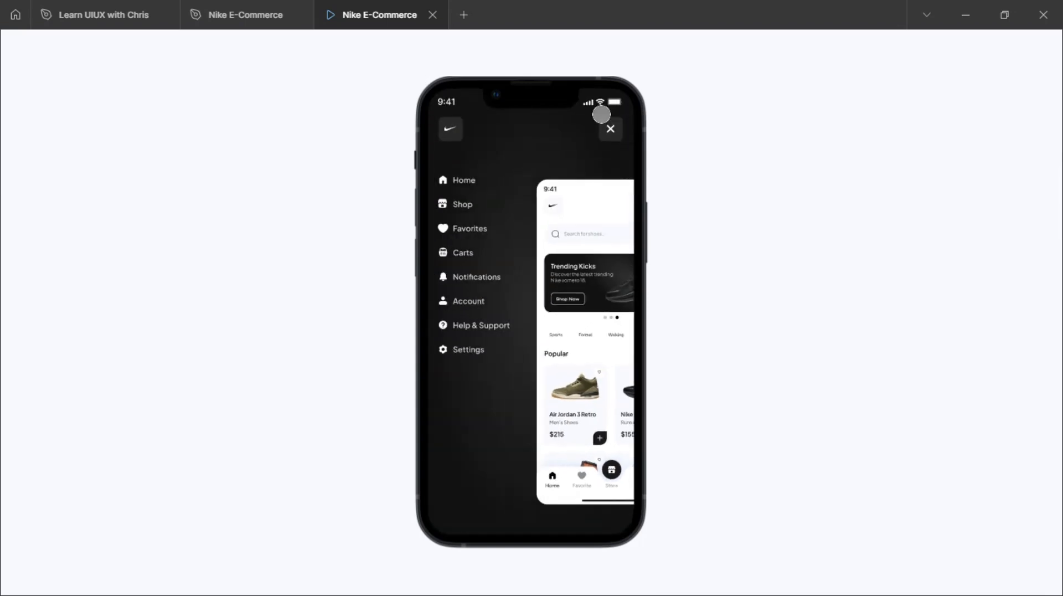
left_click(602, 114)
left_click(601, 114)
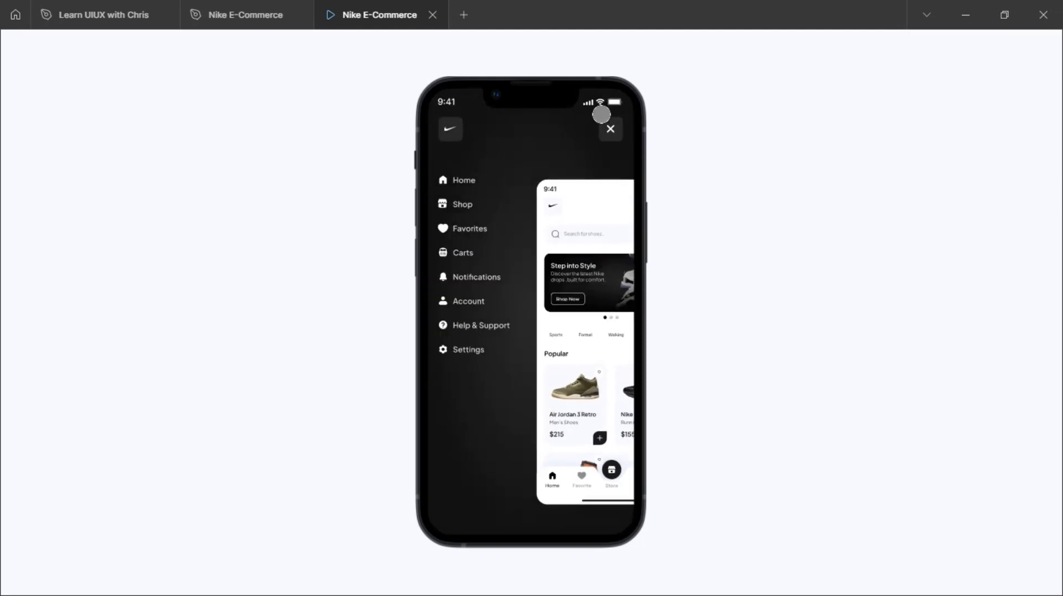
left_click(601, 114)
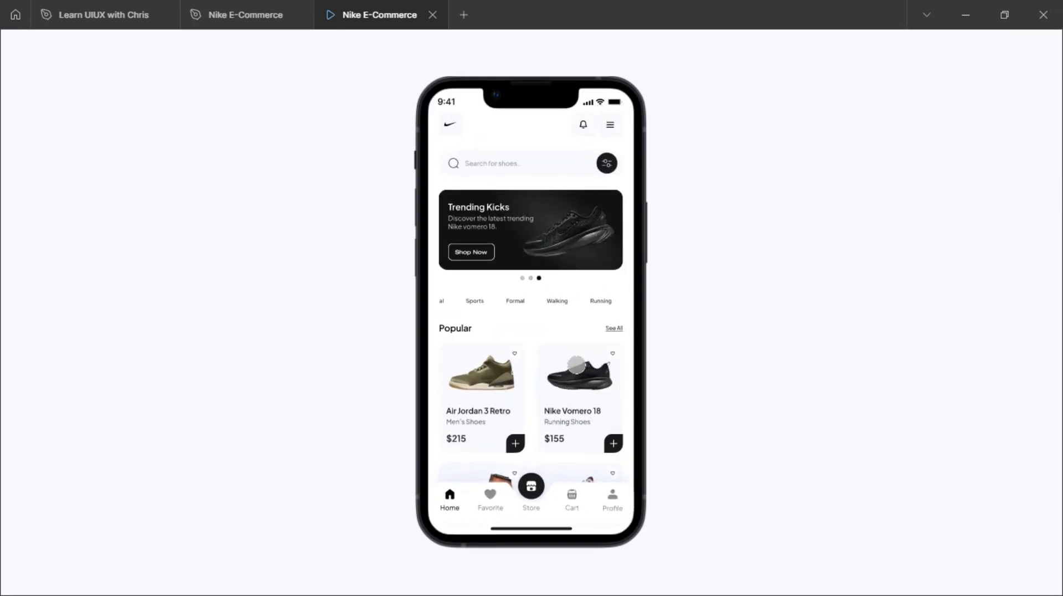
- Open the Nike Vomero 18 product page in the prototype and test its favorite toggle on and off
left_click(576, 366)
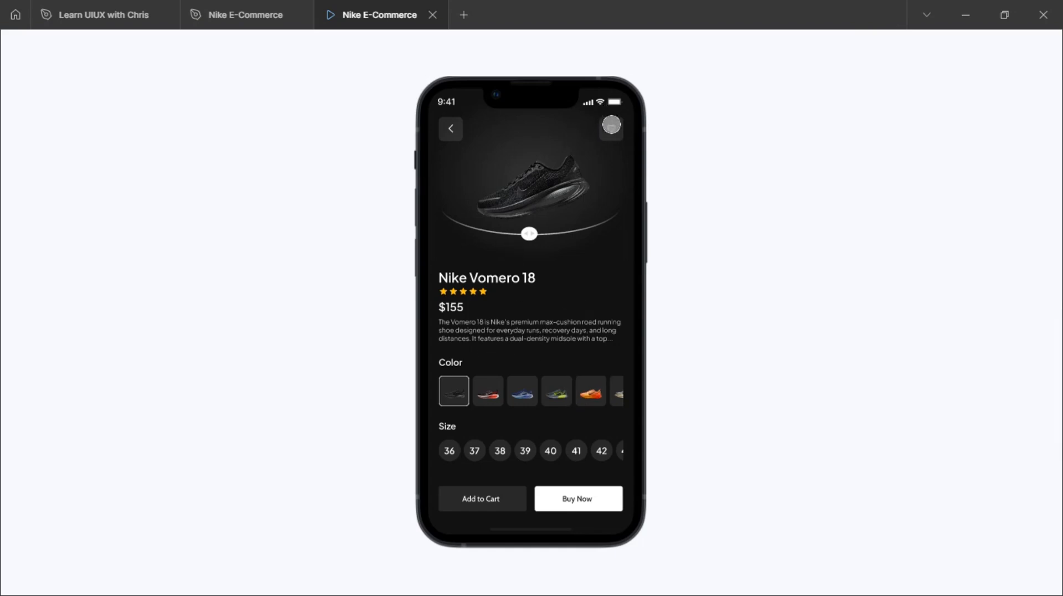
left_click(611, 126)
left_click(602, 121)
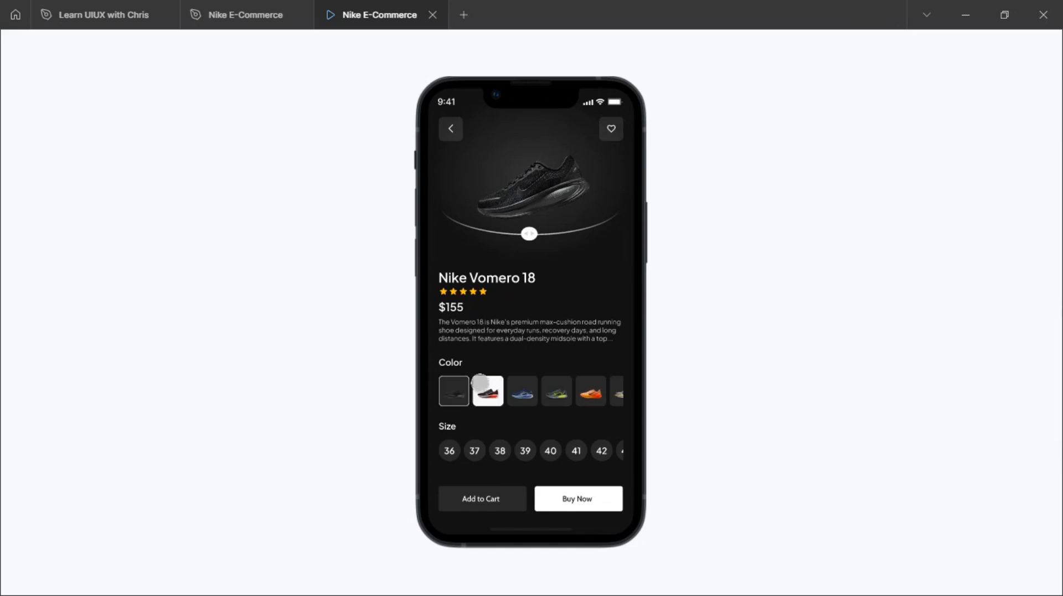
- Try the red, blue and green color options and size 40 on the Nike Vomero 18 prototype page
left_click_drag(580, 382, 554, 391)
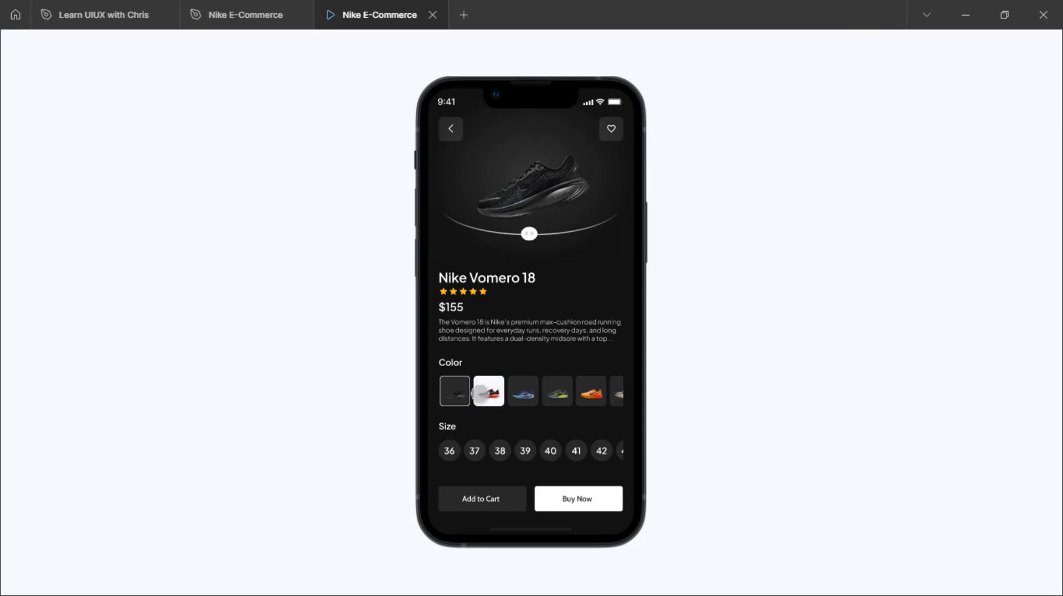
left_click(484, 389)
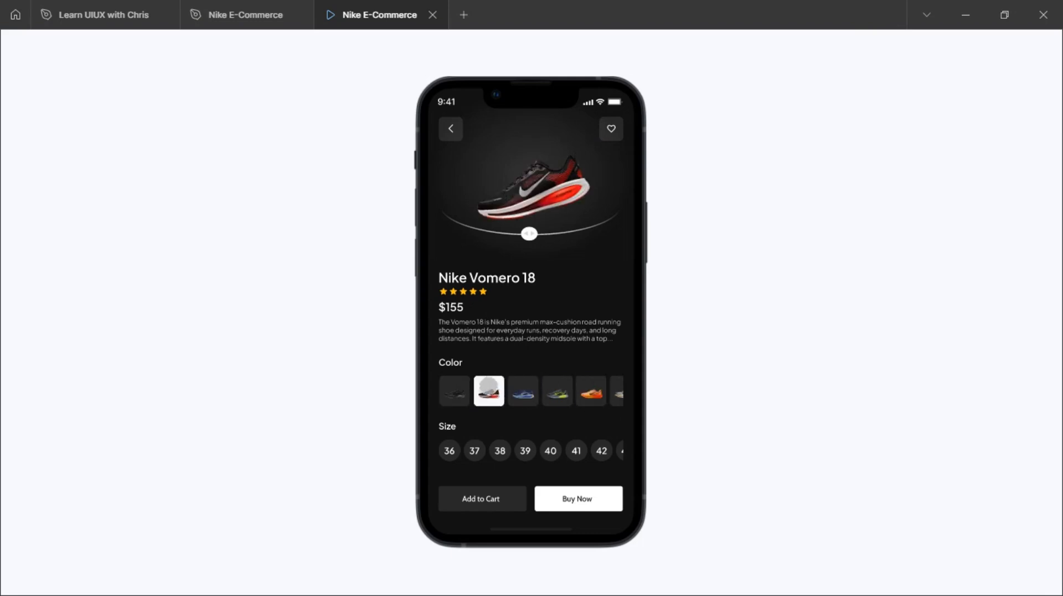
left_click(515, 387)
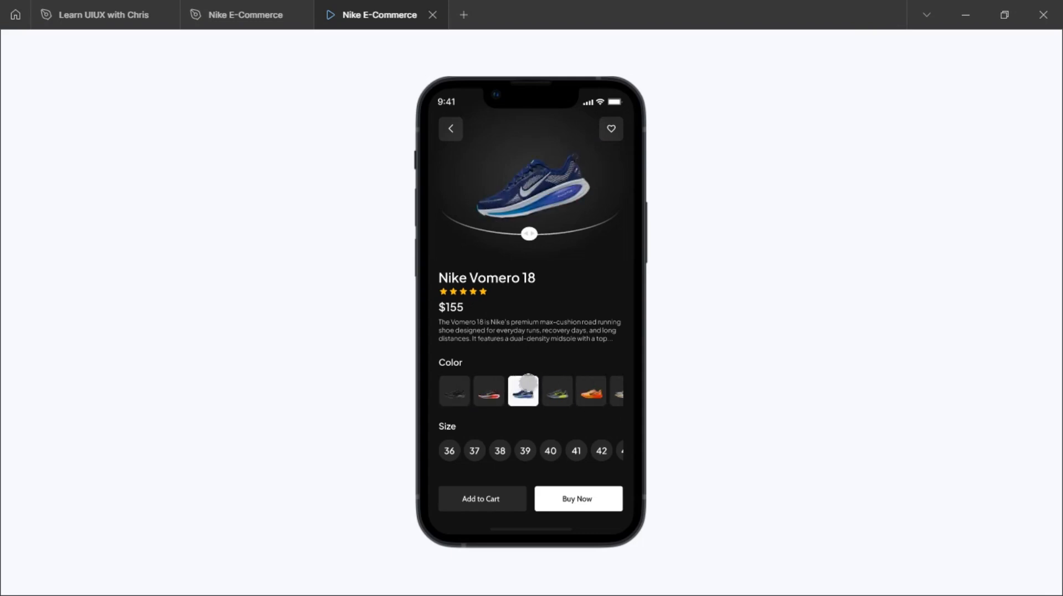
left_click(556, 389)
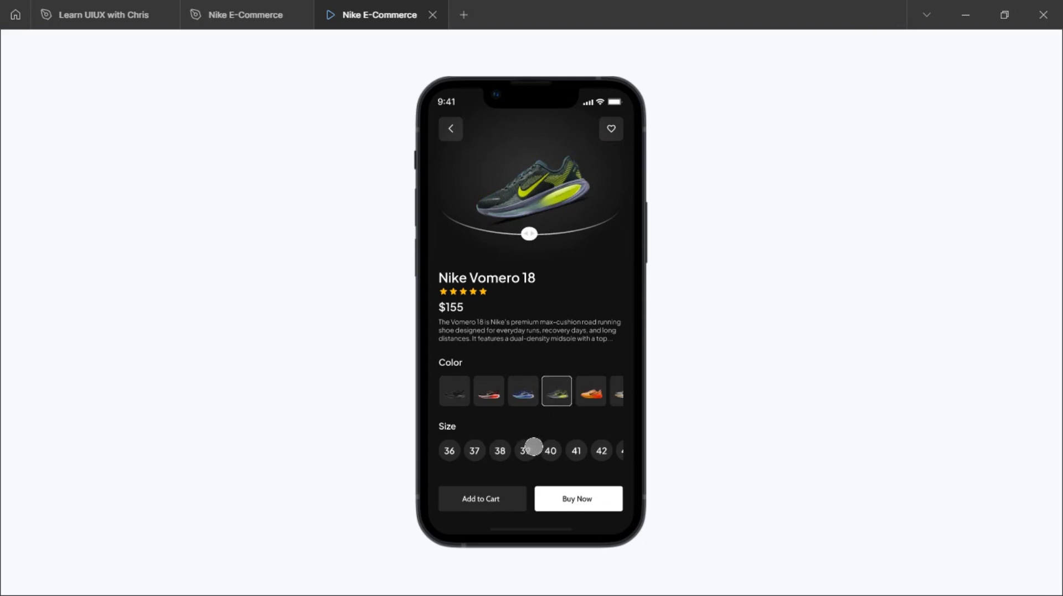
left_click(549, 448)
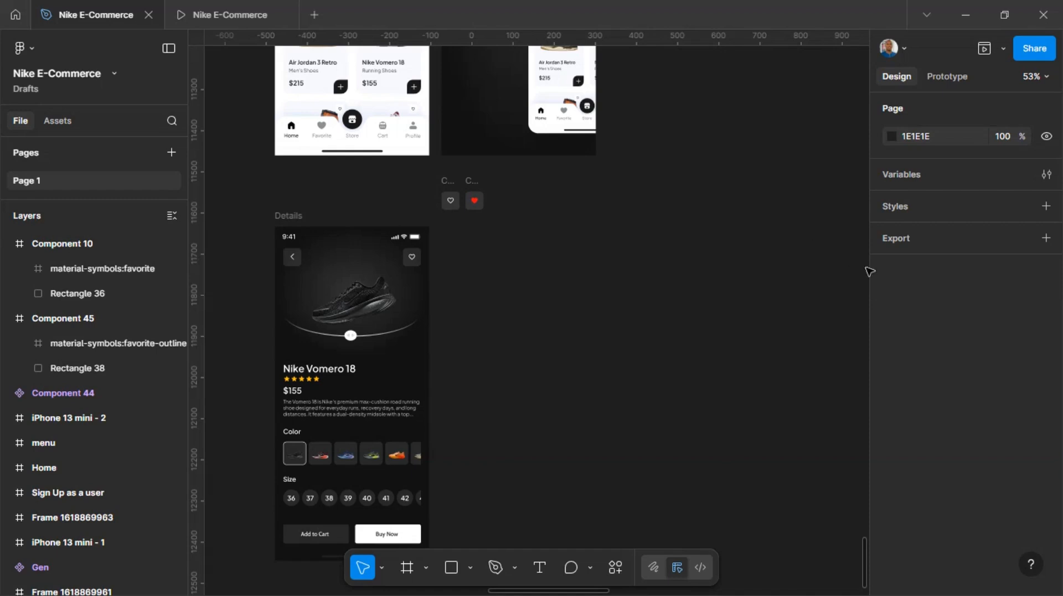
- Add an iPhone 13 mini frame beside the existing Details screen and name it Details
key("f")
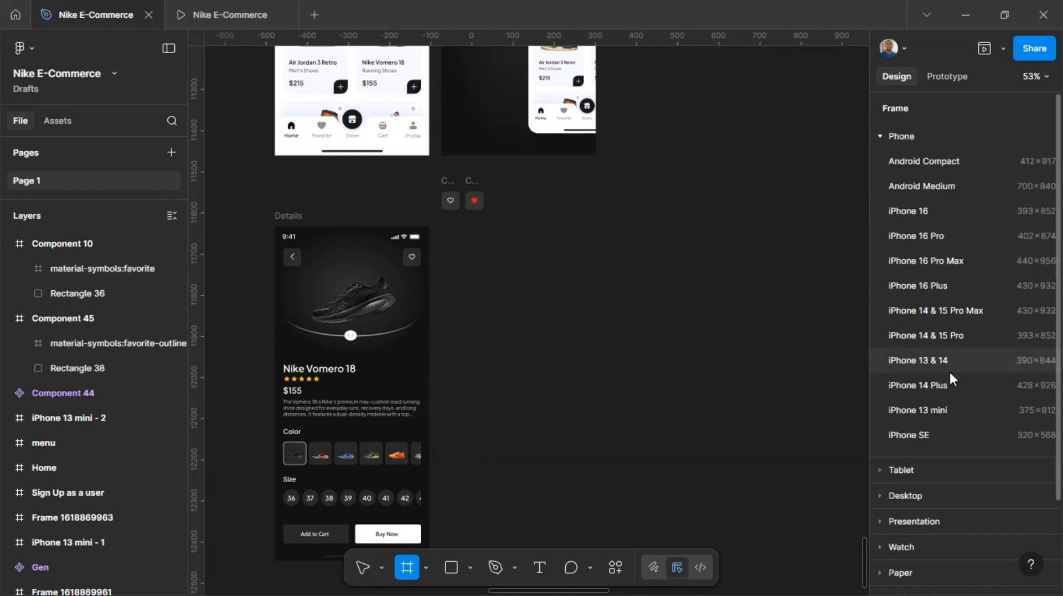
left_click(918, 410)
left_click_drag(660, 263, 484, 339)
double_click(485, 216)
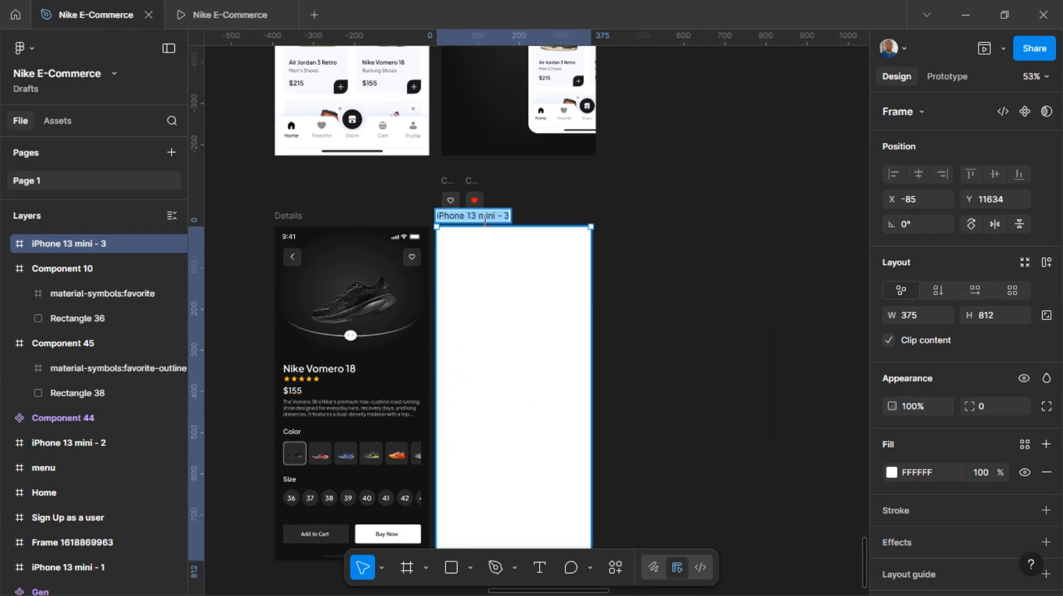
type("De")
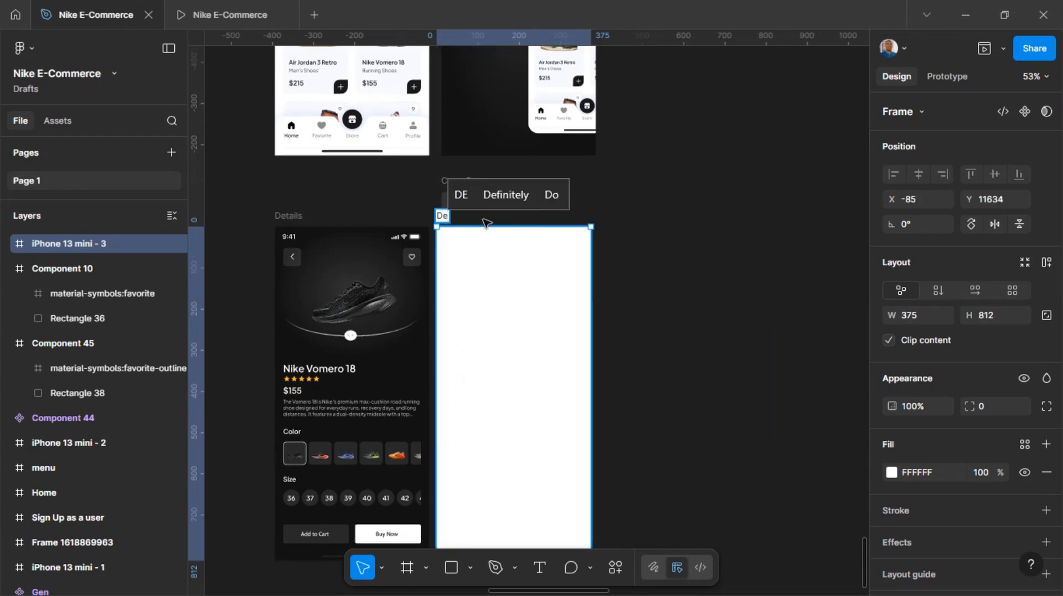
type("tails")
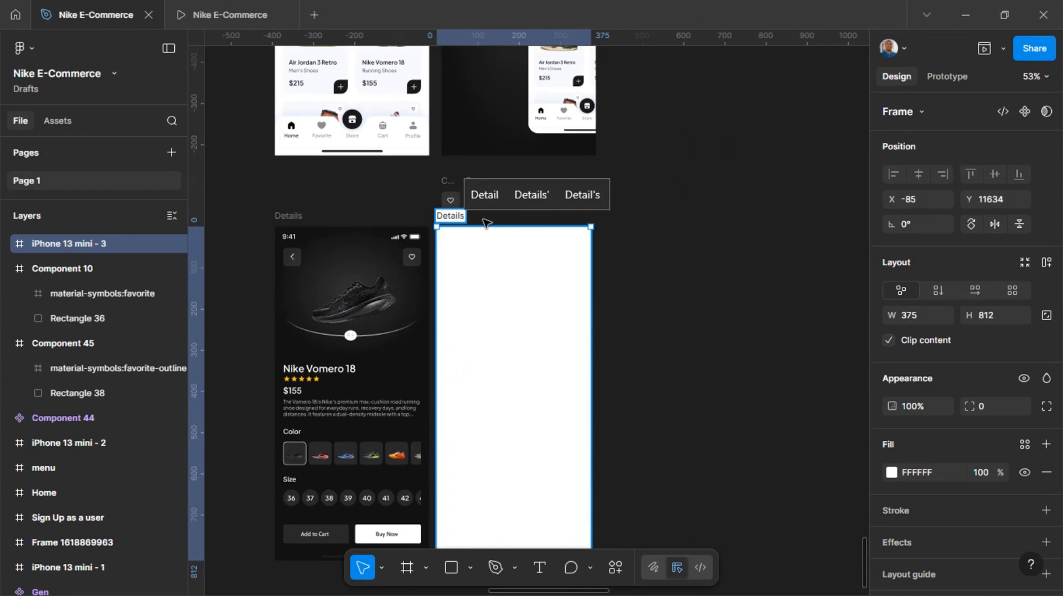
key("Return")
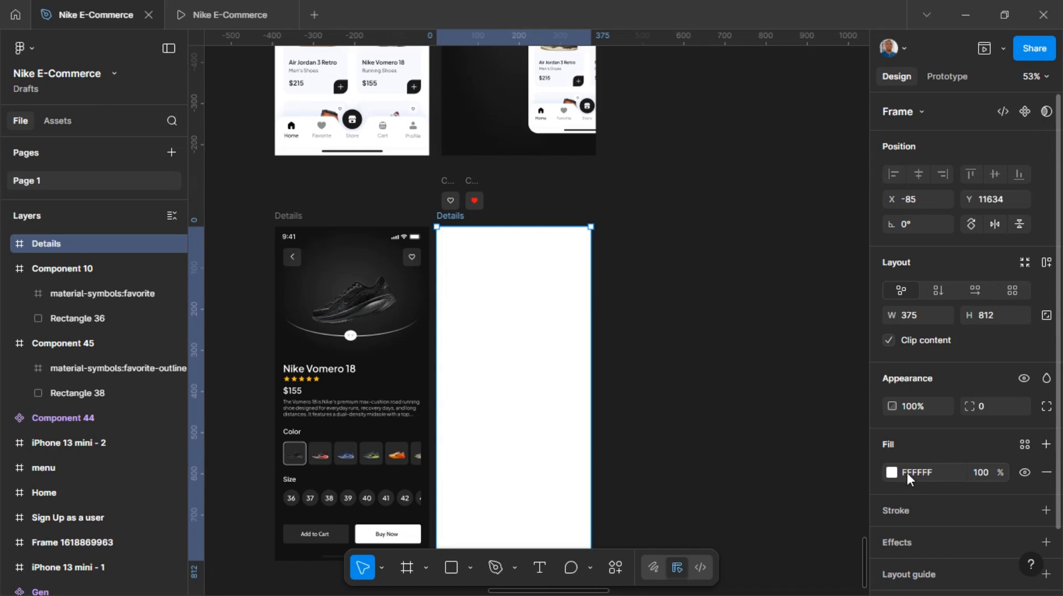
- Fill the new Details frame with 121212, sampled from the existing Details screen's background
left_click(892, 471)
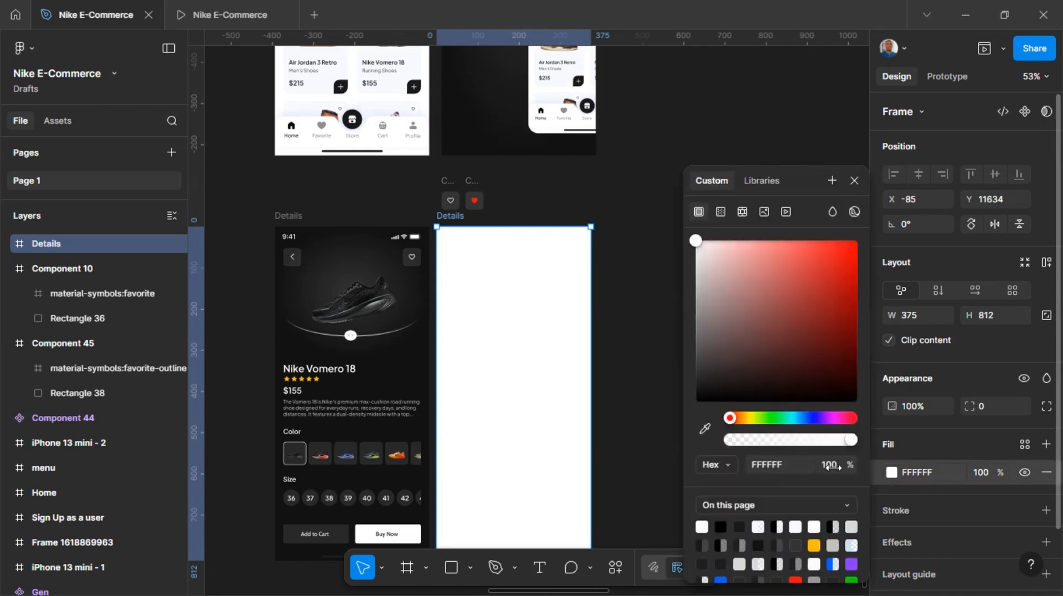
left_click(701, 428)
left_click(408, 418)
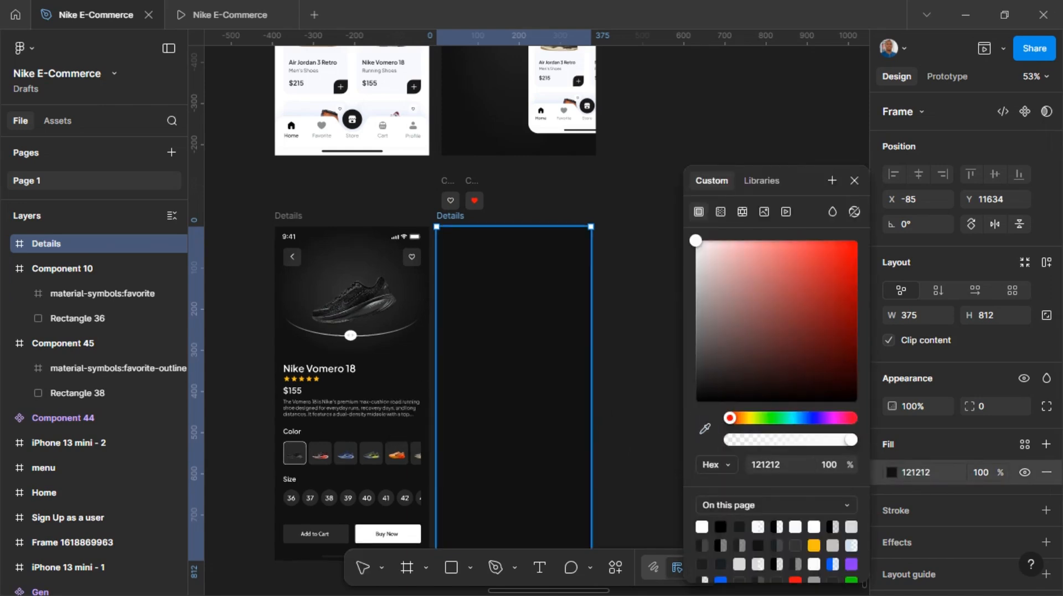
left_click(629, 203)
- Draw a 375-wide nested frame at the top of the new Details screen and set its height to 315
scroll(424, 330, "up", 5)
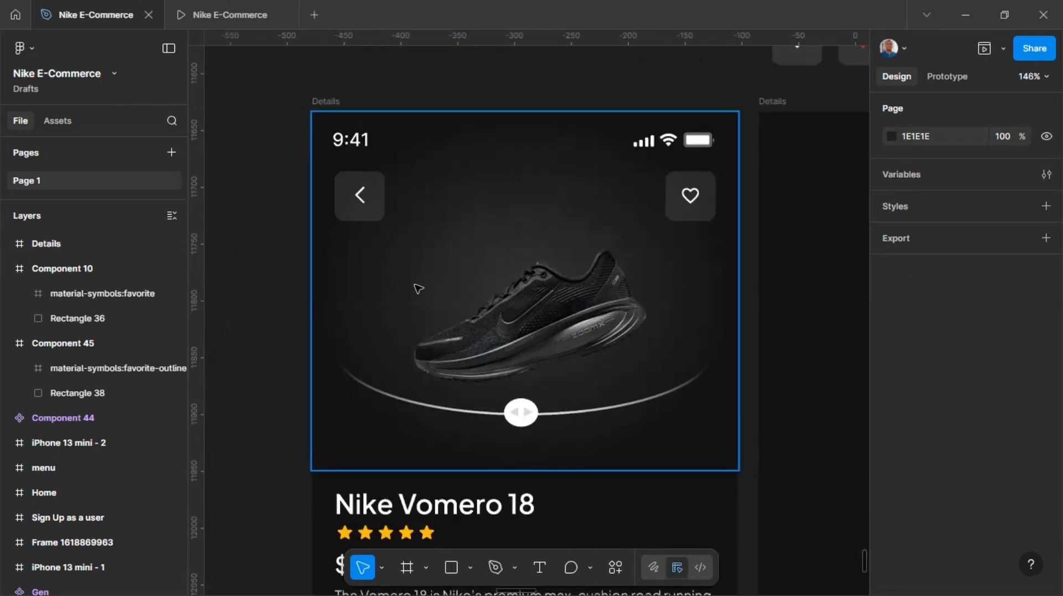
scroll(548, 223, "down", 2)
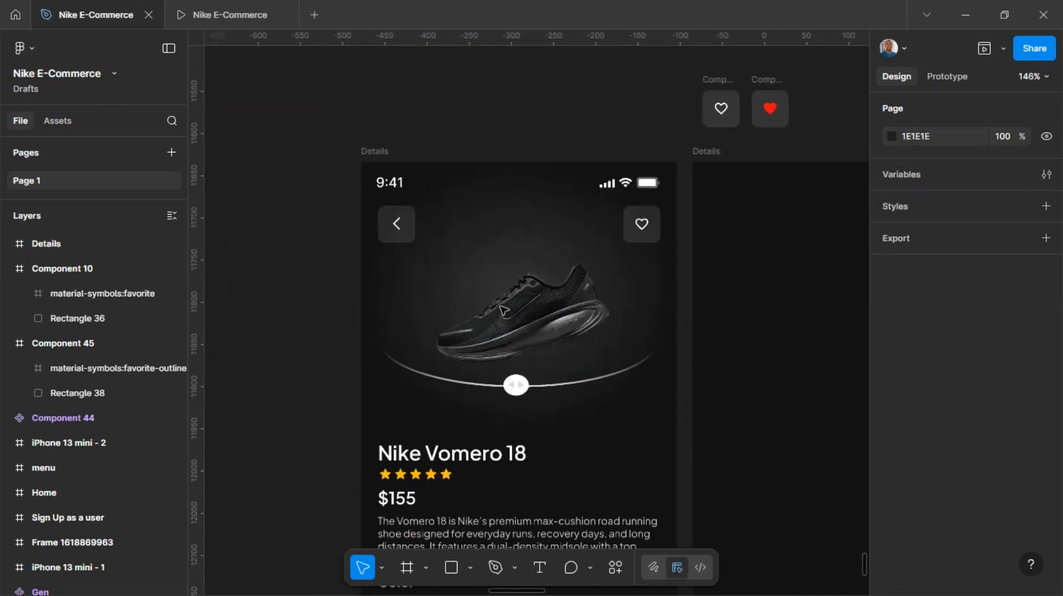
scroll(497, 246, "right", 3)
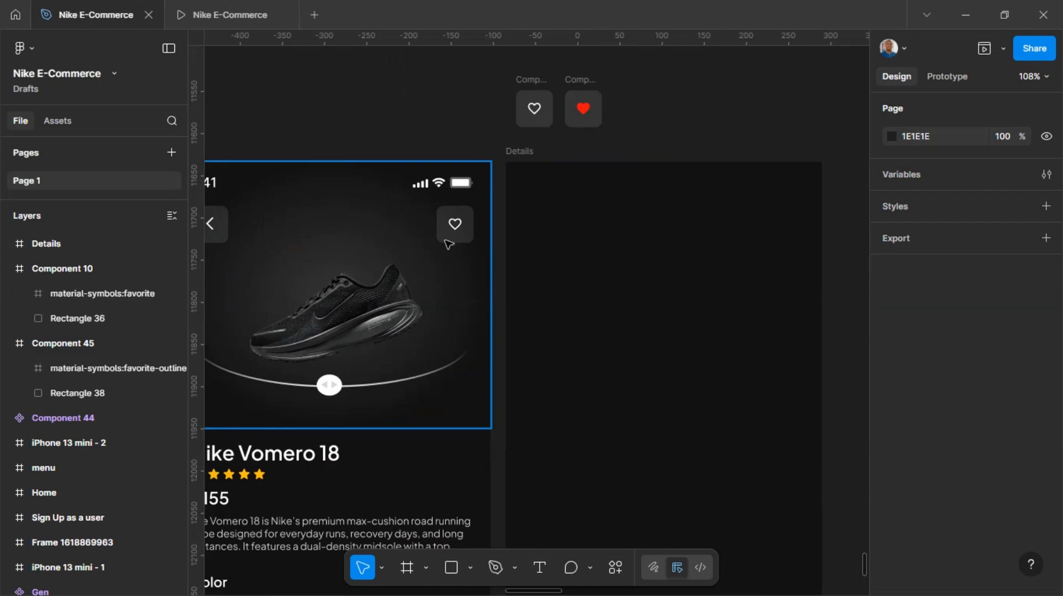
scroll(449, 244, "left", 1)
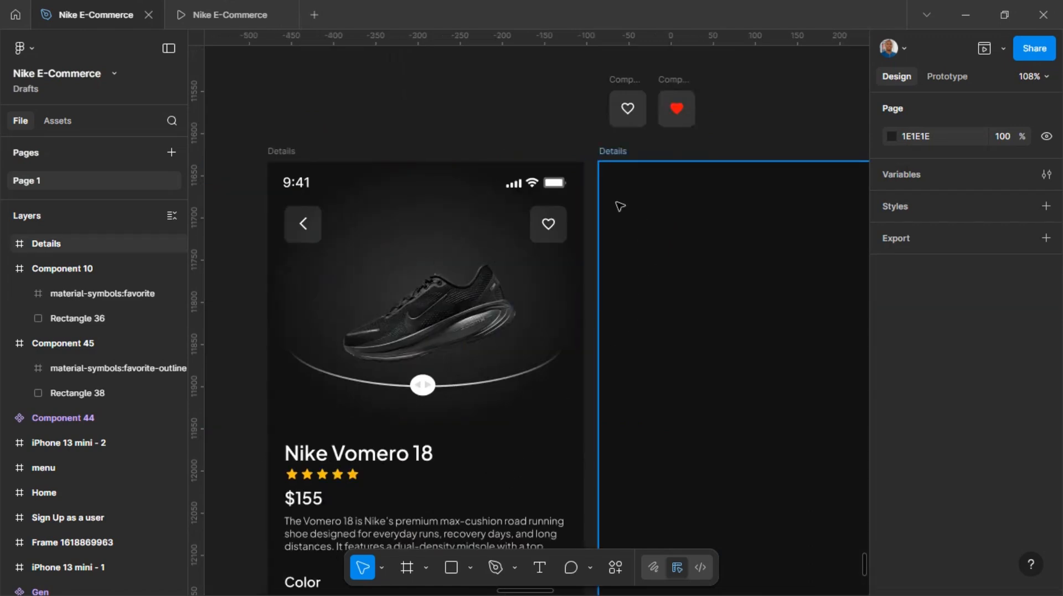
key("f")
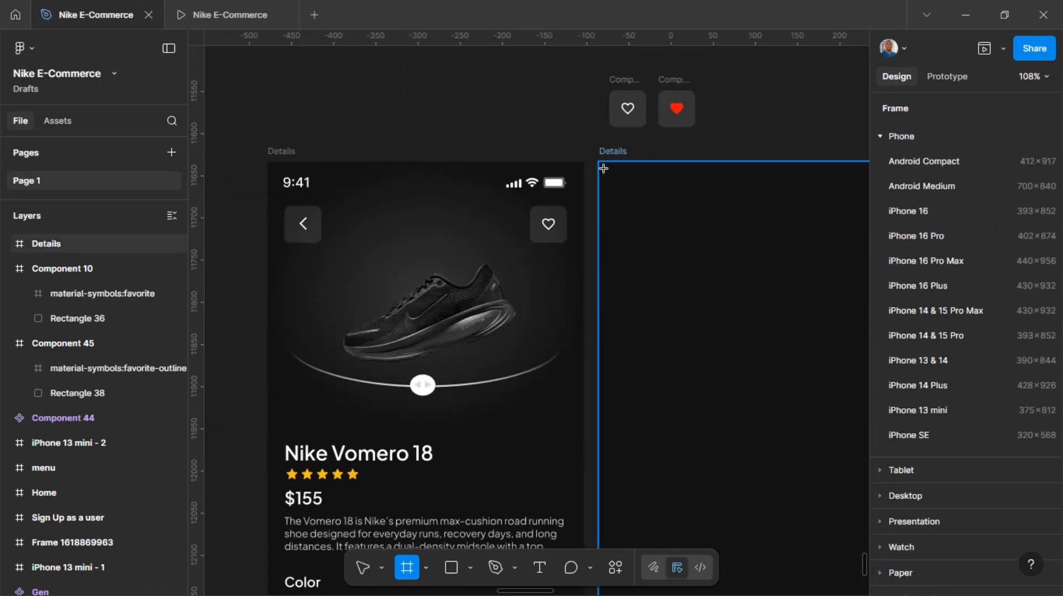
left_click_drag(600, 165, 821, 414)
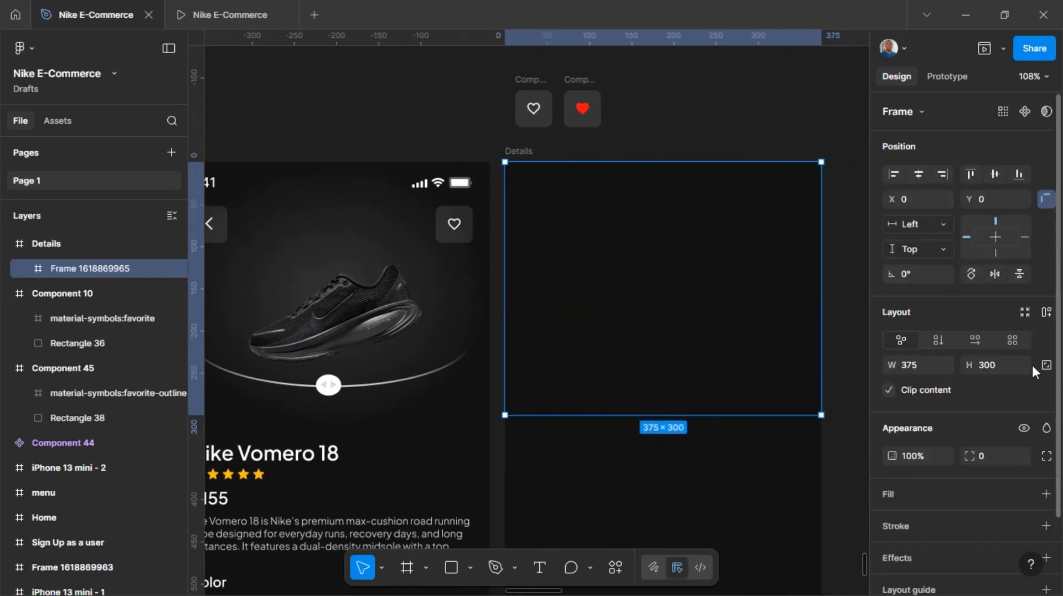
left_click(995, 365)
type("315")
key("Return")
- Add a fill to the nested frame and change it to a radial gradient
scroll(930, 431, "down", 3)
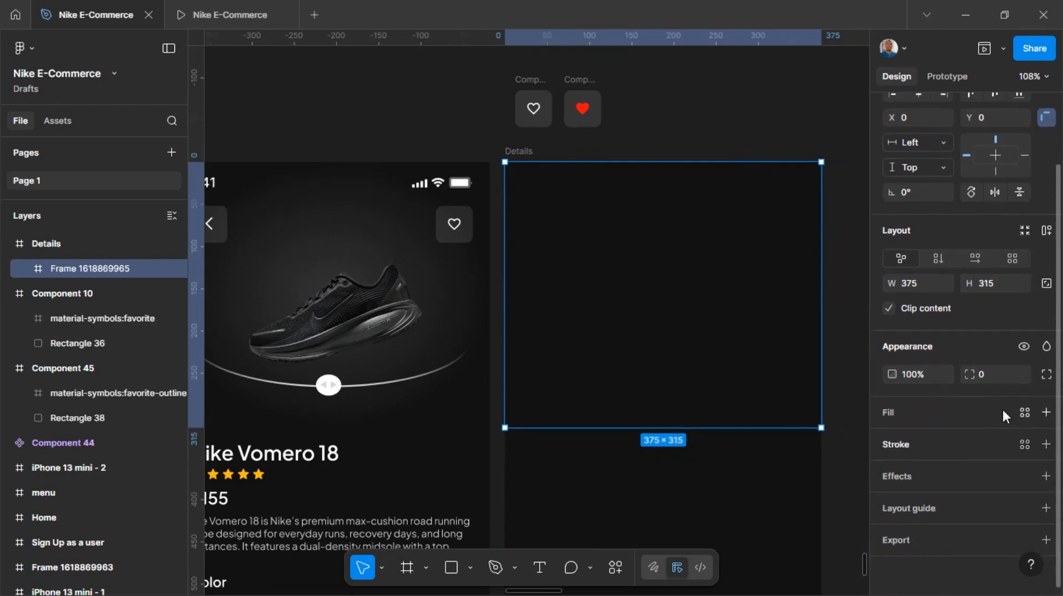
left_click(1046, 412)
left_click(891, 440)
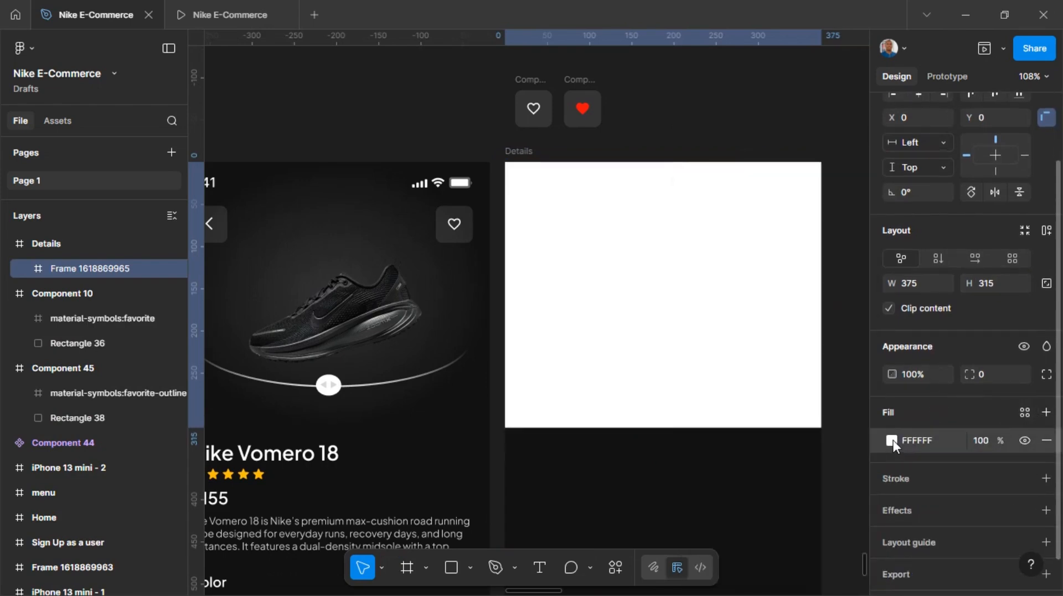
left_click(892, 440)
left_click(721, 211)
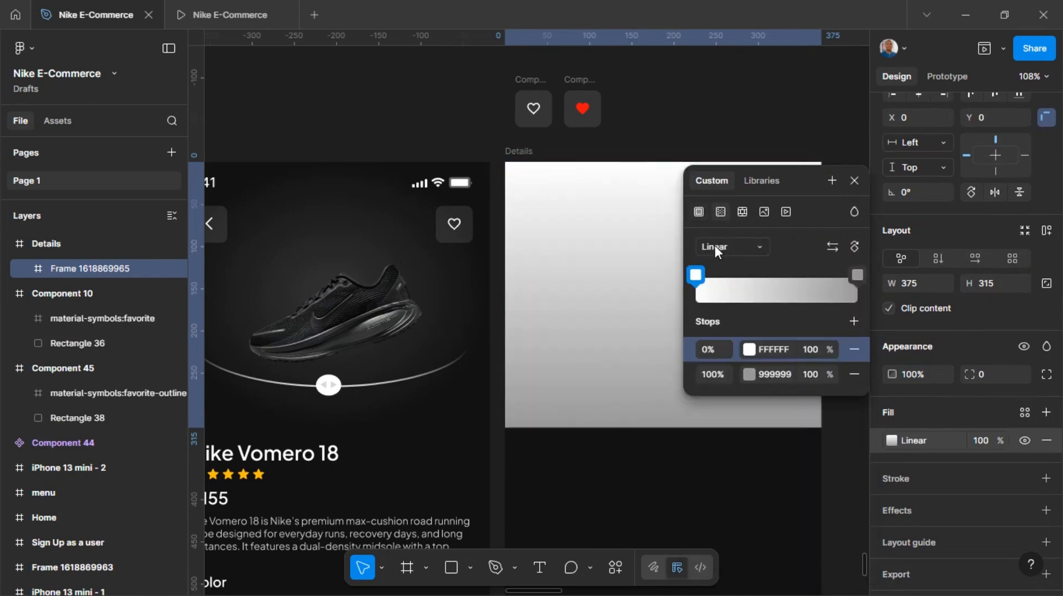
left_click(726, 246)
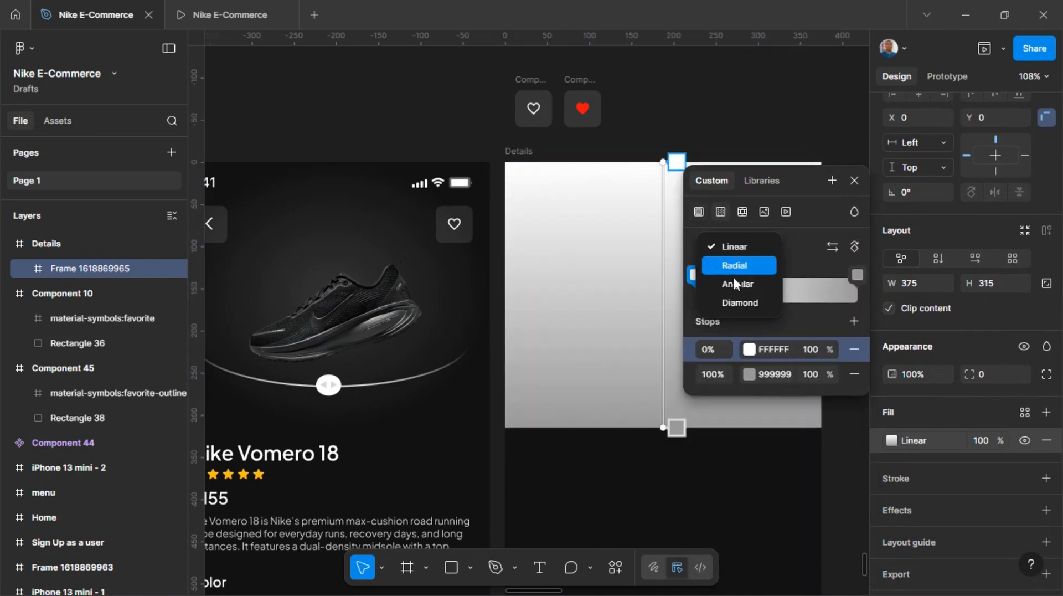
left_click(734, 267)
- Set the radial gradient's 100% stop to 121212, sampled from the new Details screen's background
left_click(749, 372)
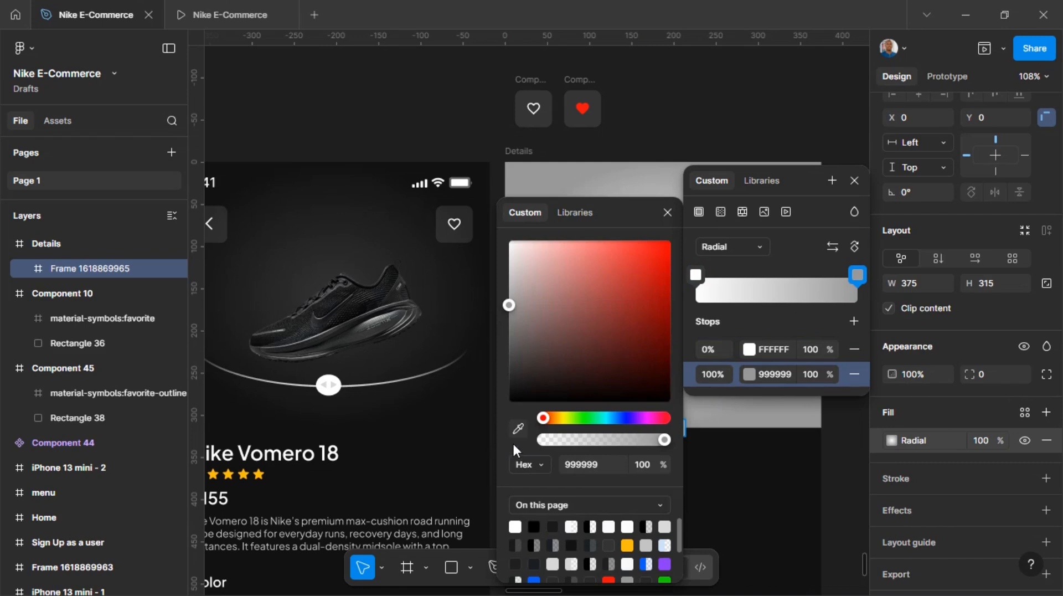
left_click(518, 428)
left_click(759, 430)
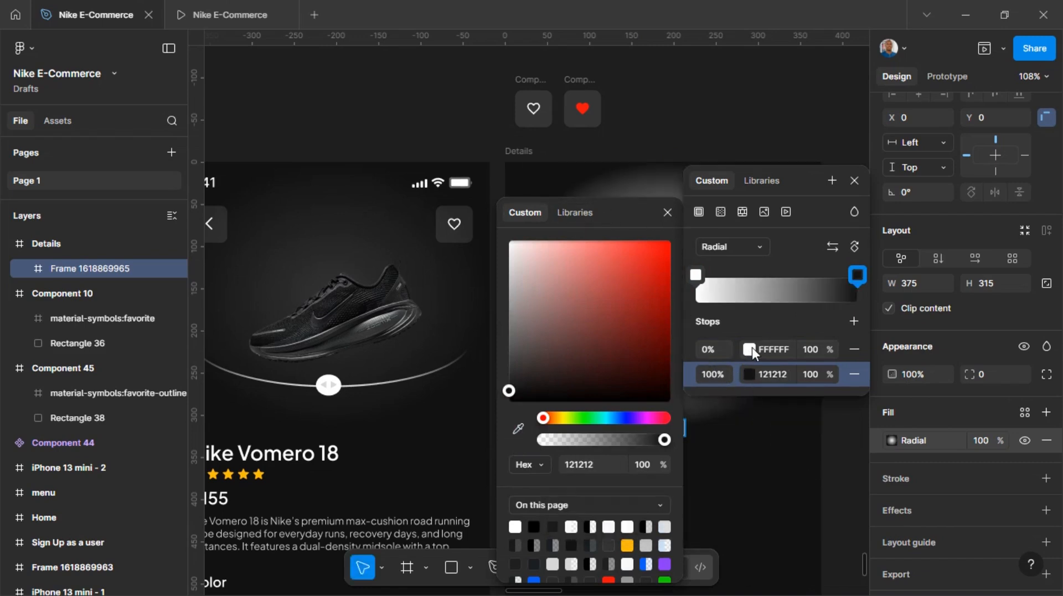
- Set the radial gradient's 0% stop to 2B2B2B, sampled from the glow behind the reference shoe, and deselect the frame
left_click(729, 349)
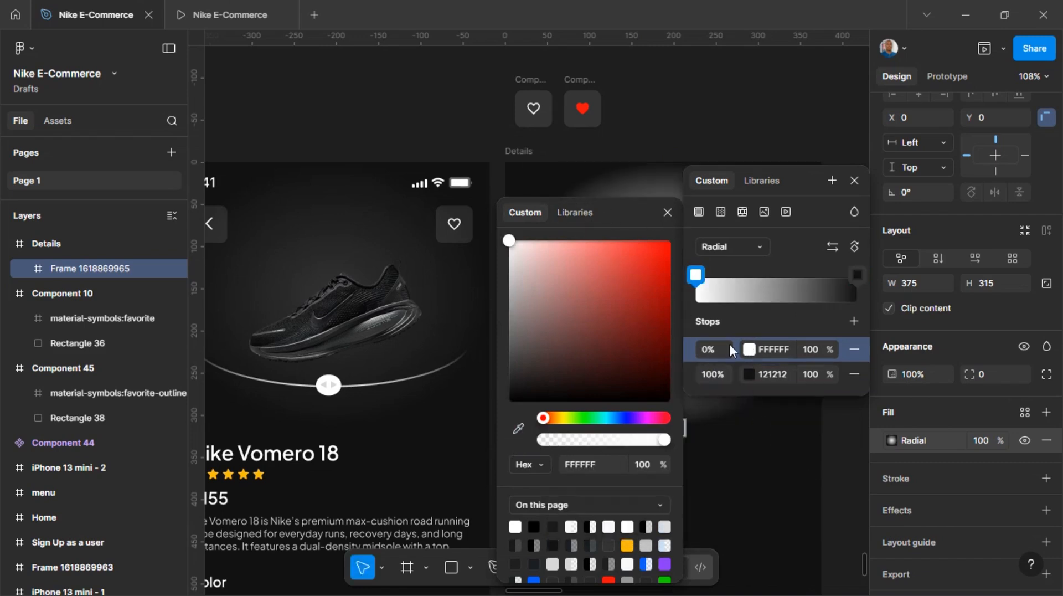
left_click(518, 428)
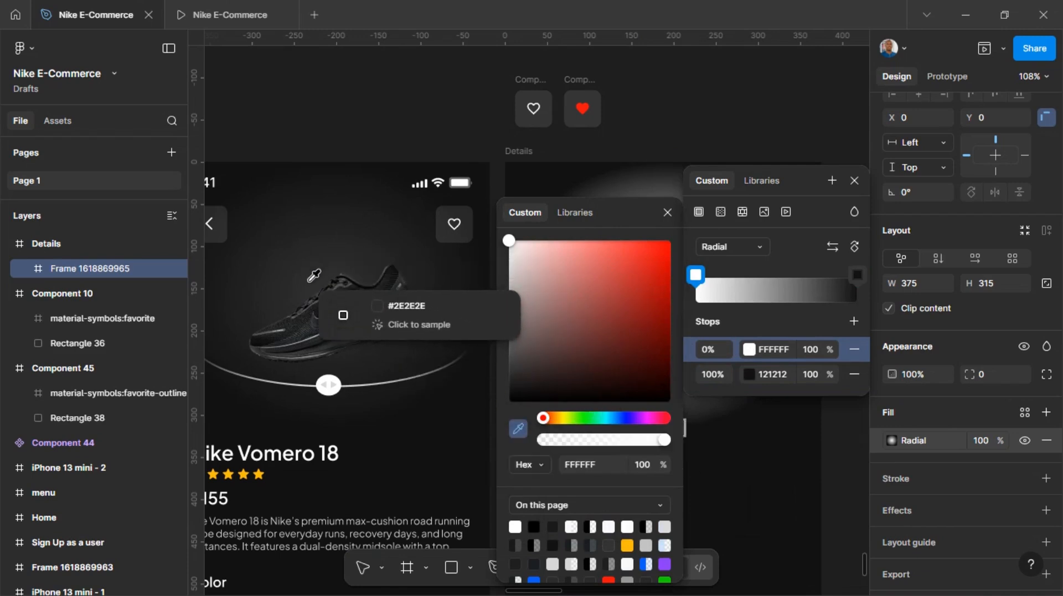
left_click(326, 273)
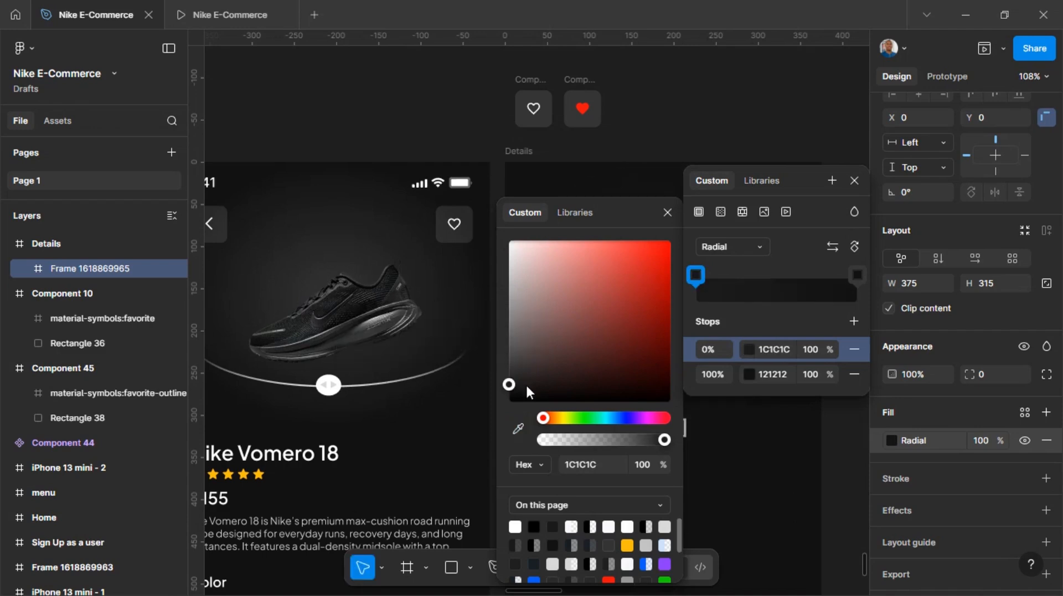
left_click(517, 425)
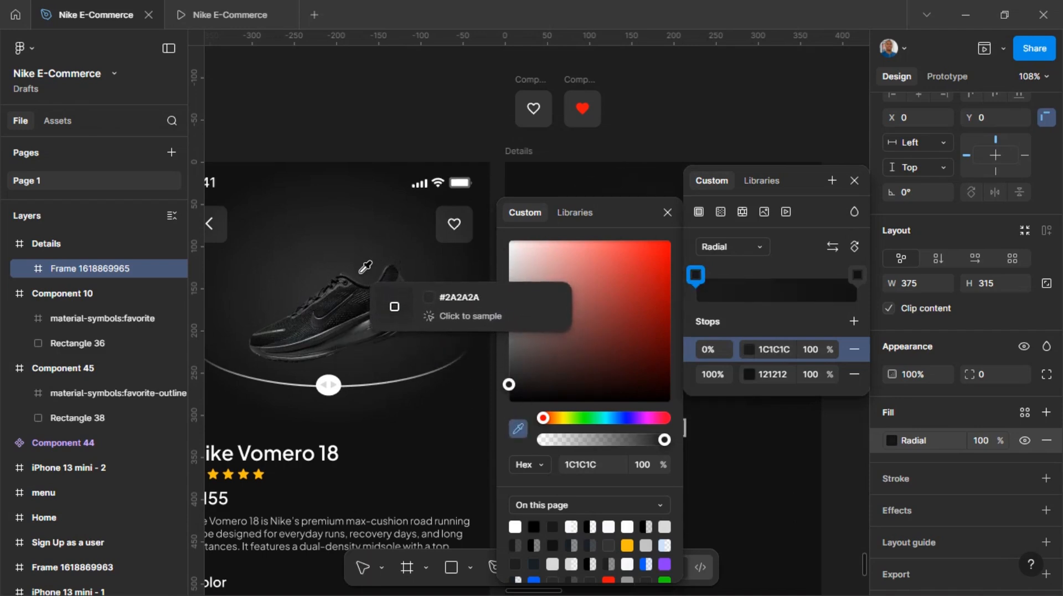
left_click(363, 275)
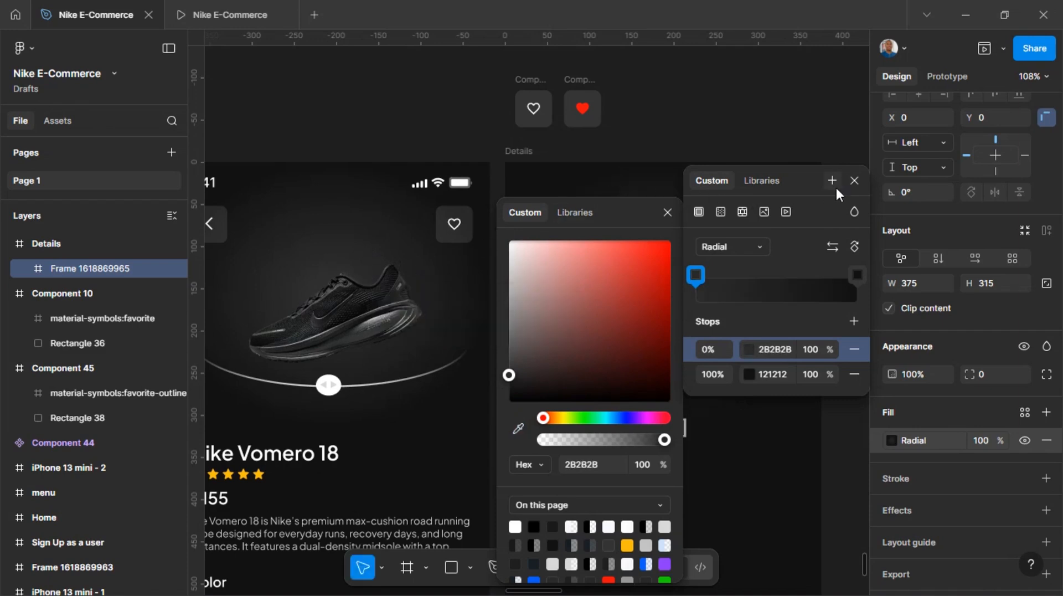
left_click(852, 181)
left_click(854, 180)
left_click(751, 114)
scroll(751, 119, "down", 2)
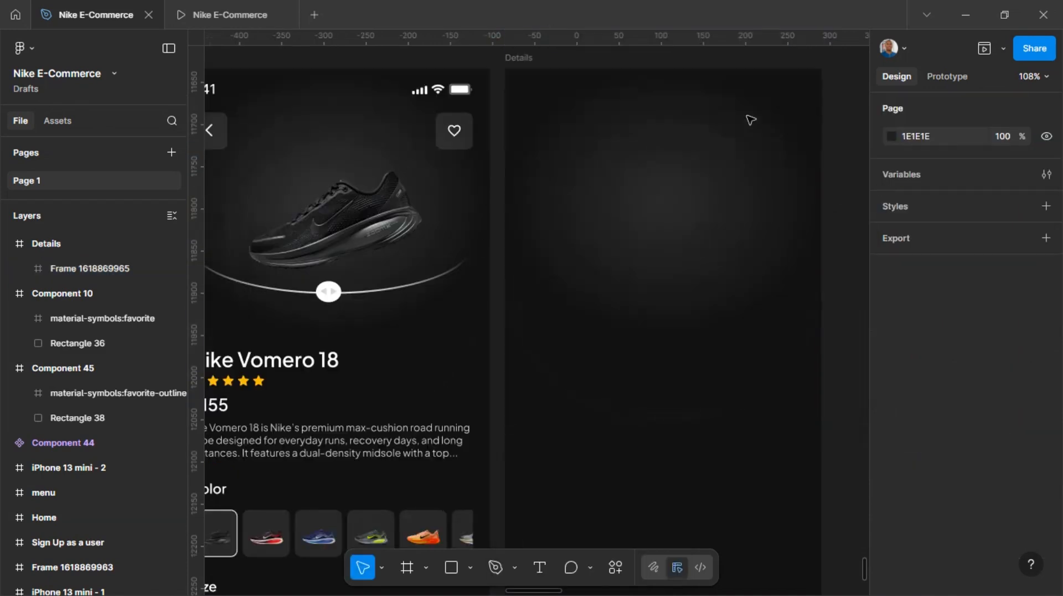
- Draw an ellipse about 145 × 149 on the new Details screen, below the gradient header frame
scroll(697, 266, "down", 2)
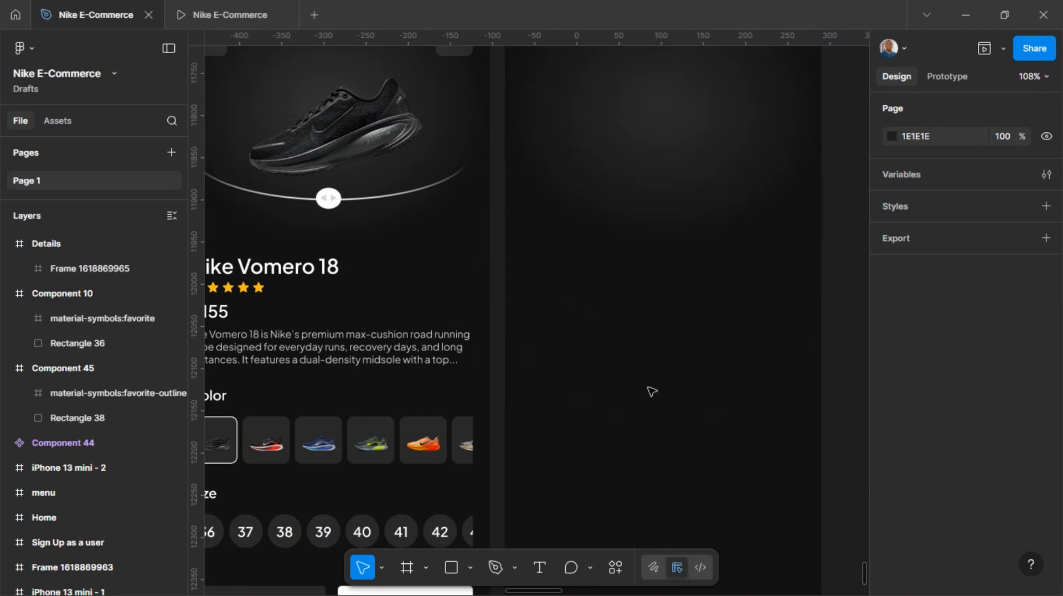
key("o")
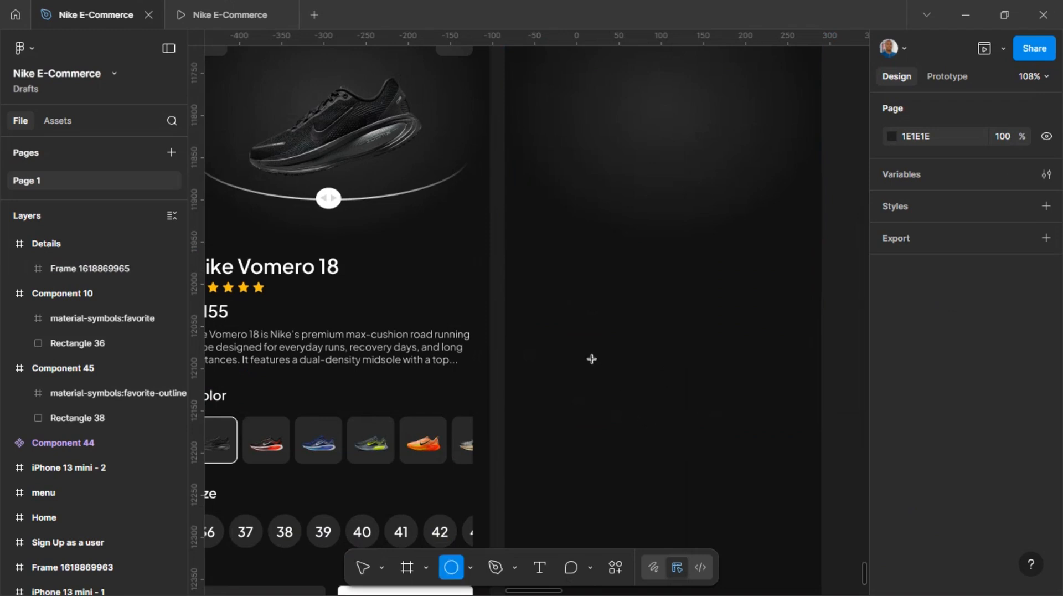
left_click_drag(592, 360, 714, 486)
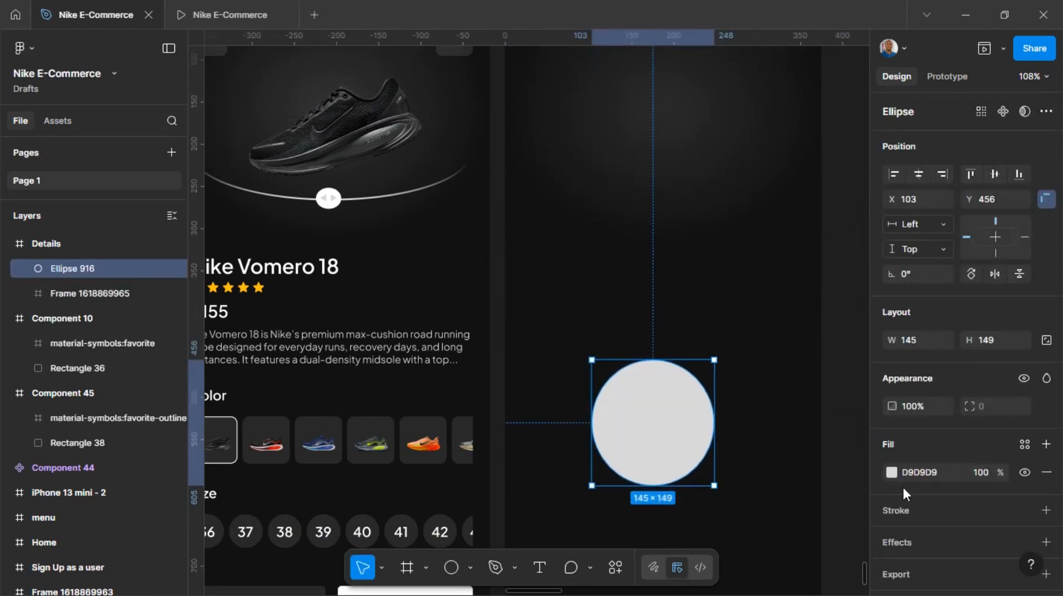
- Add an effect to the ellipse, change it to a layer blur and set the blur to 100
scroll(941, 497, "down", 1)
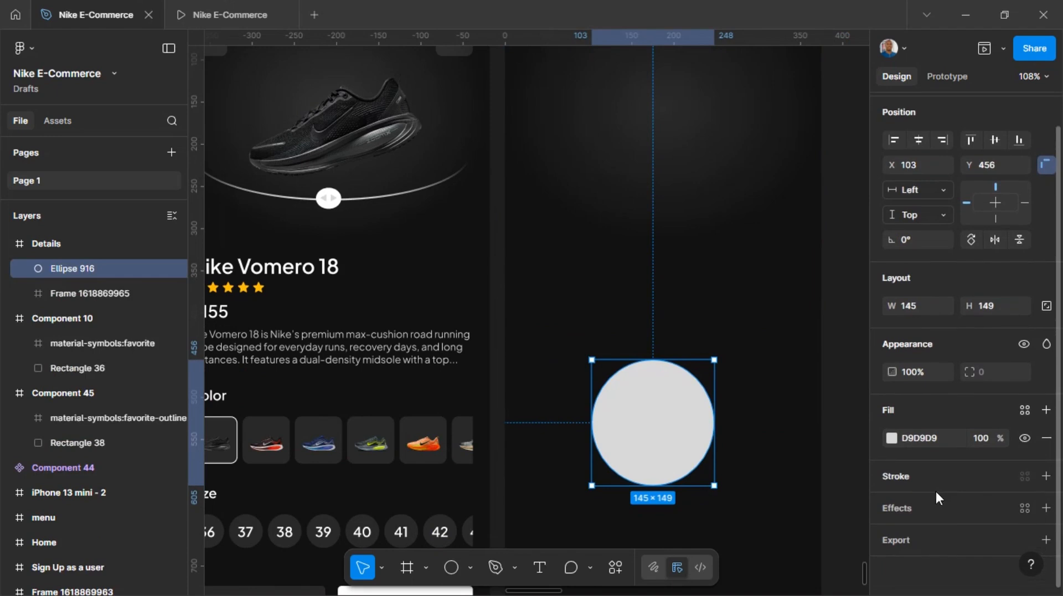
left_click(1046, 507)
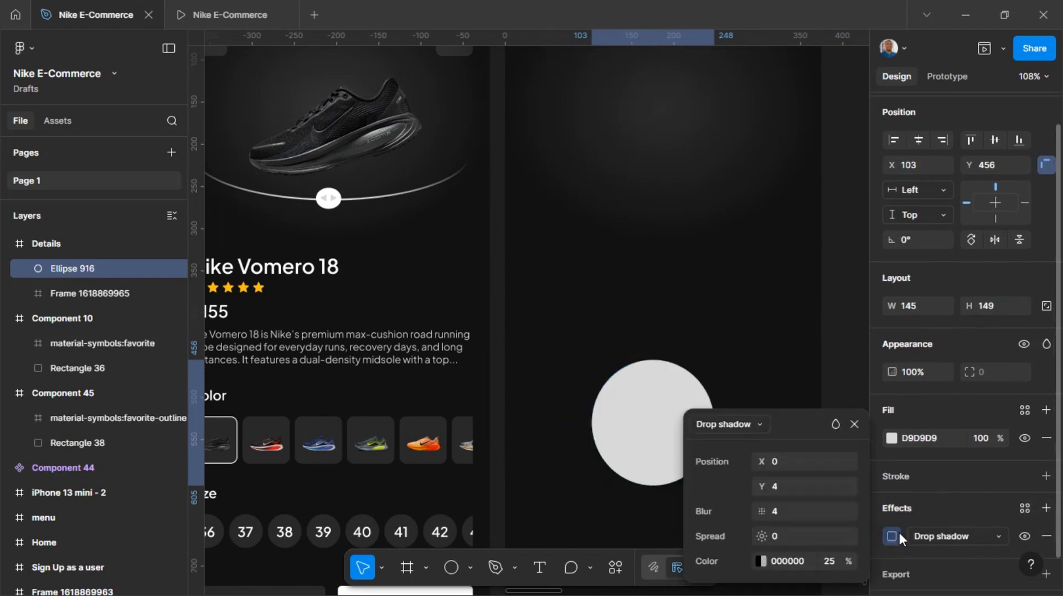
left_click(754, 427)
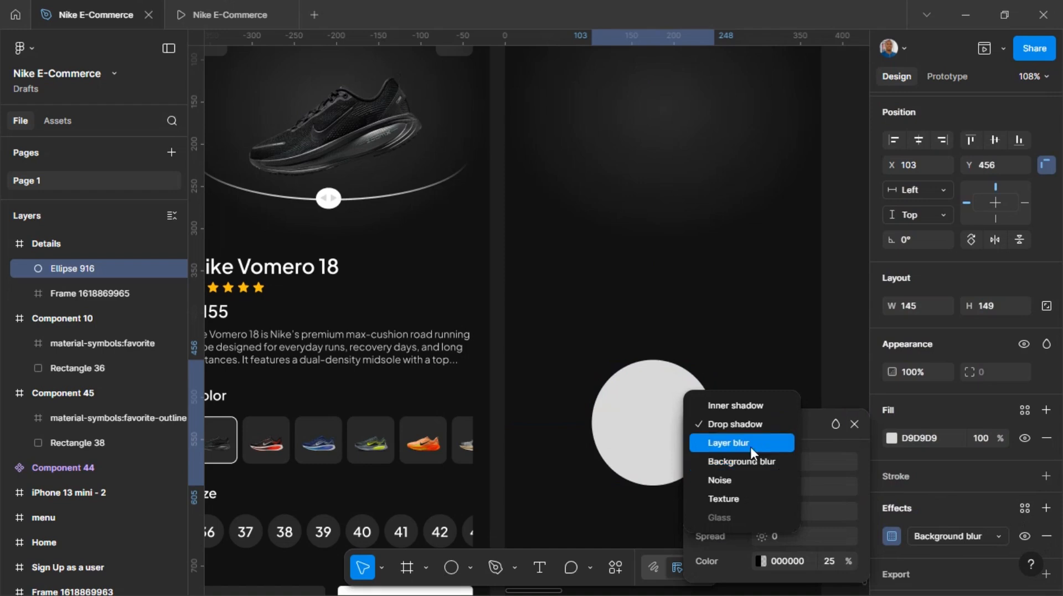
left_click(750, 447)
left_click(795, 482)
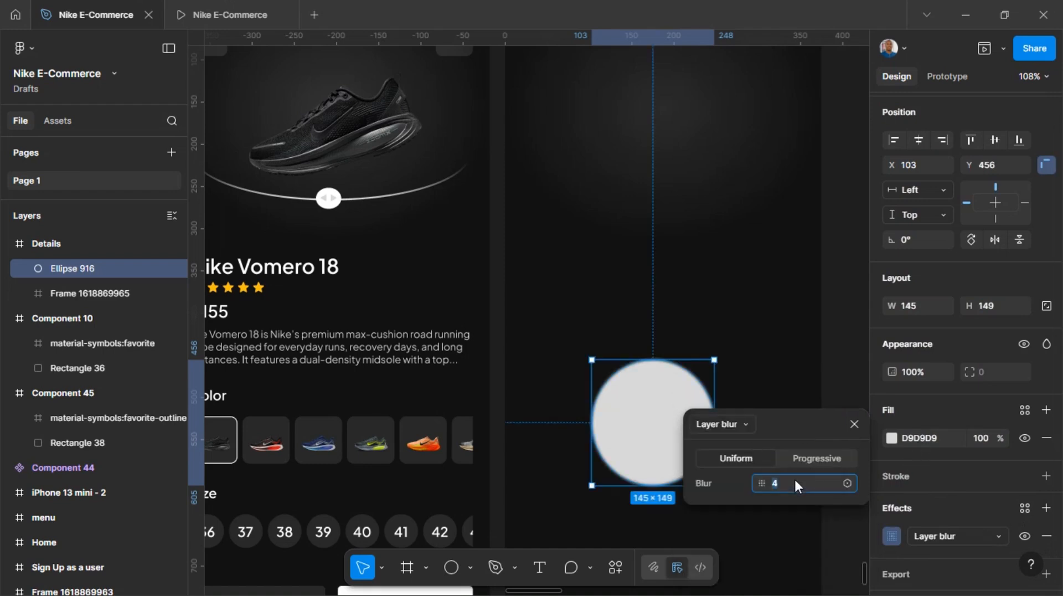
key("Return")
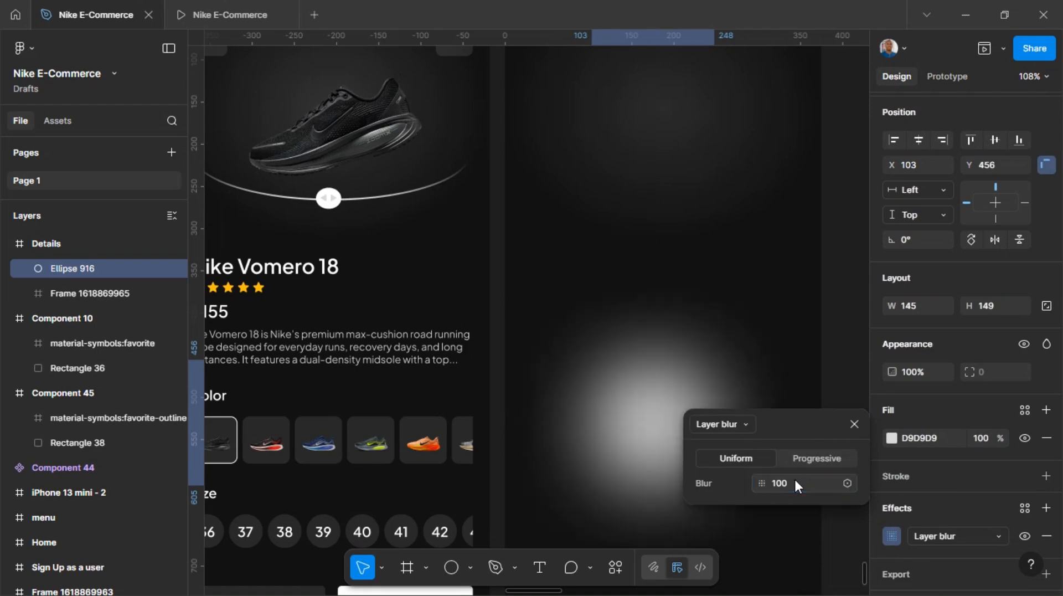
- Try layer blur values of 500 and 200 on the ellipse, and delete the ellipse
left_click(795, 481)
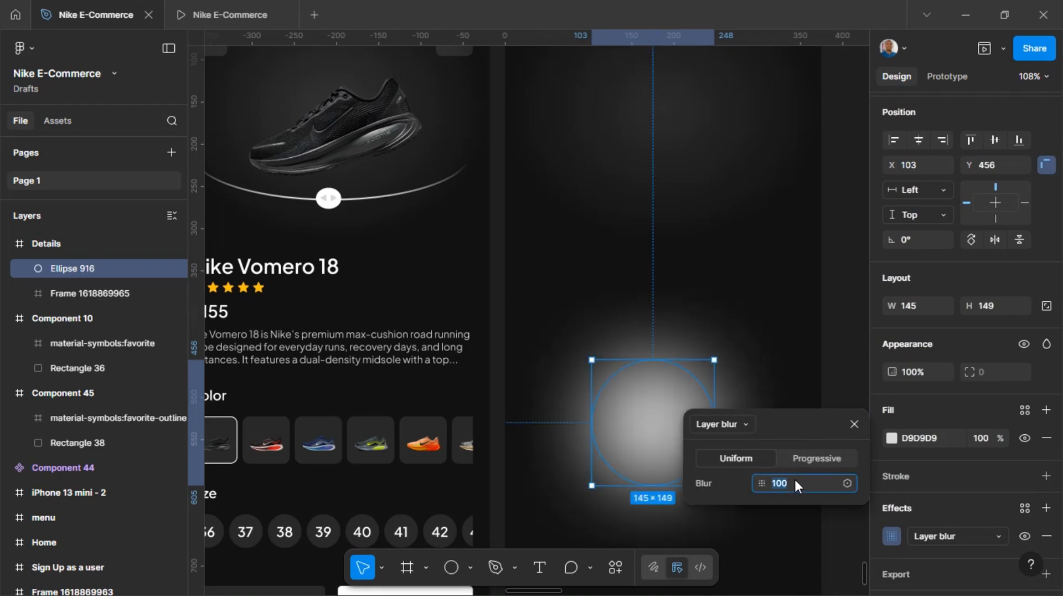
type("500")
key("Return")
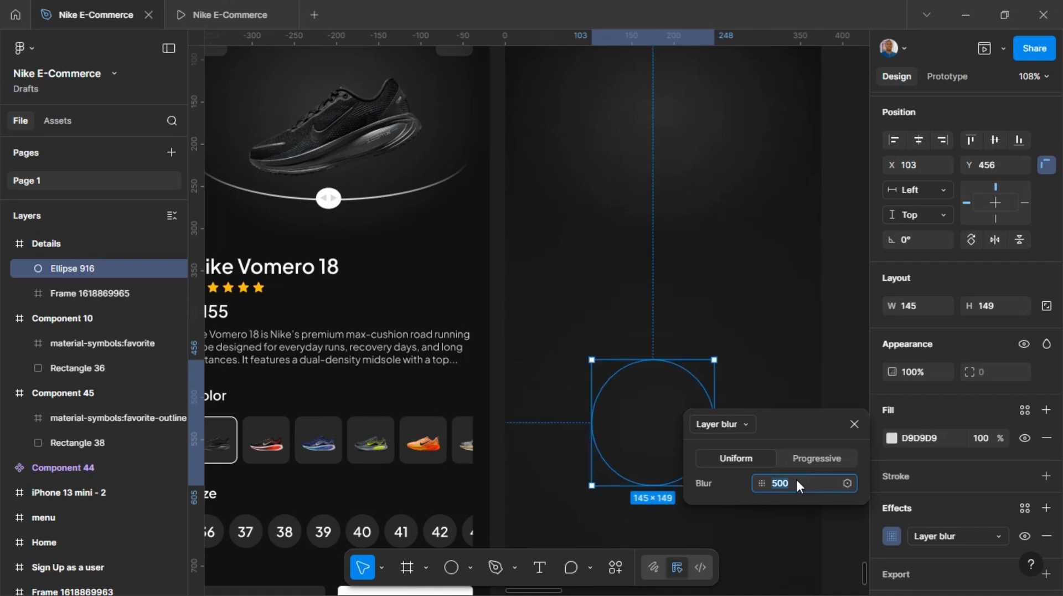
type("200")
key("Return")
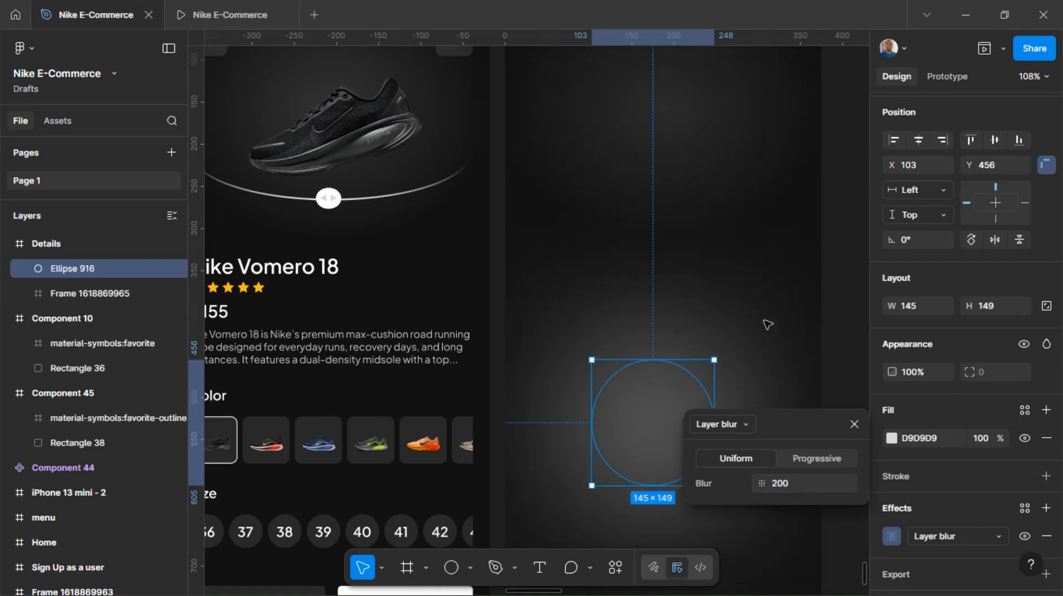
left_click(855, 422)
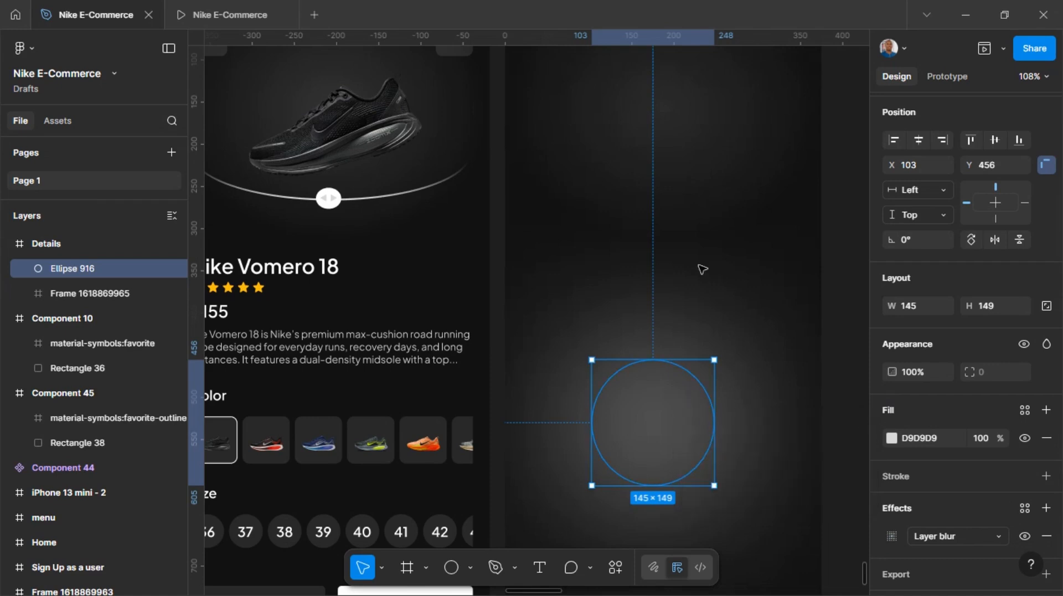
key("Delete")
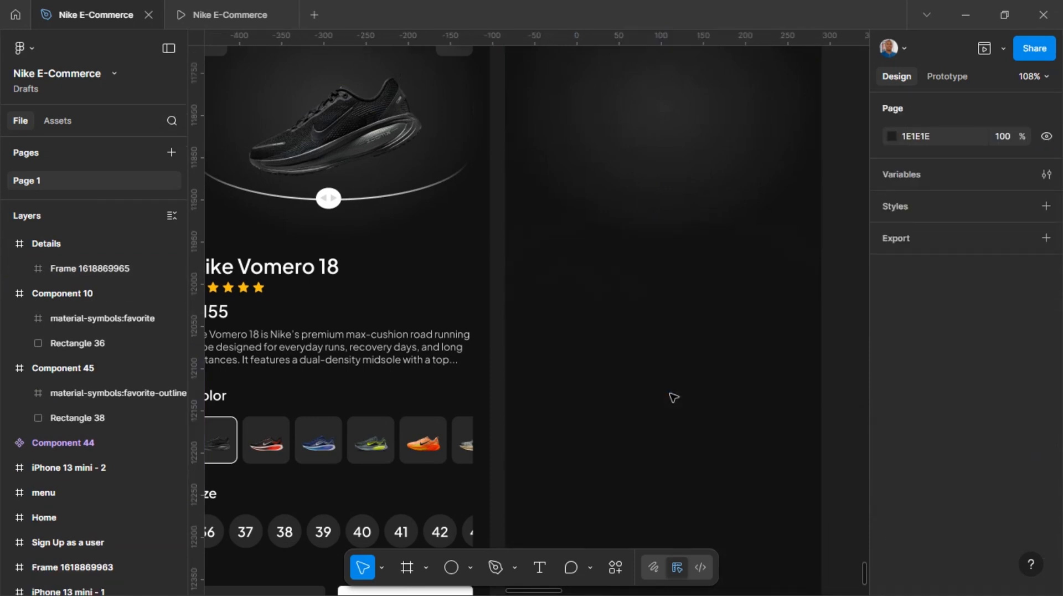
- Duplicate the reference screen's status bar, back button, heart button and home indicator onto the new Details screen
scroll(666, 130, "down", 5)
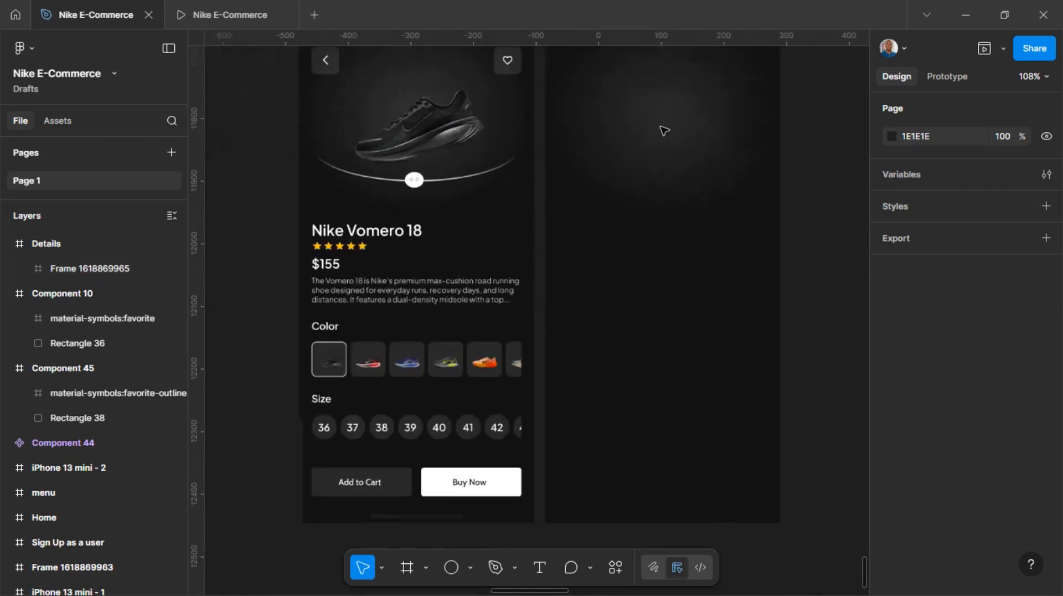
double_click(542, 60)
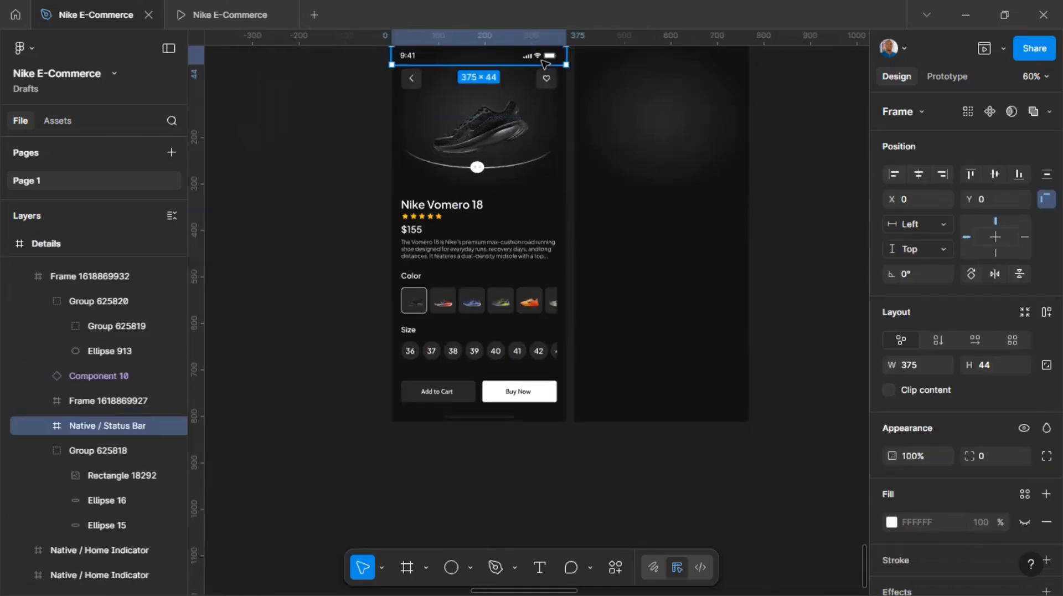
left_click(408, 80, "shift")
left_click(416, 84, "shift")
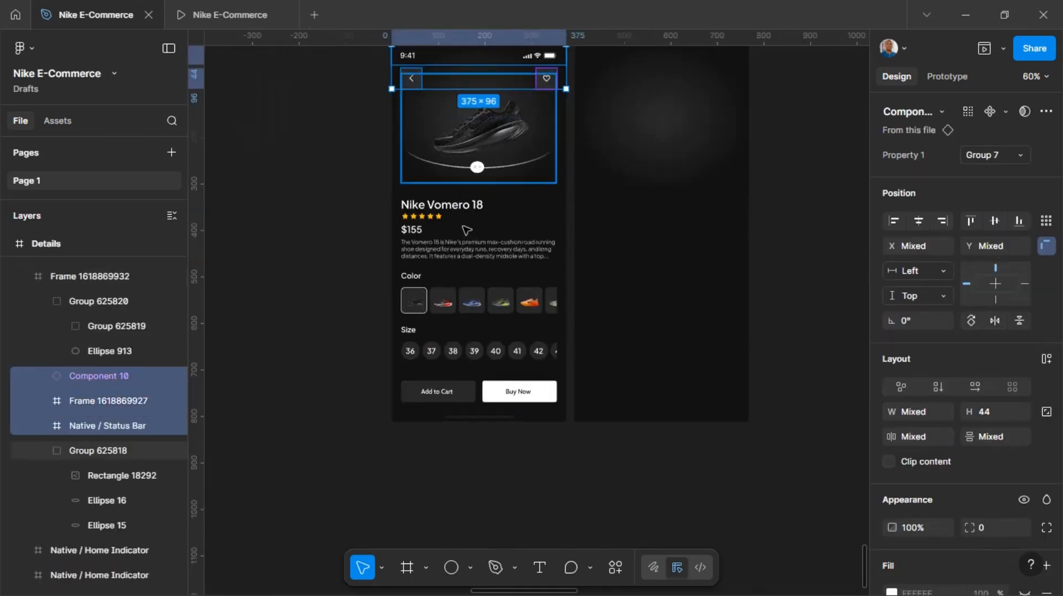
left_click(500, 420, "shift")
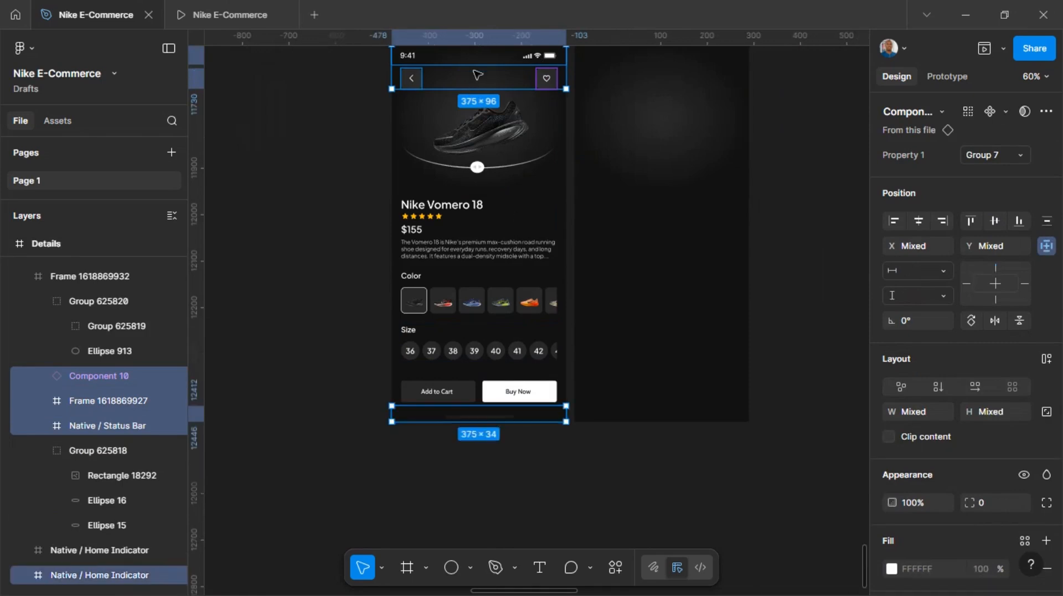
left_click_drag(481, 55, 658, 58)
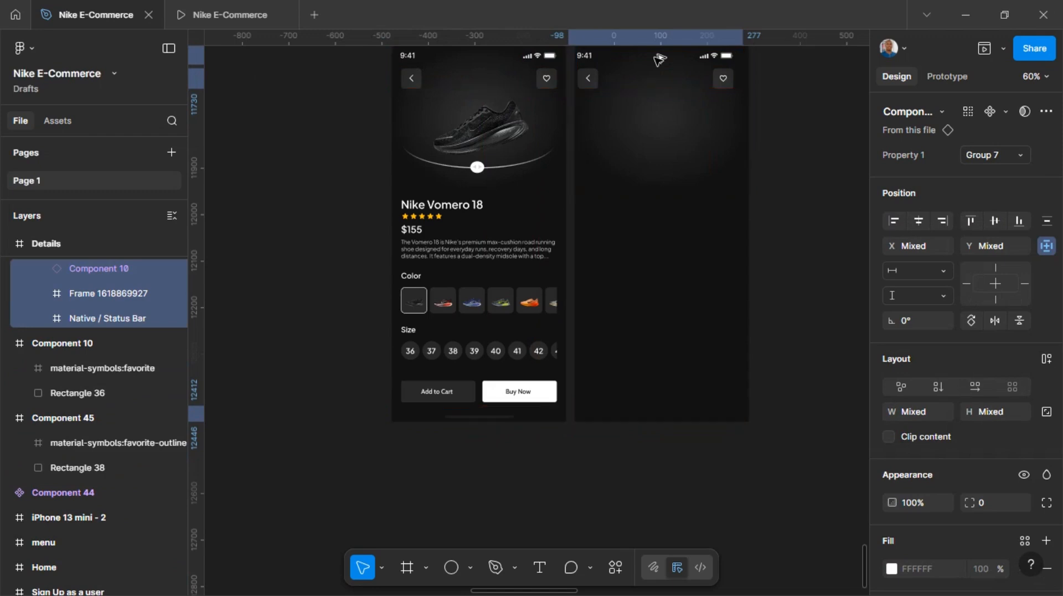
- Try to align the duplicated elements by their horizontal centers, and undo the alignment
left_click(918, 219)
scroll(745, 150, "up", 3)
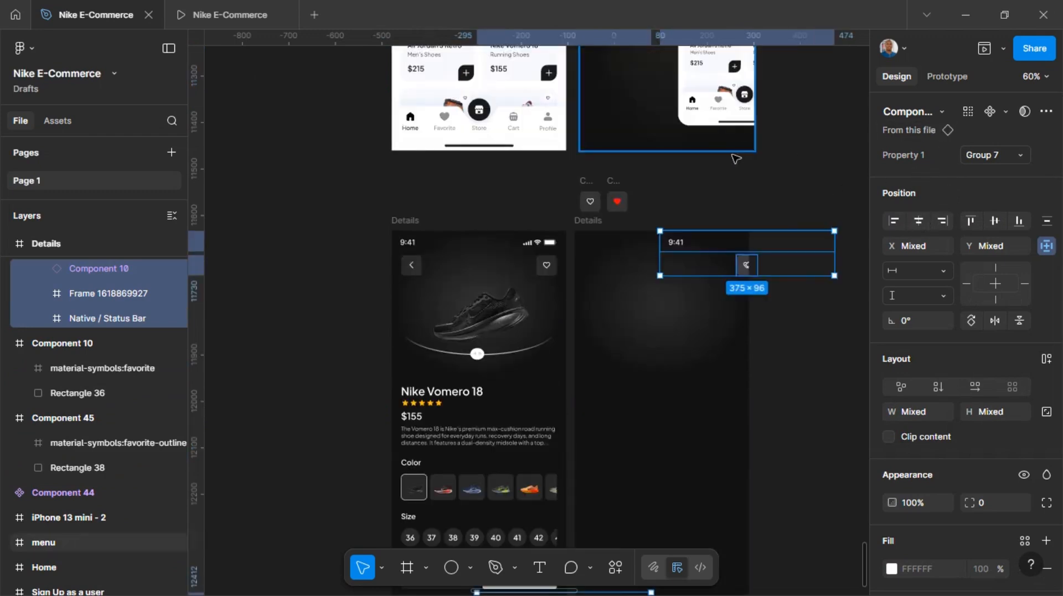
key("ctrl+z")
- Move the duplicated elements flush with the new Details screen's edges and deselect them
left_click_drag(657, 238, 666, 241)
scroll(676, 233, "down", 3)
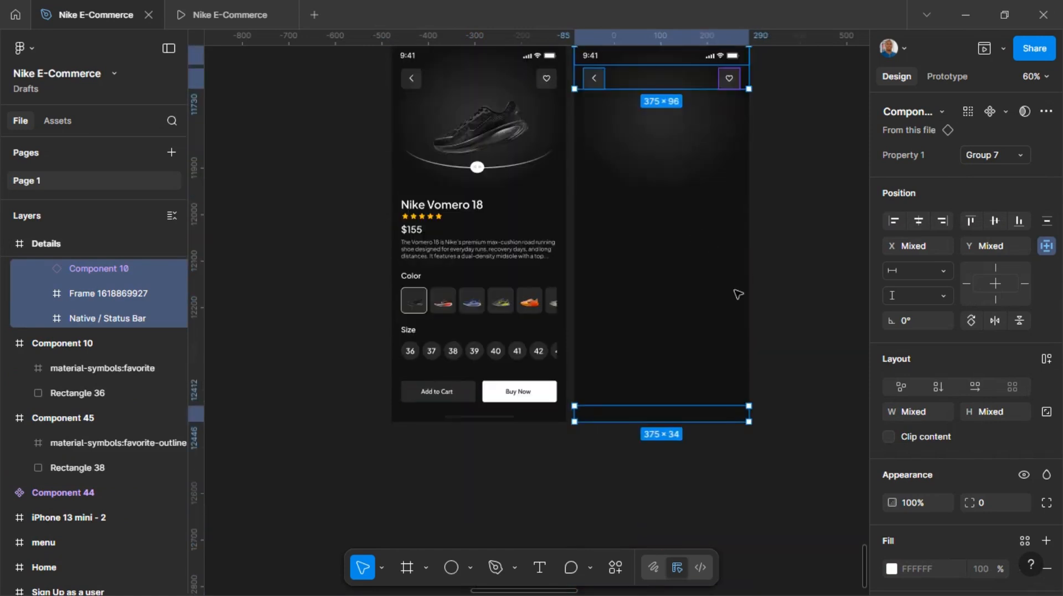
key("Escape")
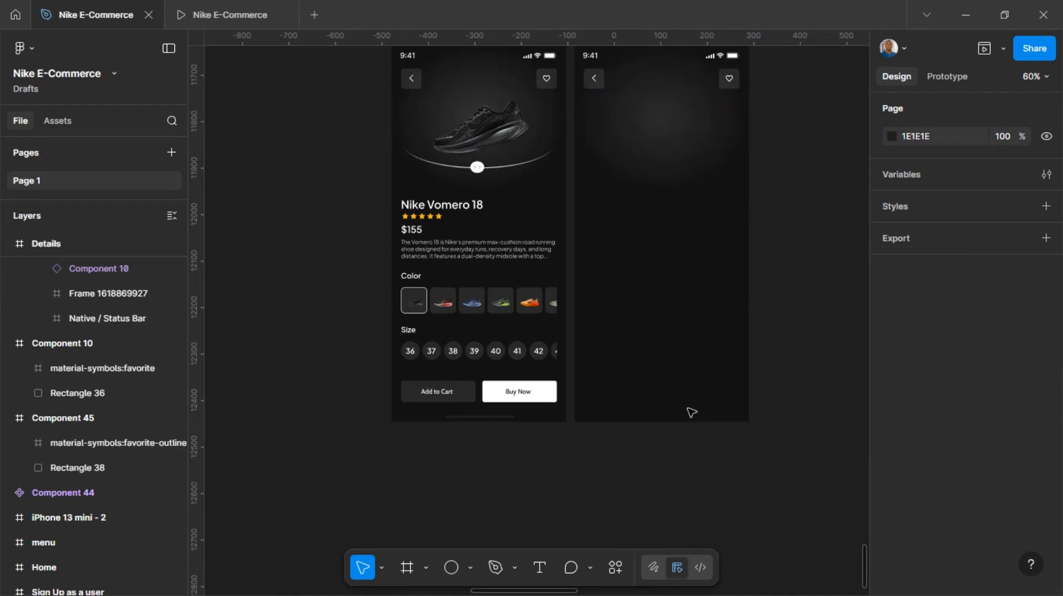
- Copy the home indicator from the reference screen to the bottom of the new Details screen, at X 0 and Y 778
left_click(684, 107)
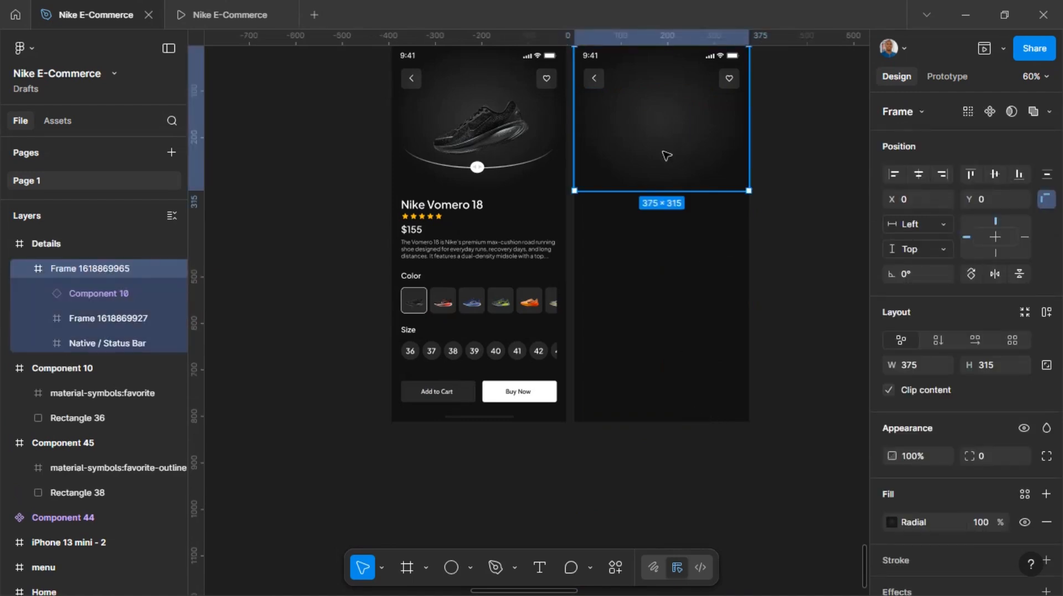
left_click(88, 345)
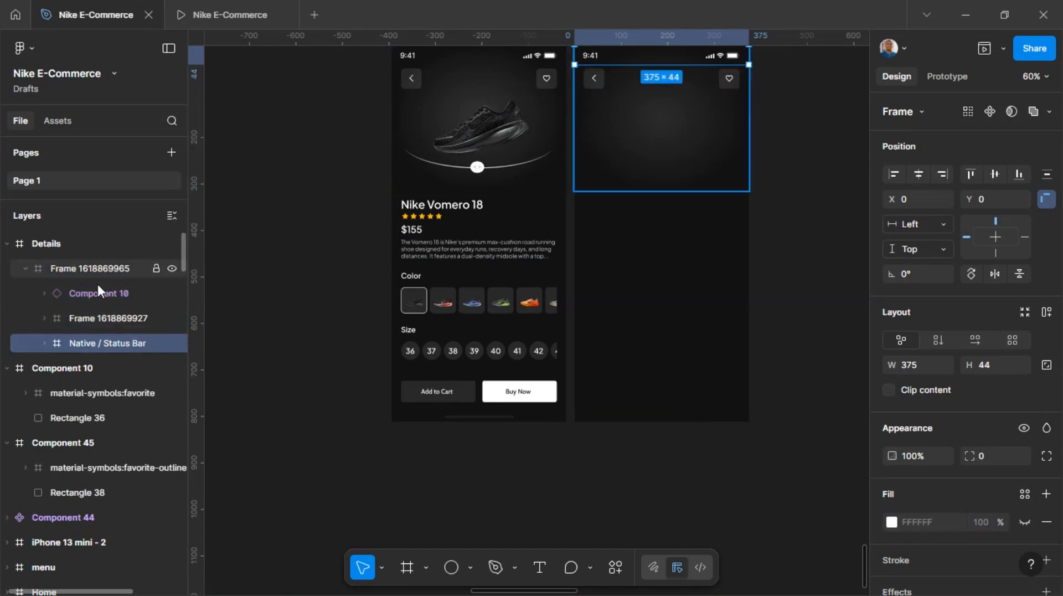
left_click(100, 315)
left_click(98, 342)
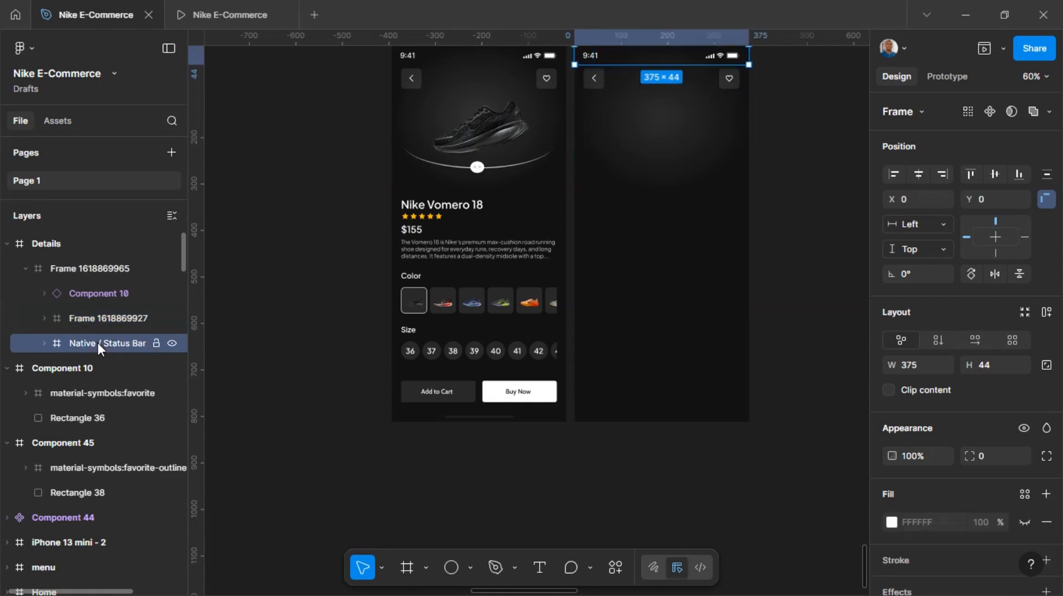
left_click(447, 419)
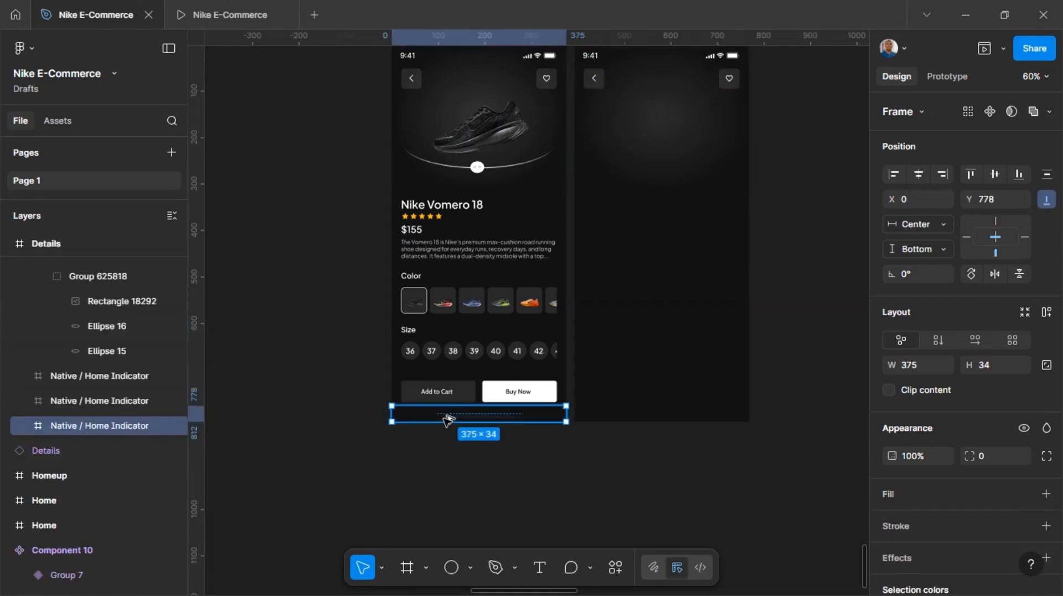
left_click_drag(447, 419, 629, 416)
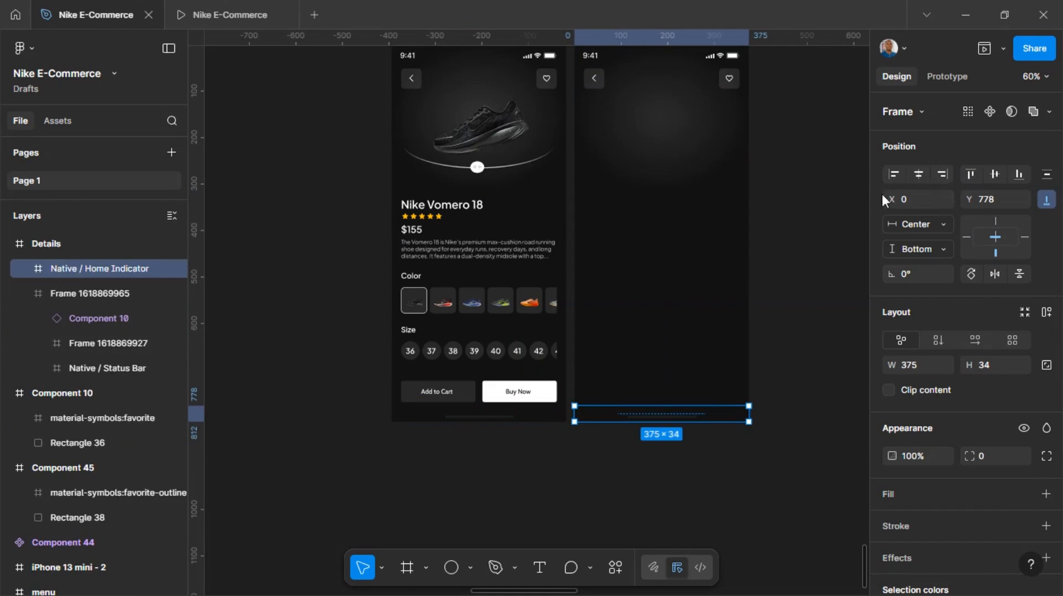
left_click(993, 174)
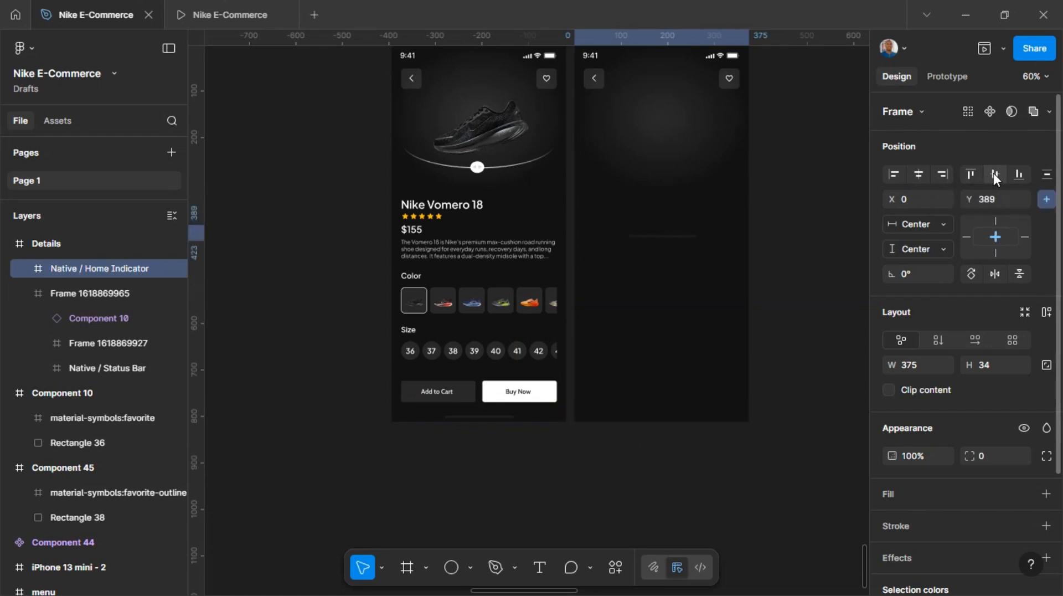
key("ctrl+z")
left_click(803, 232)
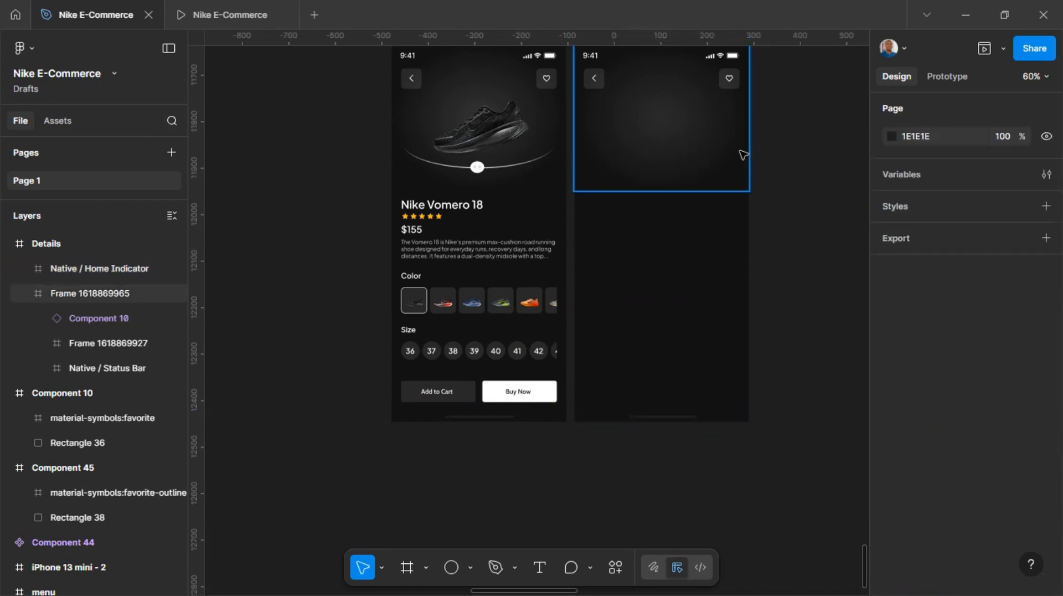
- Test the favorite heart toggle on the Nike Vomero 18 details in the prototype preview, and return to the design file
scroll(714, 124, "right", 2)
scroll(715, 123, "up", 2)
left_click(242, 18)
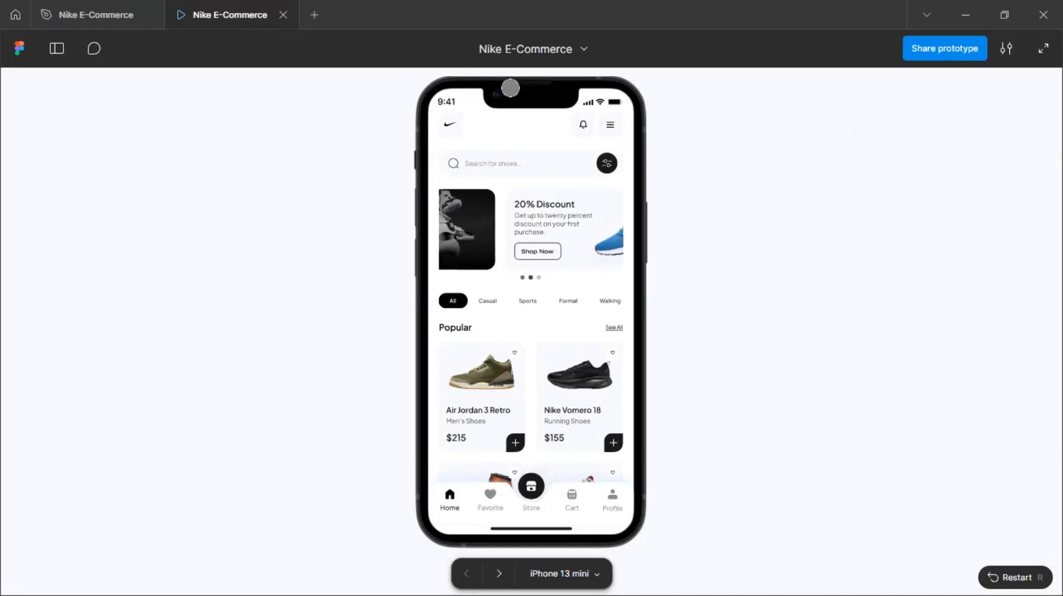
left_click(601, 344)
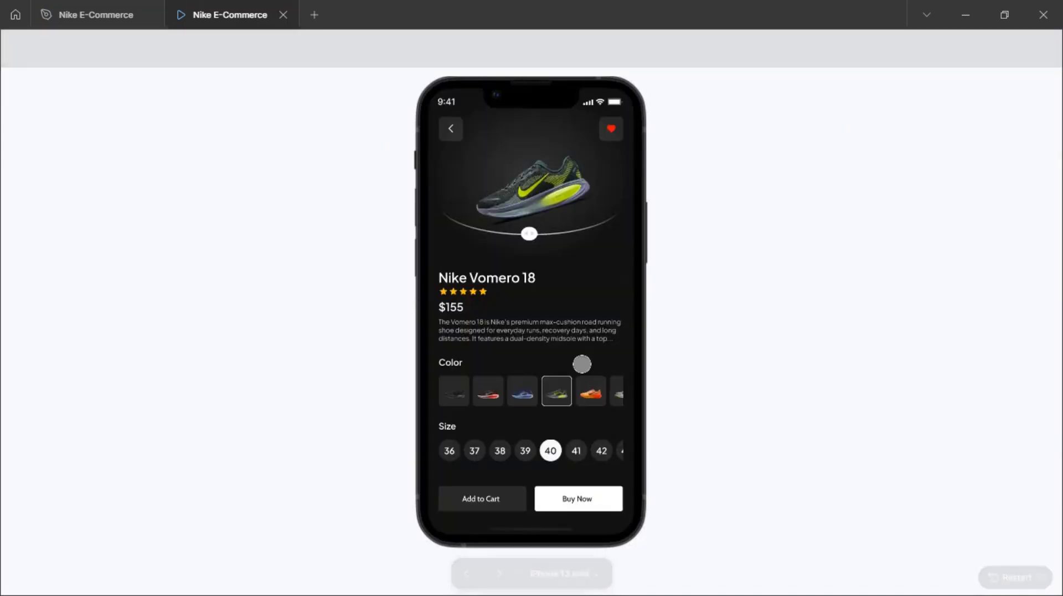
left_click(609, 127)
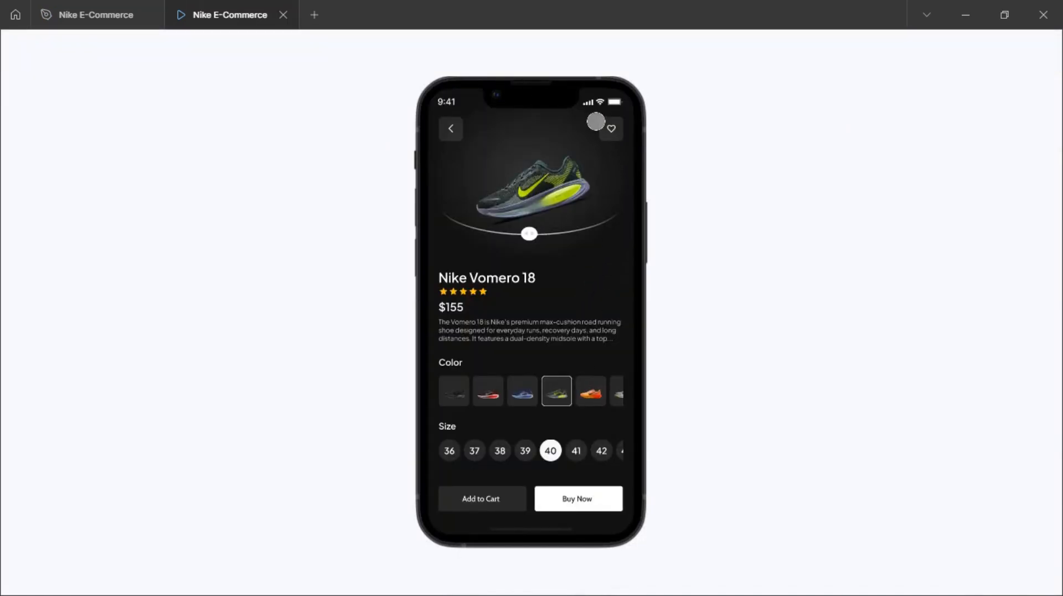
left_click(113, 19)
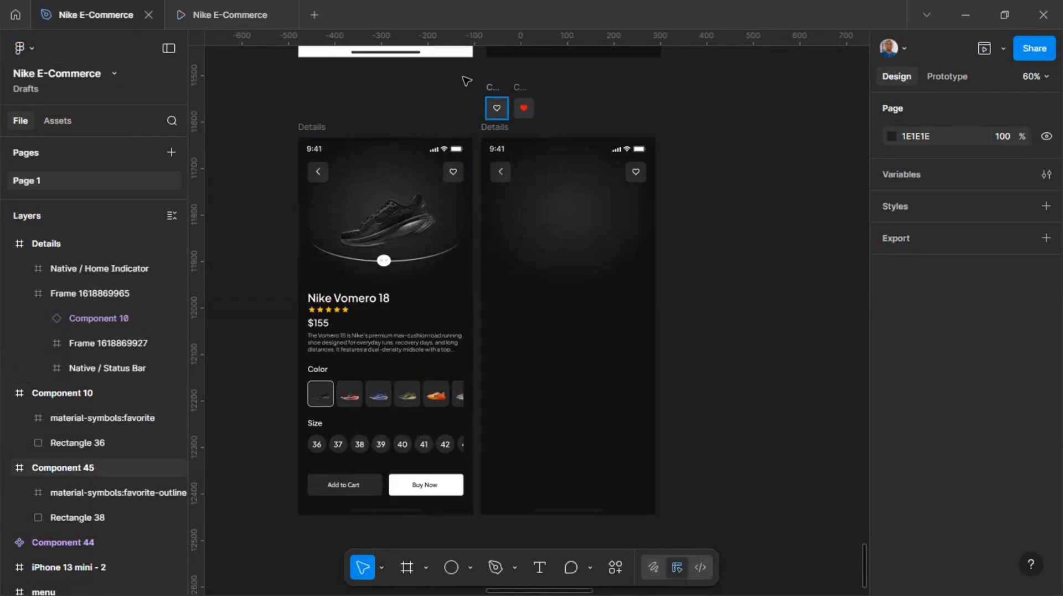
- Move the outline and red heart frames beside the new Details screen and combine them into a component set
left_click_drag(556, 133, 710, 185)
scroll(710, 185, "up", 5)
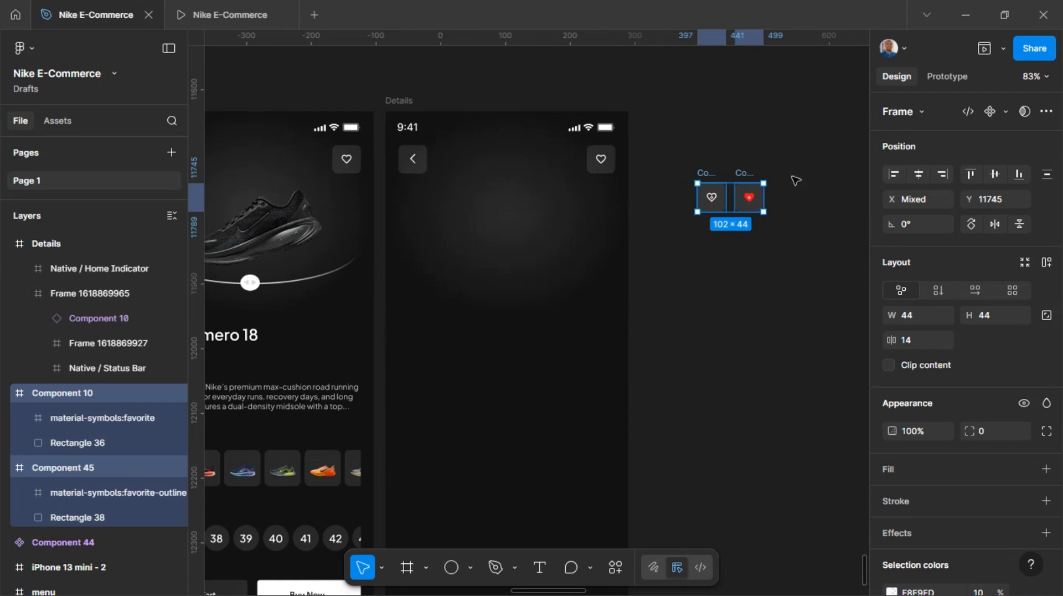
left_click(1006, 112)
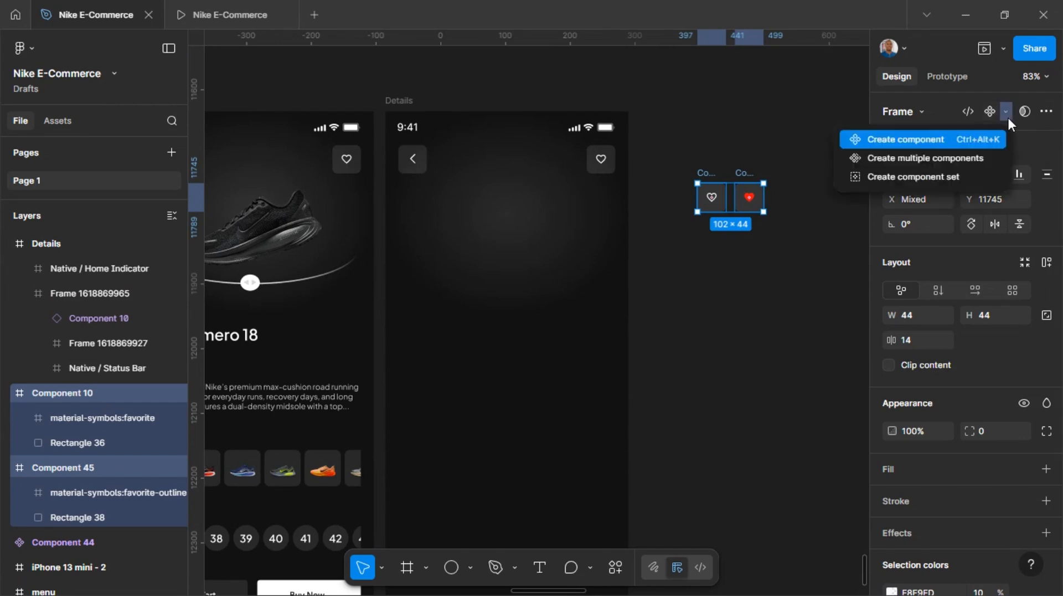
left_click(961, 177)
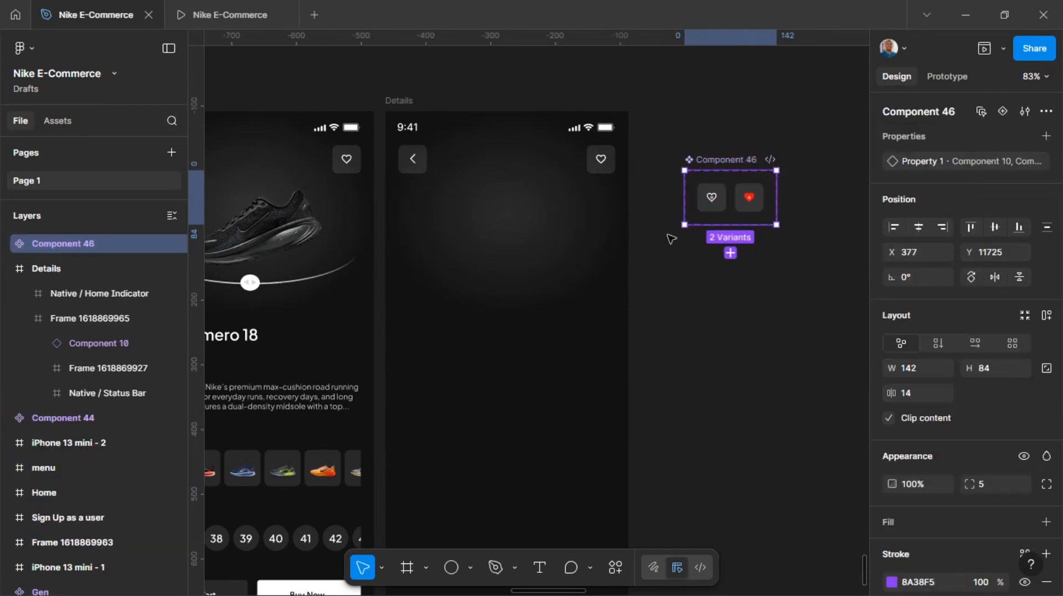
- Add an on-tap interaction changing the outline heart variant to the red heart, using Smart animate with an Ease in curve at 300ms
left_click(943, 77)
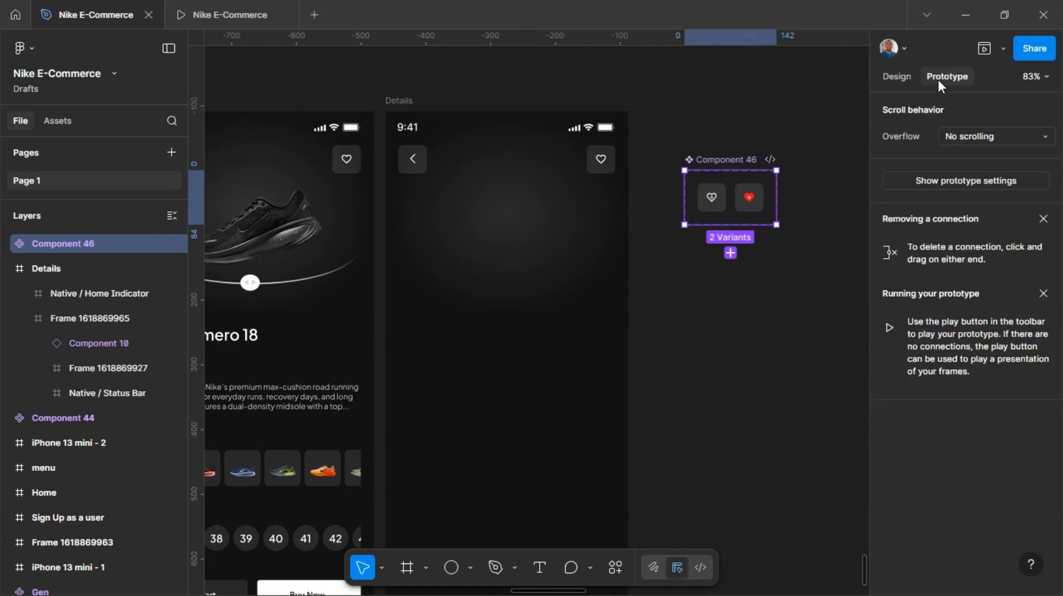
left_click(730, 199)
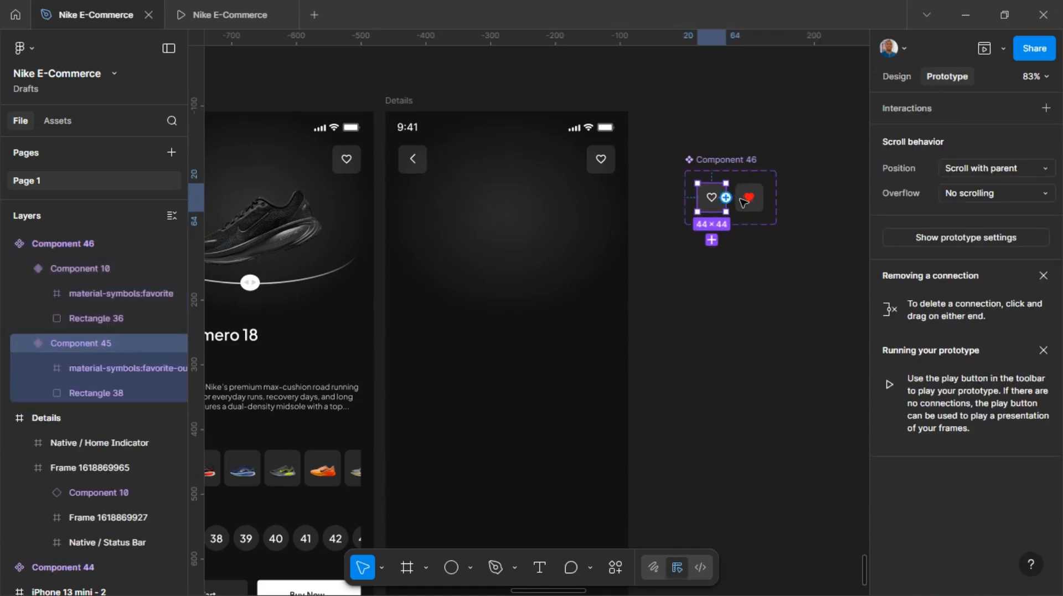
left_click_drag(726, 197, 749, 198)
scroll(747, 200, "up", 3)
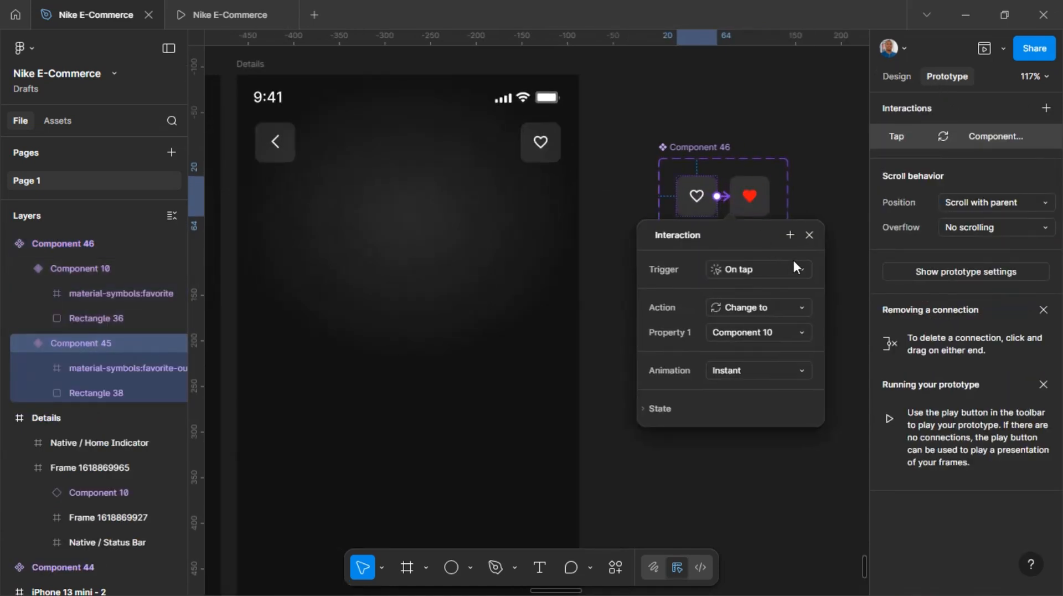
left_click(782, 377)
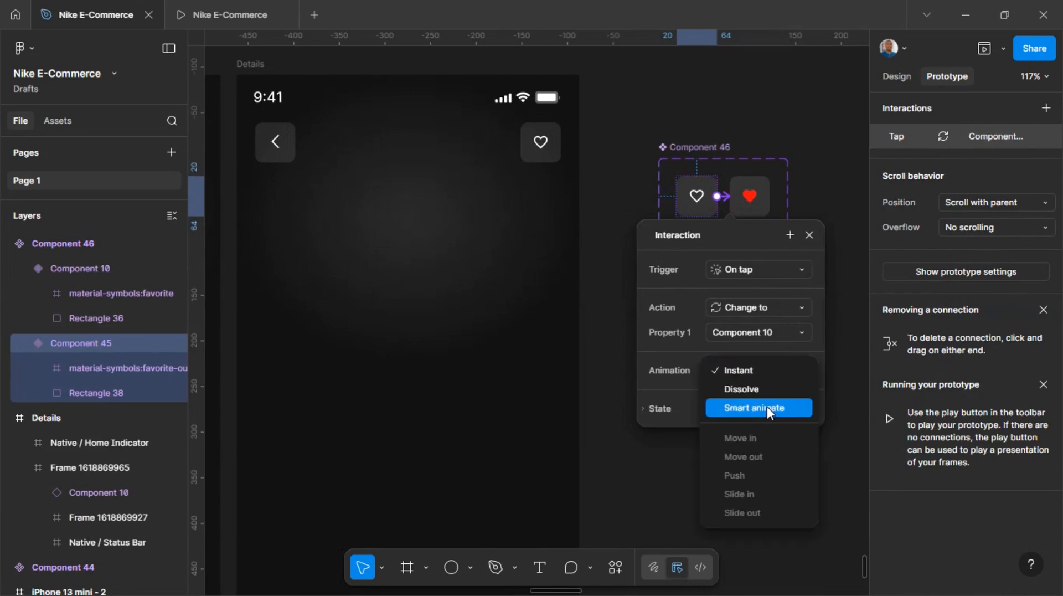
left_click(768, 408)
left_click(756, 397)
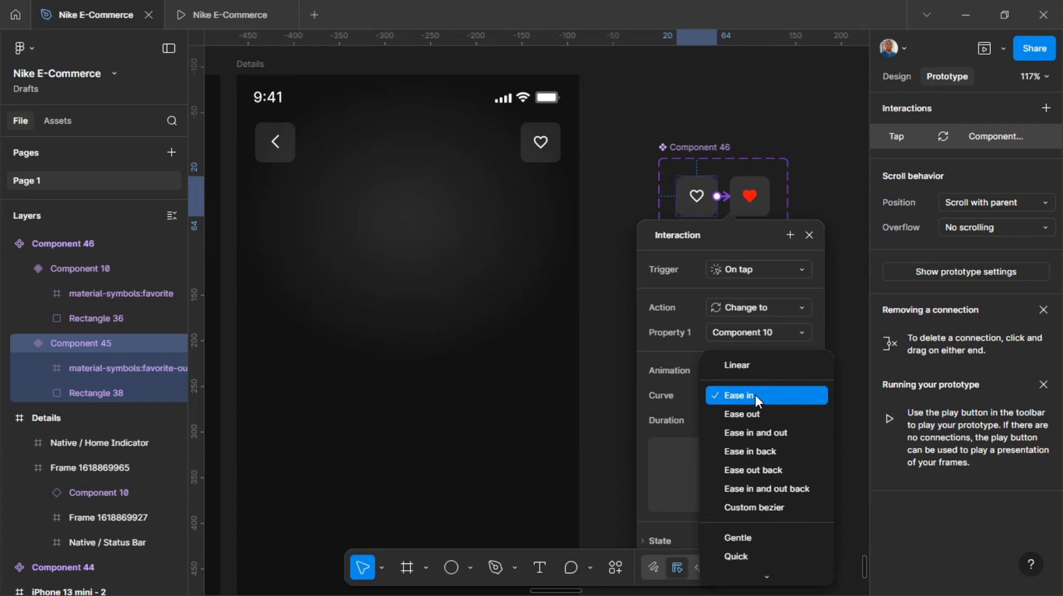
left_click(755, 395)
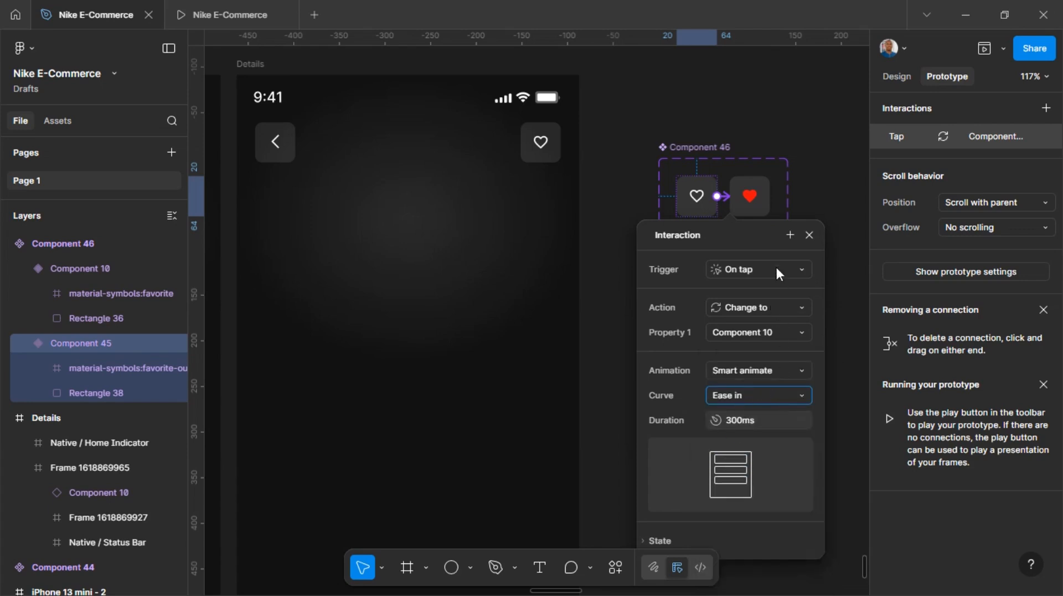
- Add the return on-tap interaction changing the red heart variant back to the outline heart, with Smart animate, Ease in and 300ms
left_click(760, 186)
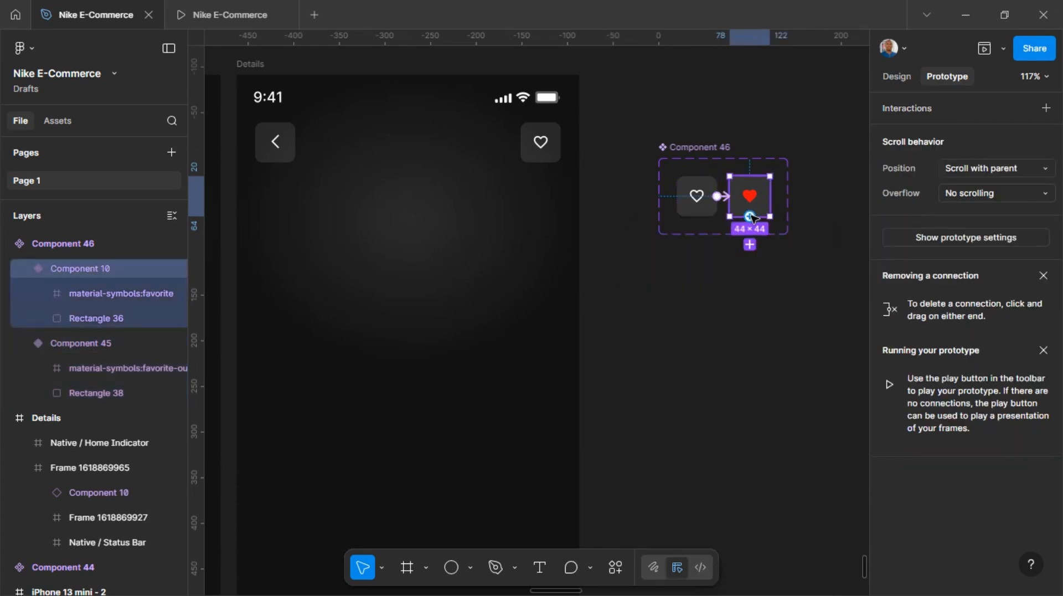
left_click_drag(750, 215, 712, 208)
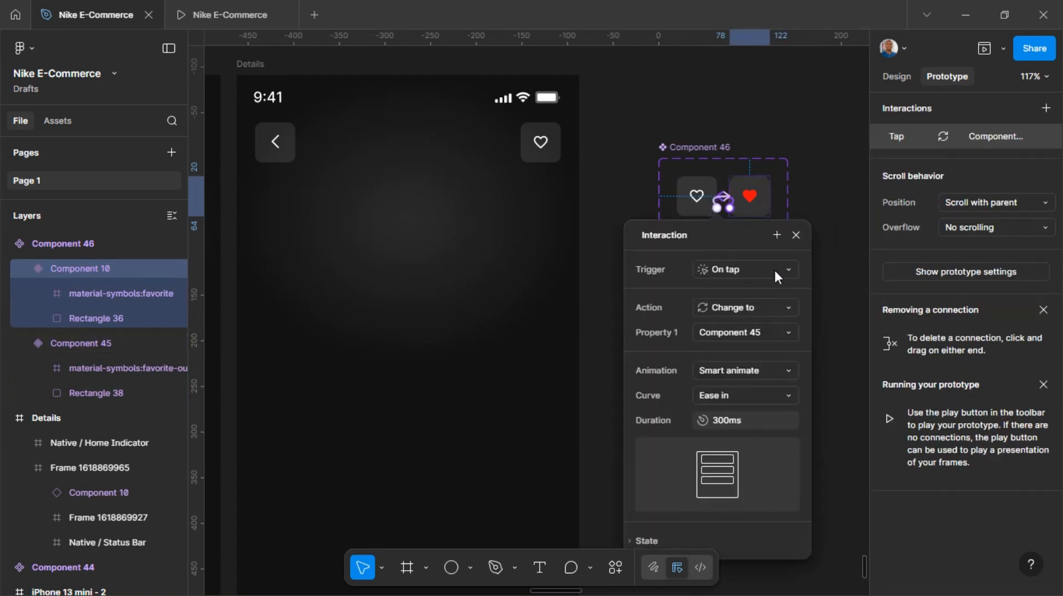
- Rename the heart component set as Fav and deselect it
scroll(679, 245, "down", 3)
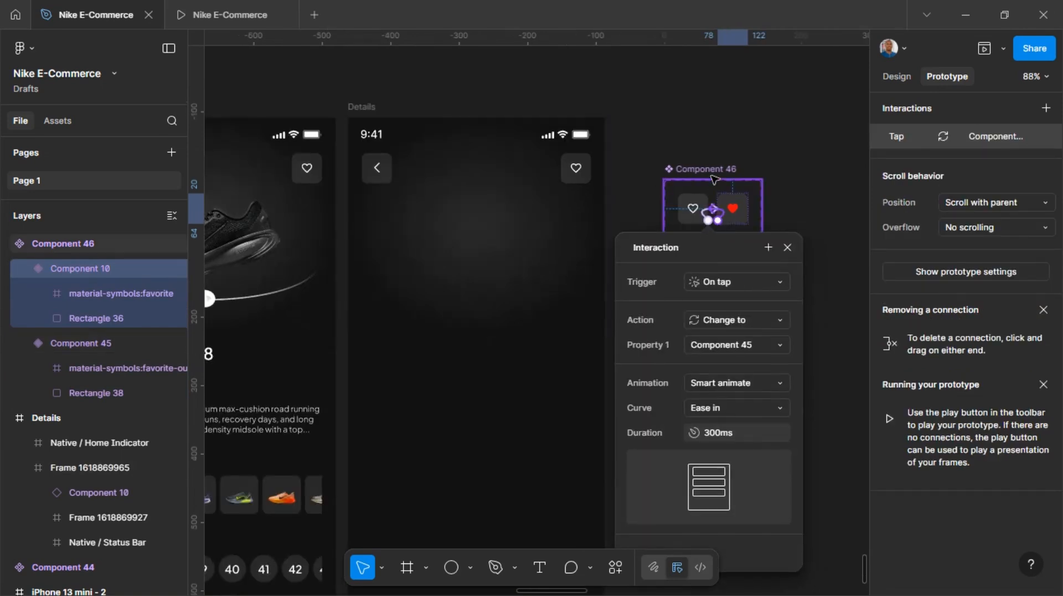
left_click(713, 175)
type("Fav")
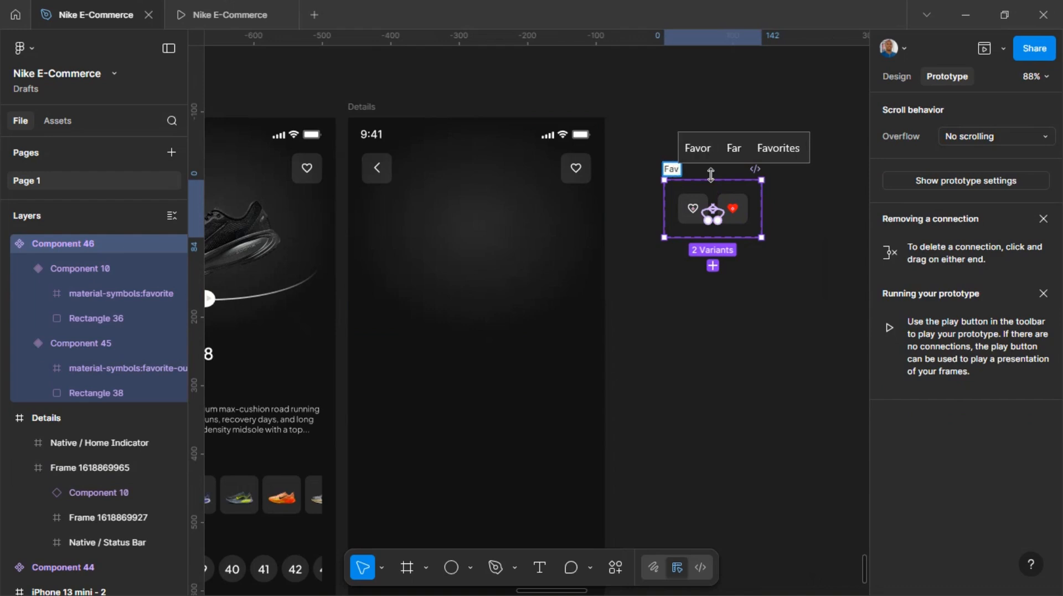
key("ctrl+a")
left_click(645, 139)
- Search the component assets for Fav and place an instance below the gradient header of the new Details screen
scroll(637, 139, "left", 5)
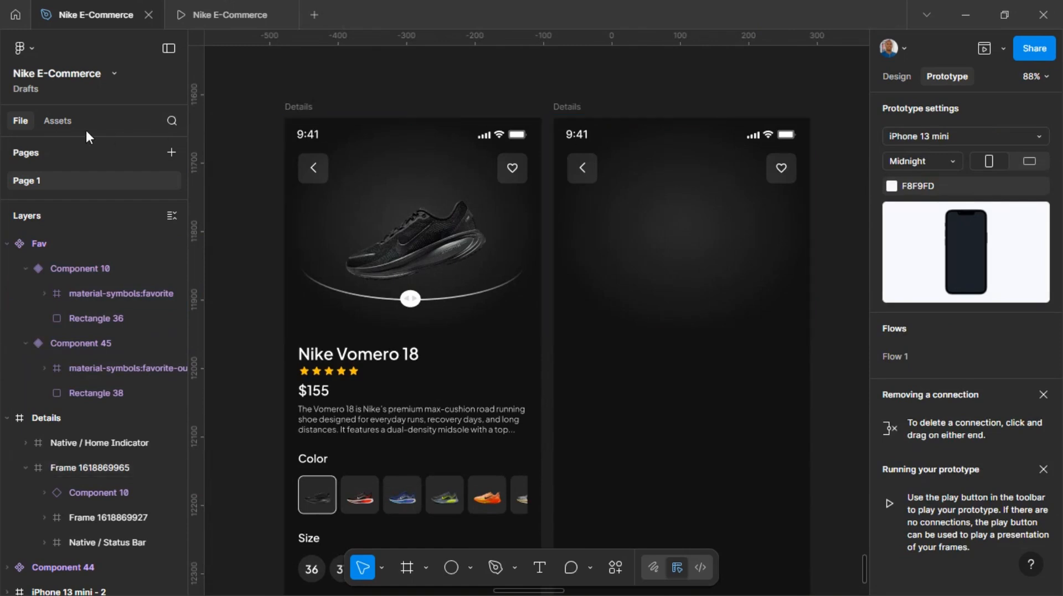
left_click(56, 120)
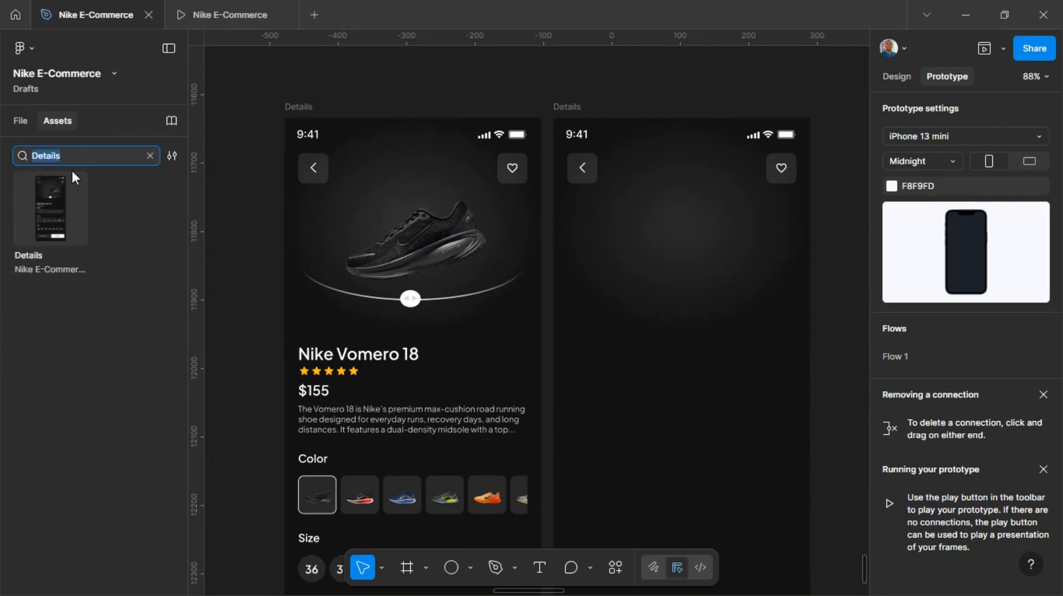
type("Fav")
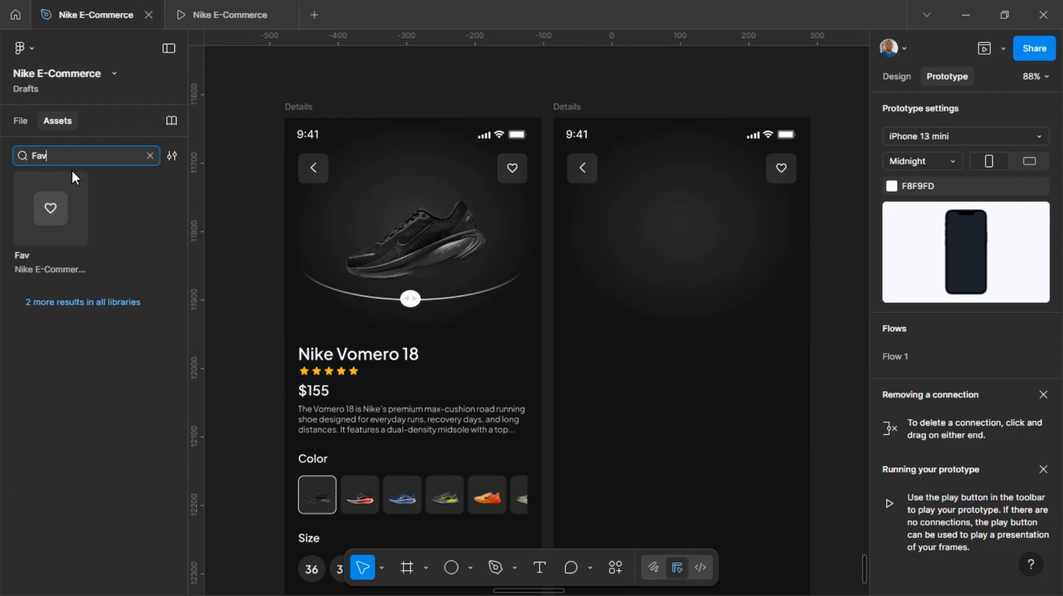
left_click_drag(61, 201, 716, 352)
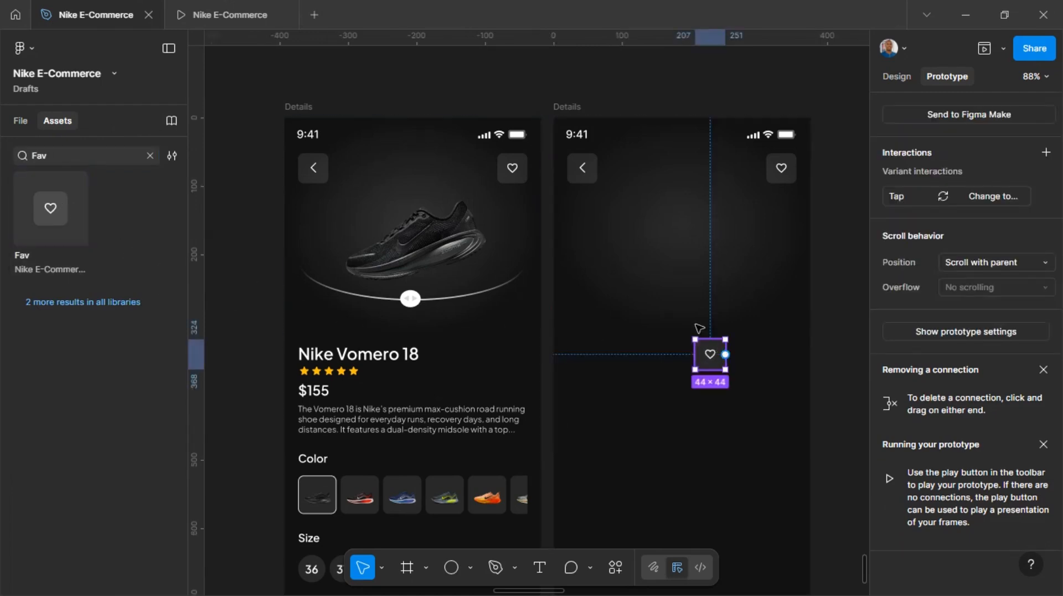
- Preview the new Details screen to test the Fav heart, and delete the test instance below the header
left_click(575, 110)
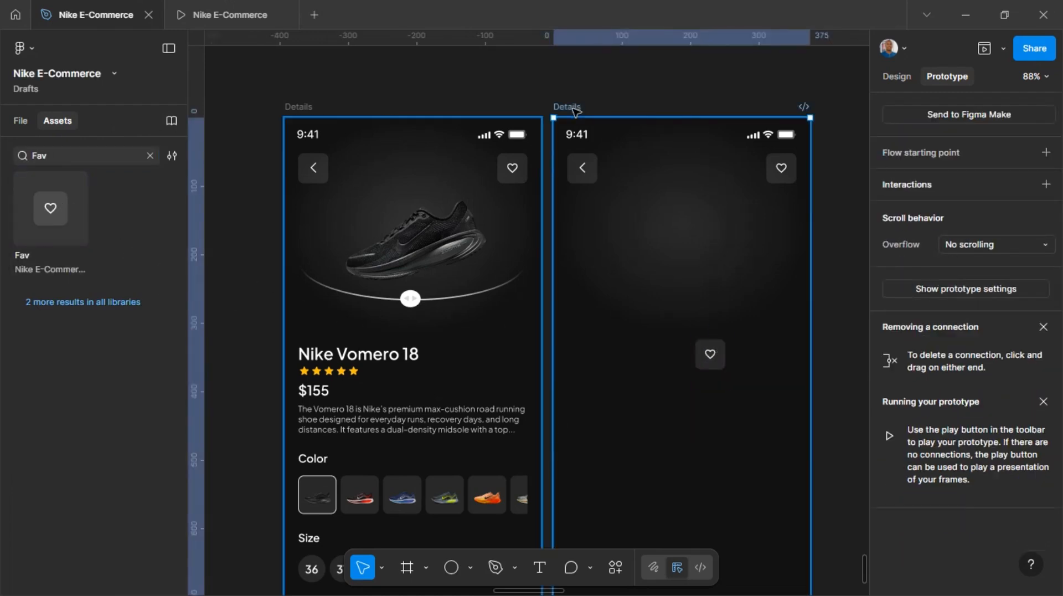
left_click(985, 48)
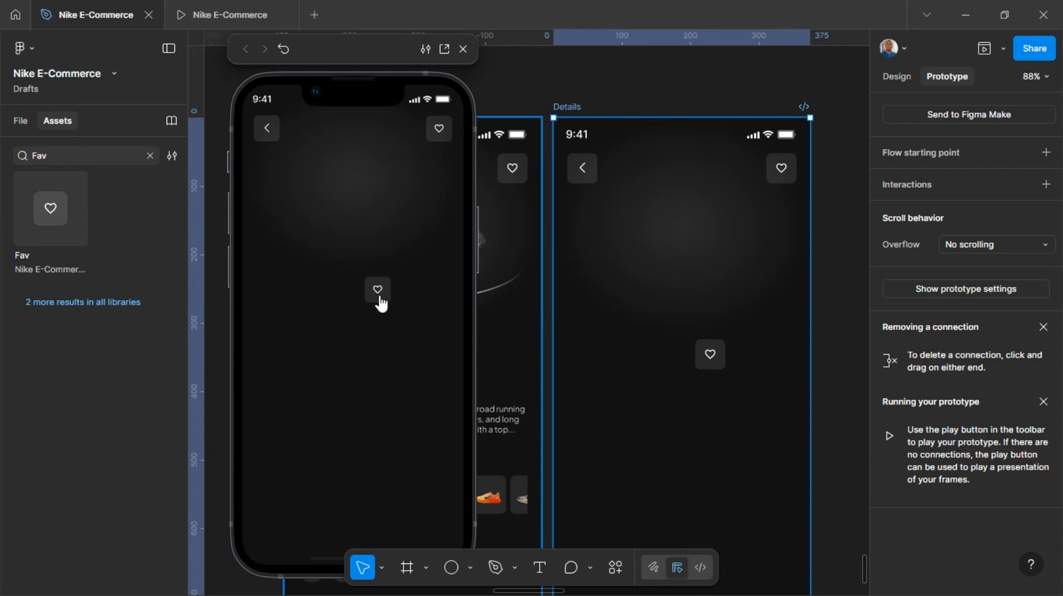
left_click(709, 368)
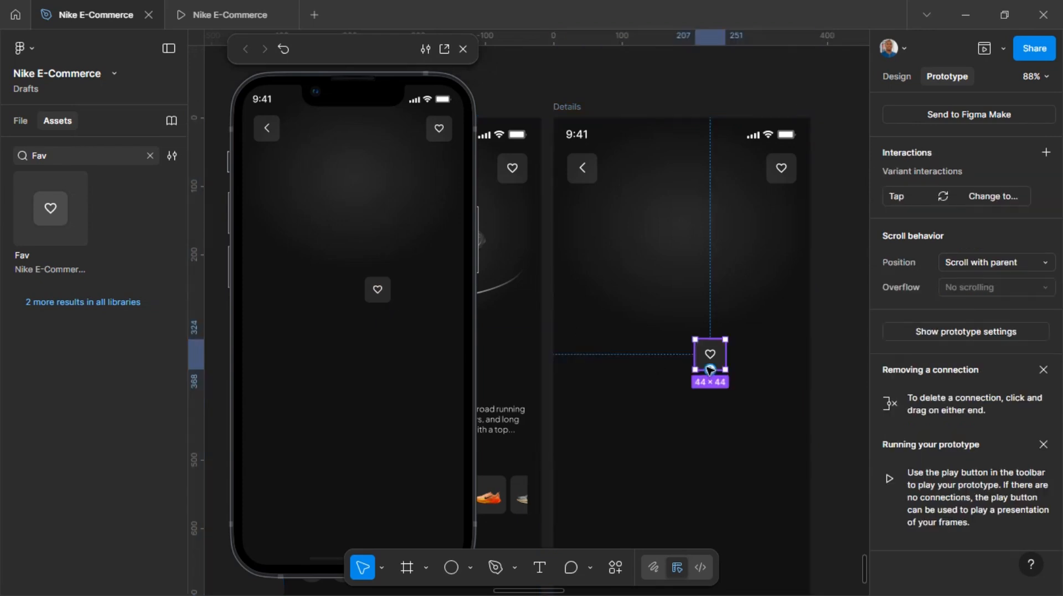
key("Escape")
- Move the prototype preview window aside, clear of the reference Details screen
scroll(582, 161, "left", 3)
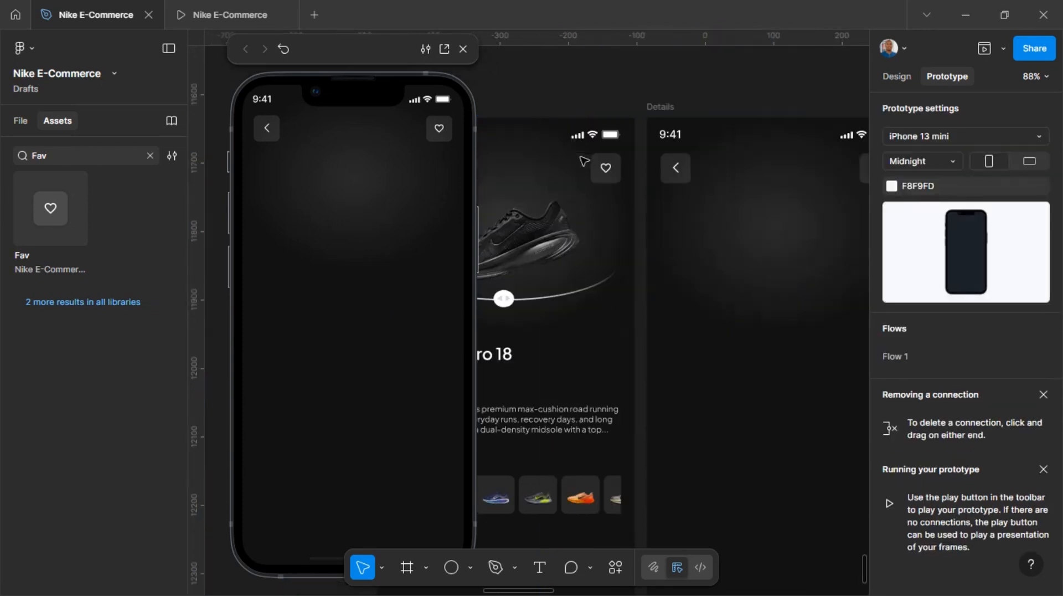
left_click_drag(360, 48, 148, 52)
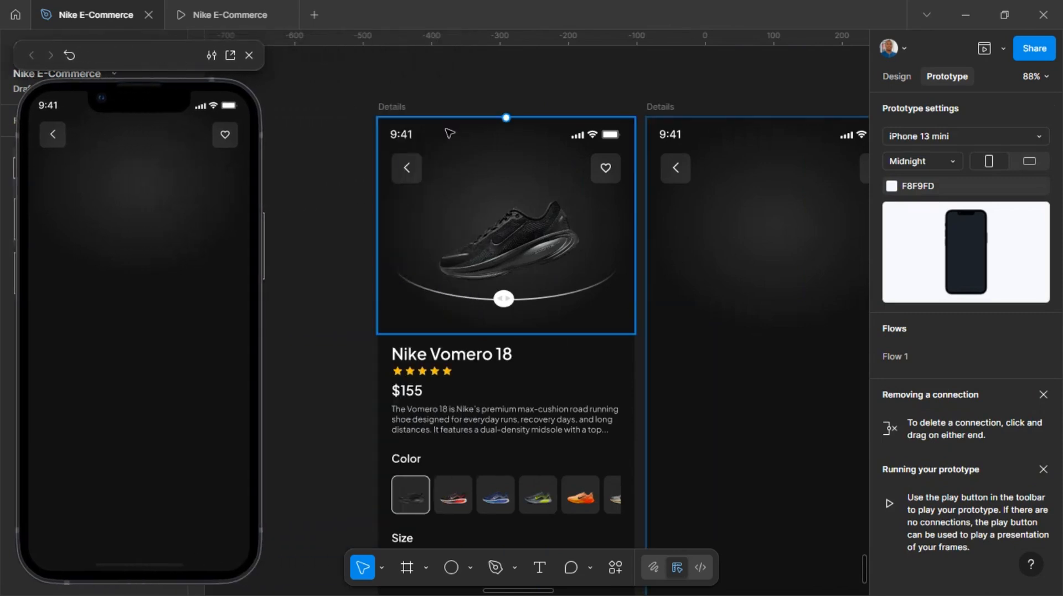
scroll(573, 139, "down", 3)
scroll(573, 138, "up", 3)
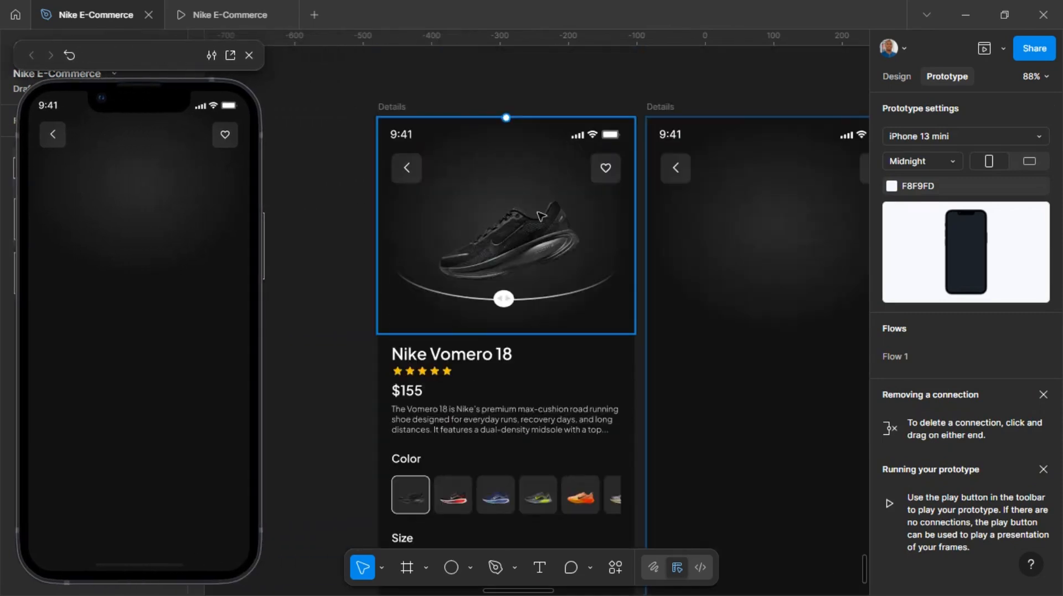
- Select and examine the curved ellipse line beneath the shoe in the reference Details screen
left_click(535, 298)
double_click(533, 295)
left_click(579, 291)
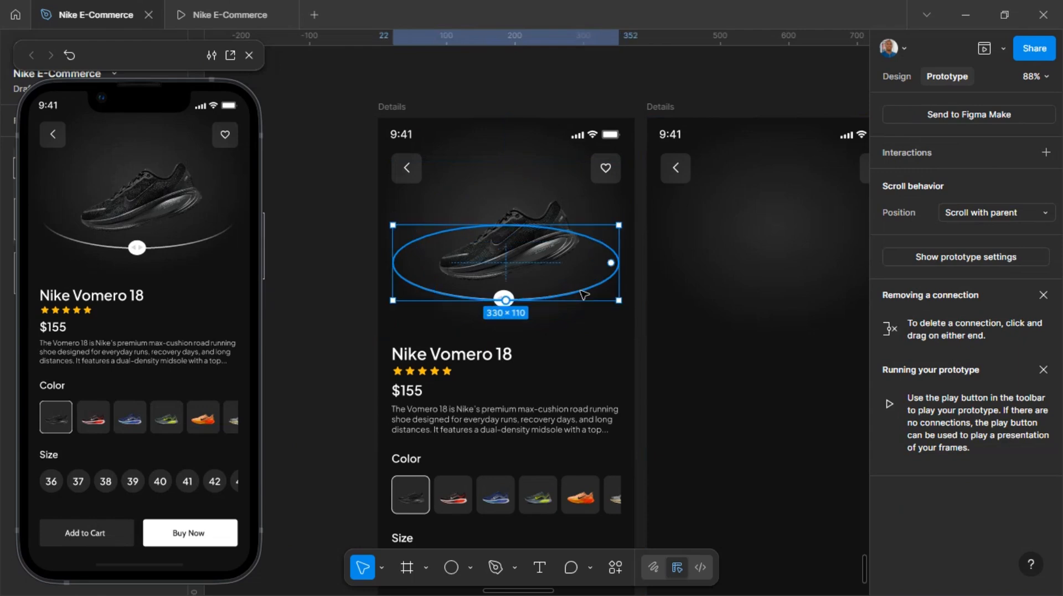
scroll(557, 280, "right", 2)
scroll(404, 285, "left", 1)
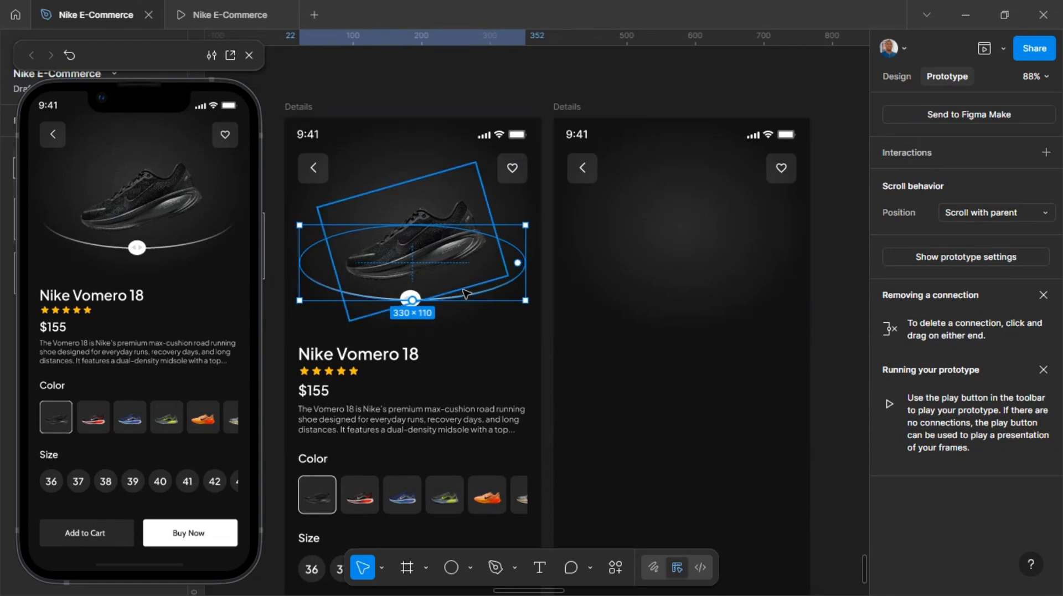
- Draw an ellipse of about 155 × 74 in the gradient header of the new Details screen
left_click(670, 382)
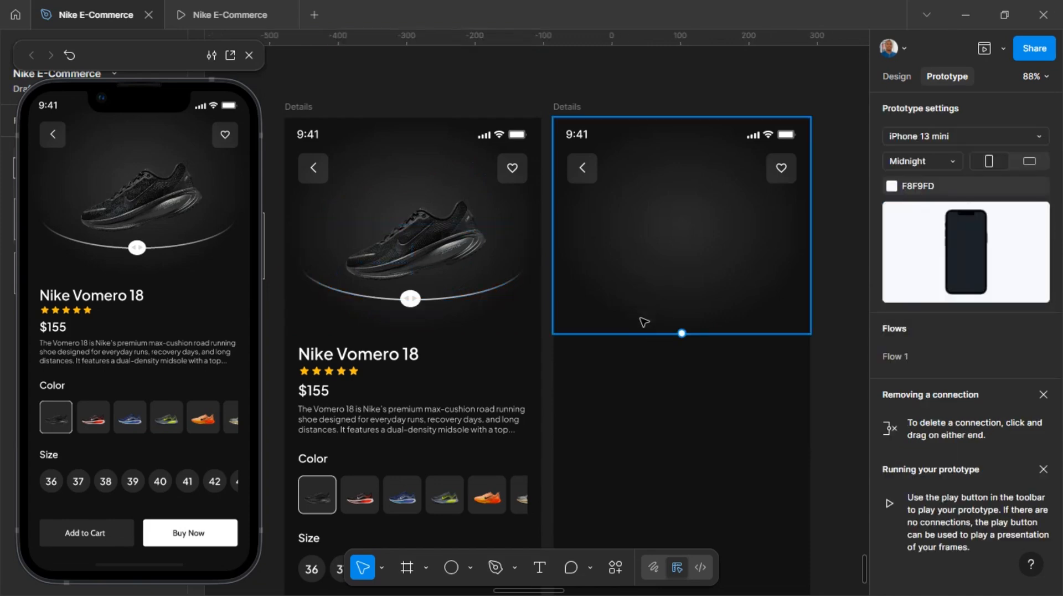
key("o")
left_click_drag(607, 229, 712, 279)
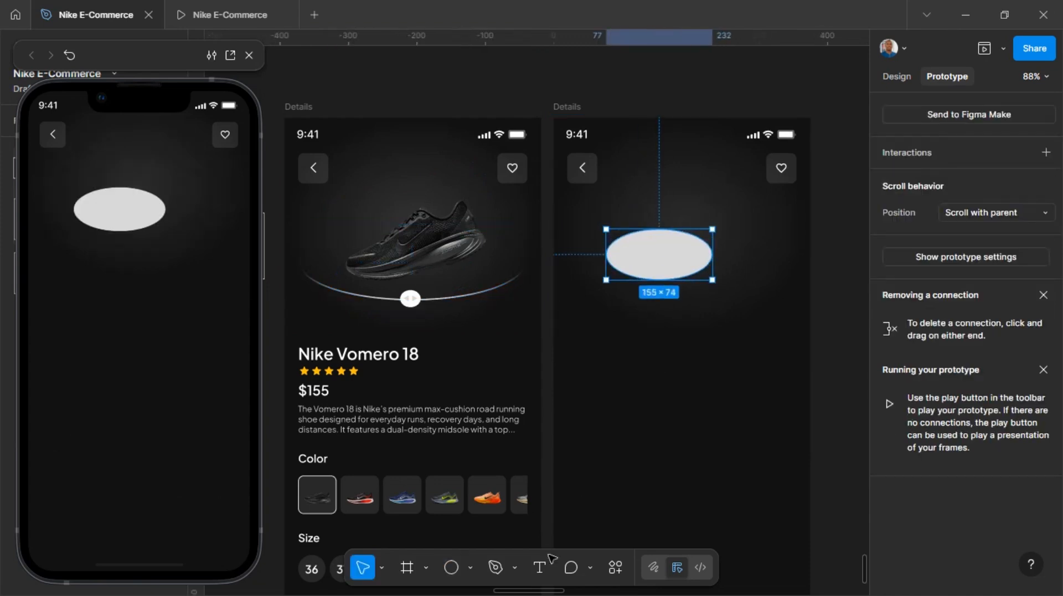
left_click(472, 563)
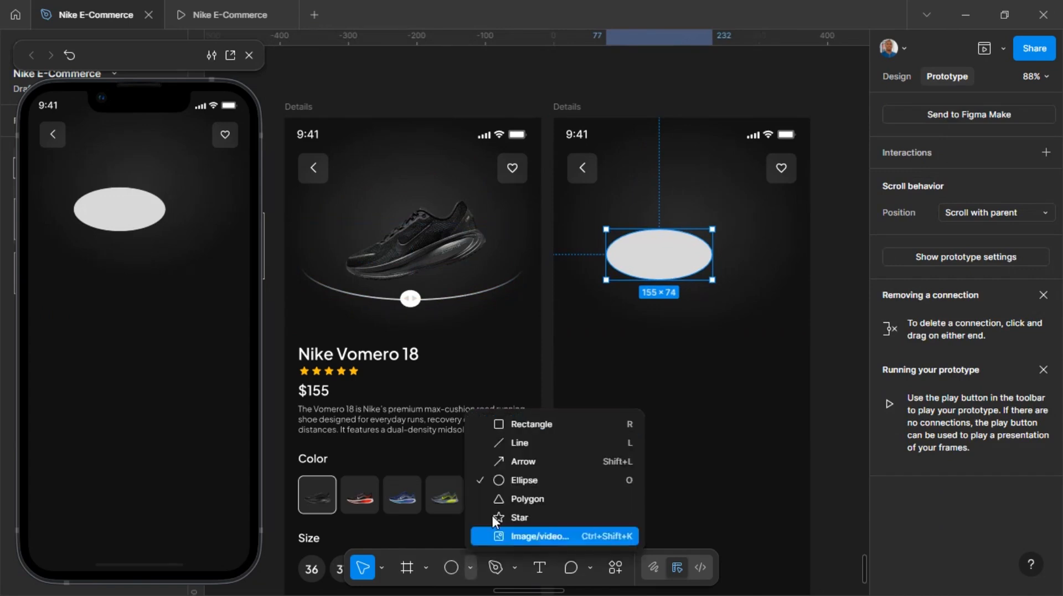
left_click(523, 481)
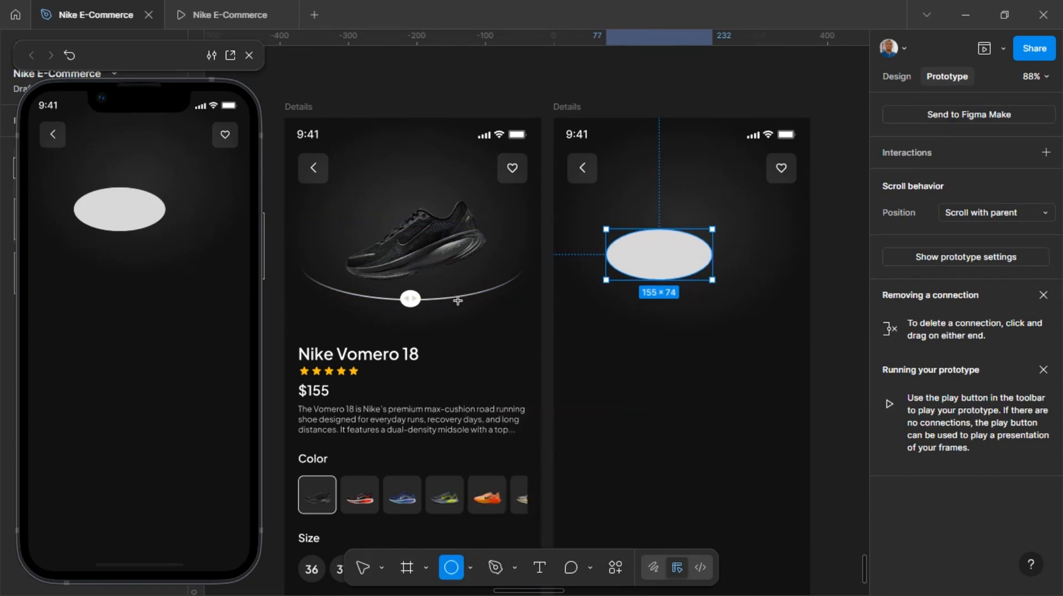
key("v")
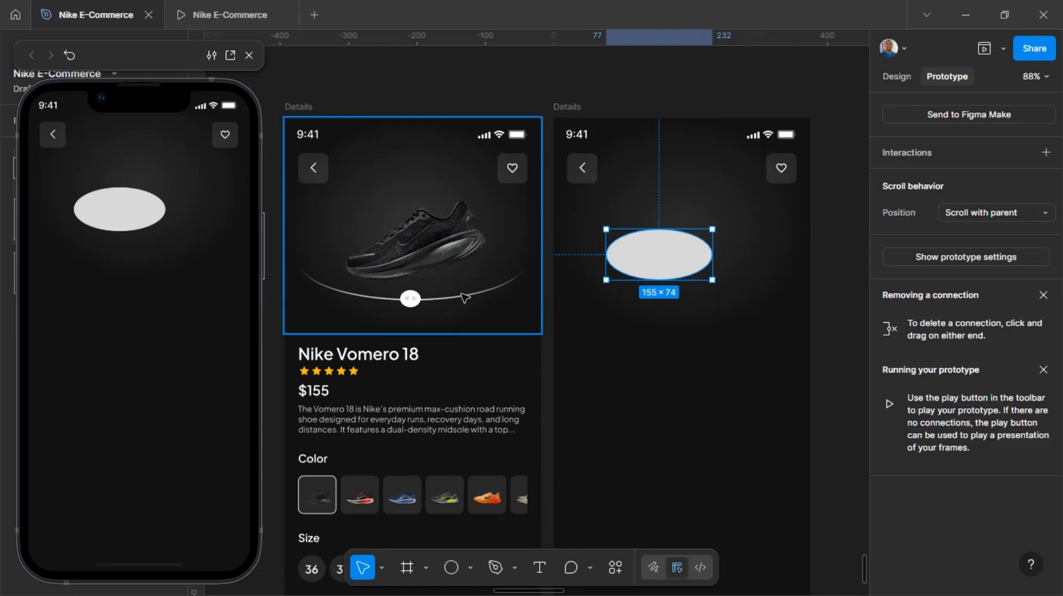
- Select the ellipse beneath the shoe in the reference screen and examine its size, fill and stroke properties
left_click(465, 298)
double_click(465, 298)
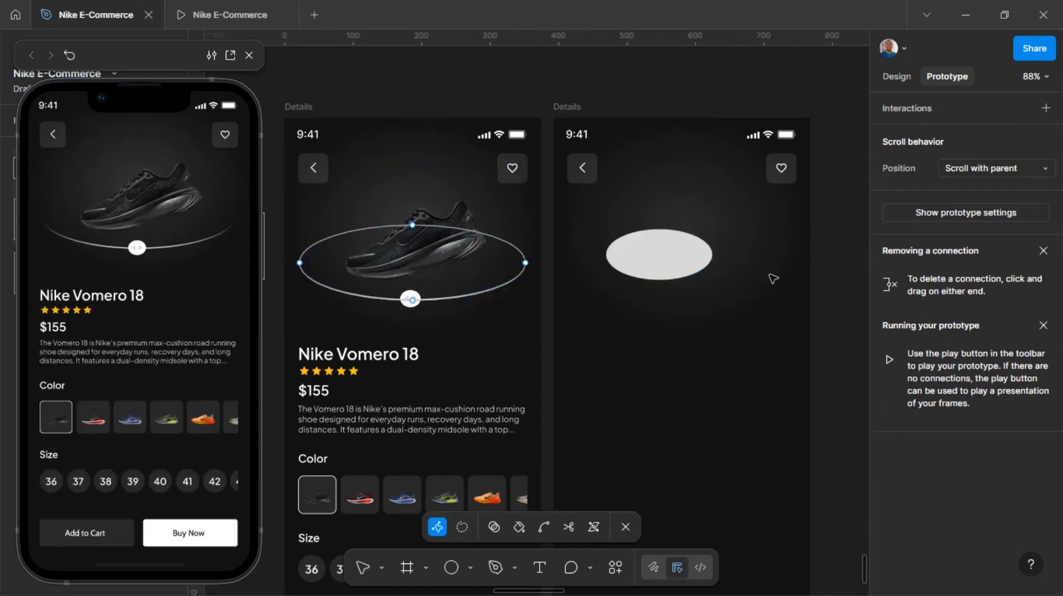
key("Escape")
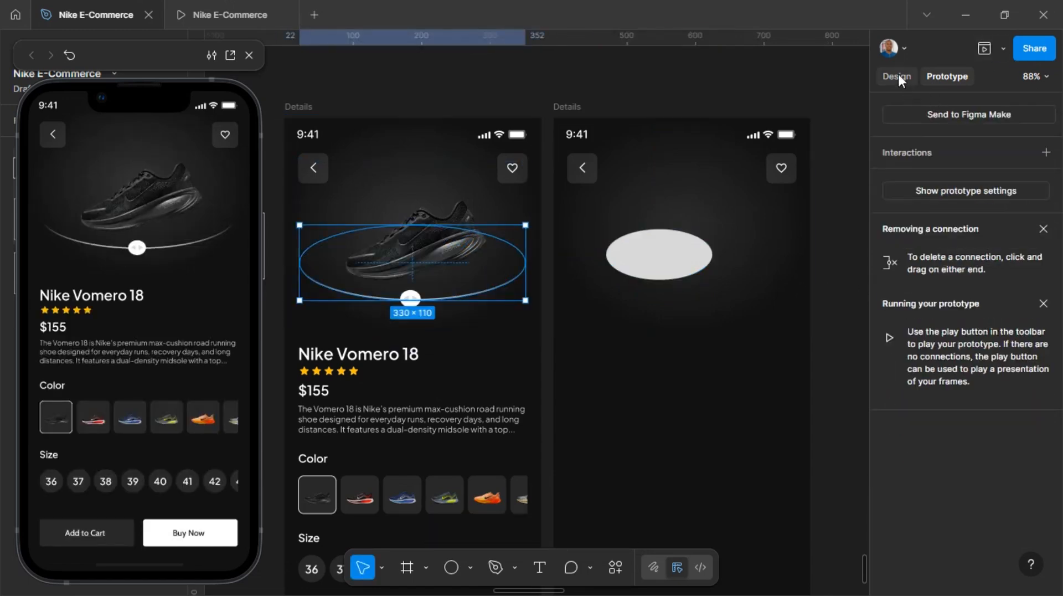
left_click(898, 74)
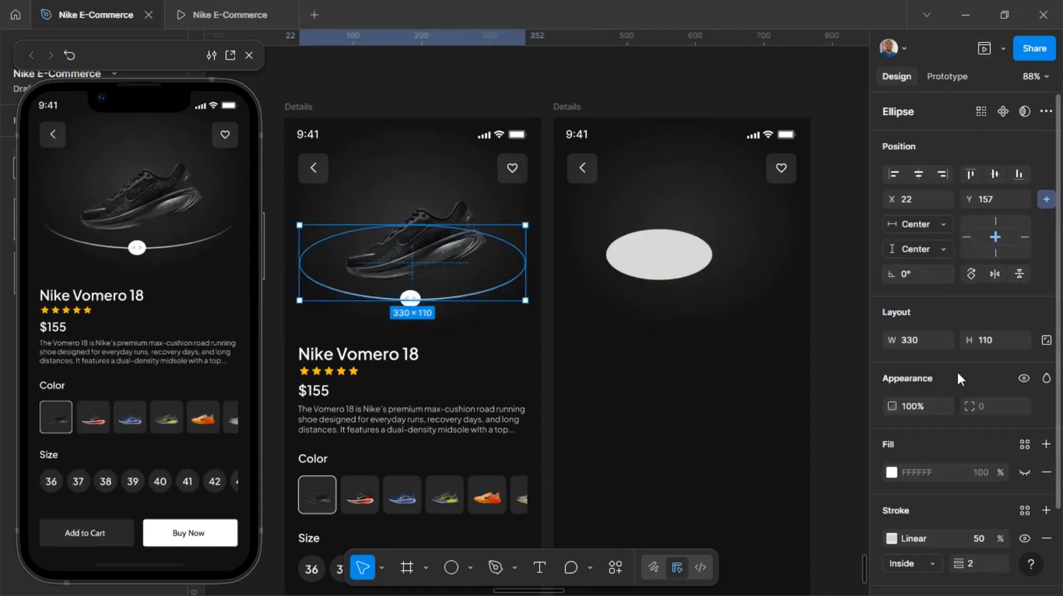
- Set the new ellipse's width to 330 and its height to 110 in the new Details screen
left_click(670, 257)
left_click(668, 257)
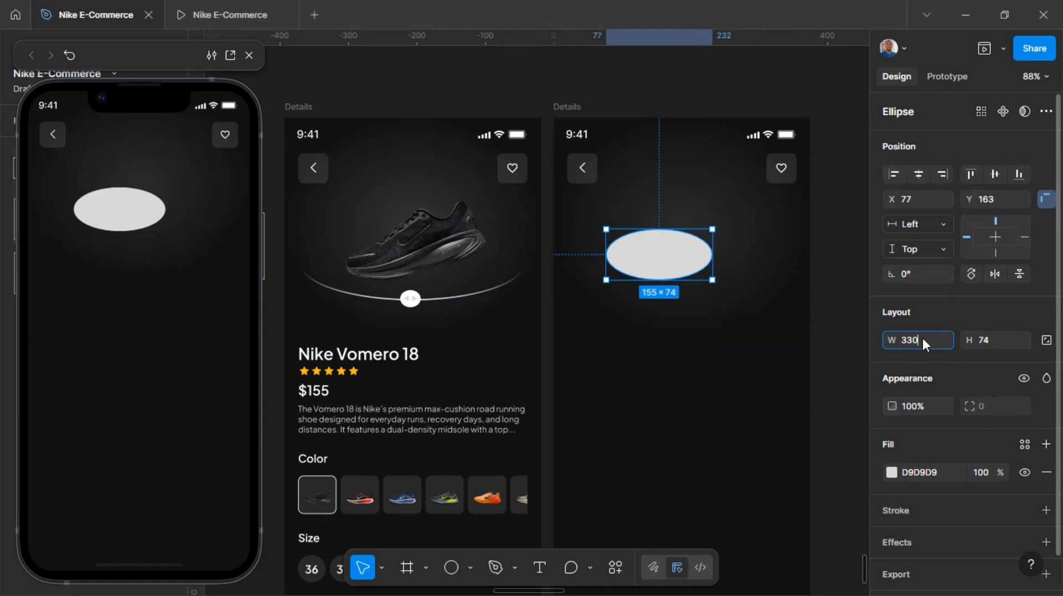
type("330")
left_click(987, 338)
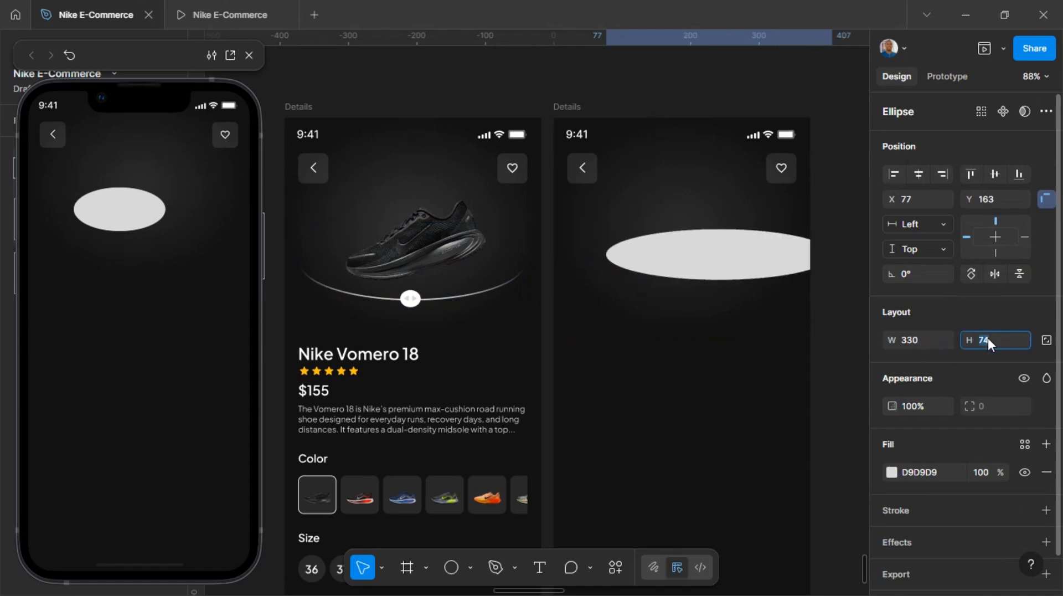
type("110")
key("Return")
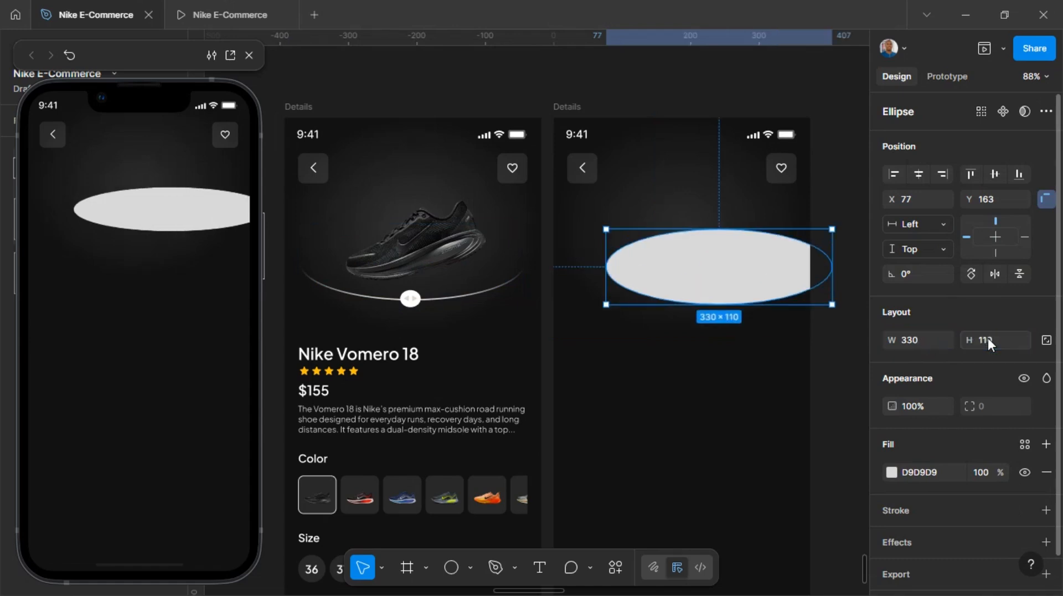
- Centre the new ellipse horizontally in the header frame and measure its spacing to the frame's edges
left_click(918, 174)
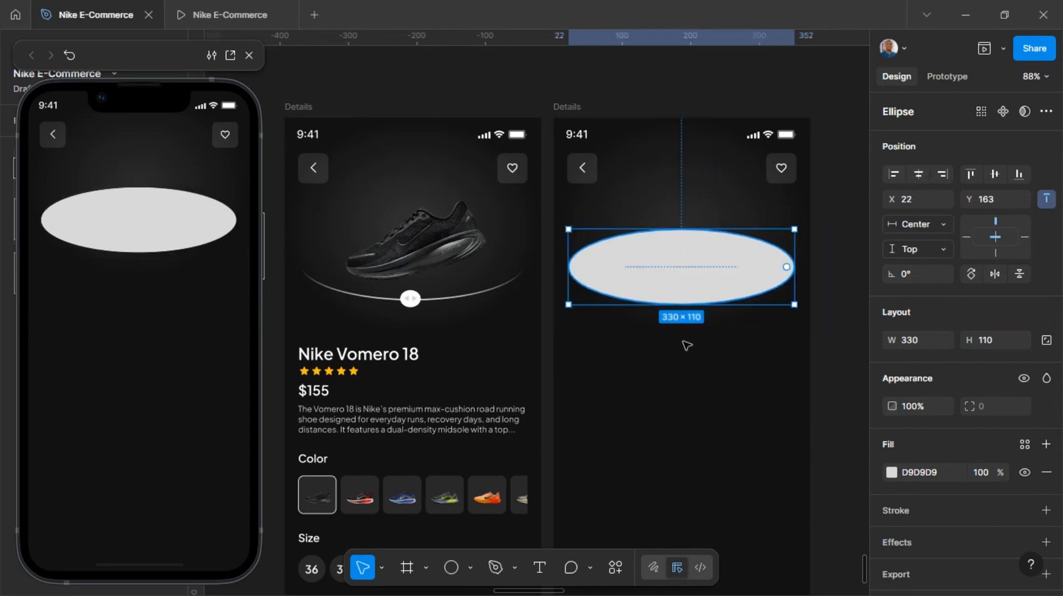
key("alt")
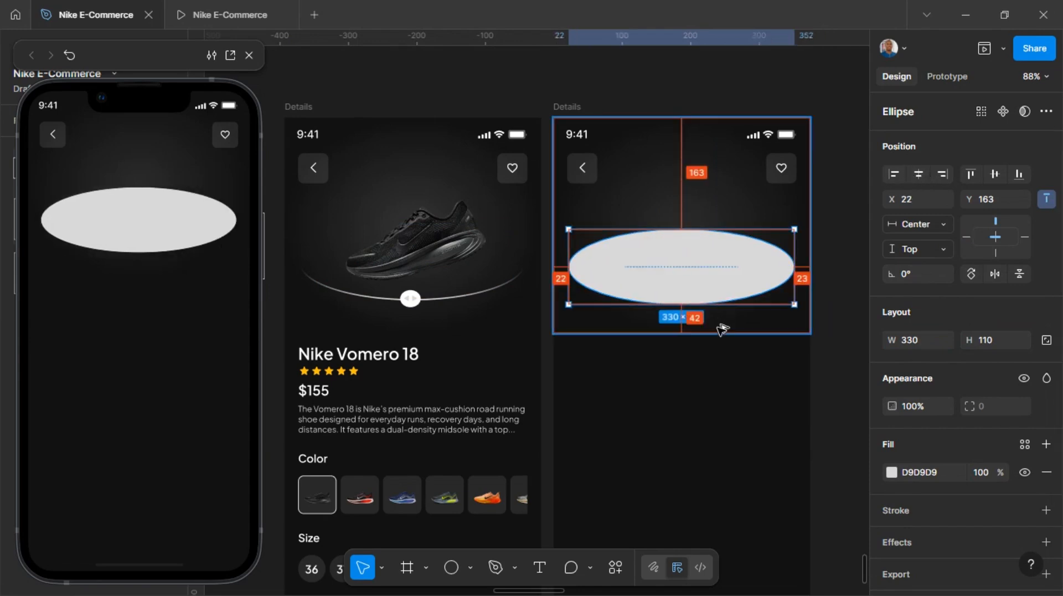
- Move the 330 × 110 ellipse up to Y 161 and hide its fill
key("Up")
key("Up")
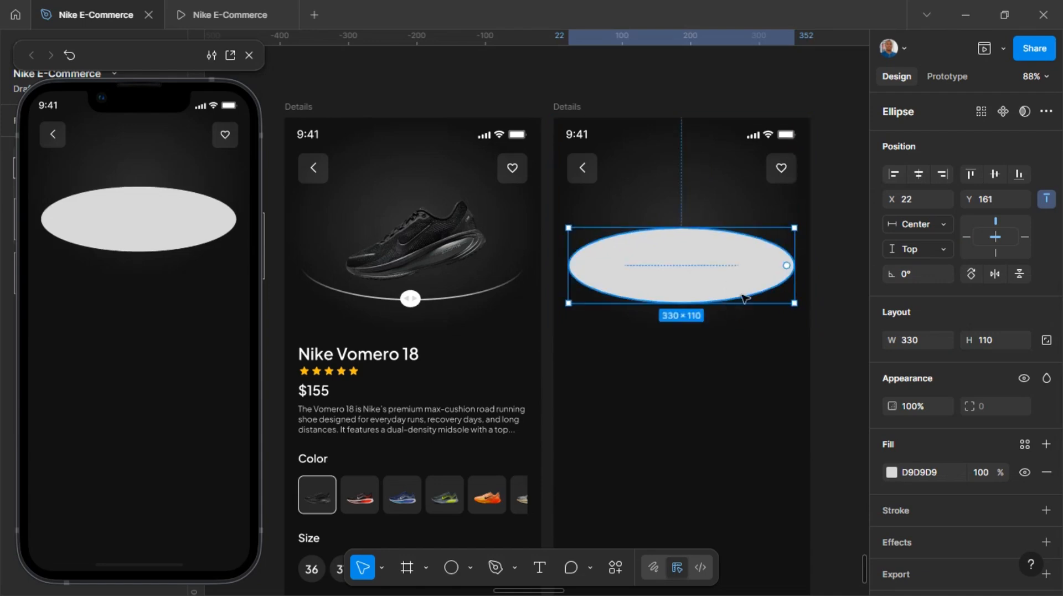
scroll(1041, 443, "down", 1)
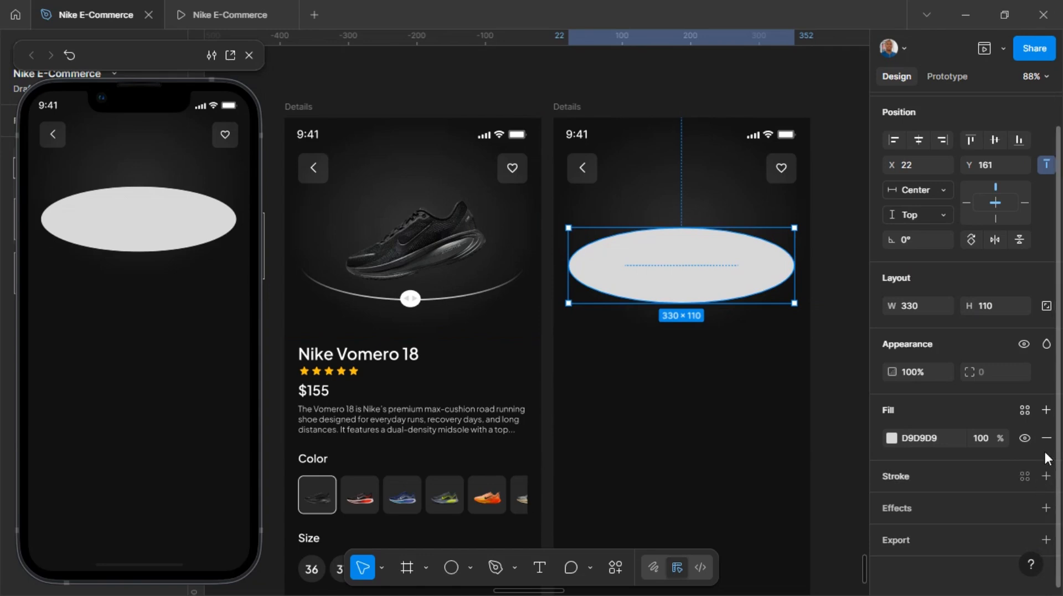
left_click(1024, 436)
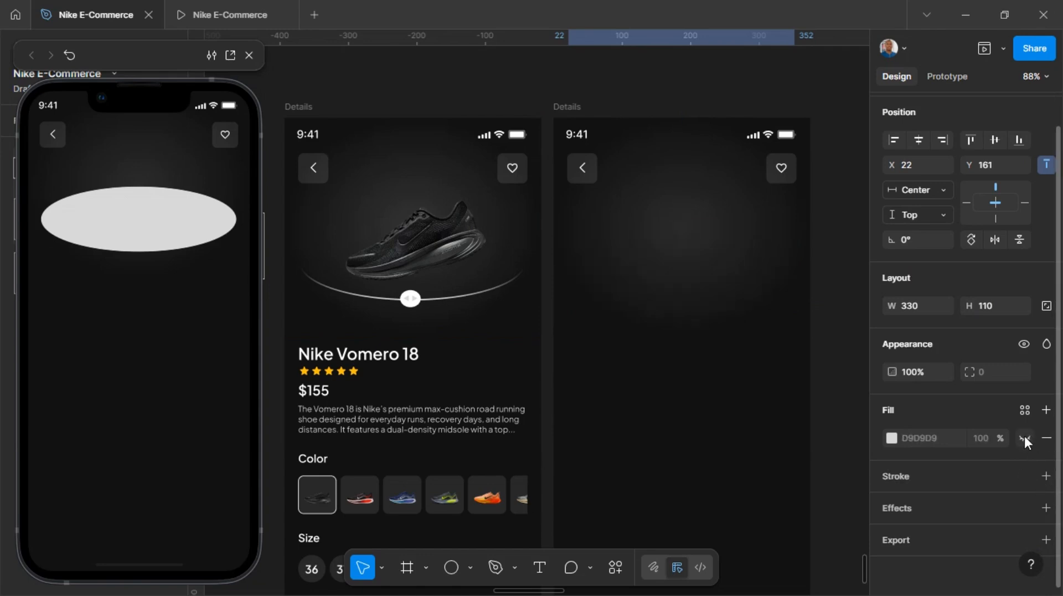
- Add a white FFFFFF inside stroke with a weight of 2 to the ellipse
left_click(1045, 476)
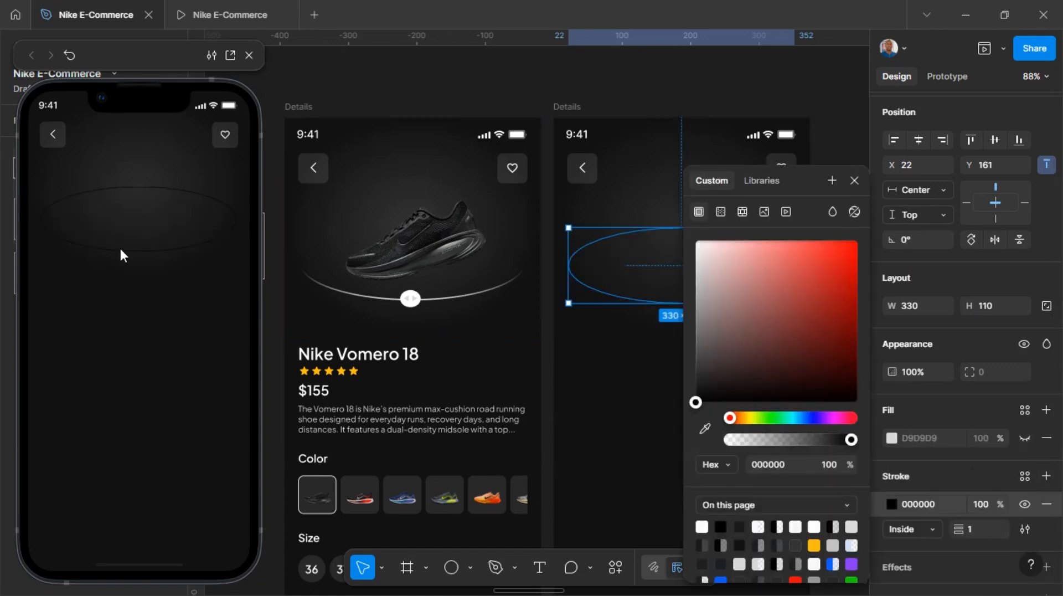
left_click(707, 526)
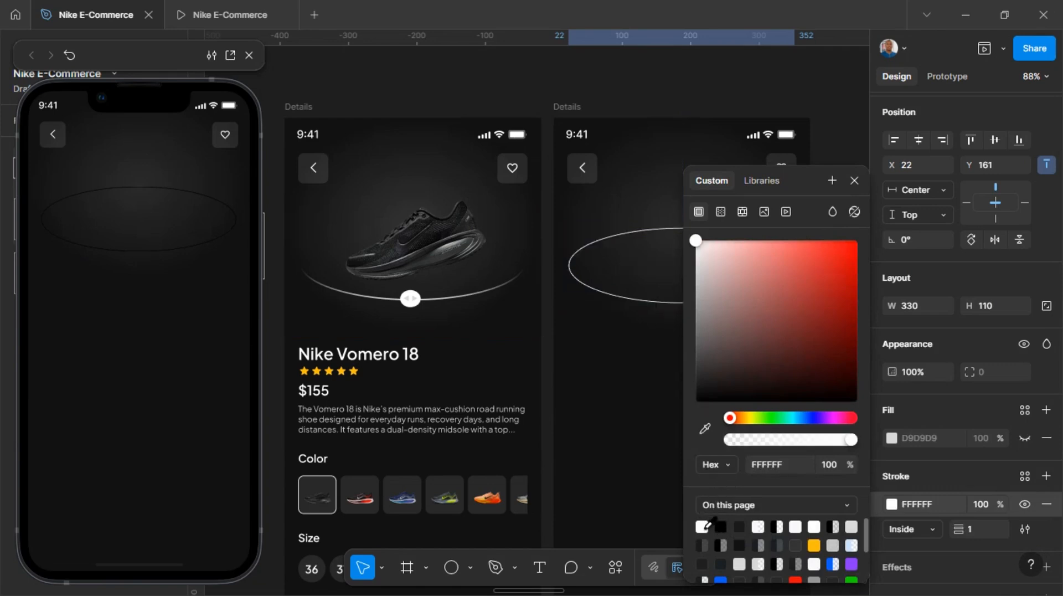
left_click(976, 526)
type("2")
key("Return")
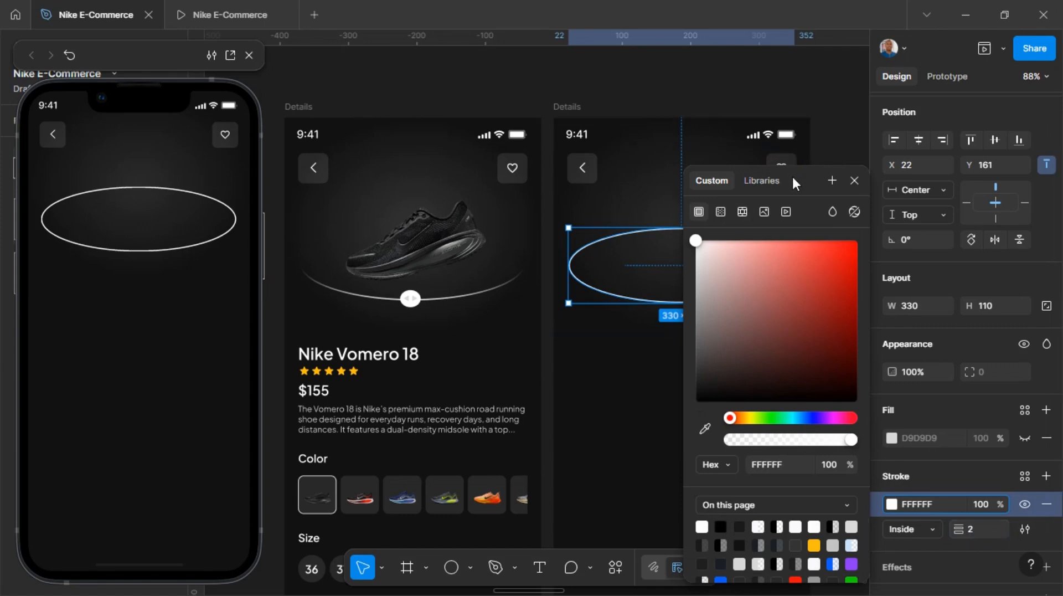
- Change the ellipse's stroke to a linear gradient and set its 0% stop to black 000000 with 0% opacity
left_click_drag(792, 175, 914, 167)
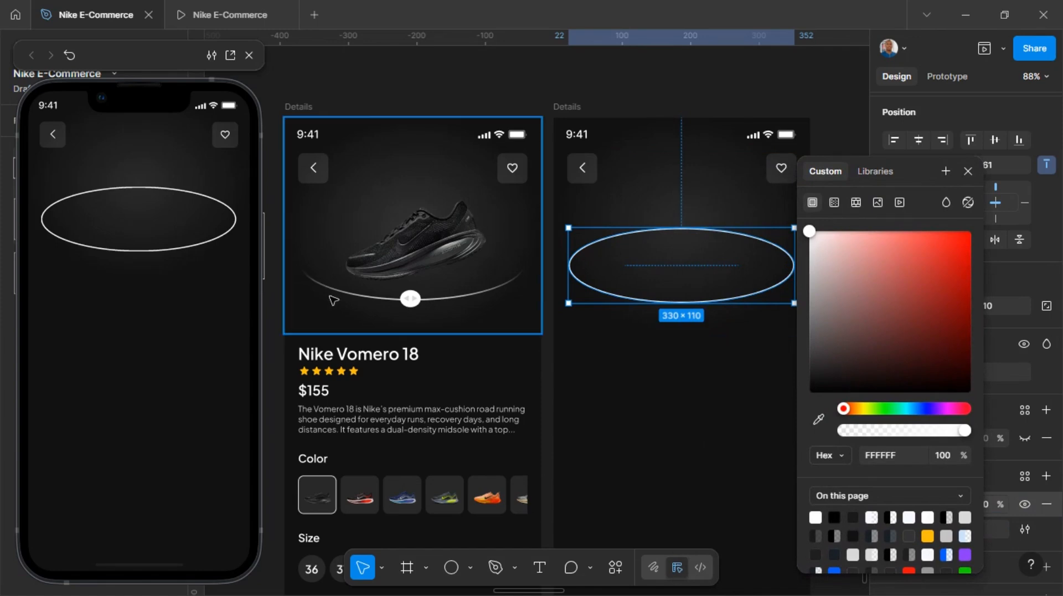
left_click(835, 205)
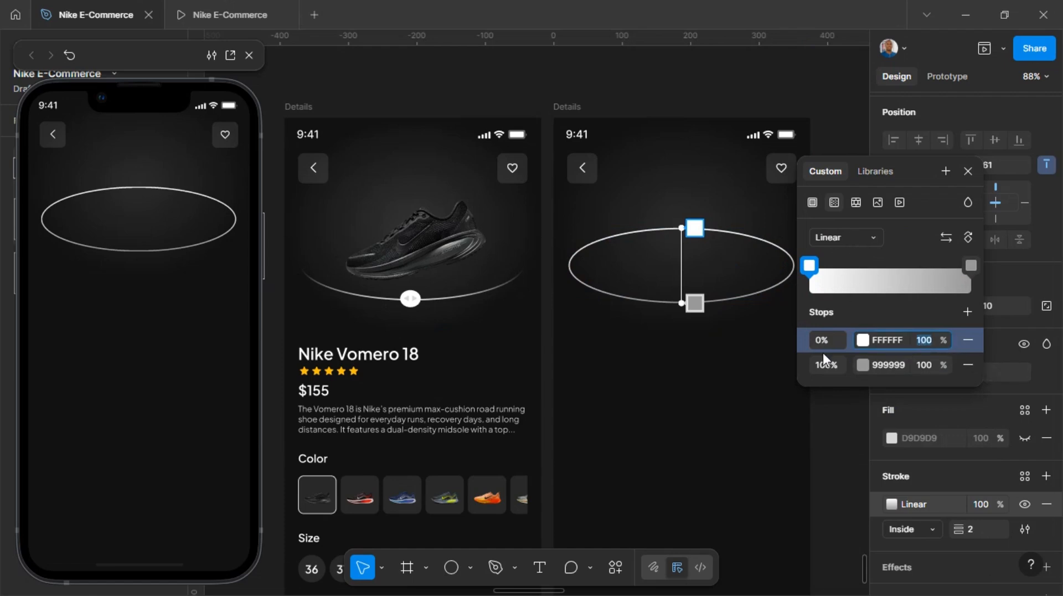
left_click(862, 339)
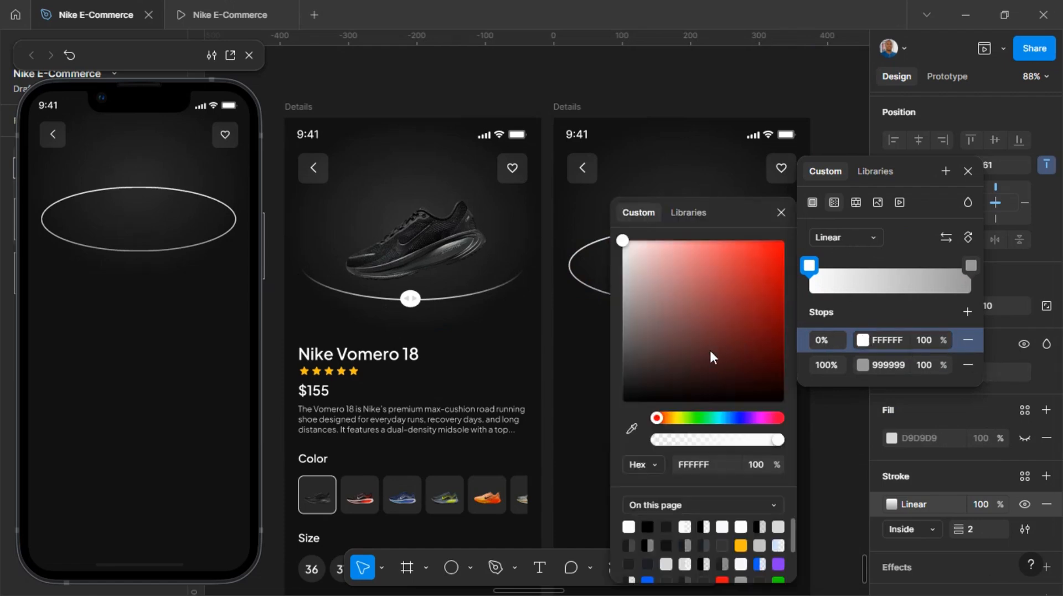
left_click_drag(709, 355, 585, 429)
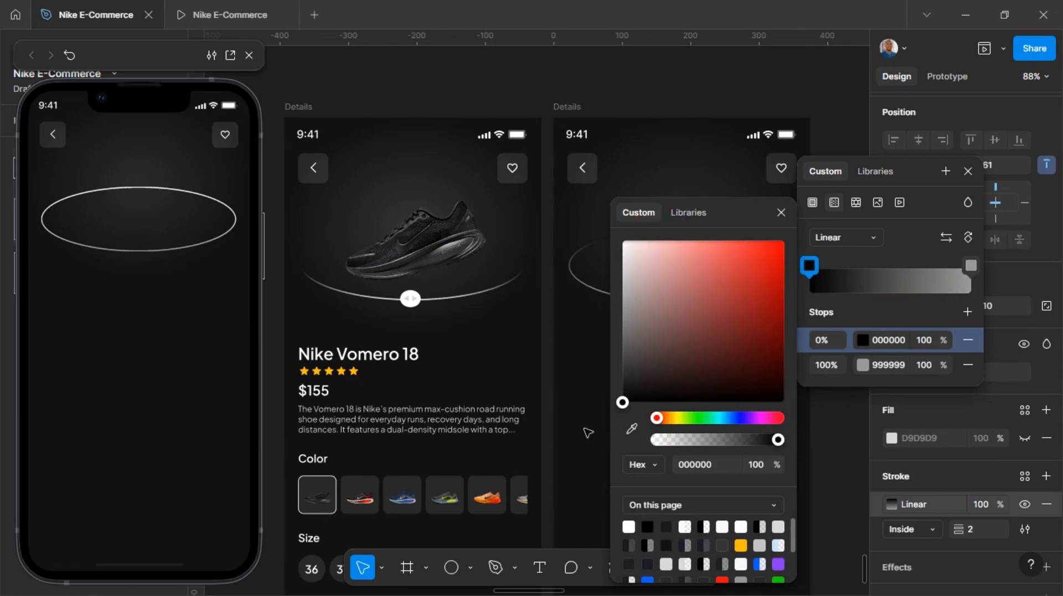
left_click(923, 340)
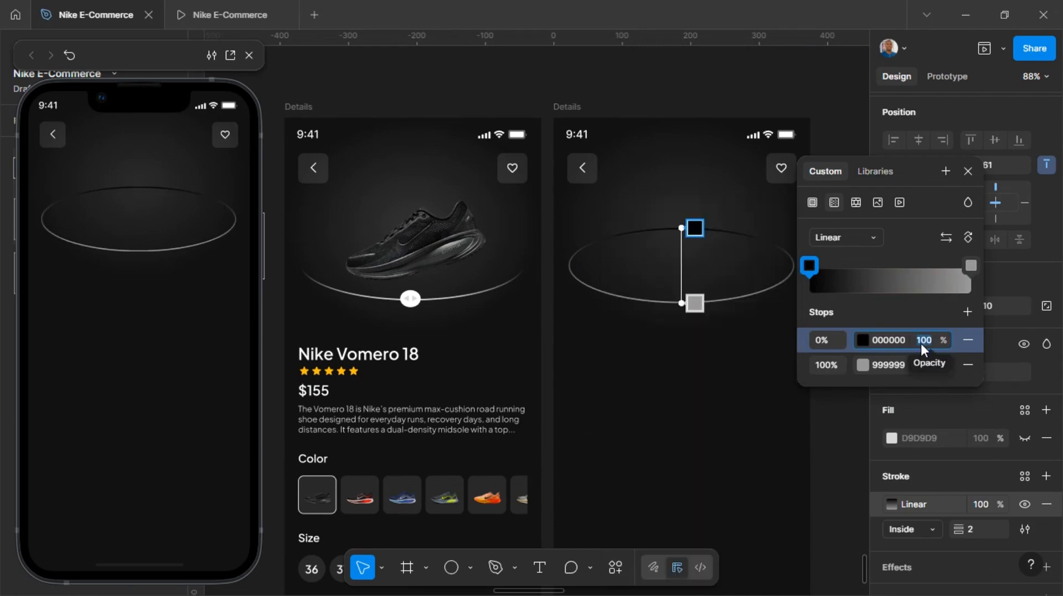
type("0")
key("Return")
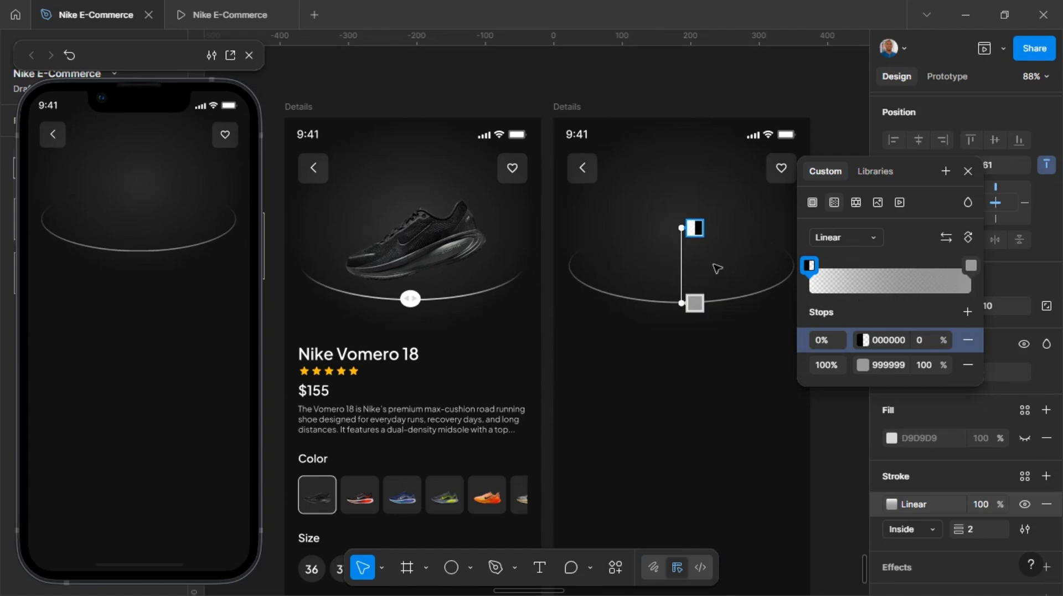
- Set the stroke gradient's 100% stop to white FFFFFF and move the gradient's start point down to about the ellipse's centre
left_click(863, 364)
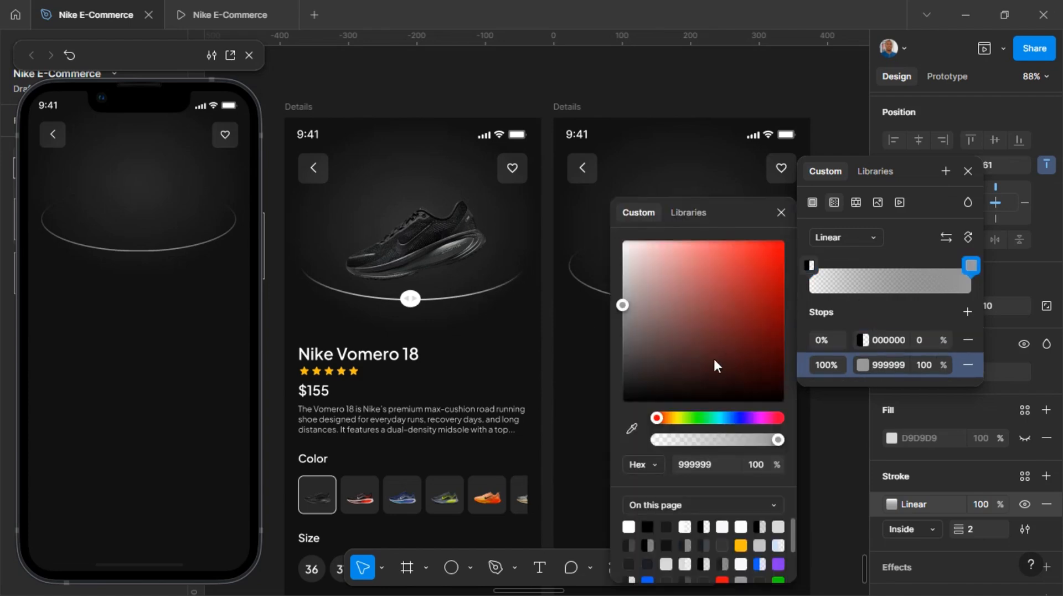
left_click_drag(652, 274, 552, 181)
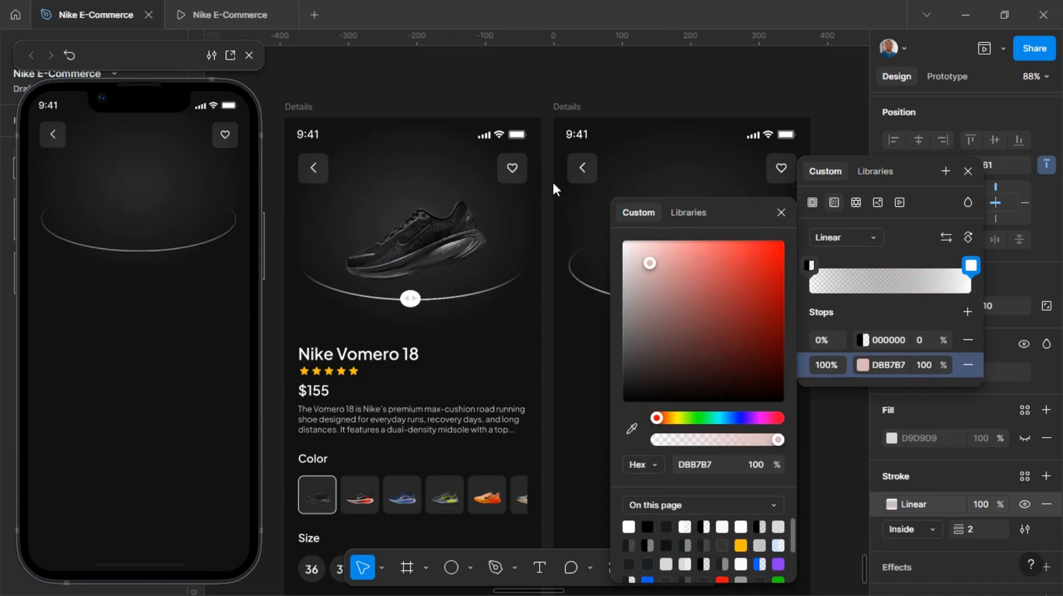
left_click(782, 213)
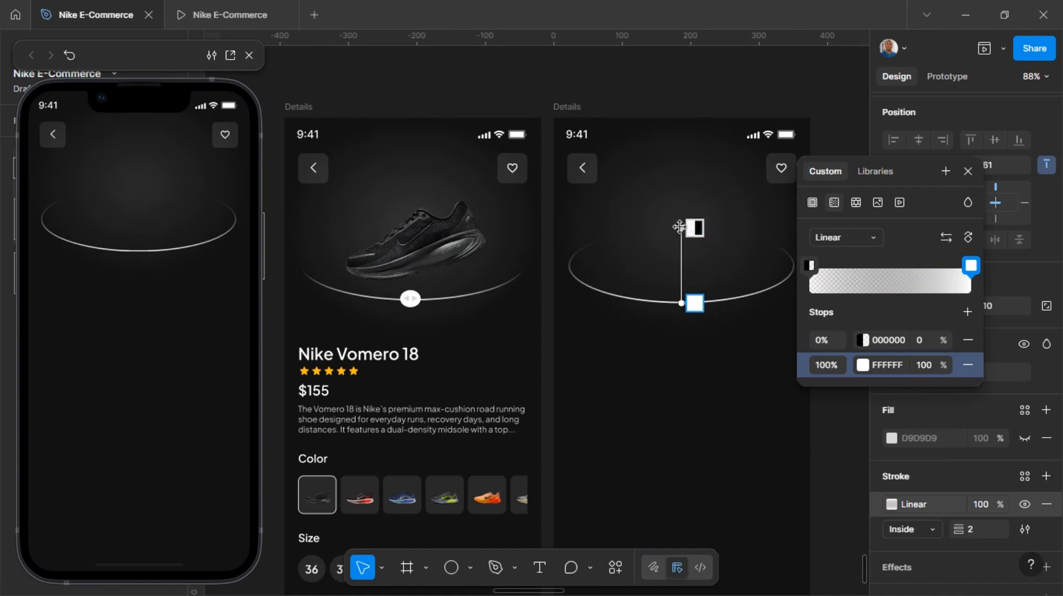
left_click_drag(680, 227, 681, 262)
key("Escape")
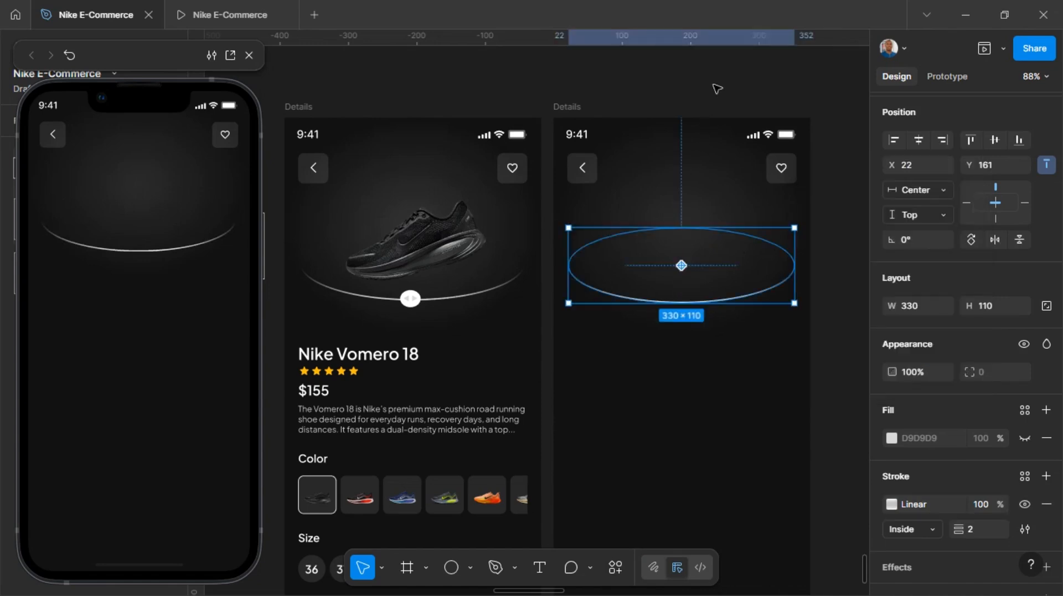
left_click(717, 88)
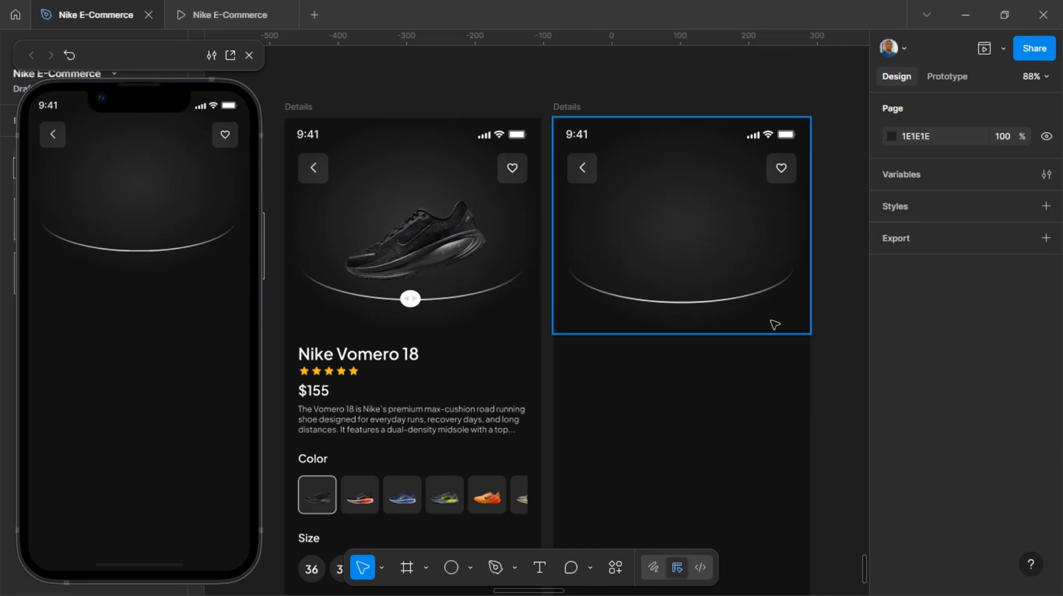
- Draw a small ellipse of about 33 × 25 on the lowest point of the arc and set its width to 30
scroll(429, 323, "up", 5)
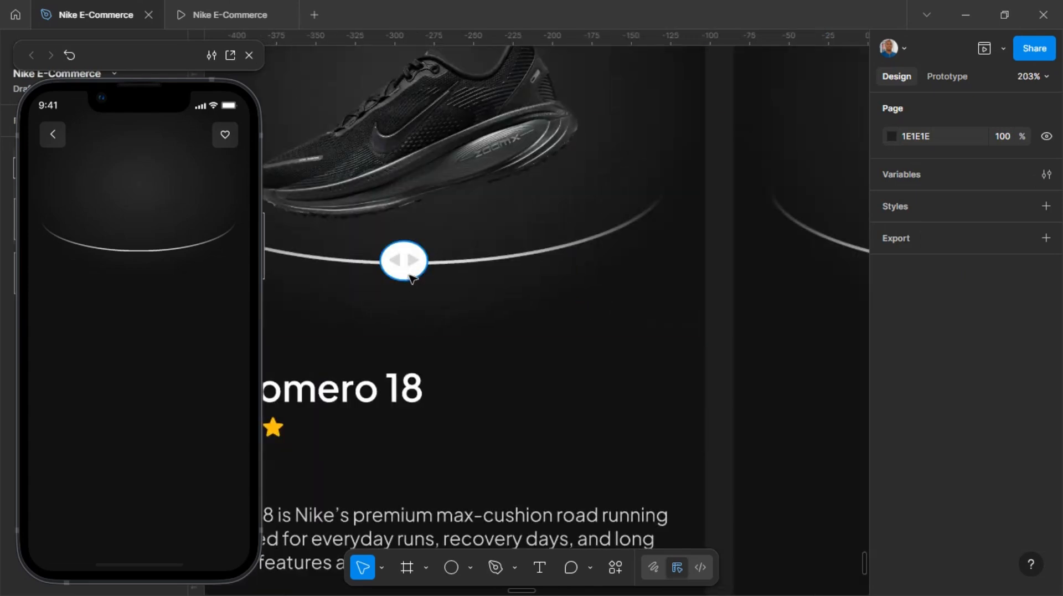
scroll(412, 268, "down", 4)
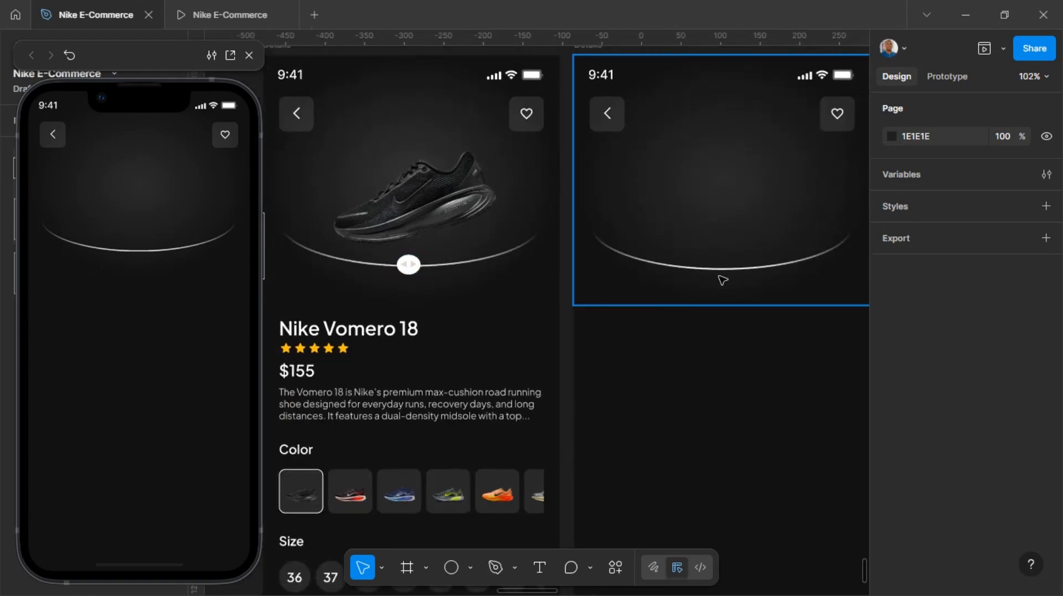
key("o")
left_click_drag(702, 259, 728, 279)
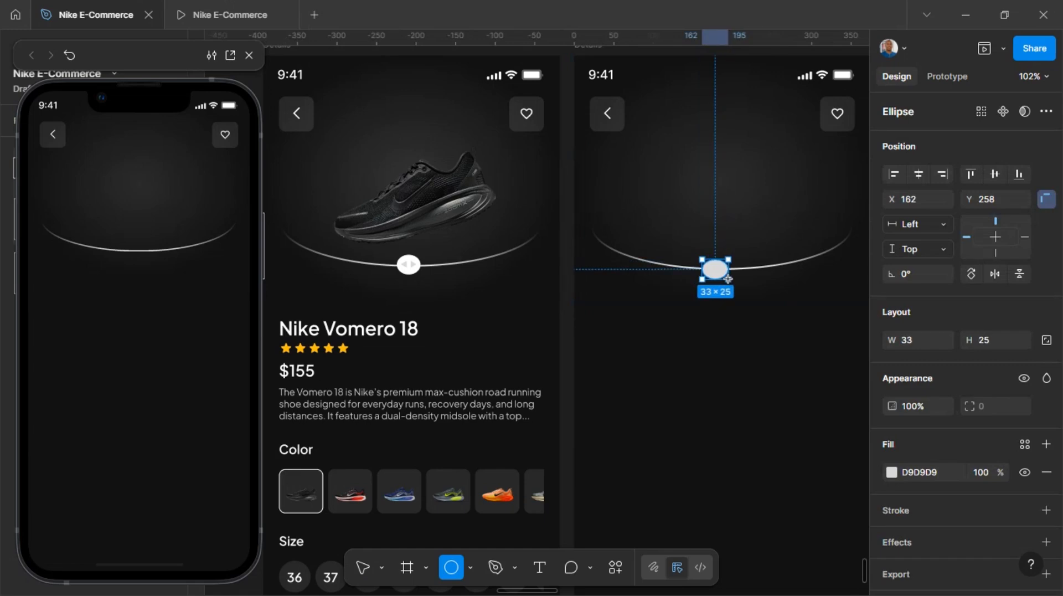
left_click(919, 341)
type("30")
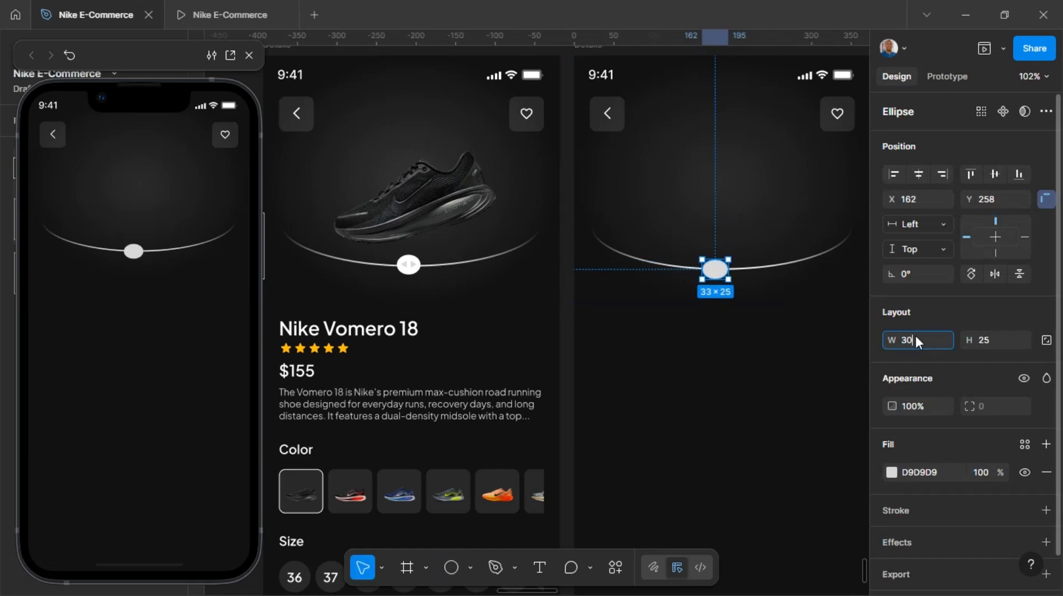
key("Return")
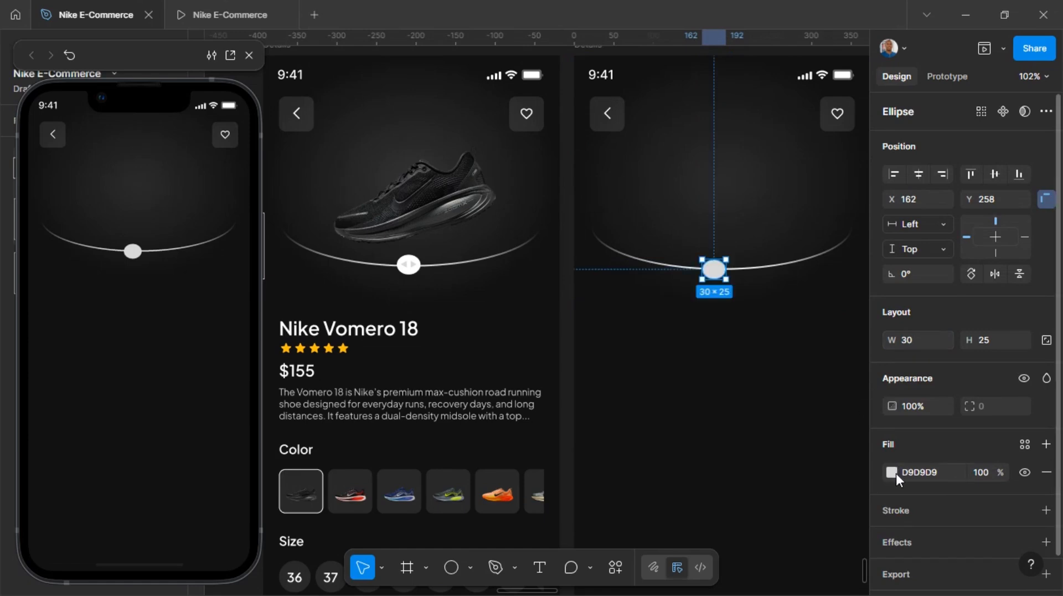
- Change the small ellipse's fill to white FFFFFF
left_click(893, 472)
left_click_drag(696, 264, 666, 185)
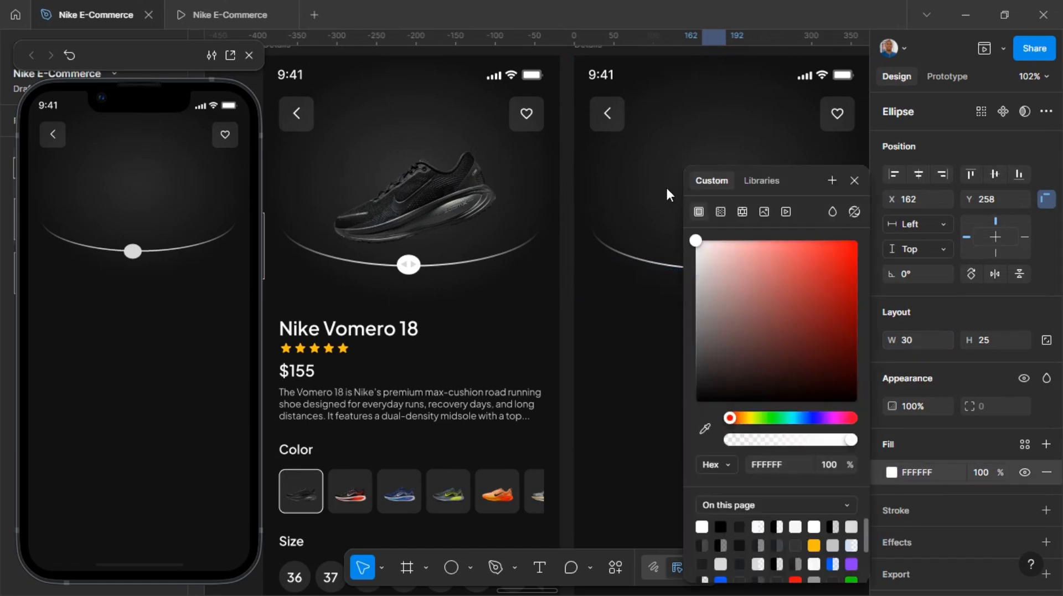
left_click(661, 342)
- Draw a three-sided polygon of about 14 × 14 below the header of the new Details screen
left_click(377, 273)
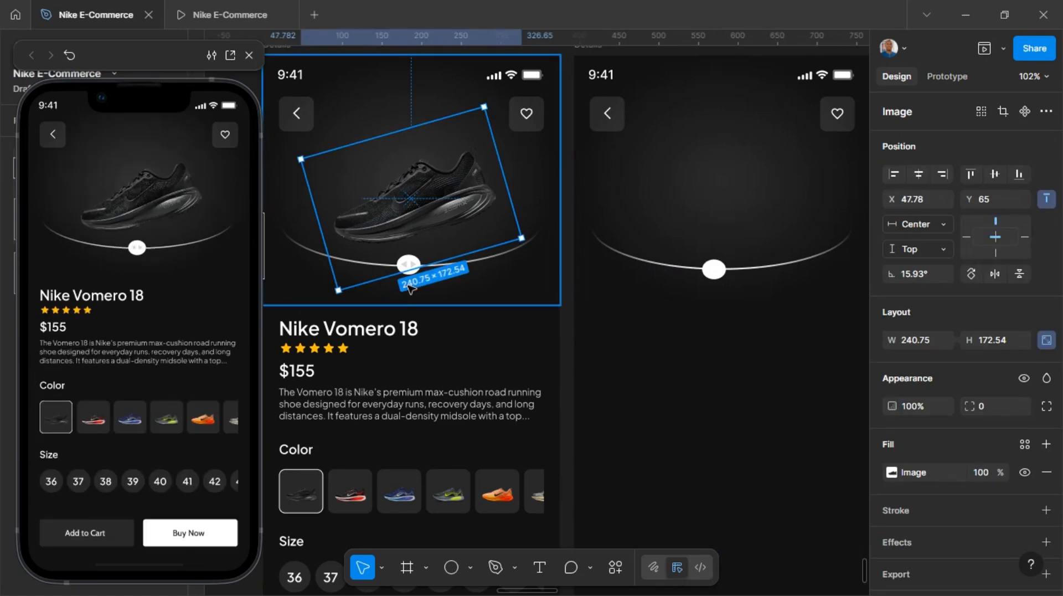
left_click(742, 371)
key("r")
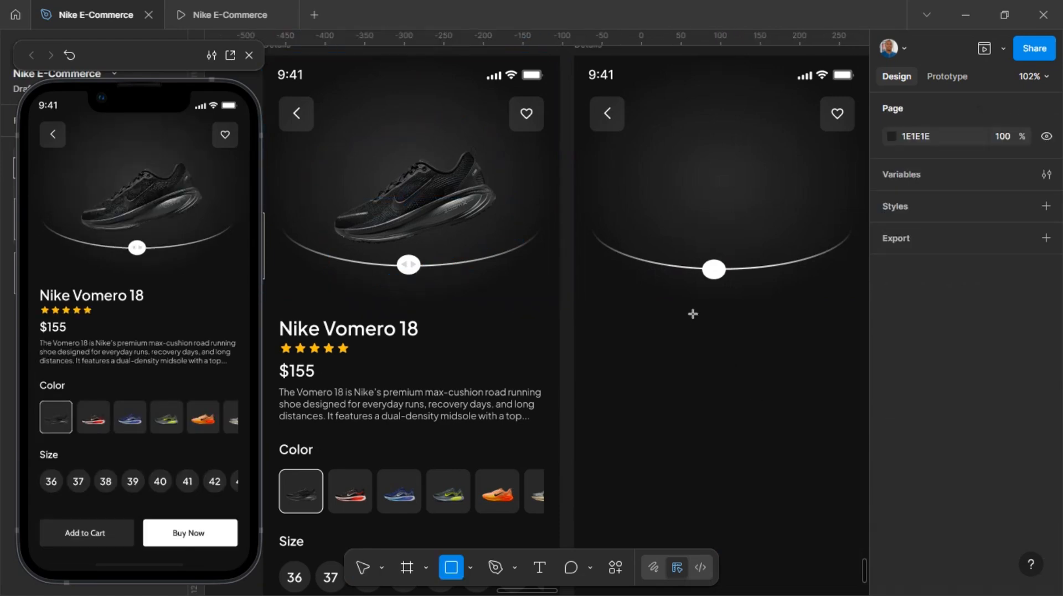
left_click(468, 566)
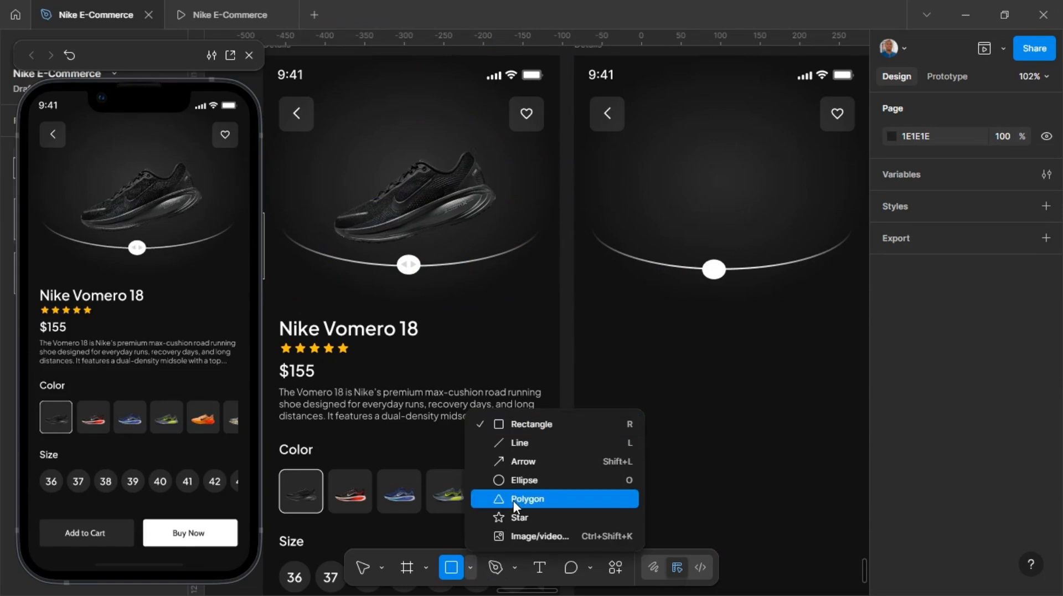
left_click(513, 500)
mouse_move(655, 329)
left_mouse_down()
mouse_move(673, 357)
mouse_move(666, 337)
left_mouse_up()
key("shift")
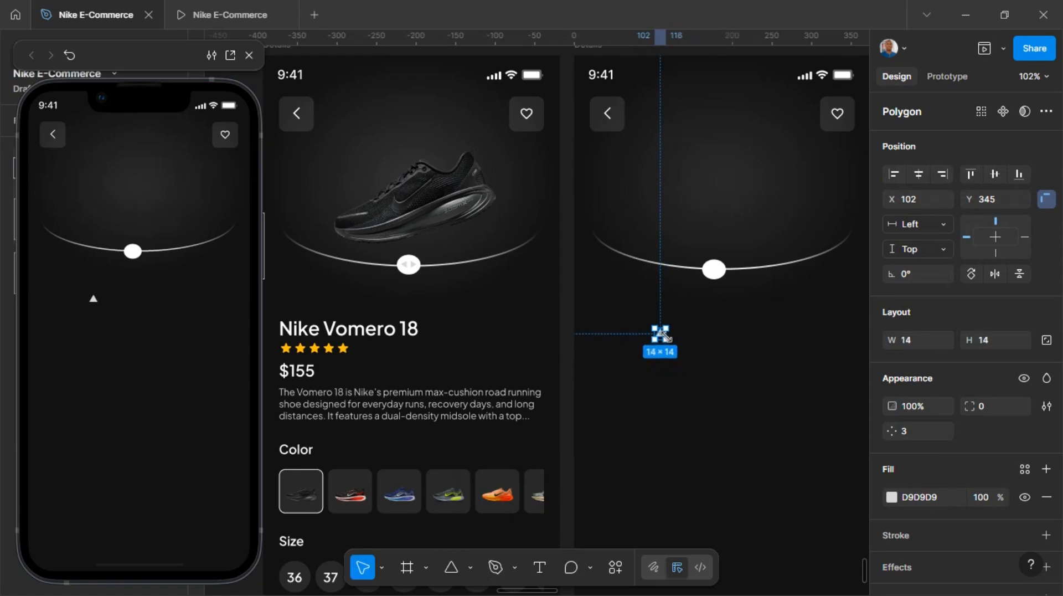
- Rotate the triangle to 90° and place a copy of it alongside at X 111, rotated to -90°, as opposing arrows
key("shift+2")
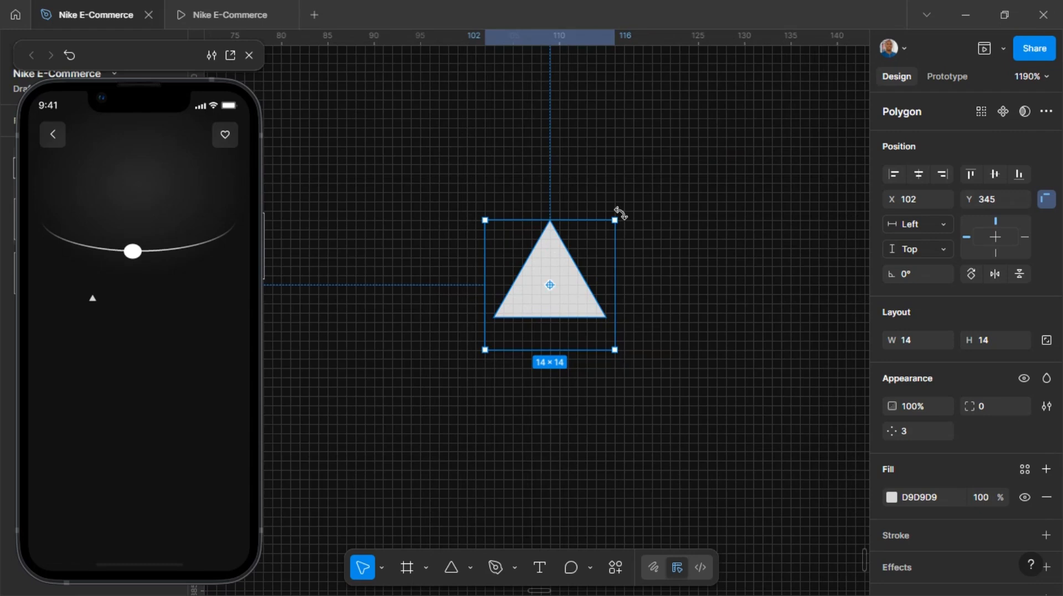
left_click_drag(620, 213, 469, 207)
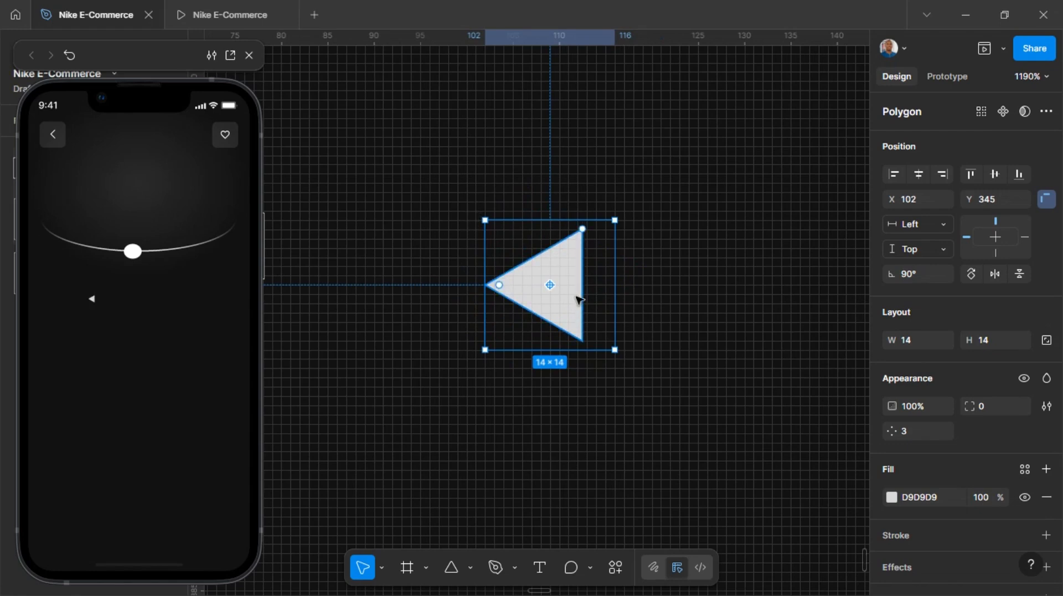
left_click_drag(566, 288, 646, 294)
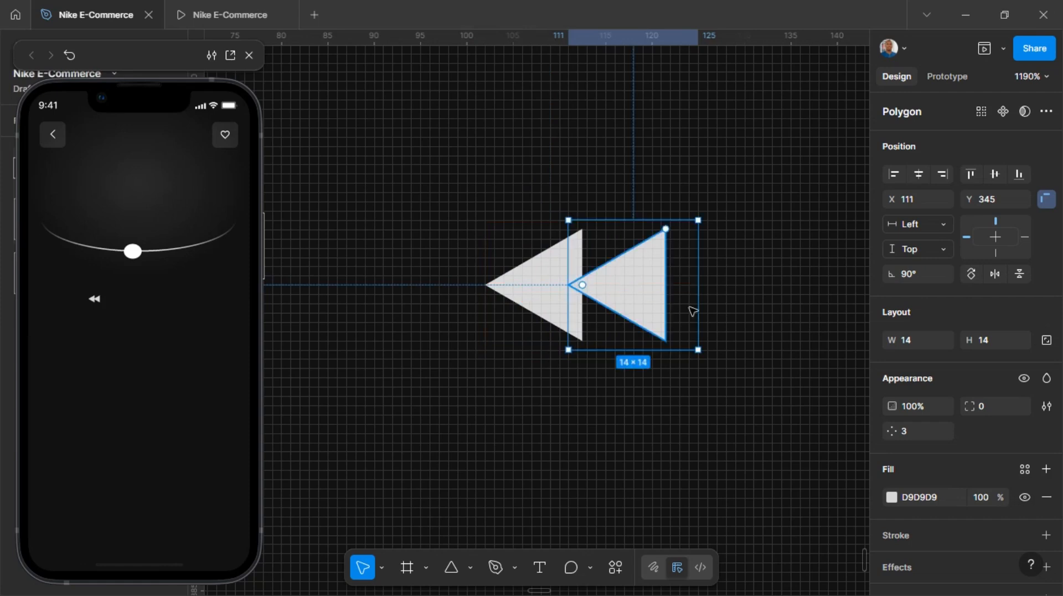
left_click_drag(703, 351, 584, 229)
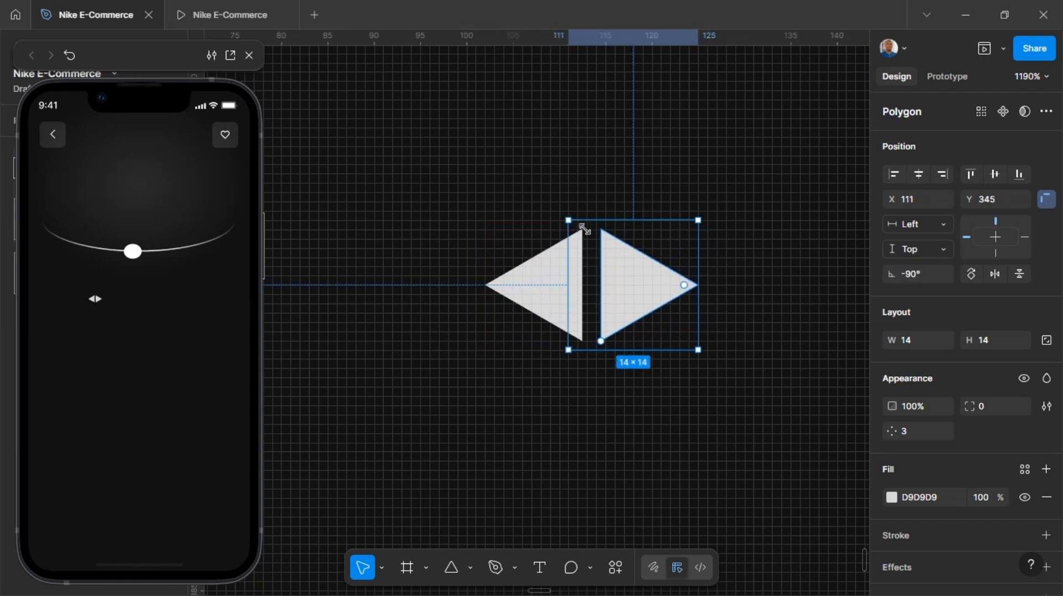
- Move both triangles onto the small white ellipse and set the horizontal spacing between them to 1
scroll(616, 234, "down", 10)
scroll(629, 241, "up", 5)
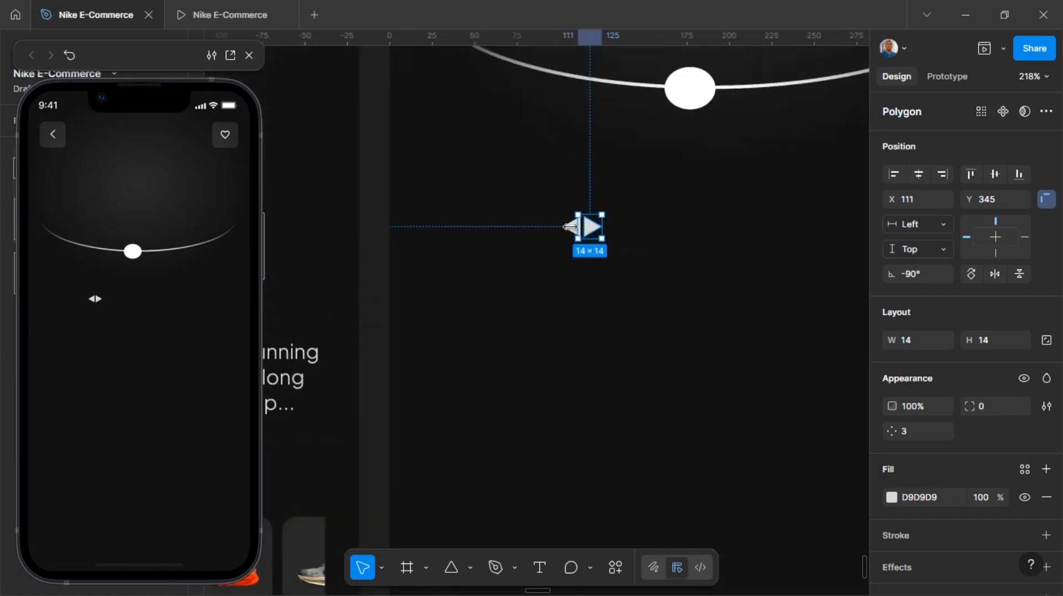
left_click(570, 227, "shift")
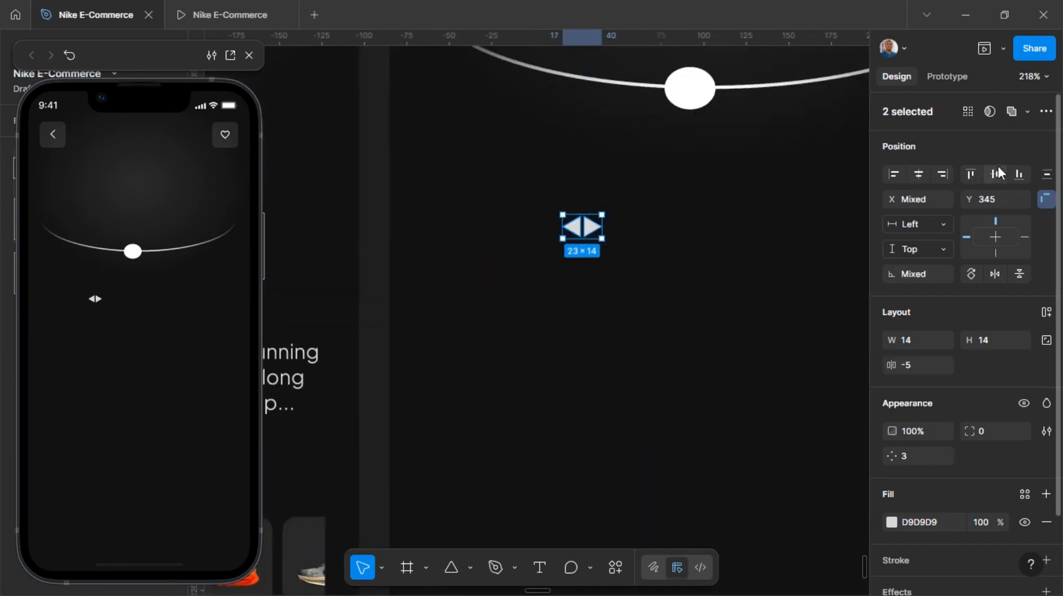
left_click_drag(588, 224, 702, 88)
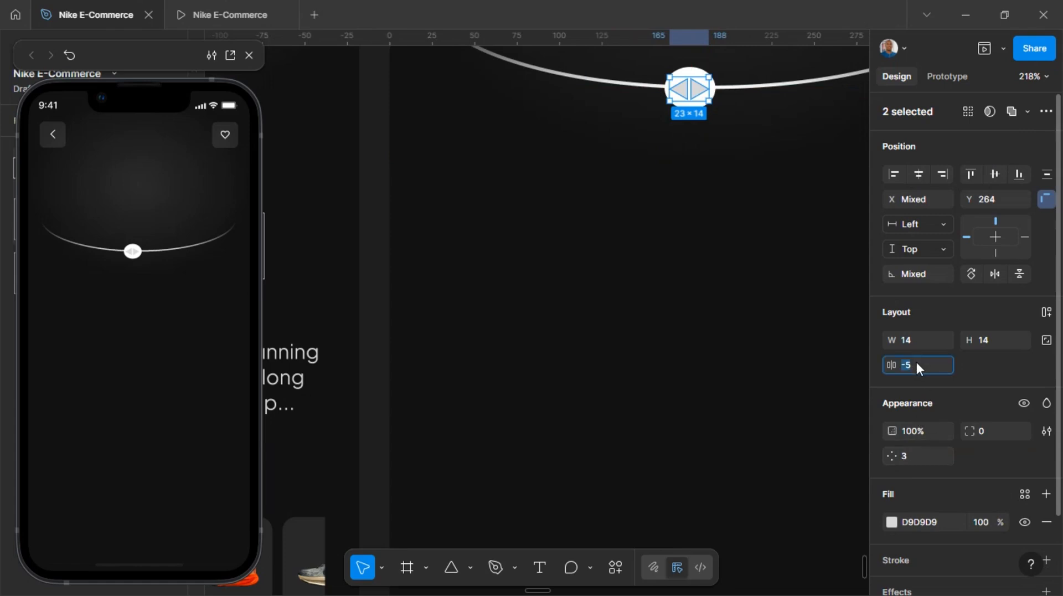
type("1")
key("Return")
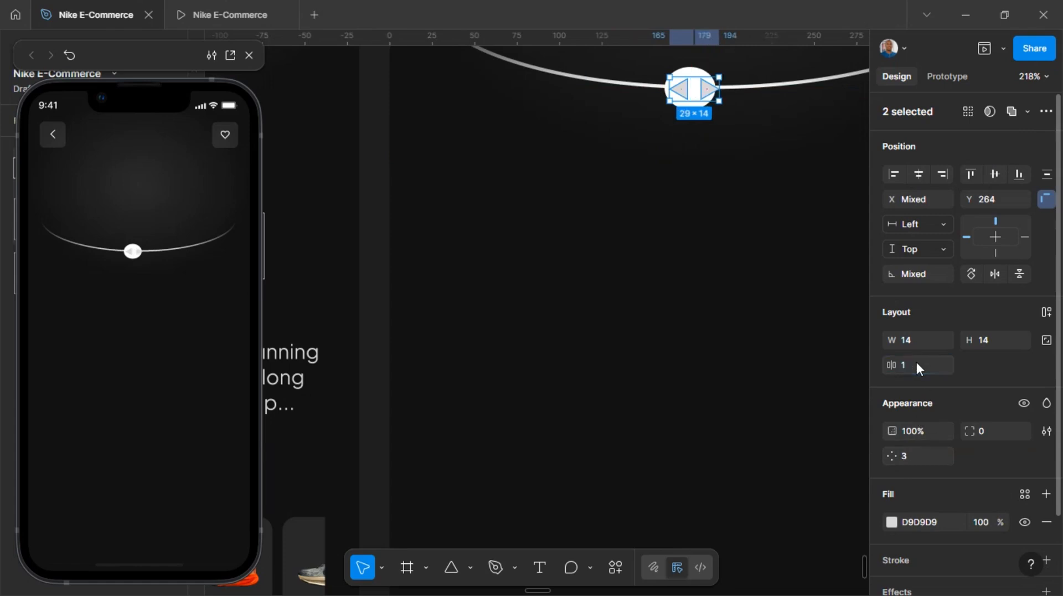
- Set the horizontal spacing between the two arrow triangles on the white ellipse to -3
left_click(917, 364)
type("-1")
key("Return")
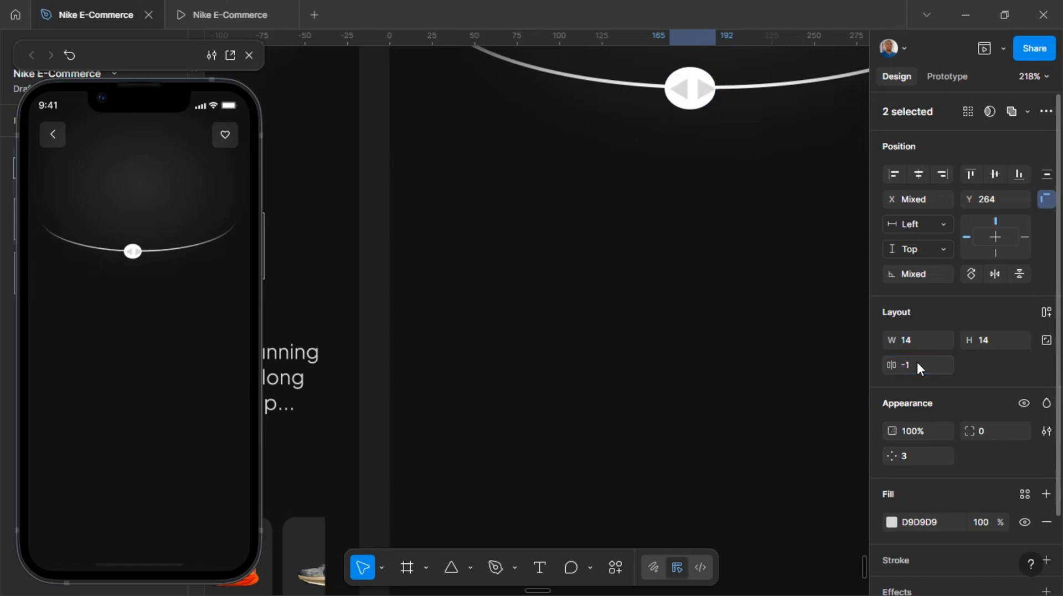
left_click(917, 365)
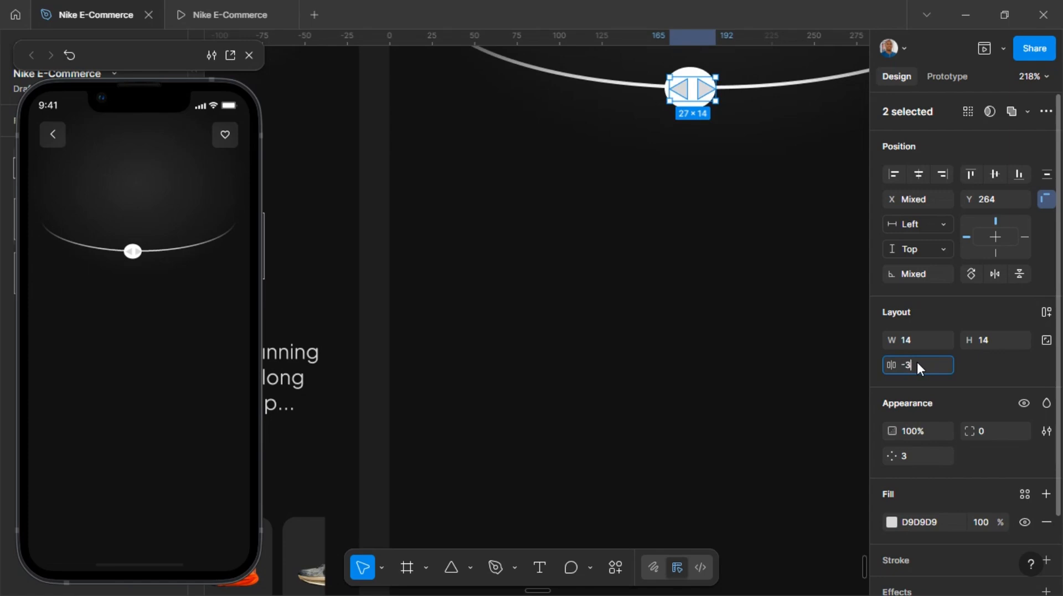
key("Return")
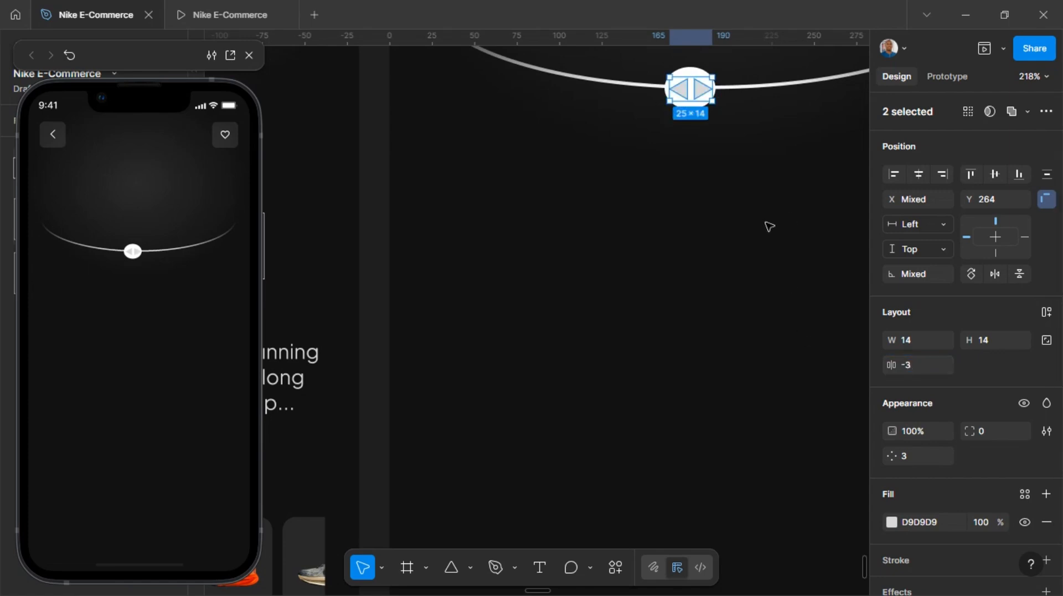
left_click(767, 226)
- Copy the black shoe image from the original Details header into the new one at Y 67, centred horizontally
scroll(765, 224, "down", 3)
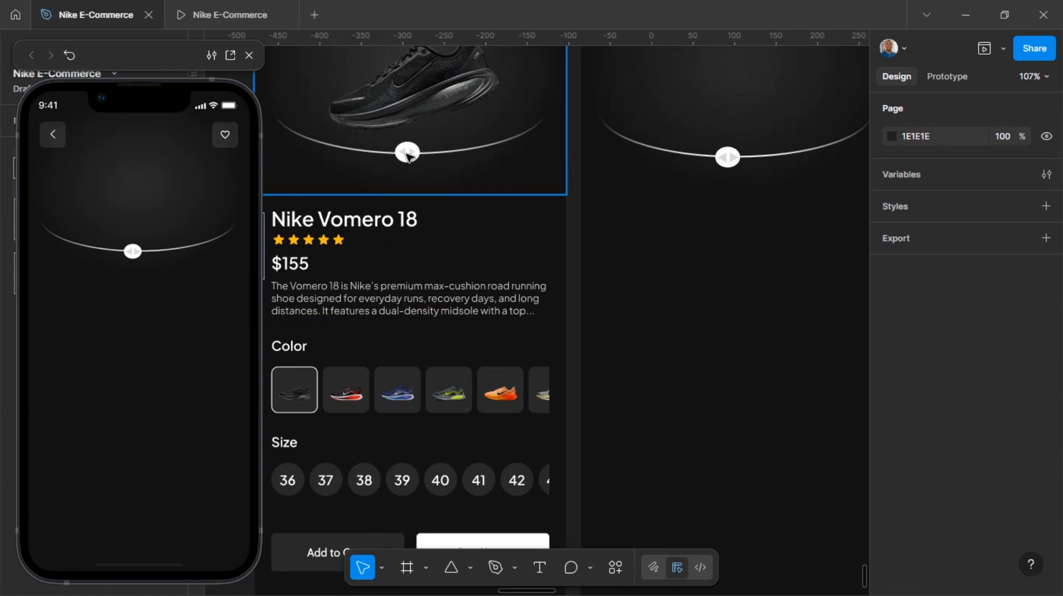
scroll(707, 197, "down", 3)
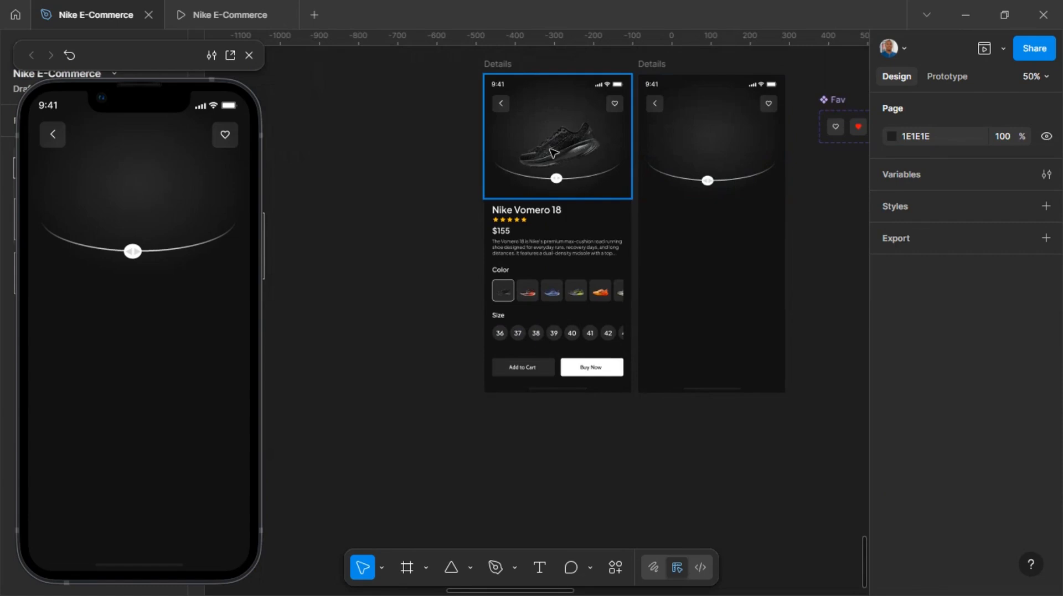
double_click(553, 153)
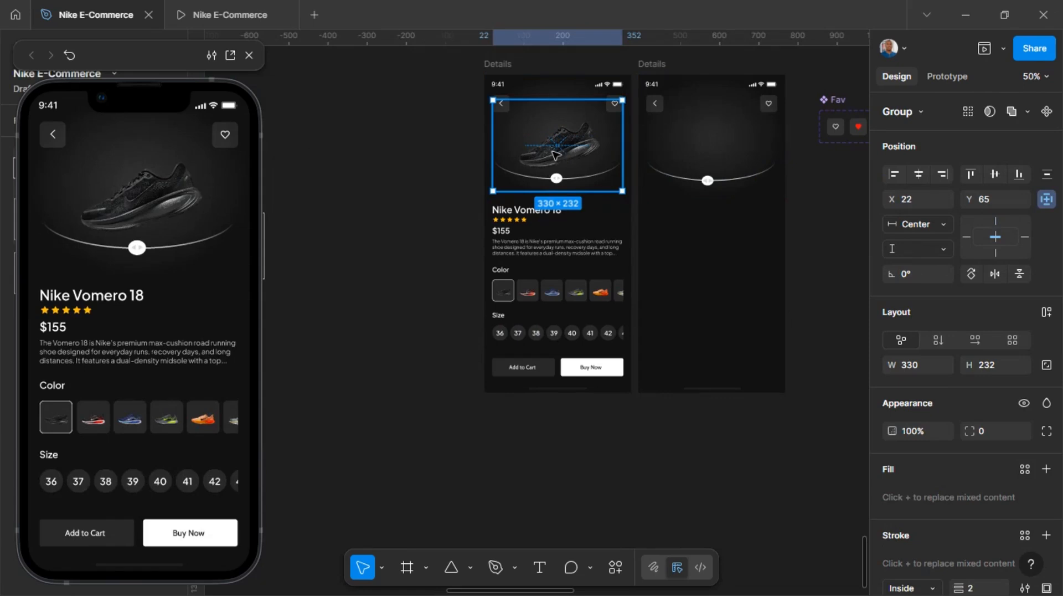
double_click(555, 155)
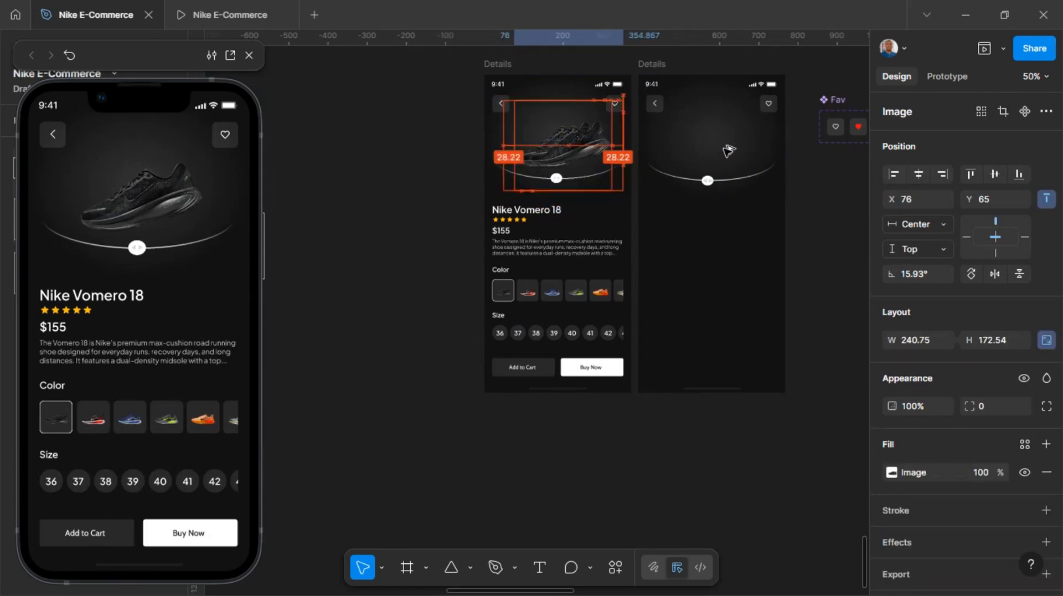
left_click_drag(556, 154, 730, 150)
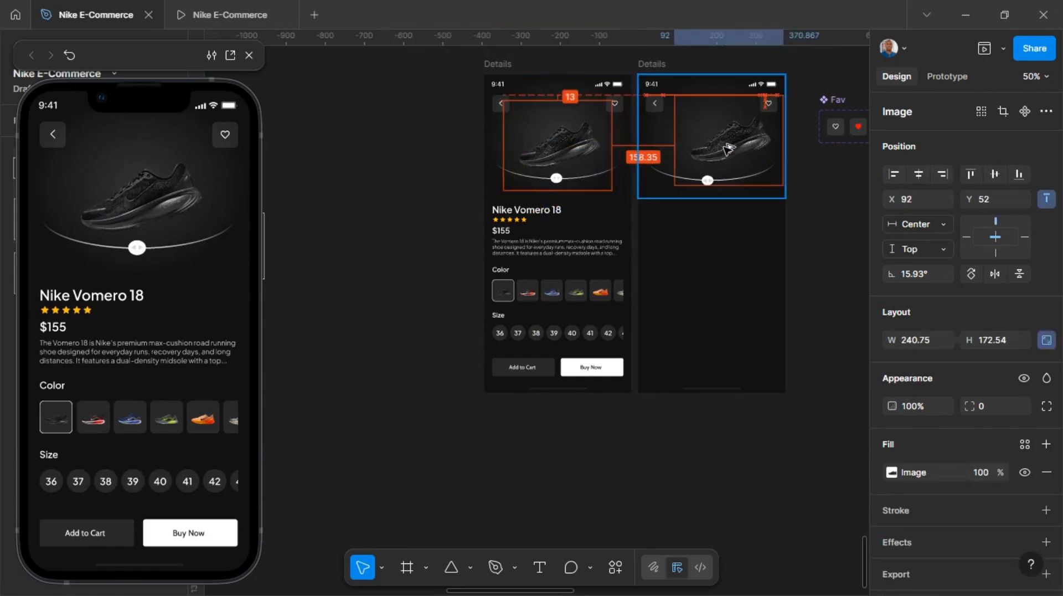
left_click(926, 175)
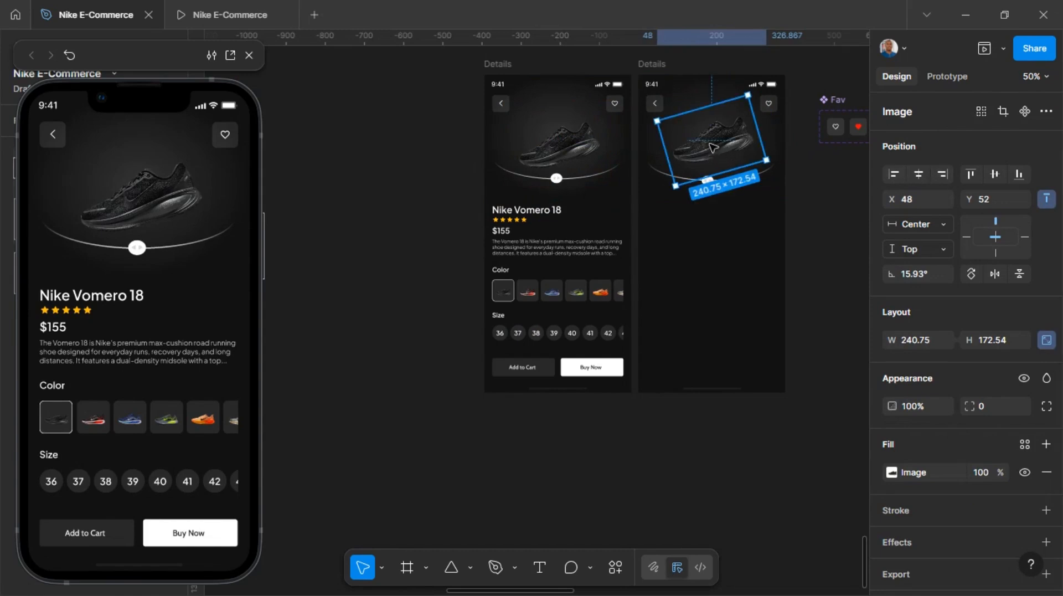
mouse_move(713, 153)
left_mouse_down()
mouse_move(720, 145)
mouse_move(711, 169)
mouse_move(709, 160)
left_mouse_up()
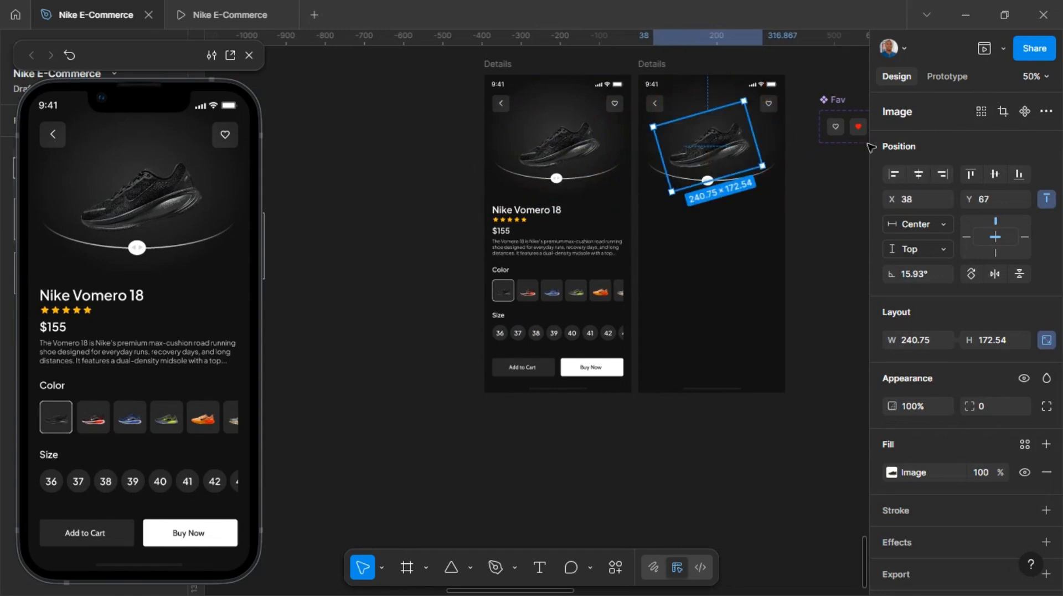
left_click(916, 174)
- Copy the Nike Vomero 18 title, rating, price and description group to the new Details screen at Y 315, centred horizontally
left_click(543, 239)
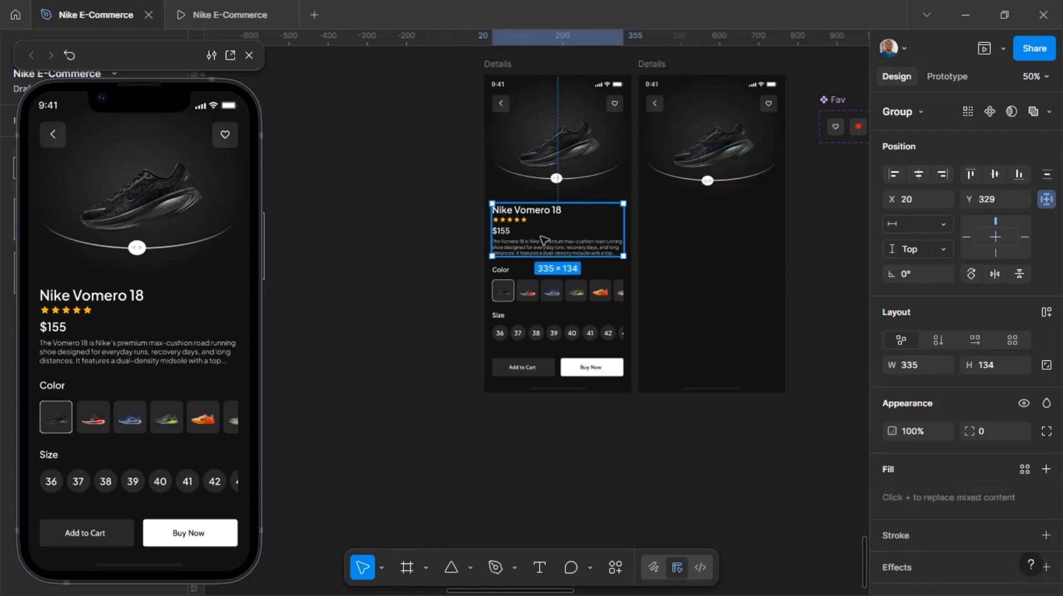
left_click_drag(543, 237, 696, 231)
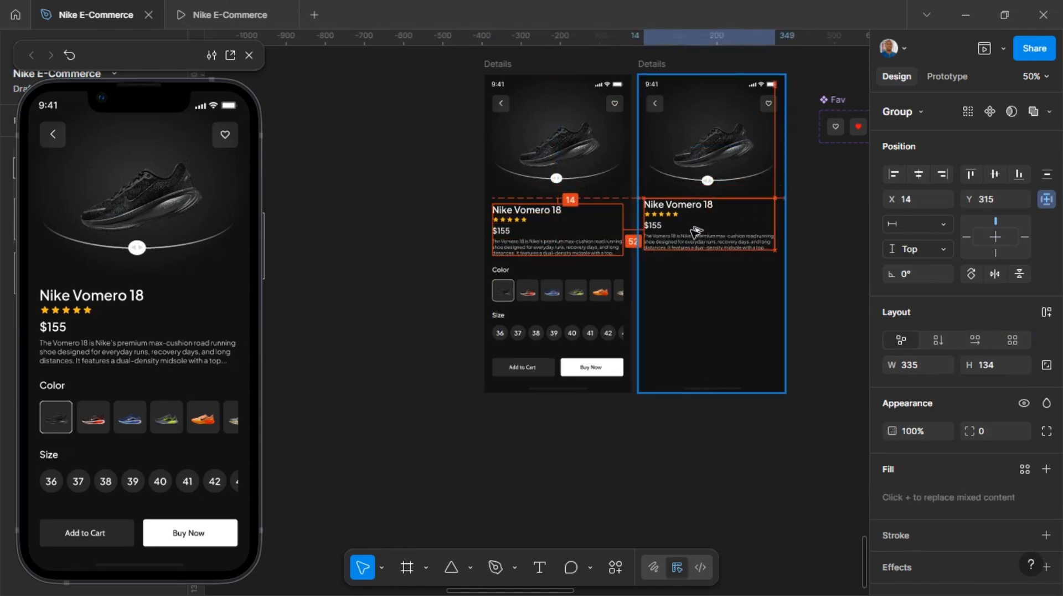
left_click(917, 173)
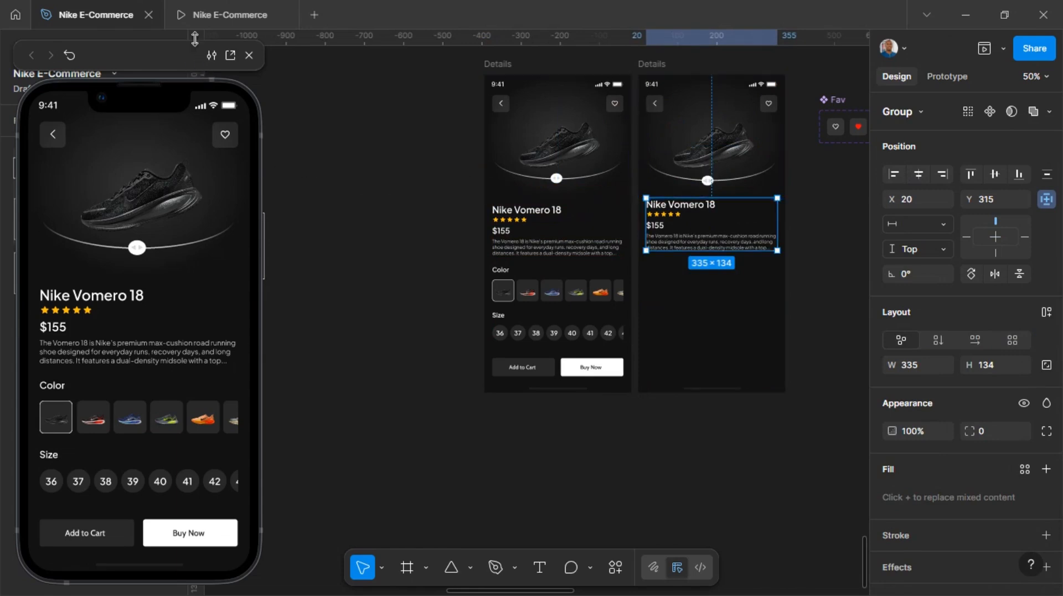
- Move the preview window clear of the ruler and add vertical guides at X 20 and X 355 on the new Details screen
left_click_drag(190, 58, 199, 167)
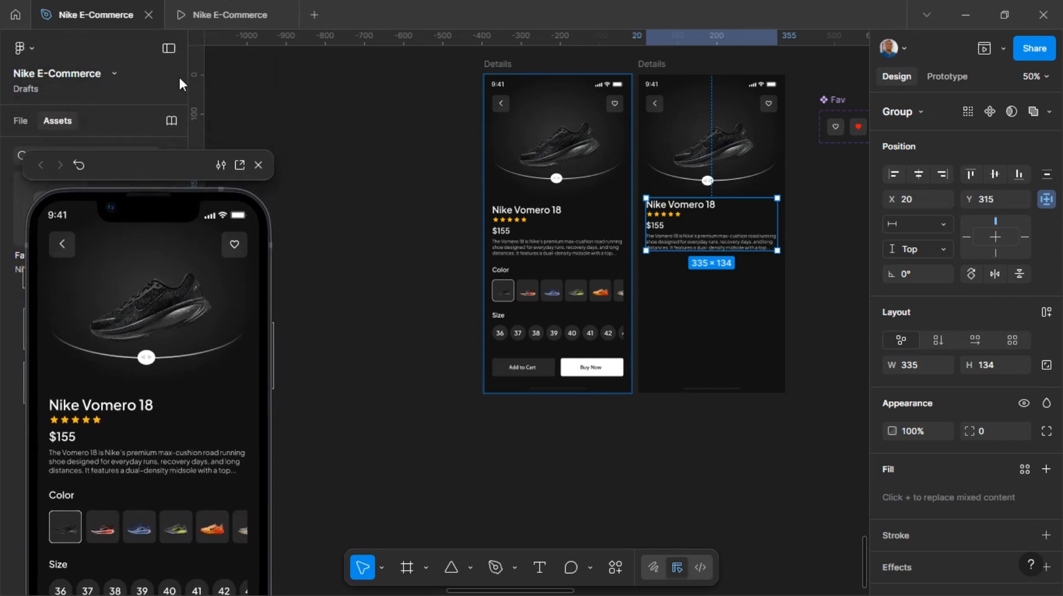
left_click_drag(192, 81, 493, 95)
left_click_drag(631, 120, 645, 146)
left_click_drag(199, 113, 779, 161)
scroll(740, 251, "down", 1)
scroll(674, 202, "up", 5)
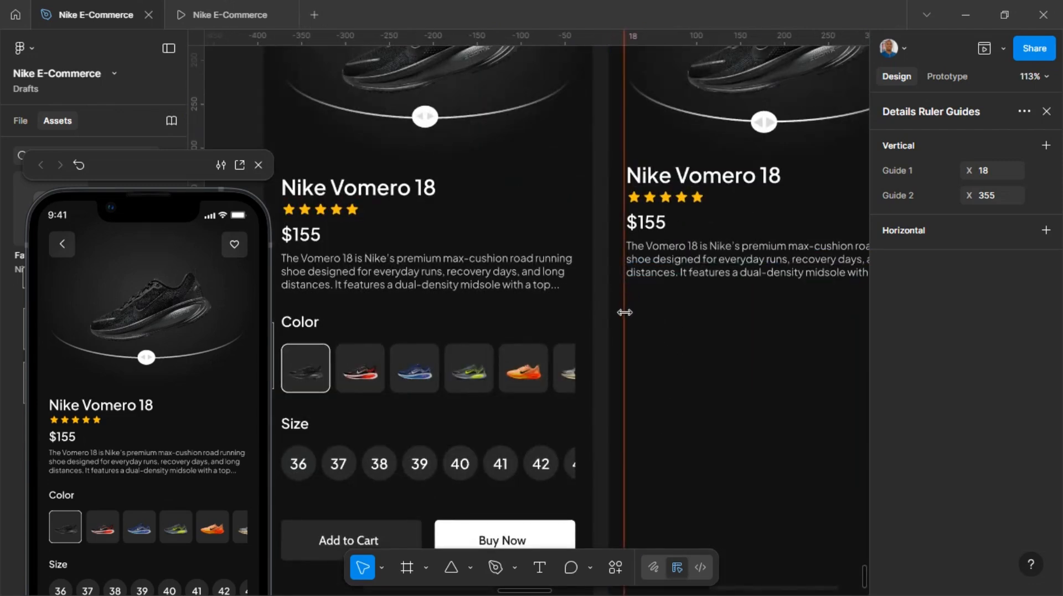
left_click_drag(624, 311, 626, 311)
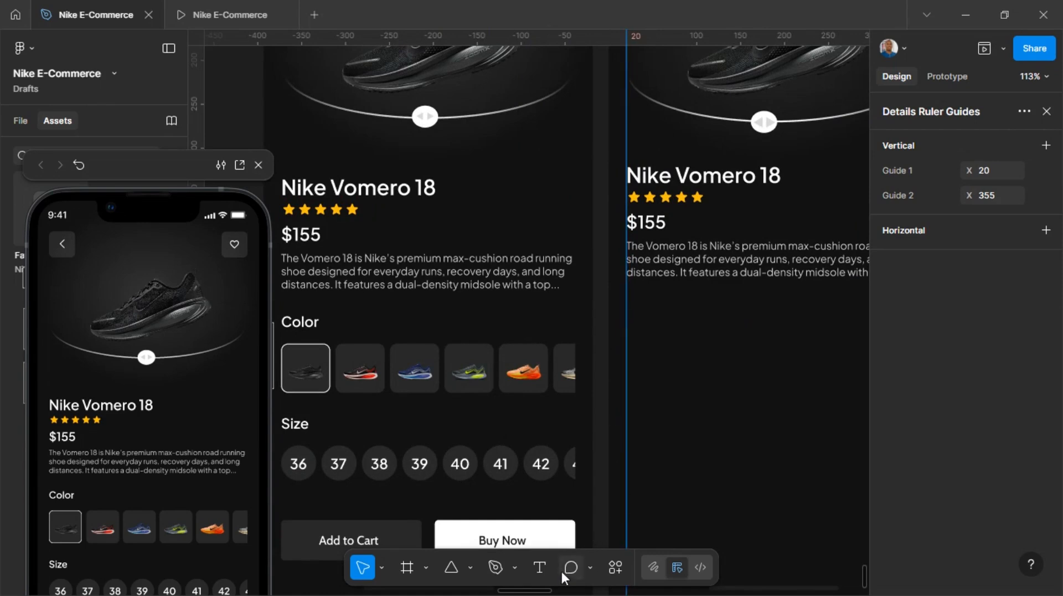
left_click(719, 265)
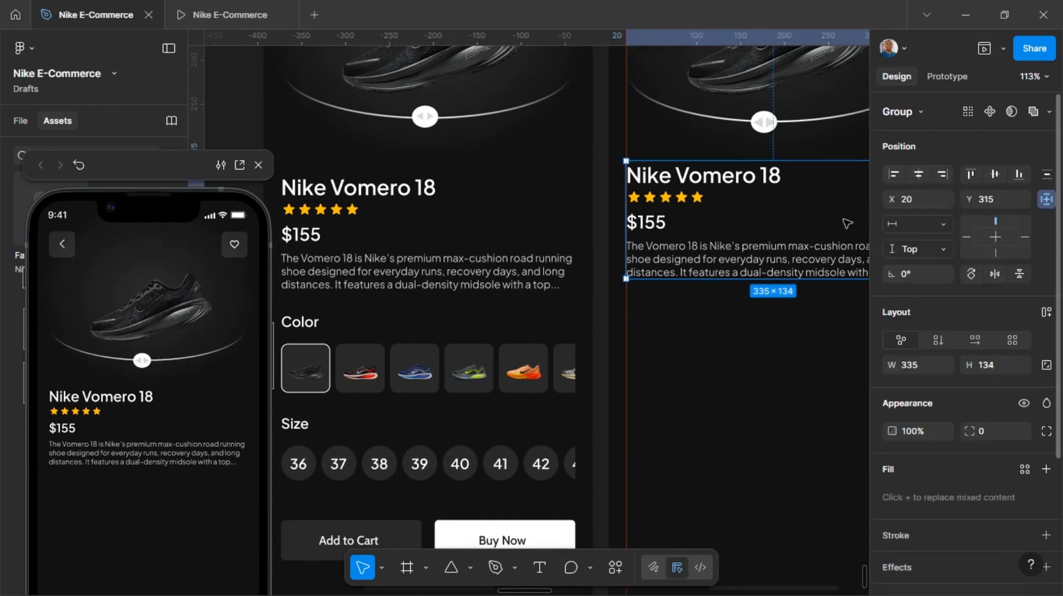
scroll(739, 298, "down", 3)
left_click(470, 567)
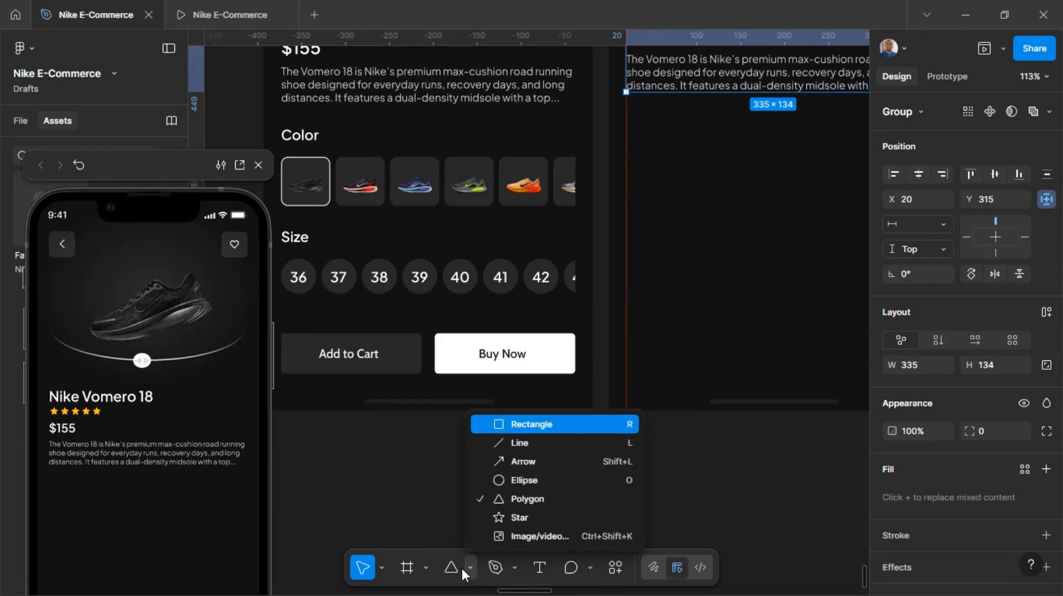
left_click(521, 515)
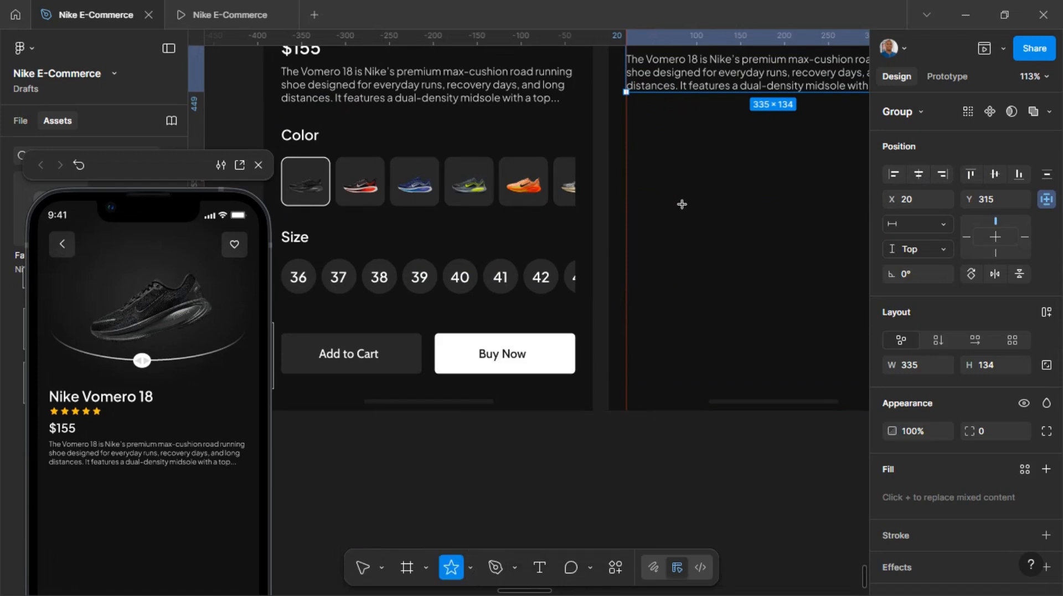
left_click(670, 193)
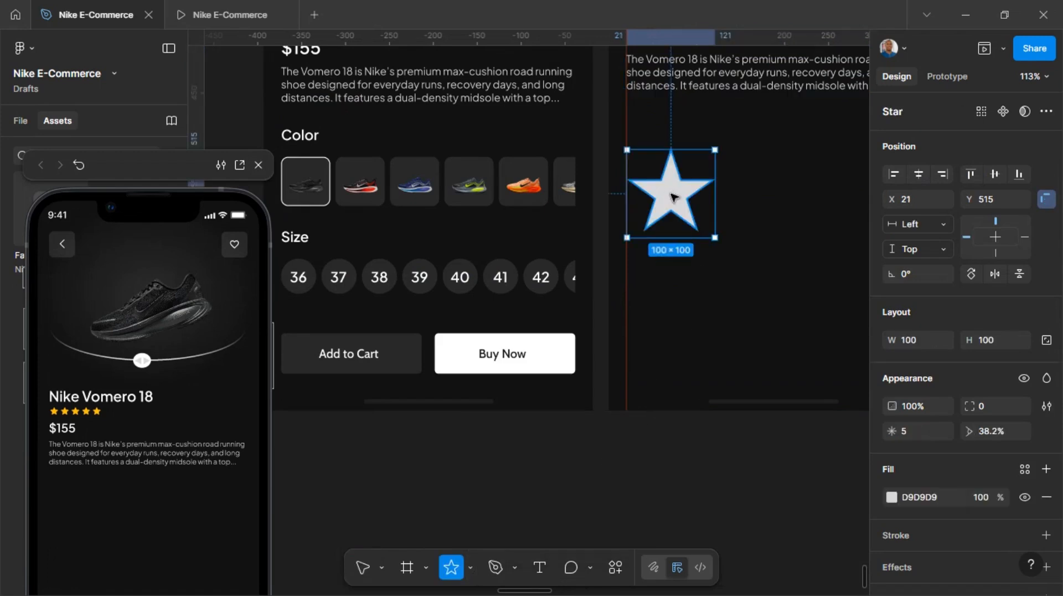
left_click_drag(673, 196, 698, 200)
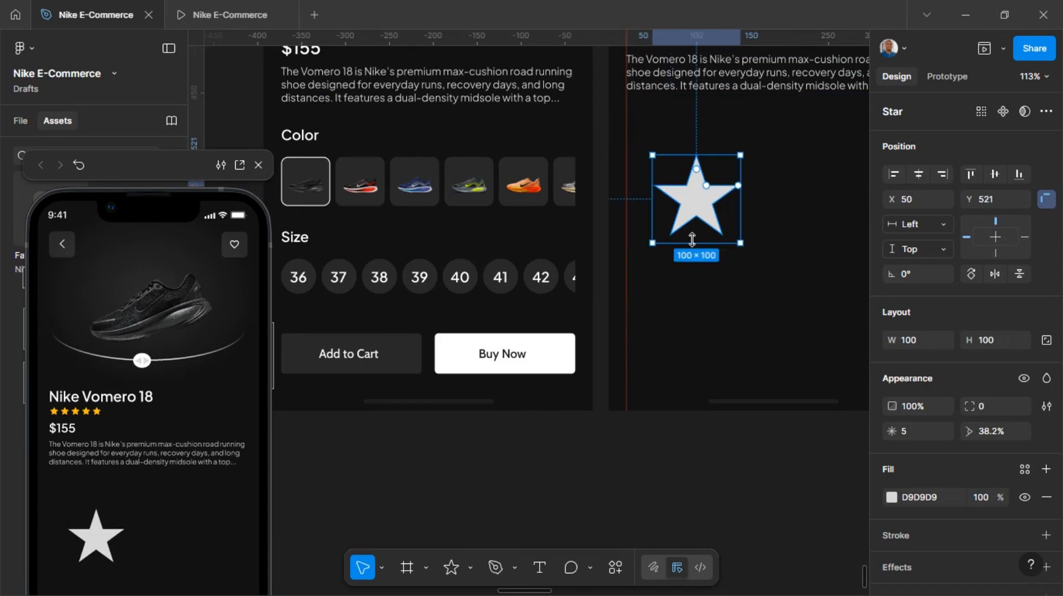
key("Delete")
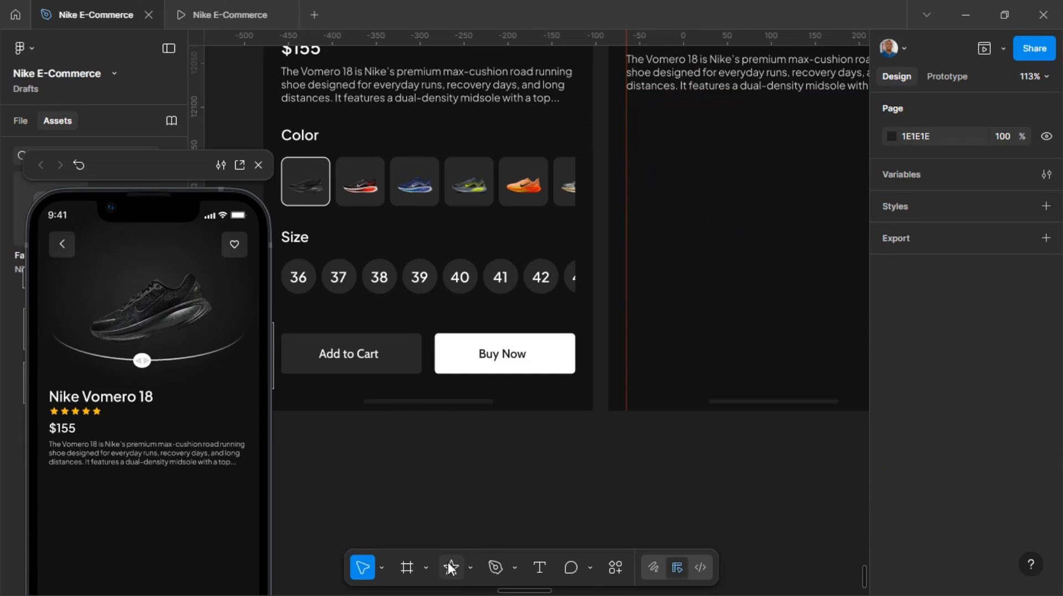
- Draw a five-pointed star of about 44 × 44 below the description on the new Details screen
left_click(451, 567)
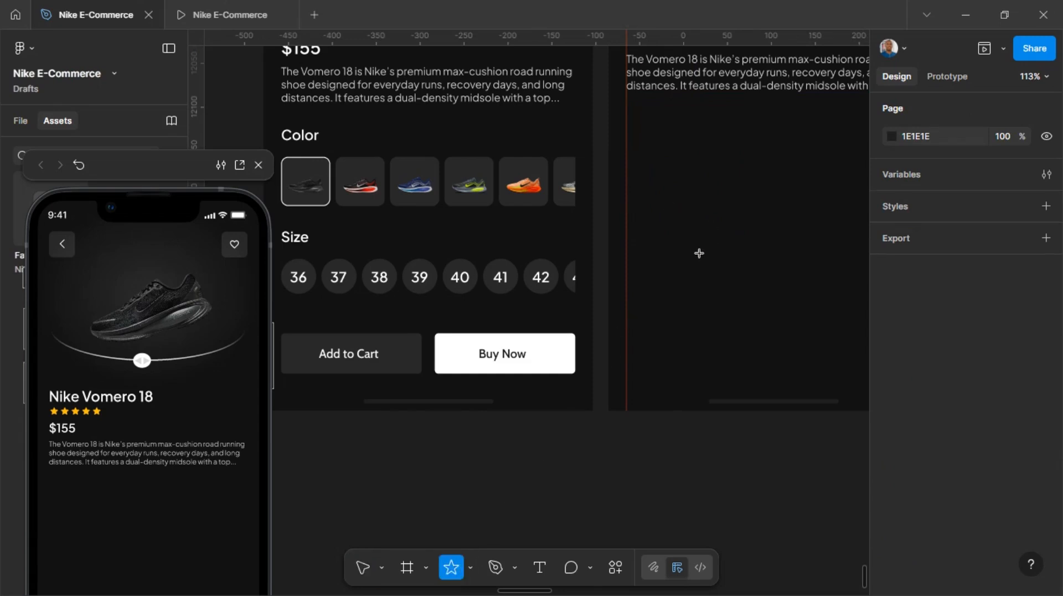
mouse_move(660, 202)
left_mouse_down()
mouse_move(712, 256)
mouse_move(690, 232)
mouse_move(700, 242)
left_mouse_up()
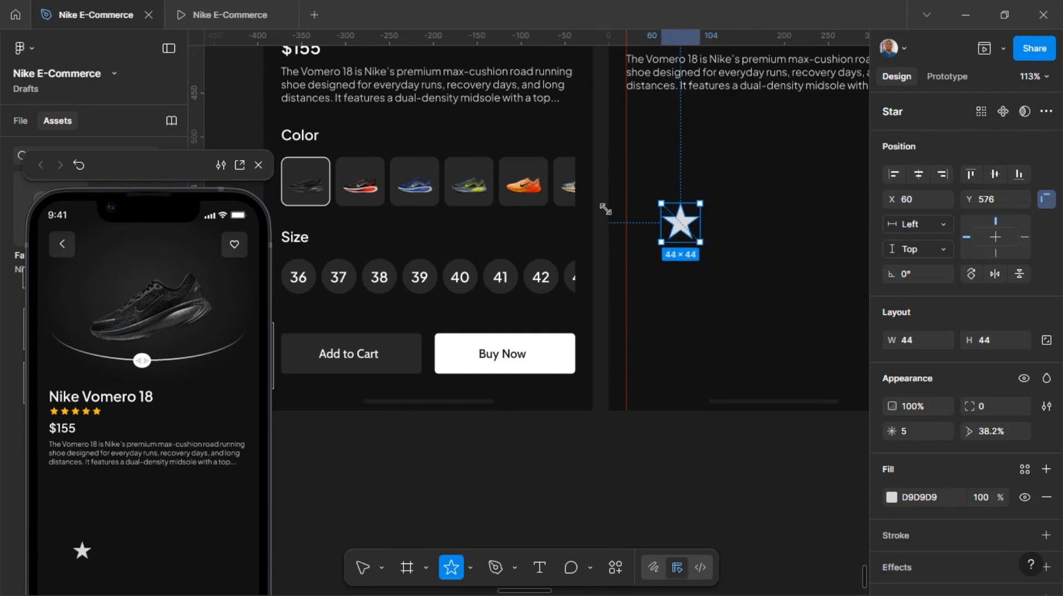
scroll(586, 211, "up", 3)
scroll(348, 213, "up", 5)
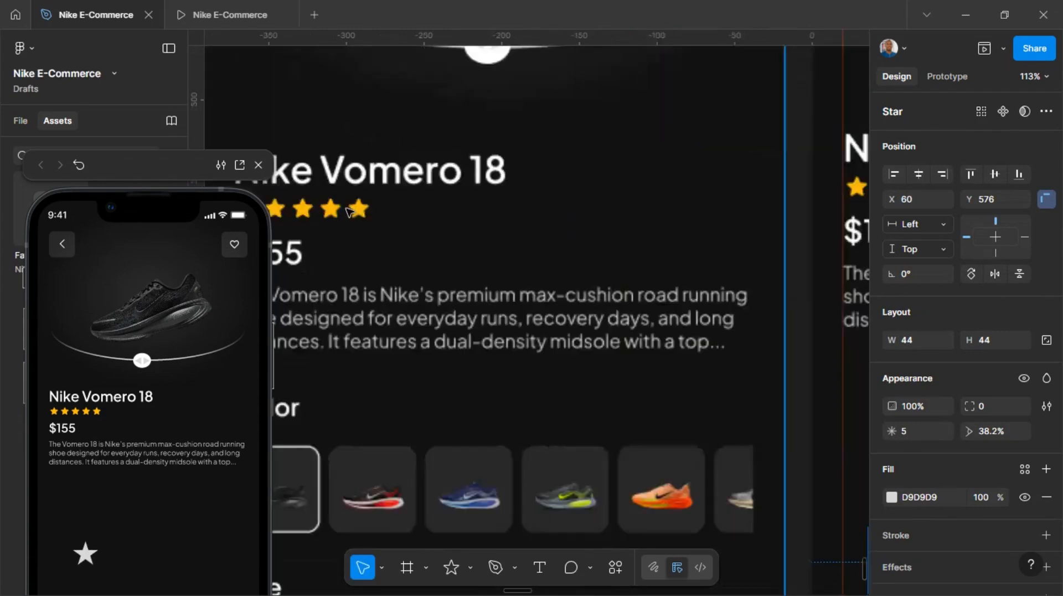
scroll(350, 207, "up", 3)
scroll(357, 202, "down", 5)
scroll(365, 211, "right", 2)
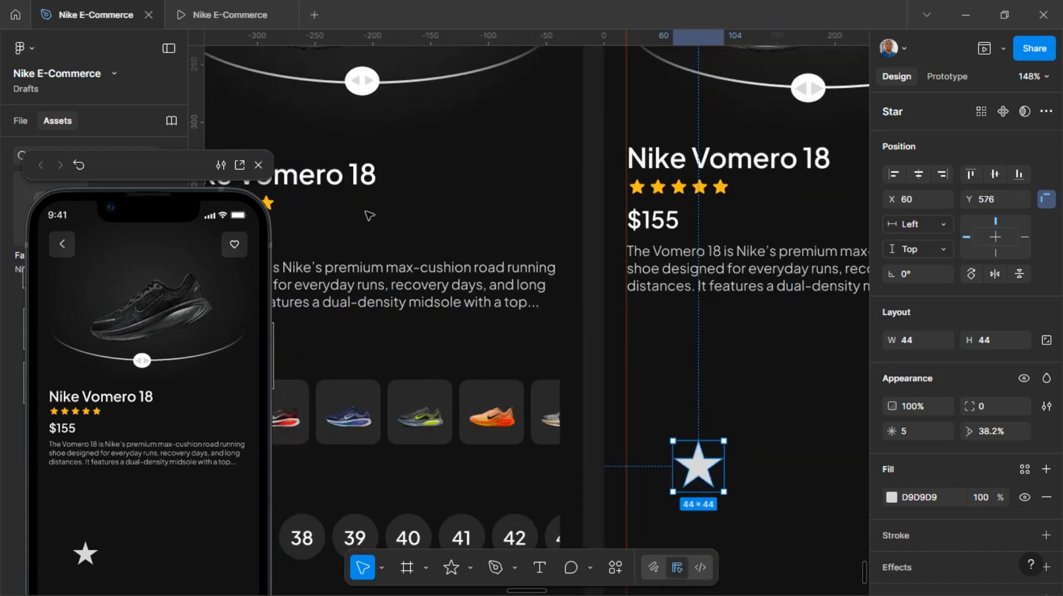
- Set the star's corner radius to 2 and fill it with the yellow FFBC0E from the page colours
left_click(892, 497)
left_click(892, 496)
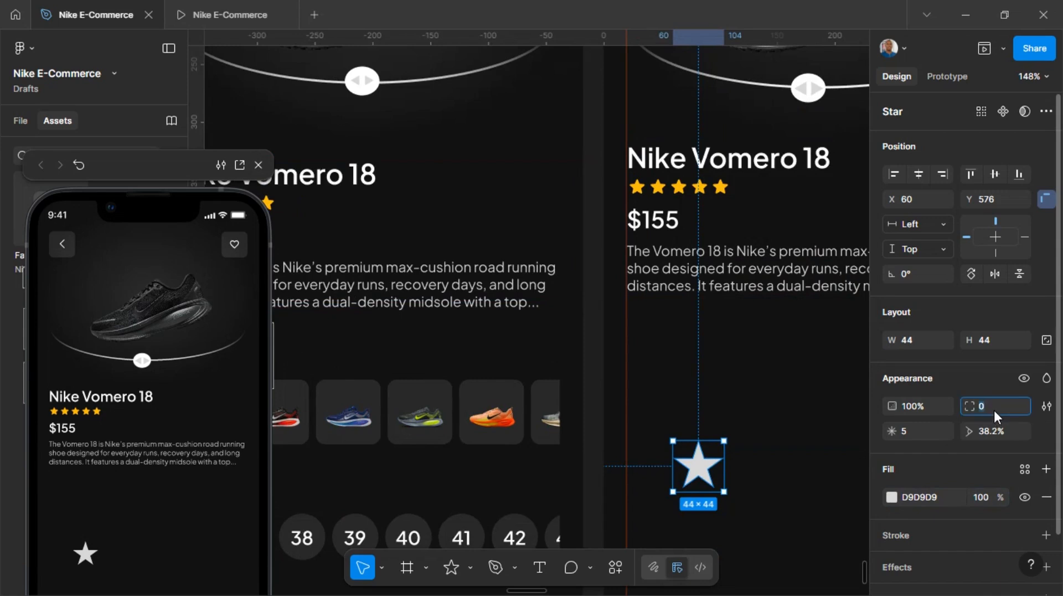
type("2")
key("Return")
scroll(903, 484, "down", 2)
left_click(891, 438)
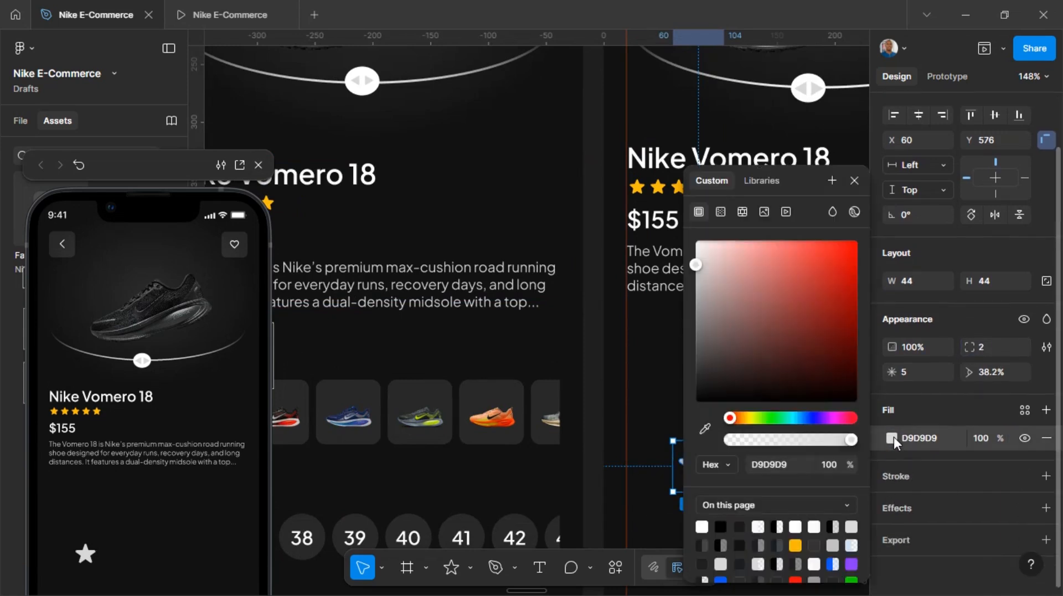
left_click(795, 545)
left_click(627, 376)
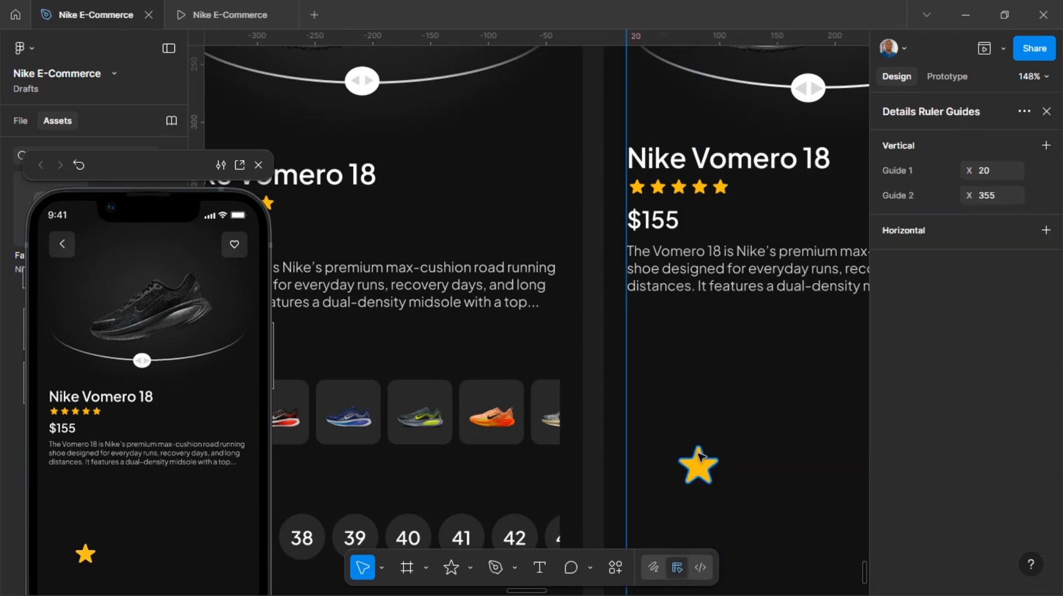
- Delete the yellow star from the empty area below the description on the new Details screen
left_click(713, 472)
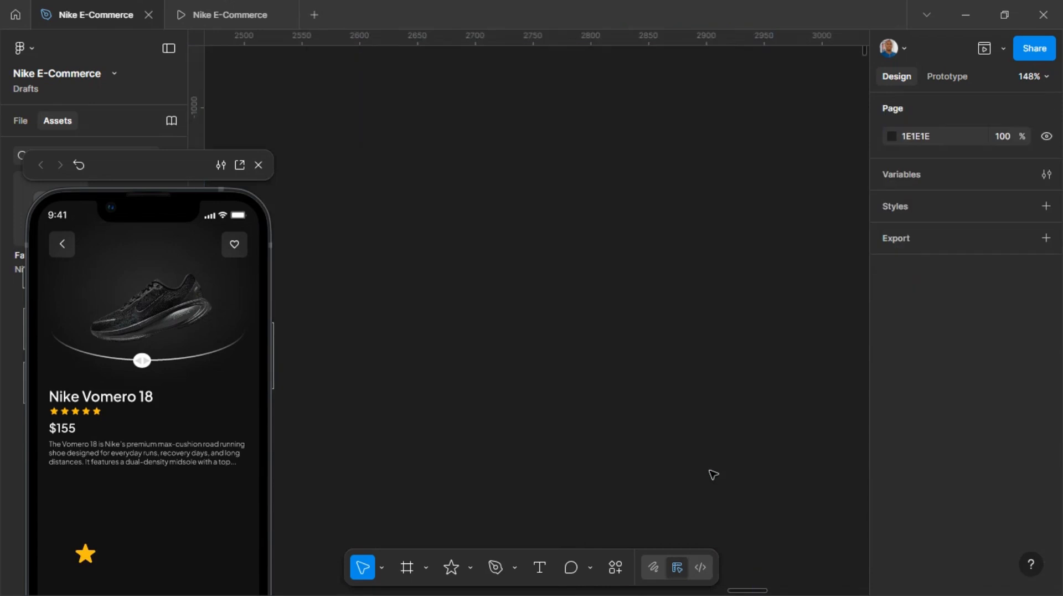
scroll(713, 474, "down", 10)
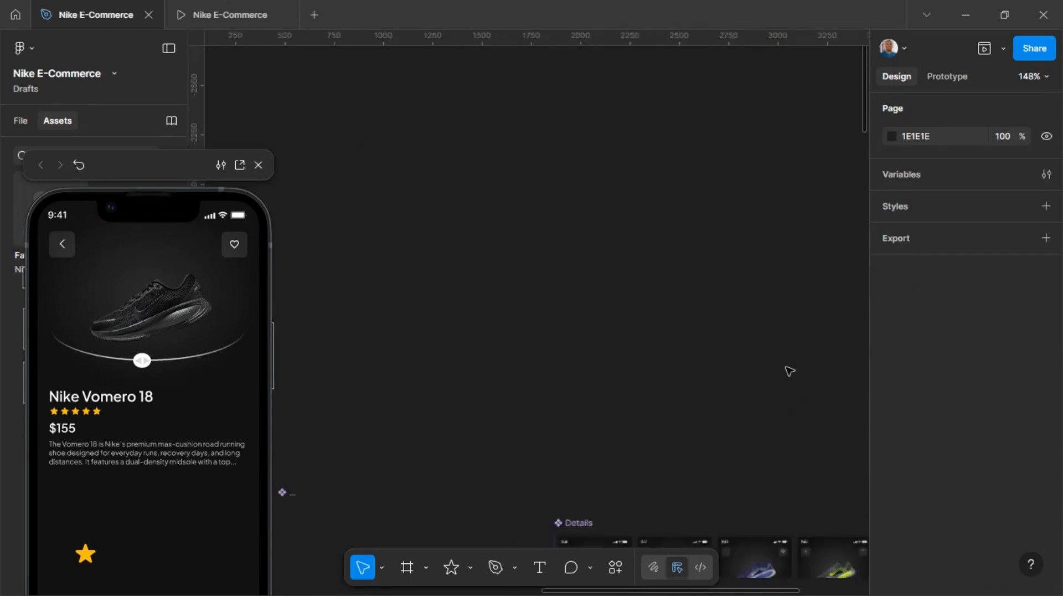
scroll(787, 368, "down", 5)
scroll(718, 323, "down", 15)
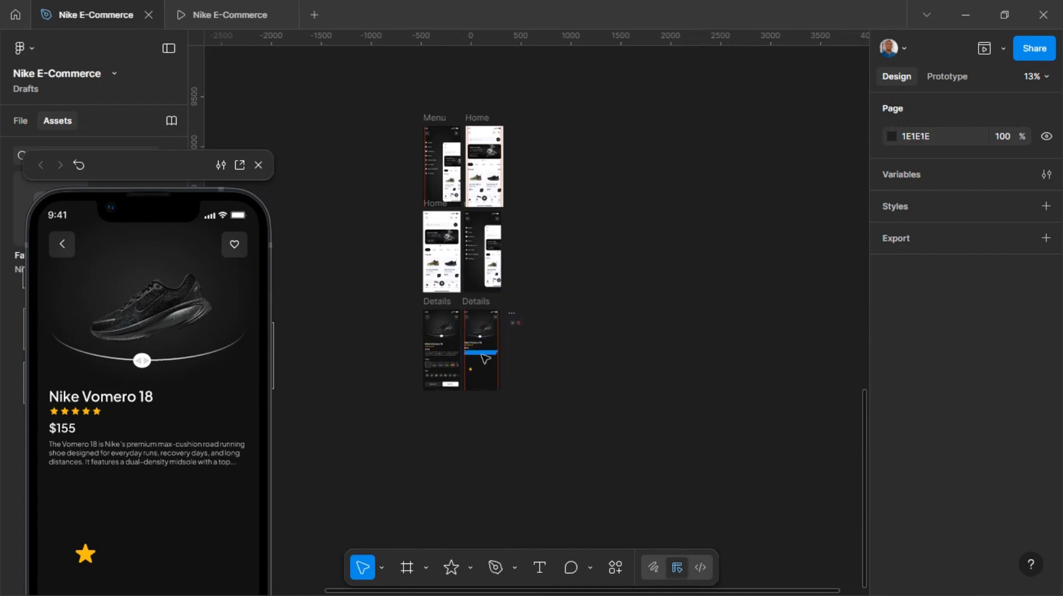
scroll(475, 356, "up", 10)
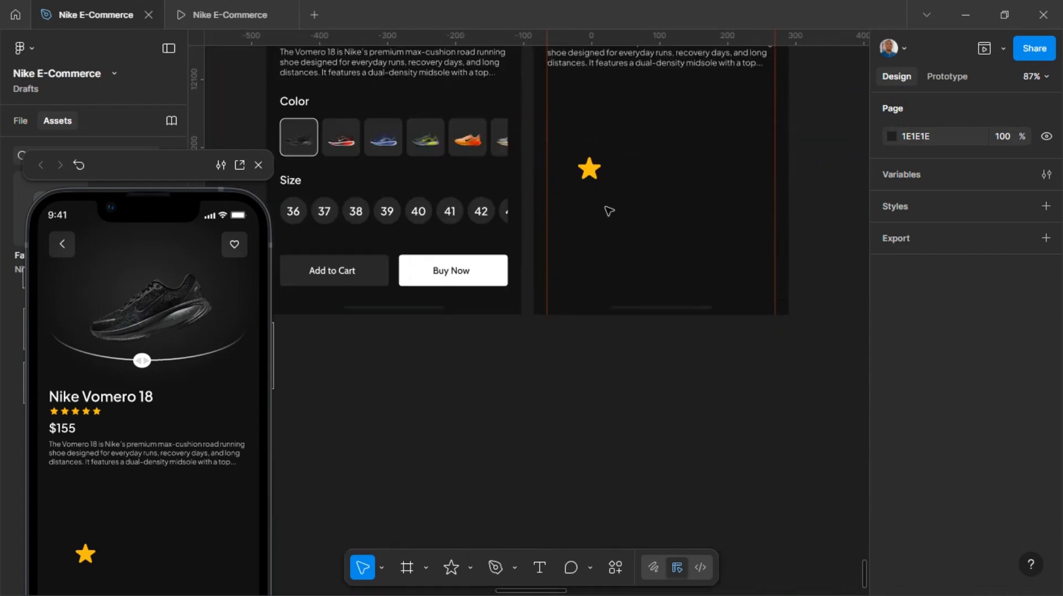
left_click(591, 167)
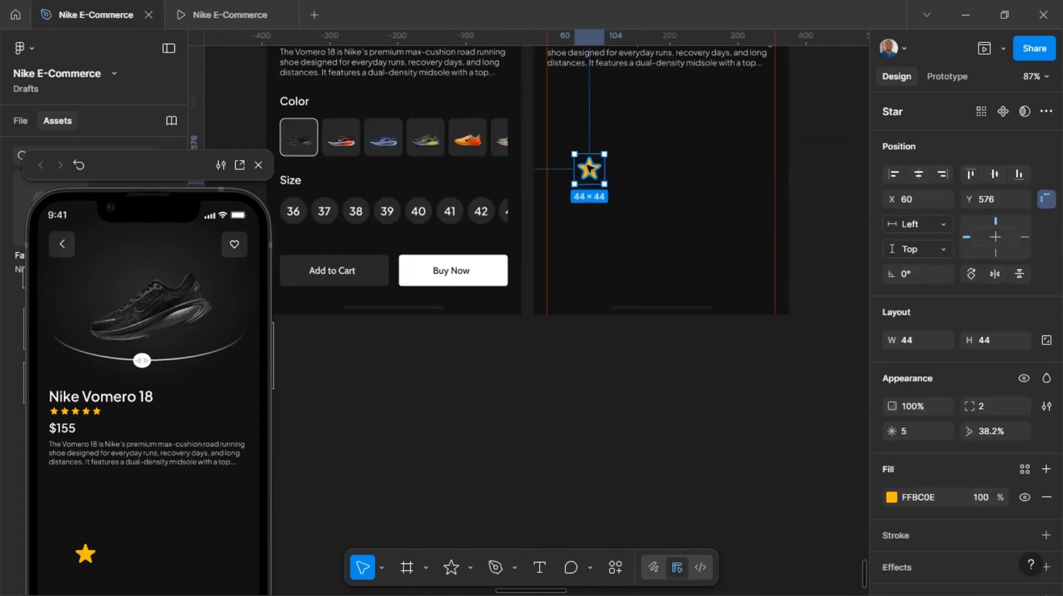
key("Delete")
scroll(585, 166, "up", 4)
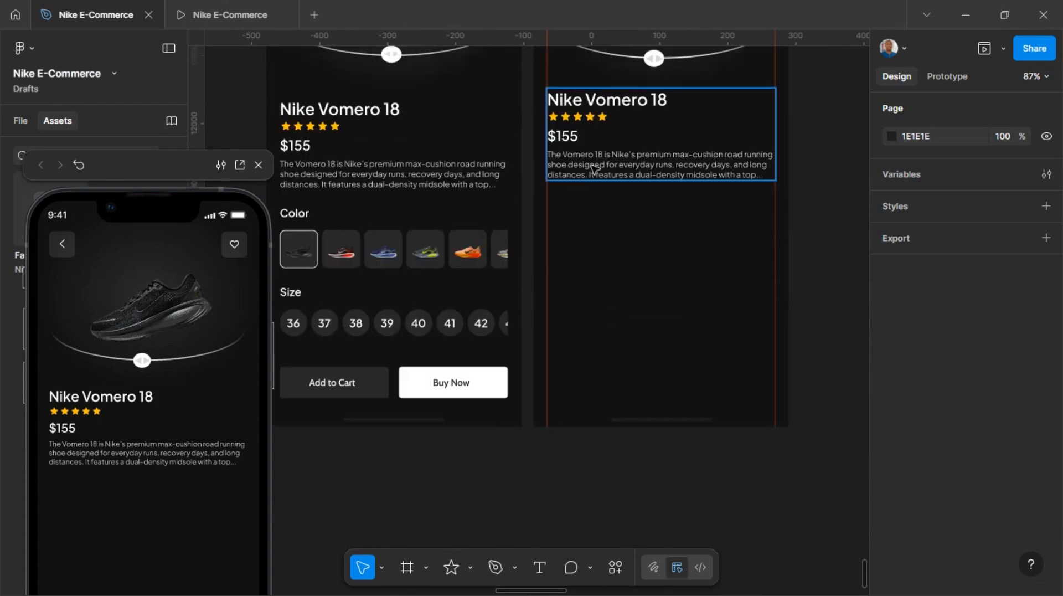
- Copy the Color heading from the finished Details screen to below the description on the new one, at X 20, Y 473
left_click(295, 215)
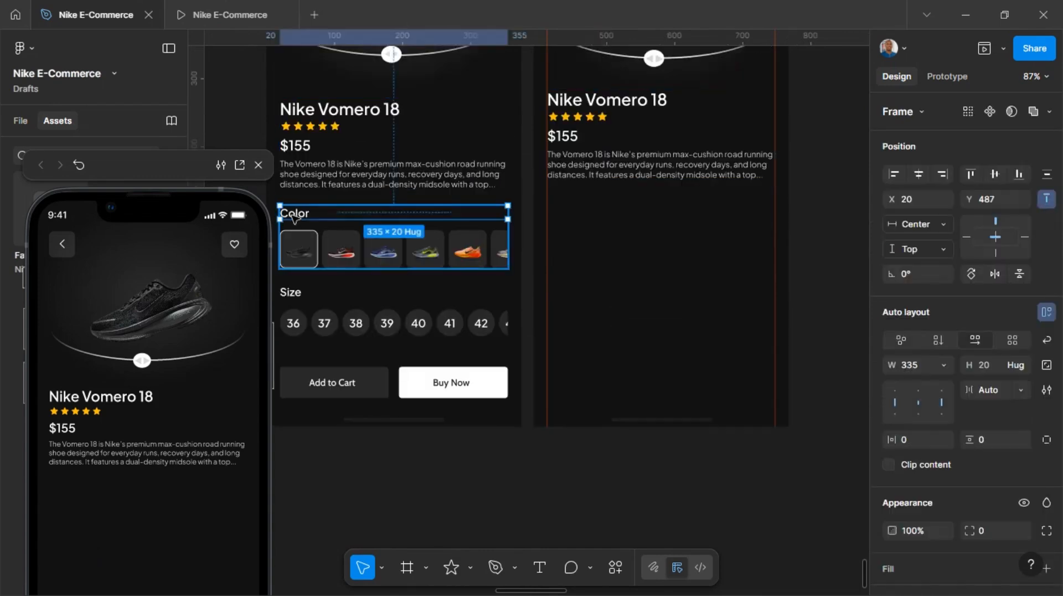
left_click_drag(295, 216, 569, 191)
key("alt")
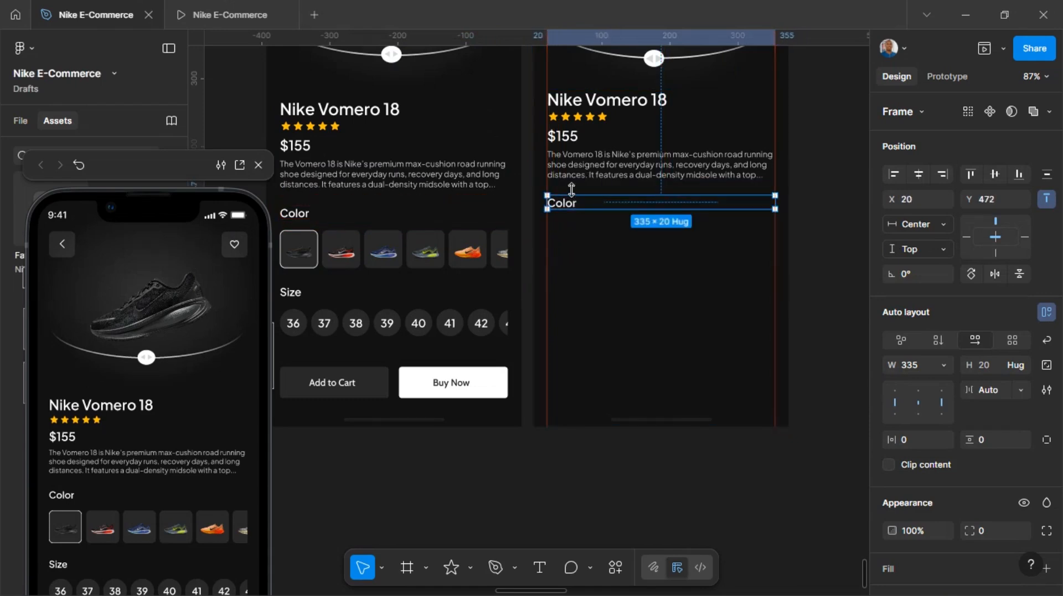
key("Down")
scroll(601, 221, "up", 3)
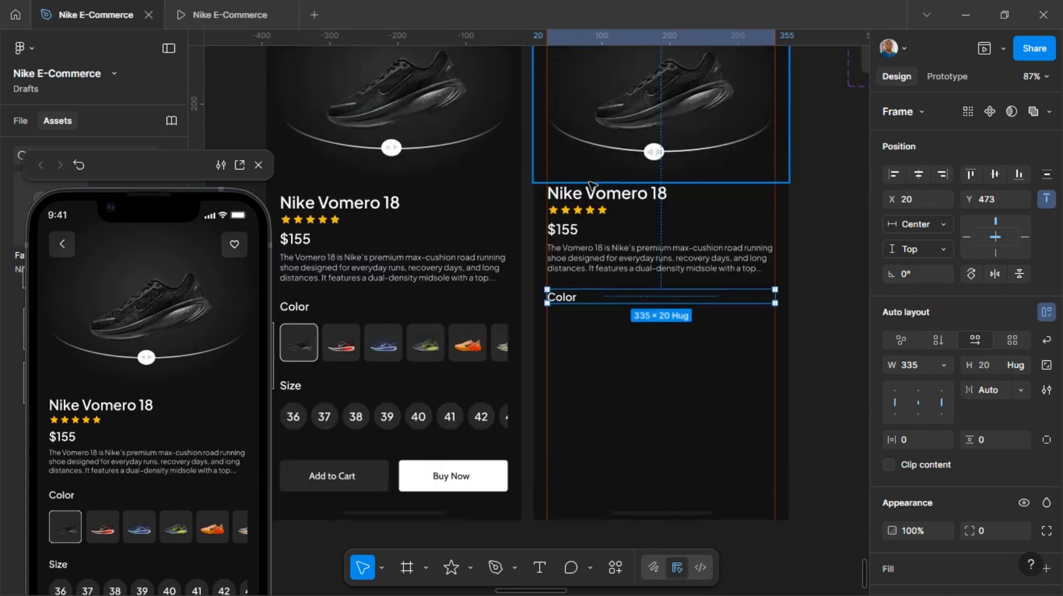
key("Escape")
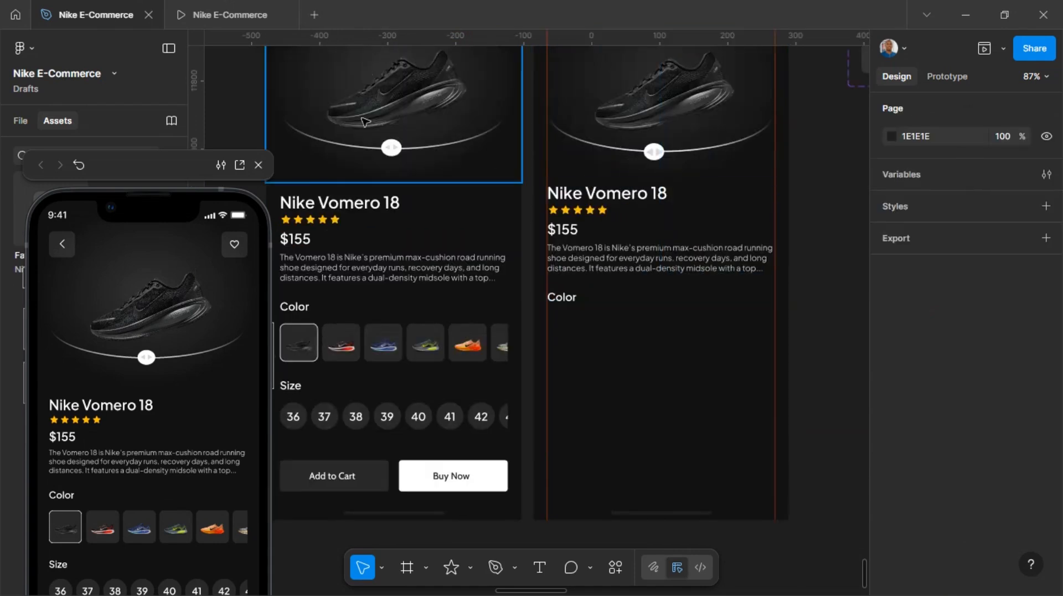
- Review the Nike Vomero 18 details page and its colour swatches in the running prototype, and return to the design file
scroll(543, 231, "up", 5)
scroll(449, 208, "down", 11)
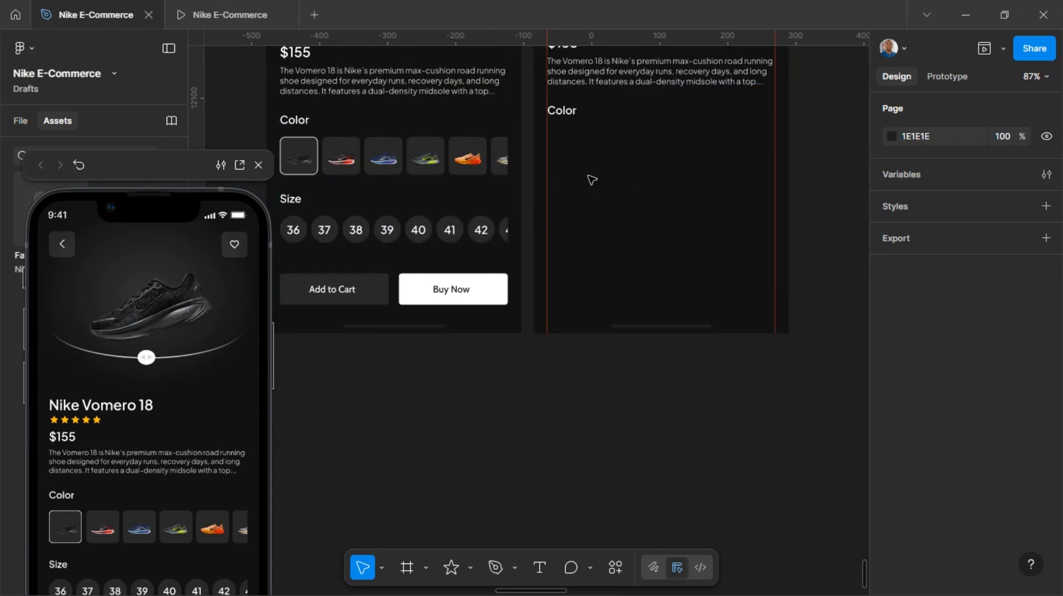
left_click(230, 15)
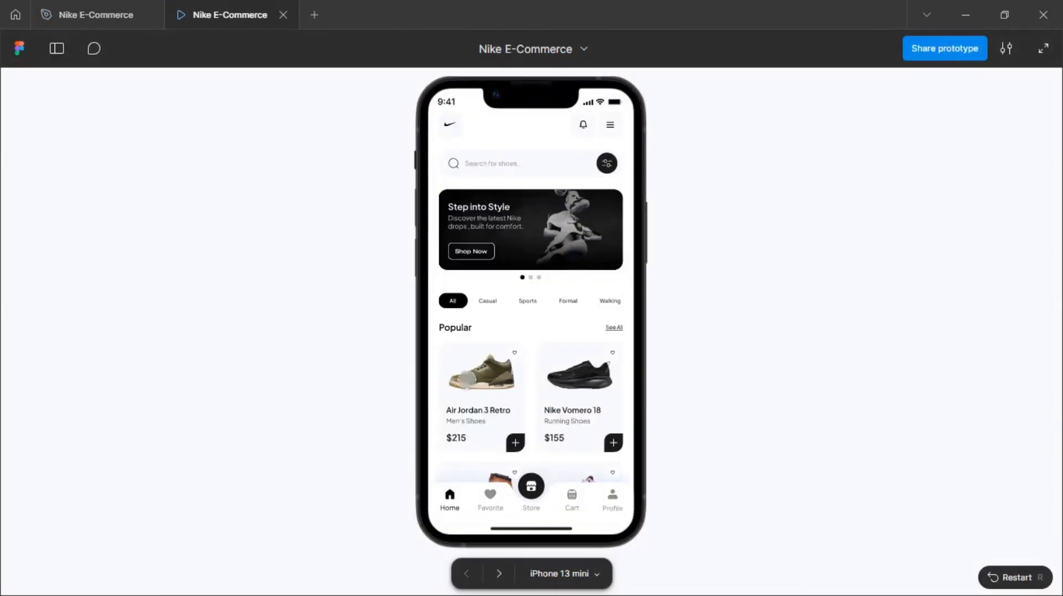
left_click(574, 363)
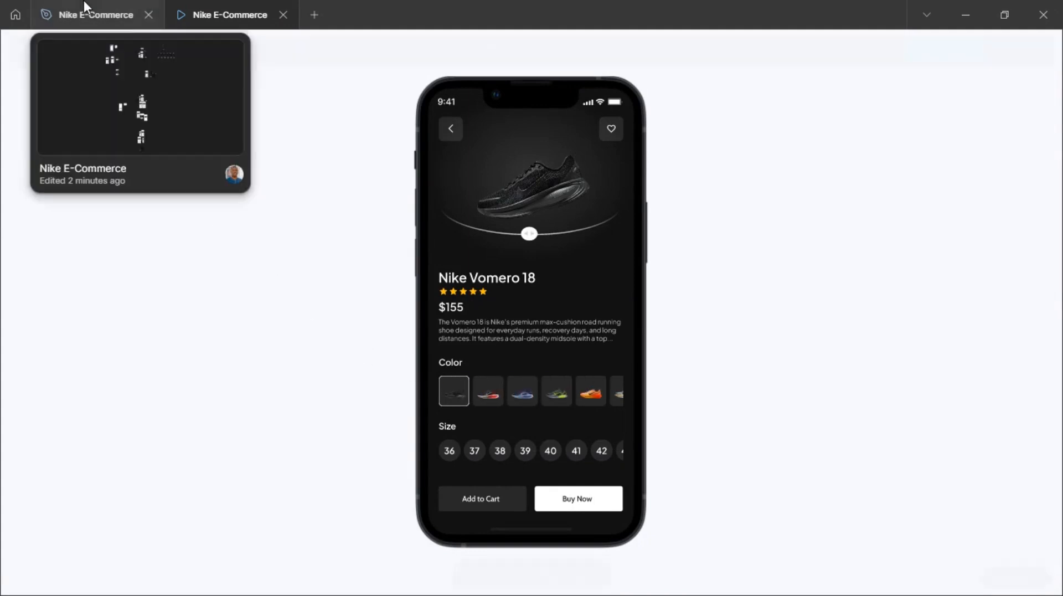
left_click(98, 14)
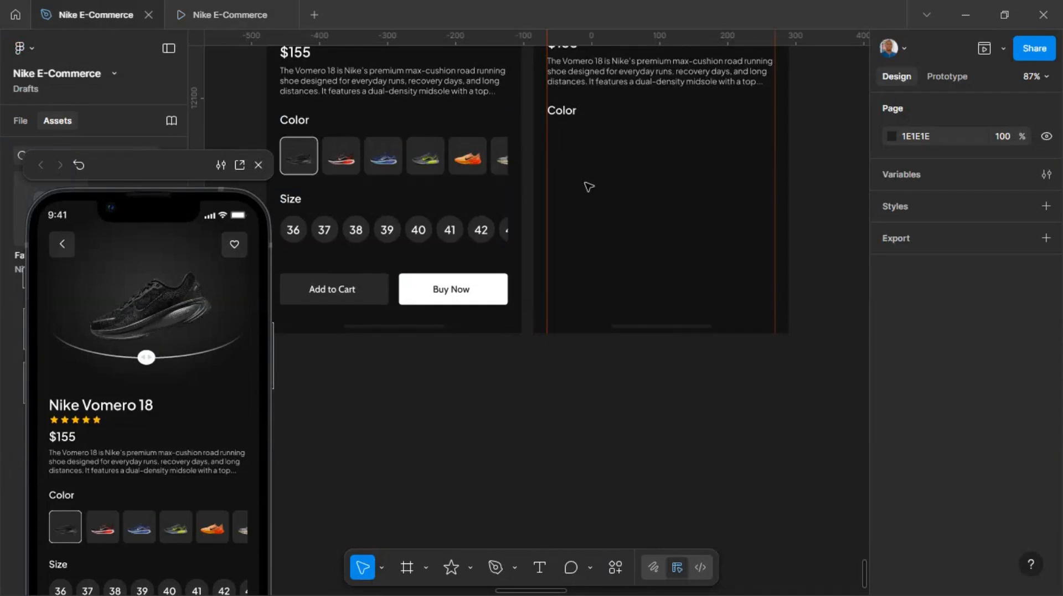
- Draw a square below the Color heading at the X 20 guide and set its size to 56 × 56
key("r")
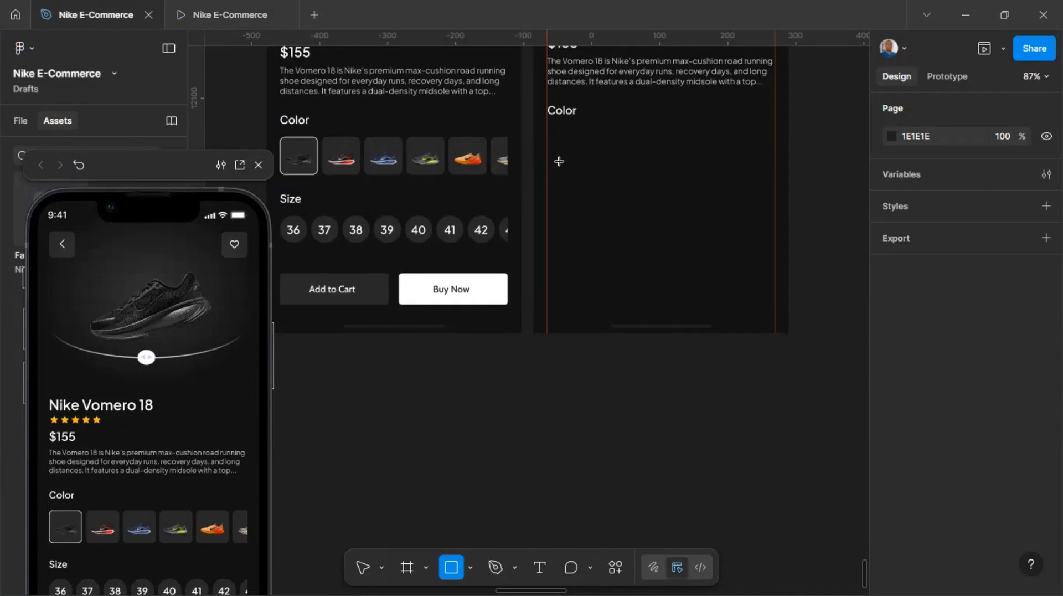
left_click_drag(547, 137, 571, 176)
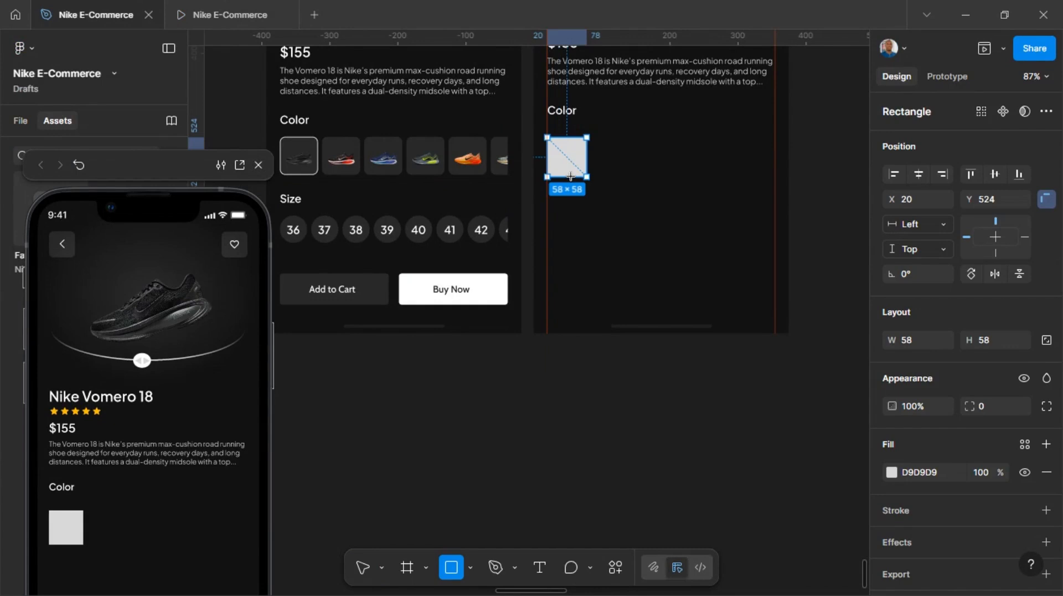
left_click_drag(571, 177, 572, 177)
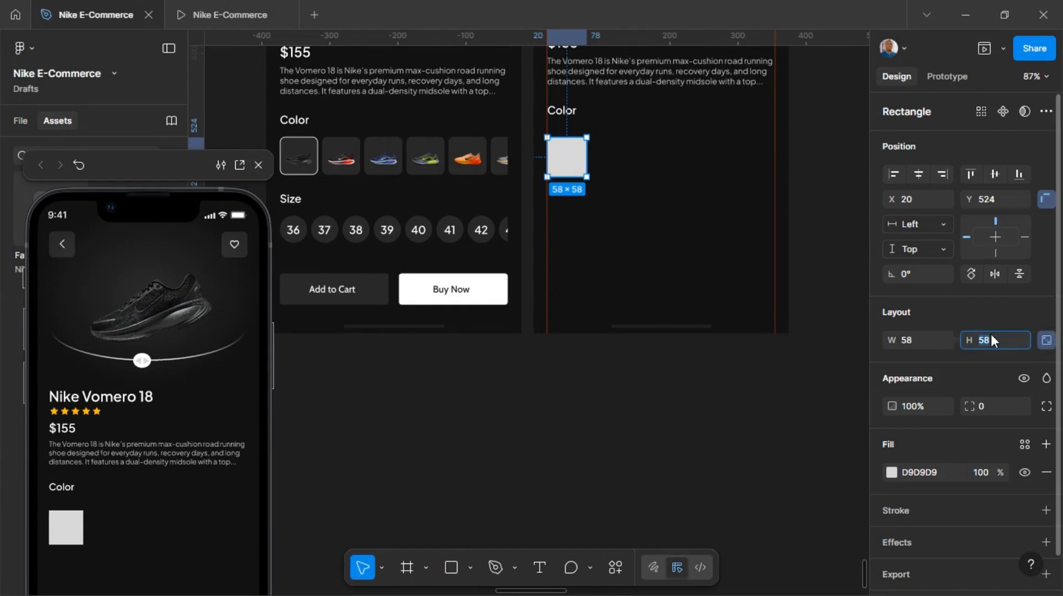
key("Return")
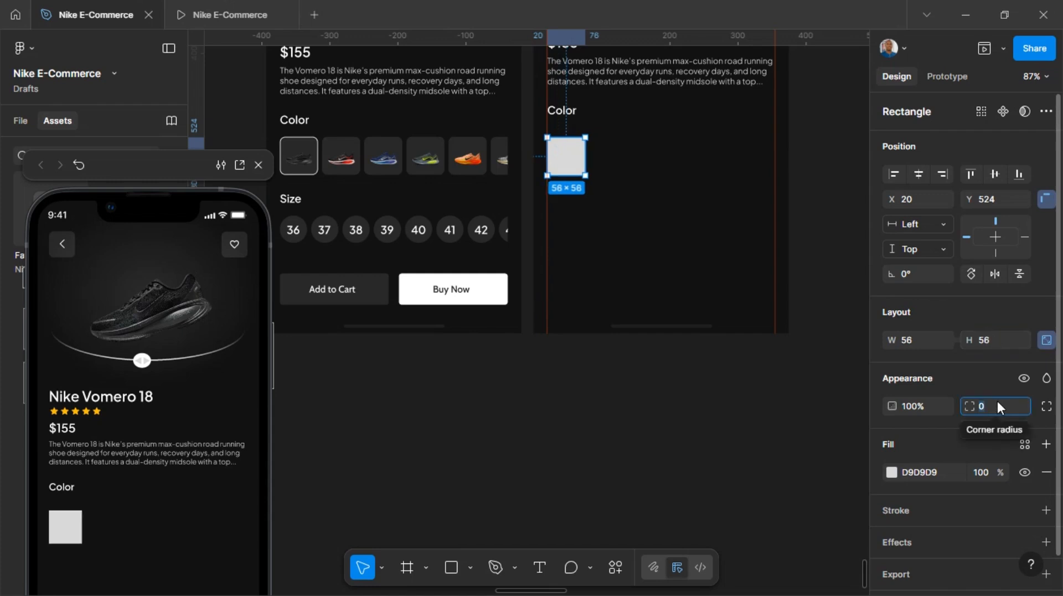
- Set the square's corner radius to 8 and fill it with the dark grey 292929 sampled from the finished swatches
type("8")
key("Return")
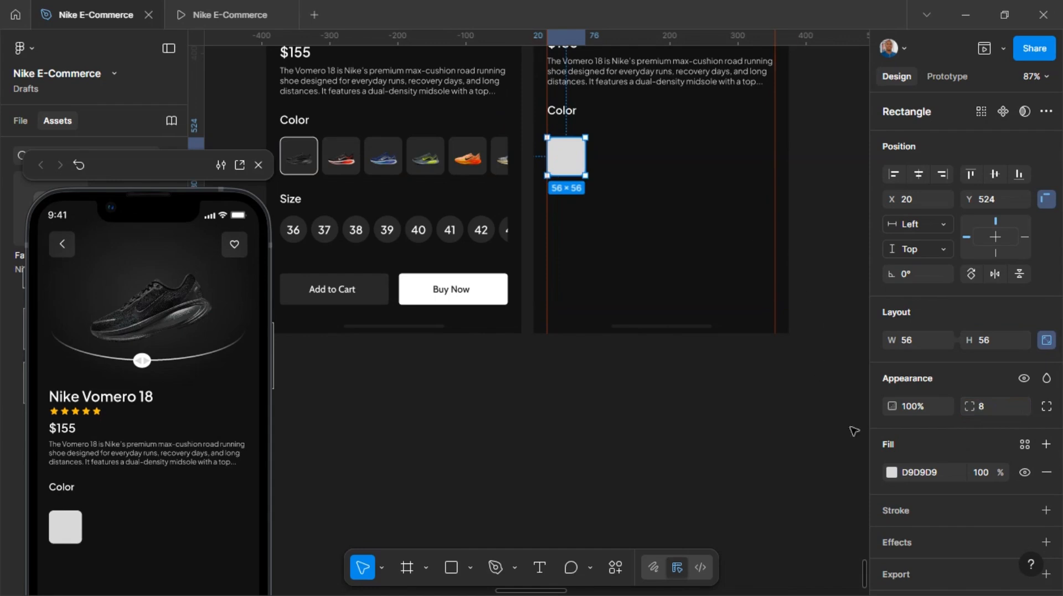
left_click(891, 472)
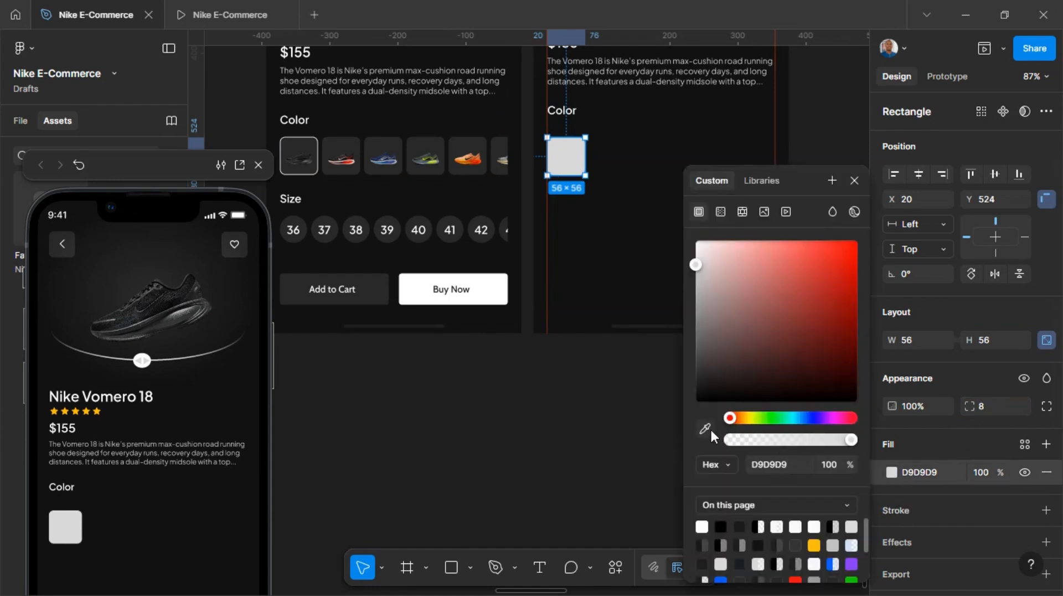
left_click(495, 172)
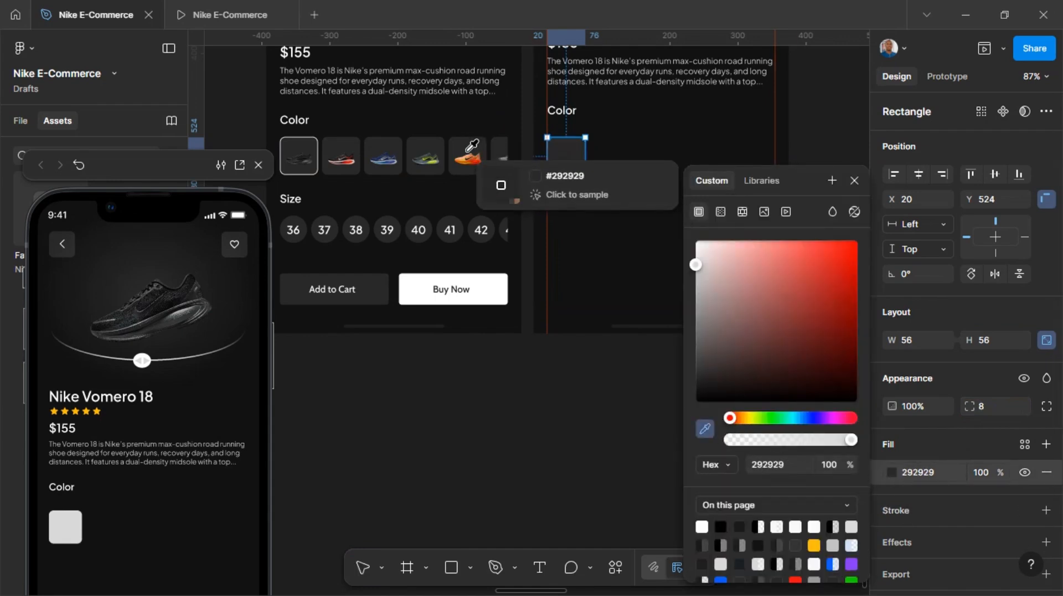
left_click(653, 150)
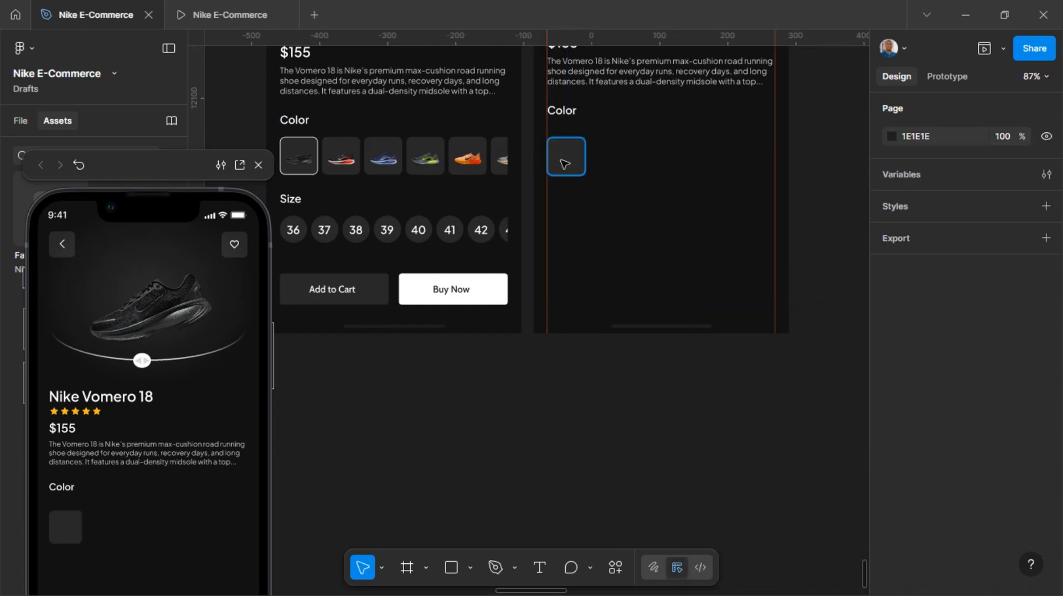
- Move the dark grey square off the new Details screen onto the empty canvas beside it
left_click(562, 162)
left_click_drag(563, 162, 568, 151)
scroll(553, 153, "right", 3)
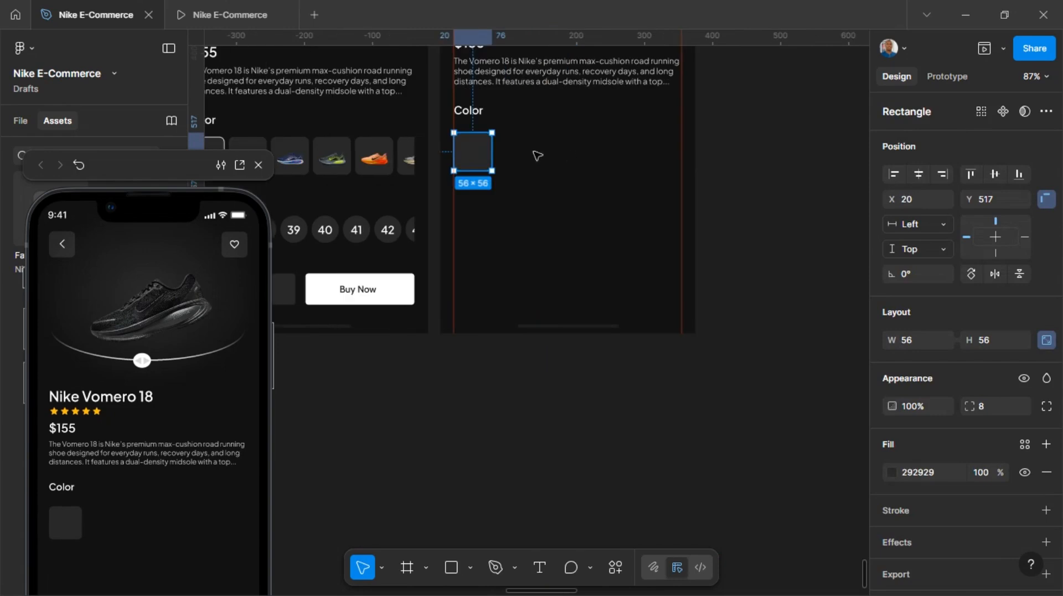
left_click_drag(483, 159, 764, 202)
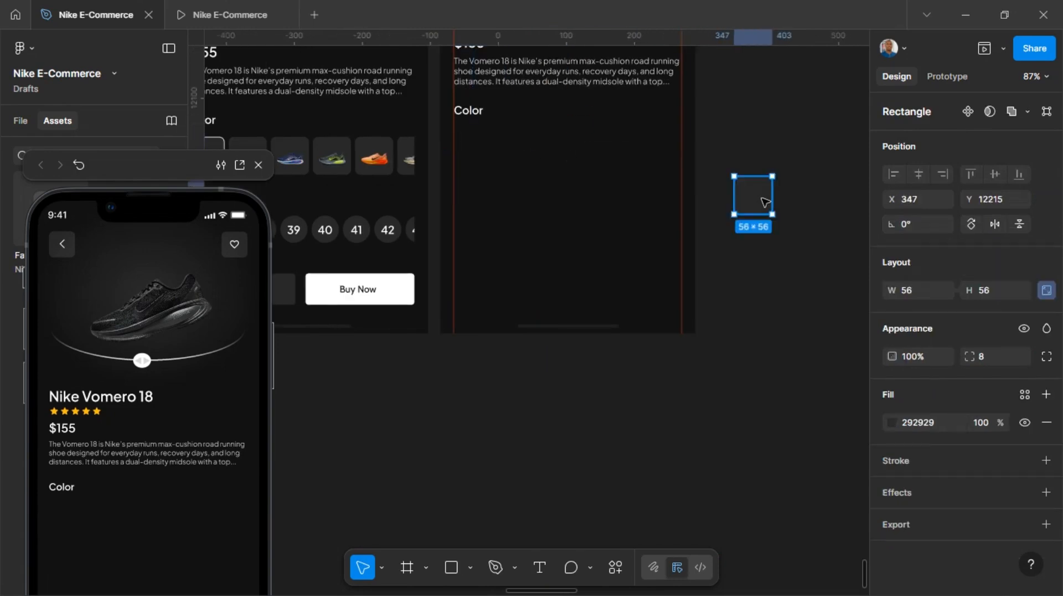
scroll(702, 203, "right", 5)
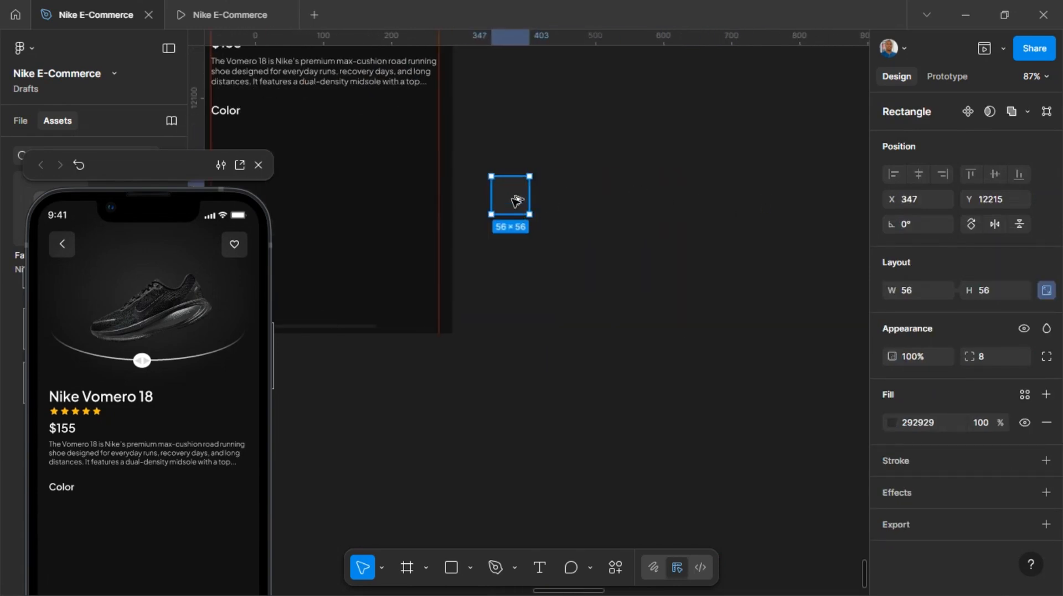
- Duplicate the dark square beside itself at X 416 and fill the copy with white FFFFFF
left_click_drag(518, 197, 563, 200)
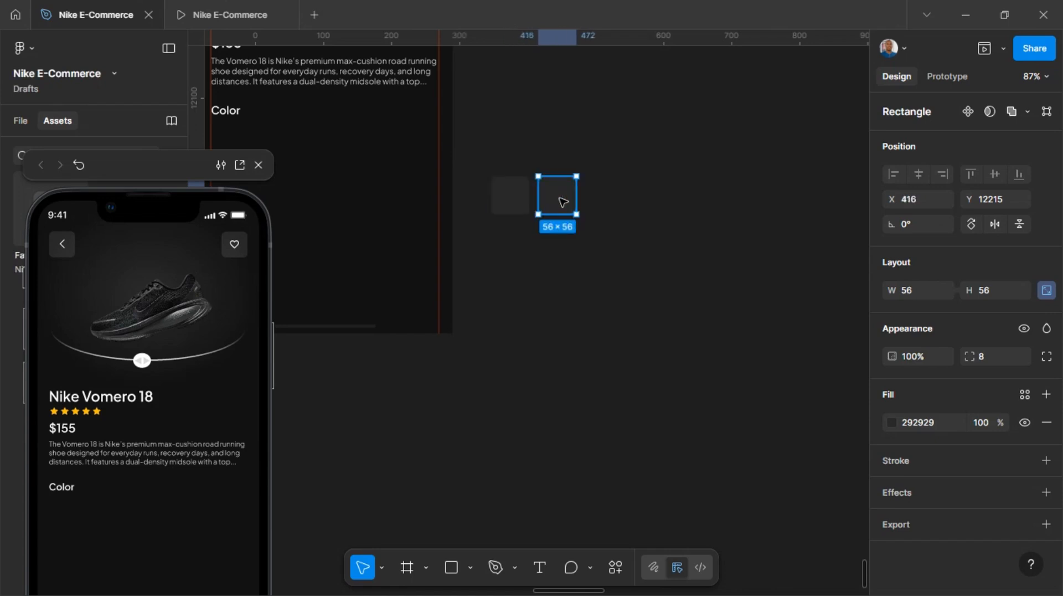
left_click(891, 422)
left_click_drag(723, 272, 640, 197)
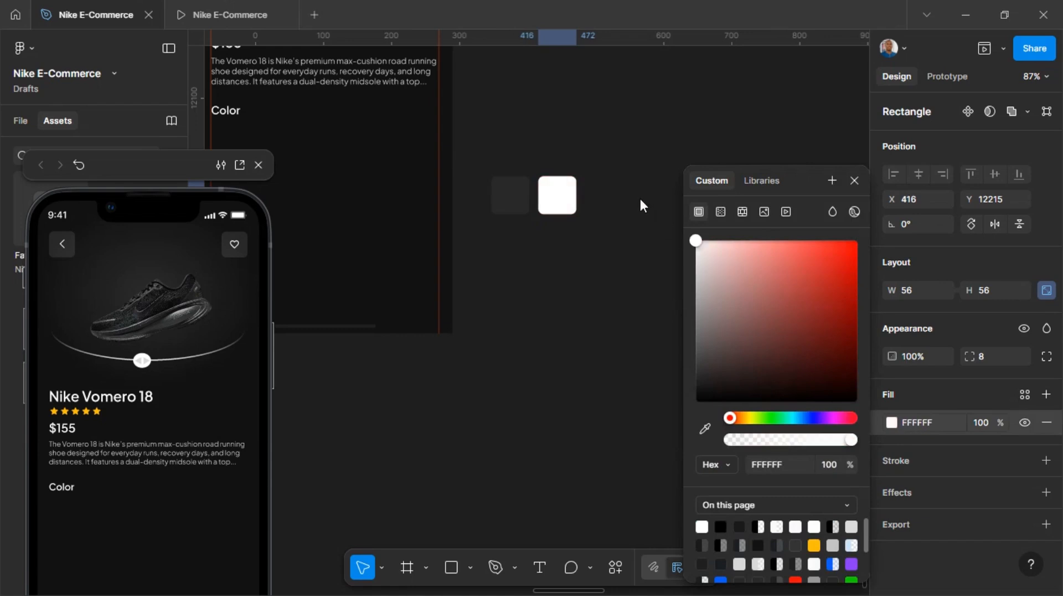
left_click(638, 198)
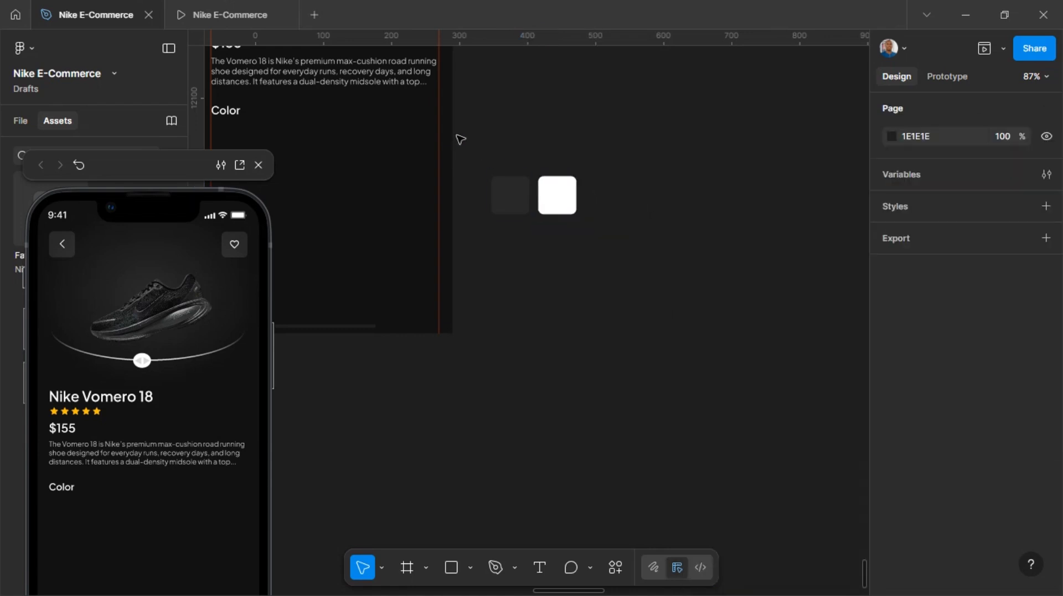
- Wrap the dark square and the white square each in its own 56 × 56 frame
left_click(516, 199)
right_click(516, 201)
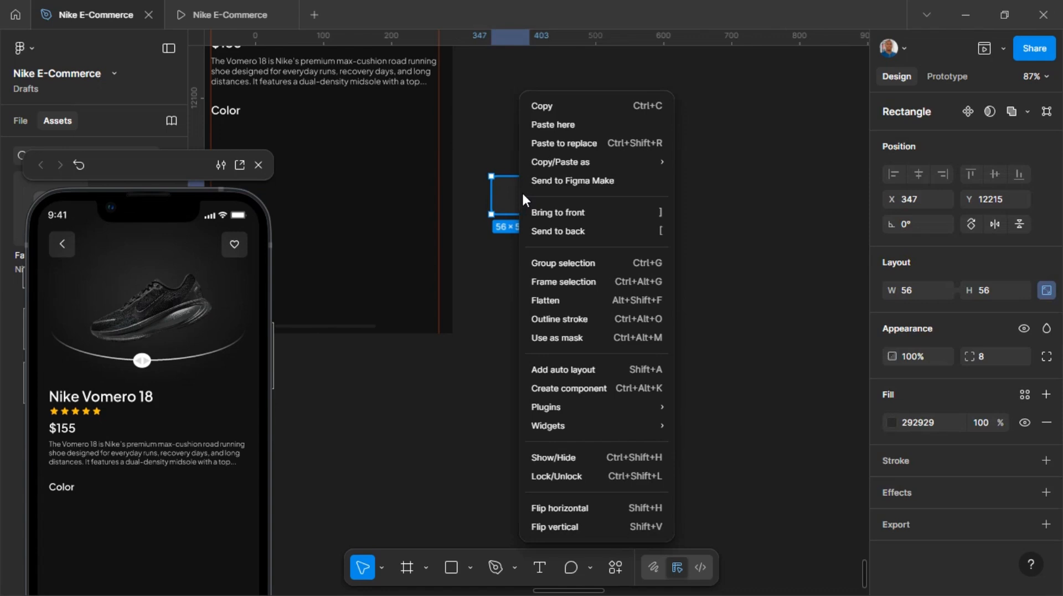
left_click(567, 281)
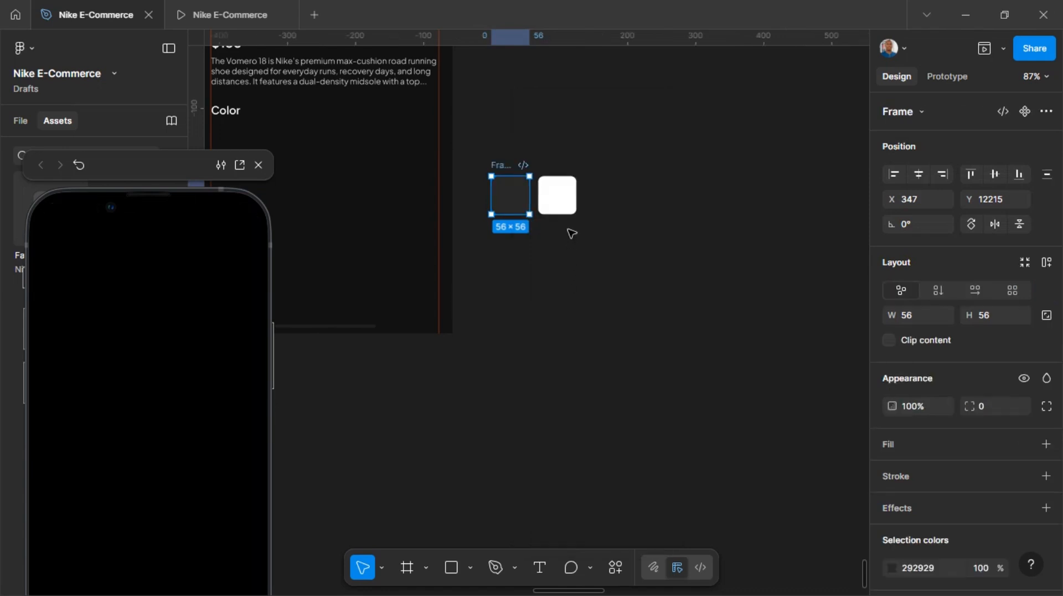
left_click(562, 206)
right_click(555, 197)
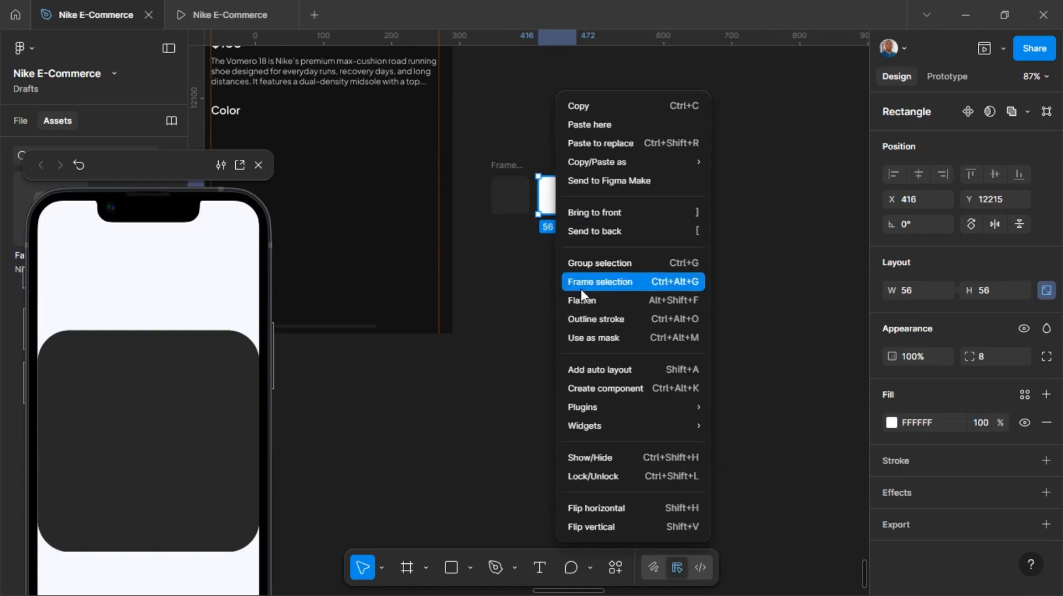
left_click(588, 284)
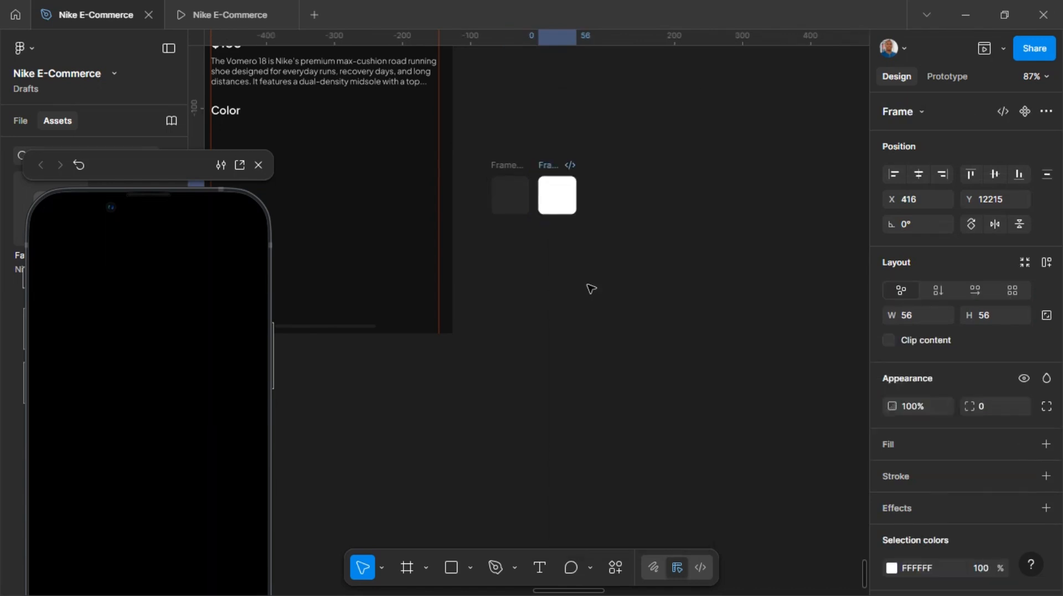
- Combine the two framed squares into a component set and rename it bg
left_click(507, 166, "shift")
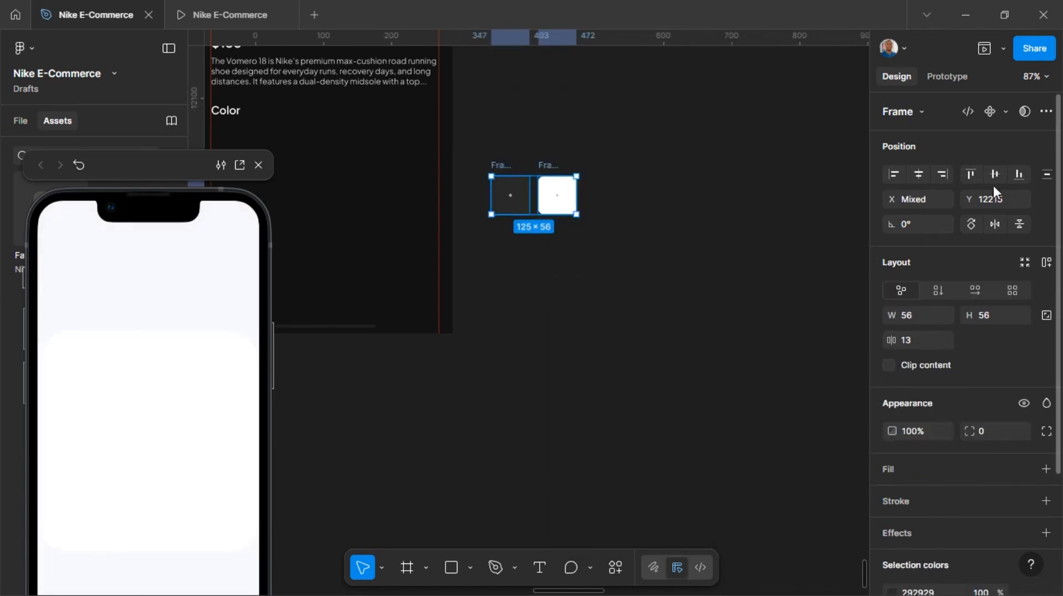
left_click(1001, 110)
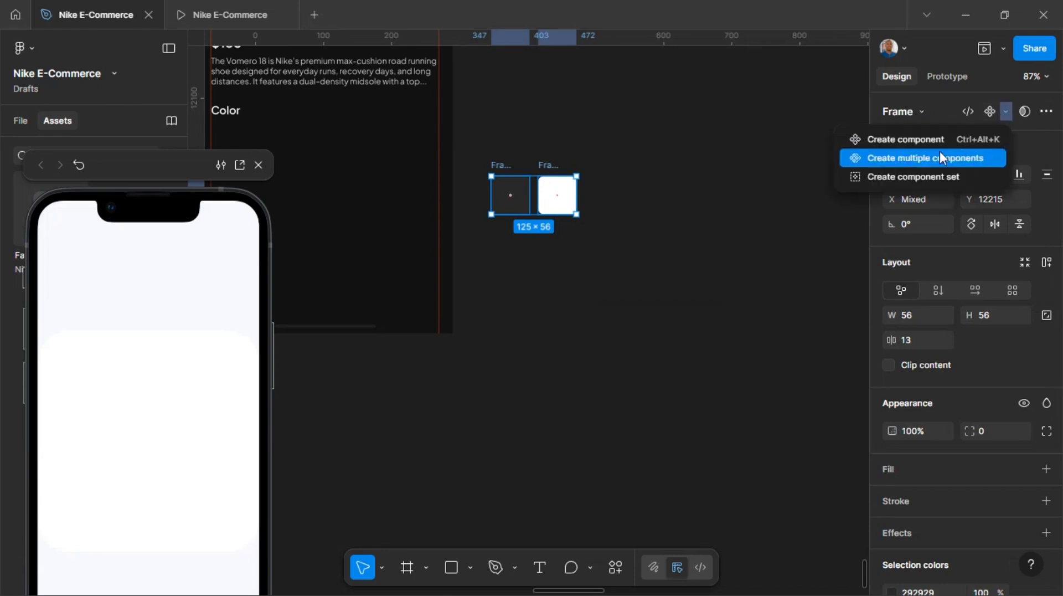
left_click(894, 179)
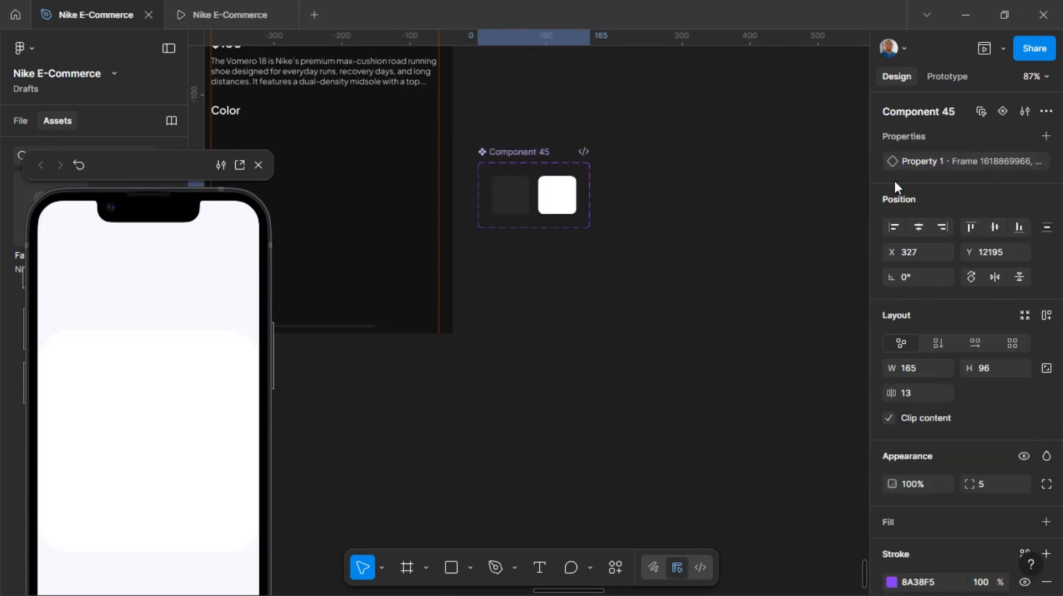
double_click(523, 152)
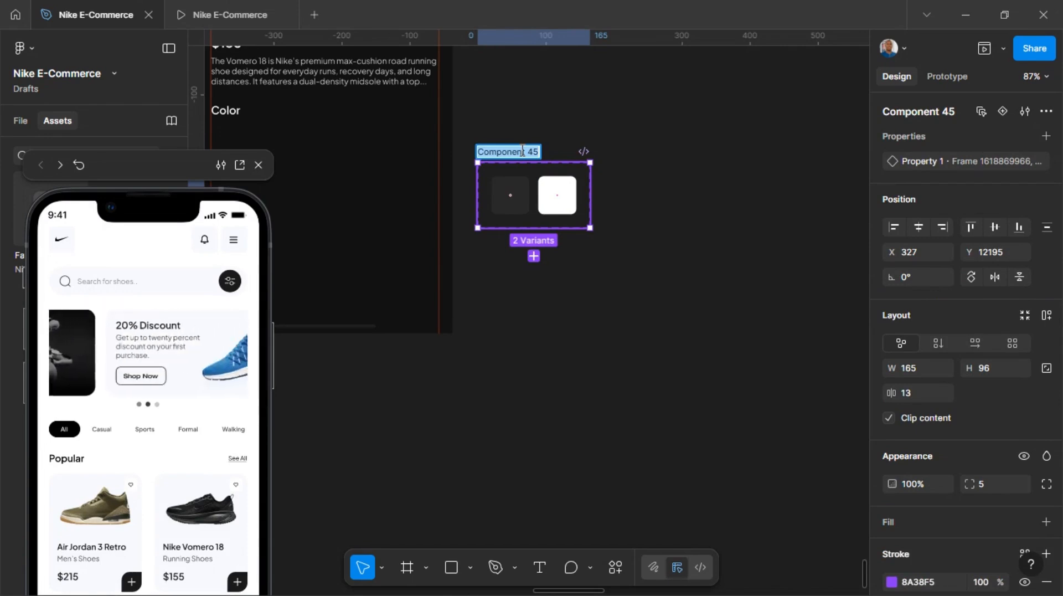
type("bg")
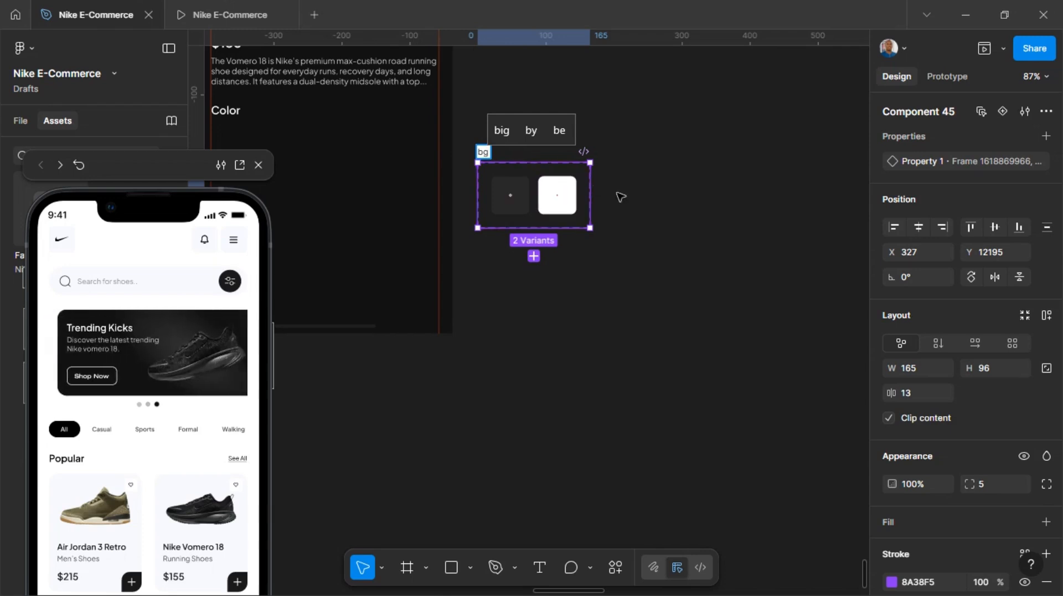
left_click(619, 197)
- Add a While hovering interaction on the dark variant that changes to the white variant with Smart animate, Ease in, 300ms
left_click(521, 189)
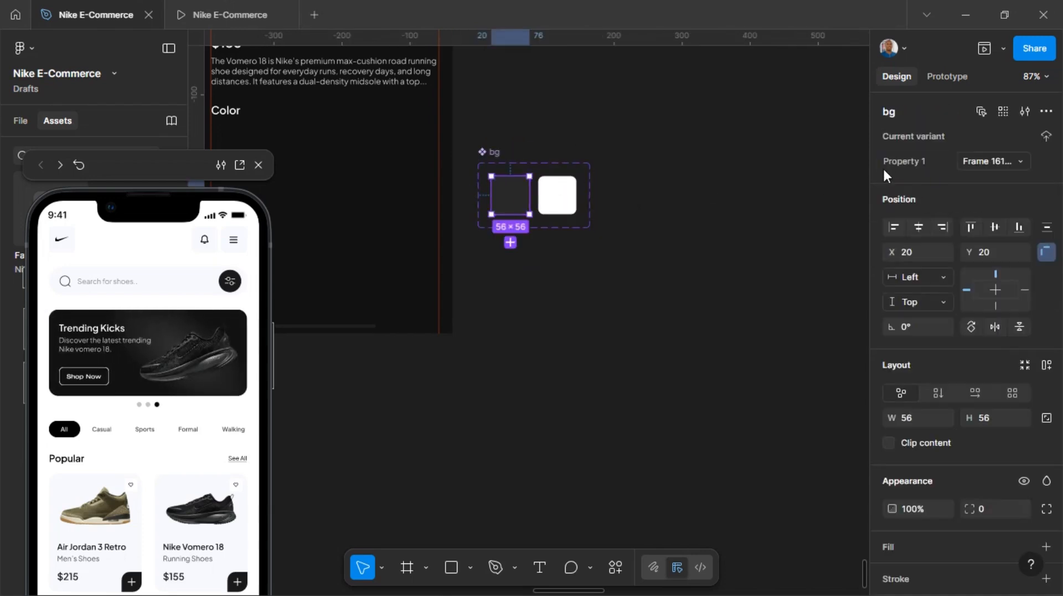
left_click(933, 78)
left_click_drag(529, 194, 548, 200)
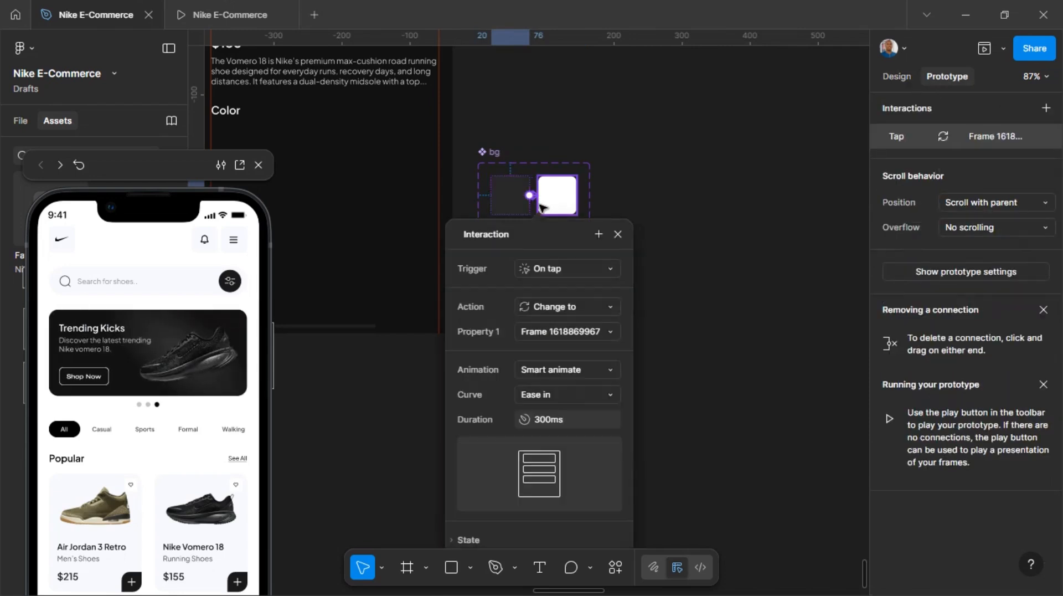
left_click(582, 269)
left_click(587, 308)
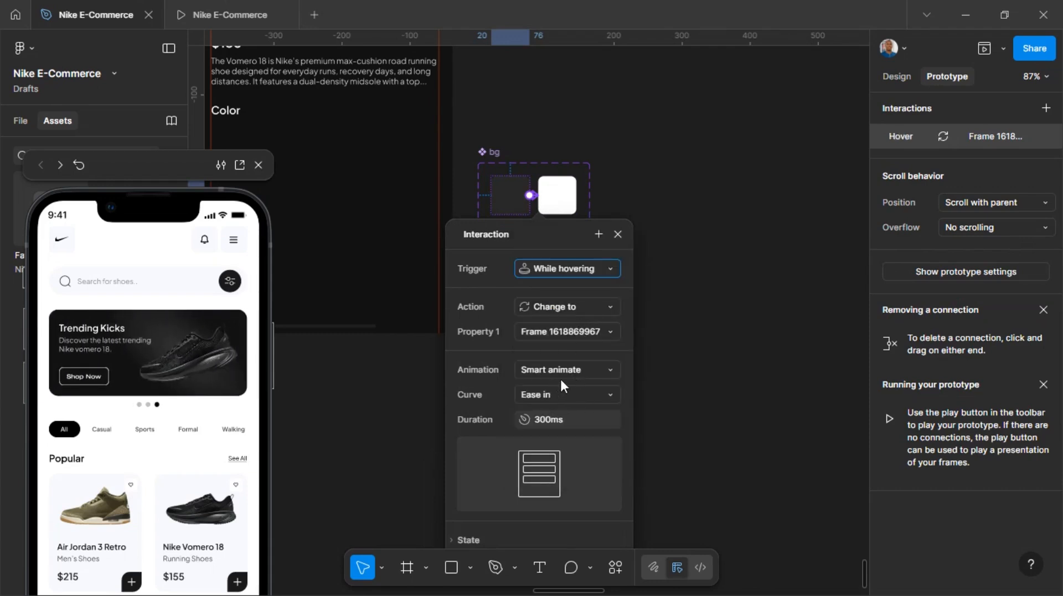
left_click(557, 194)
left_click(623, 186)
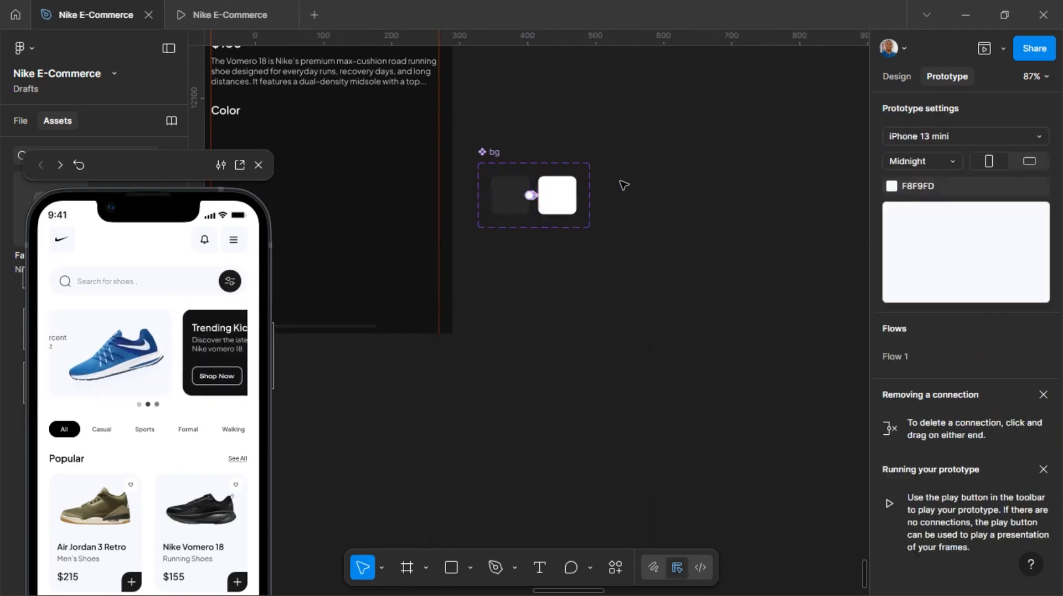
- Search the assets for bg and place an instance of it below the Color heading on the new Details screen
scroll(532, 189, "down", 3)
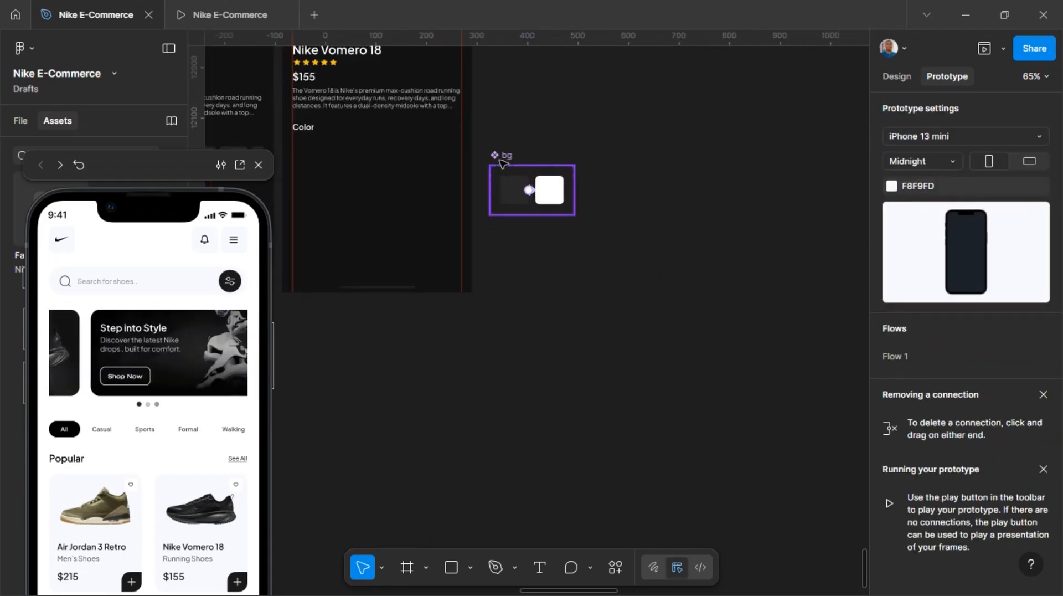
left_click_drag(139, 165, 150, 274)
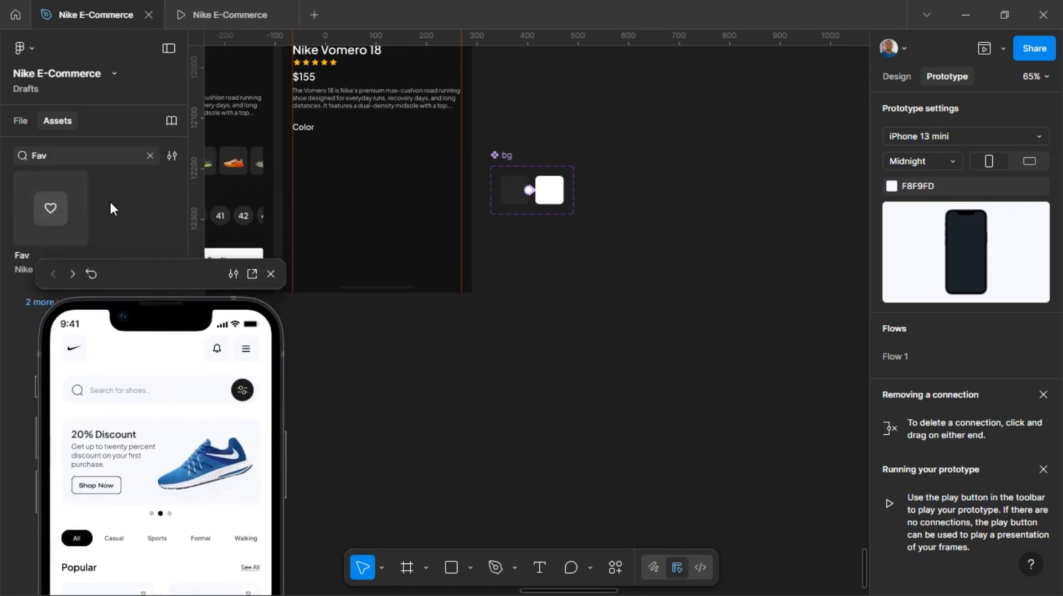
double_click(91, 155)
type("bg")
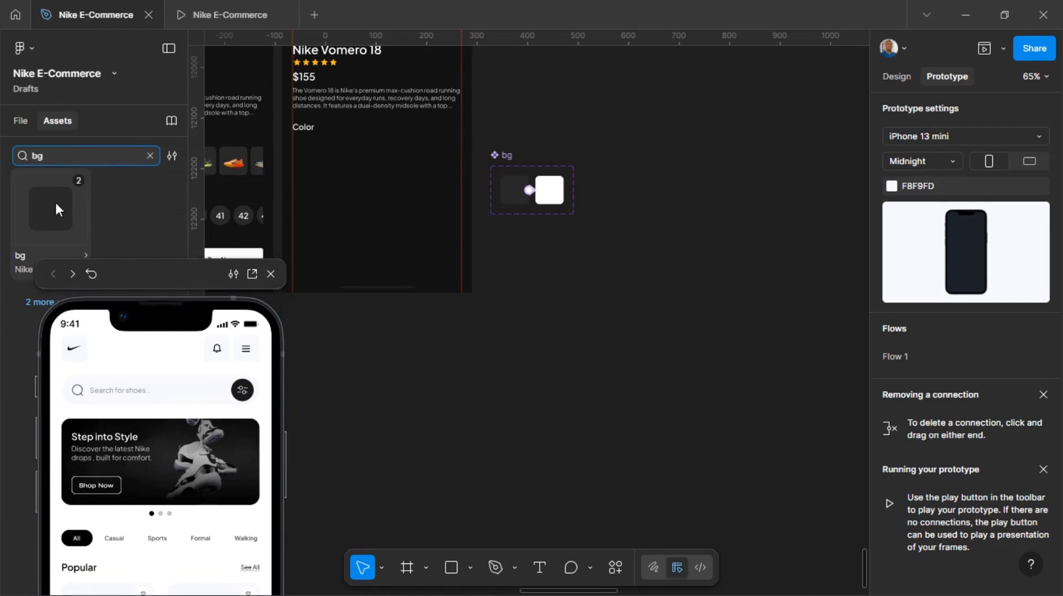
left_click_drag(57, 209, 321, 152)
scroll(332, 157, "up", 2)
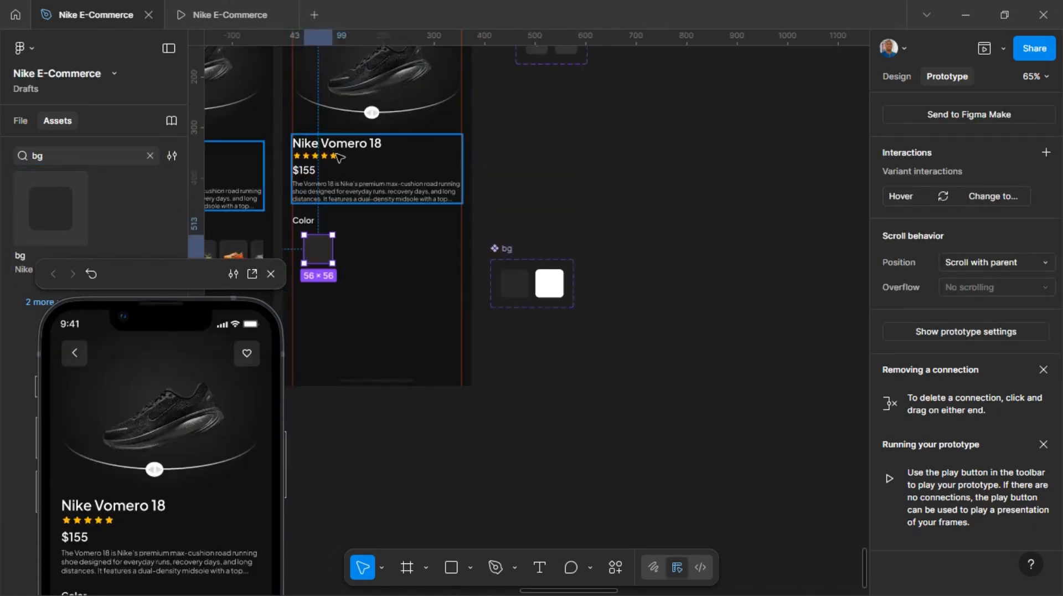
- Reposition the preview to show the whole phone screen, and align the dark swatch with the left margin guide at X 21
scroll(338, 159, "down", 5)
left_click_drag(135, 274, 195, 46)
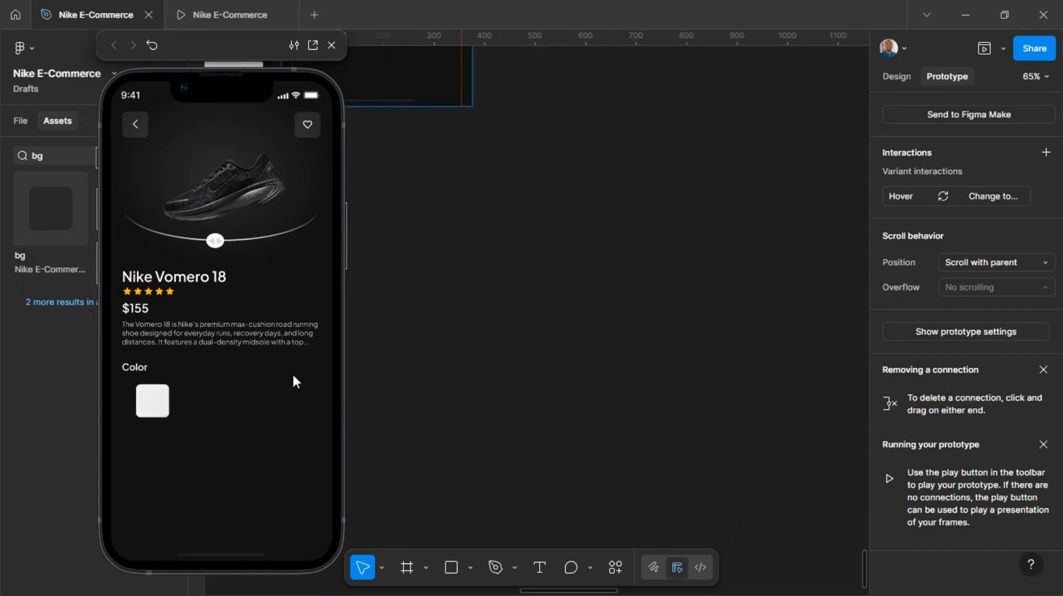
scroll(416, 293, "up", 5)
scroll(456, 249, "left", 4)
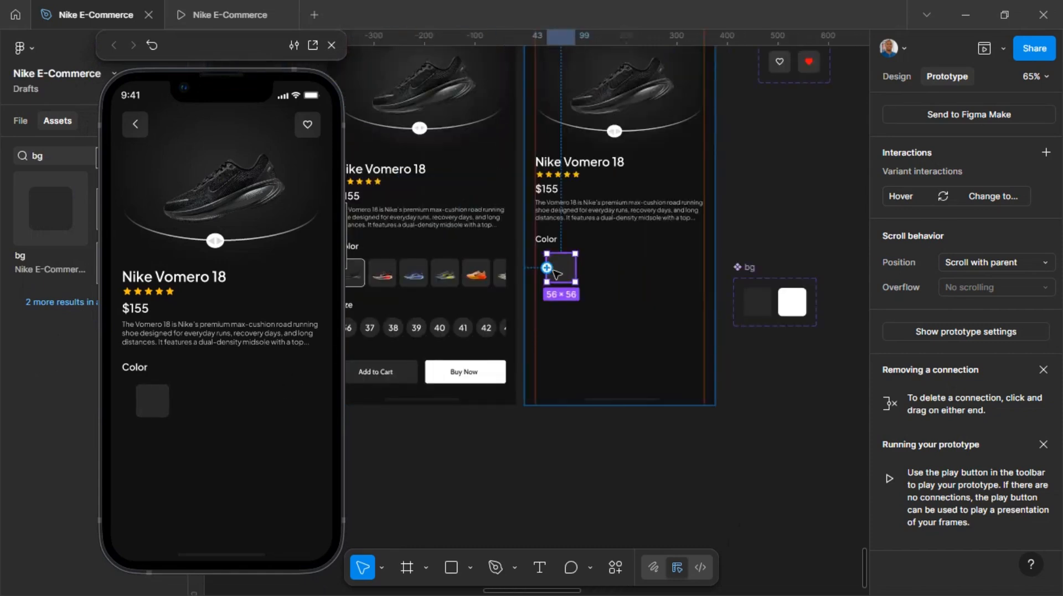
left_click_drag(563, 269, 553, 266)
- Select the black shoe image inside the first Color swatch of the finished reference screen
scroll(515, 269, "left", 4)
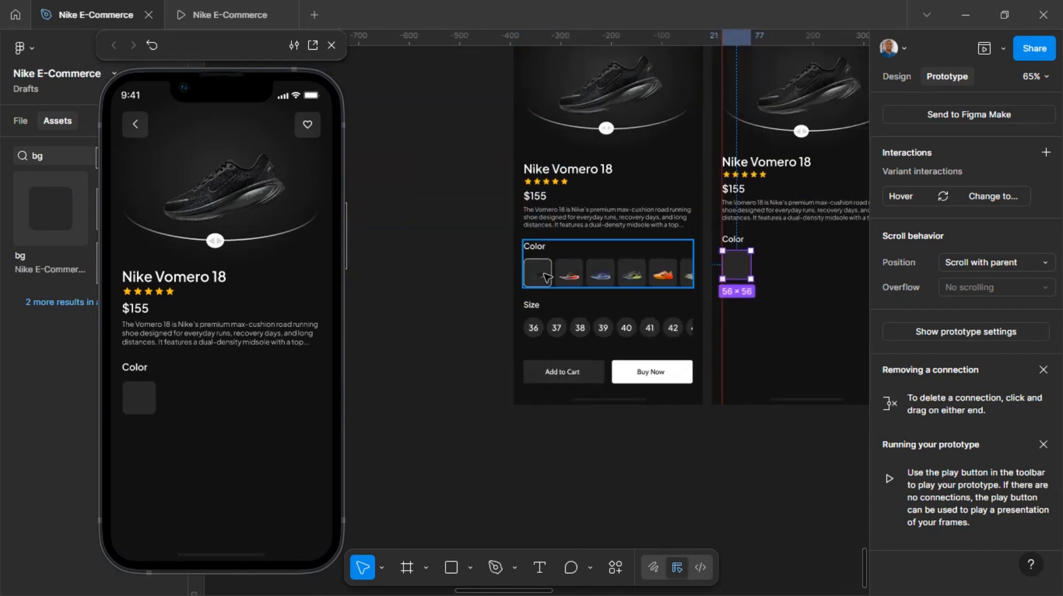
left_click(535, 270)
left_click(545, 277)
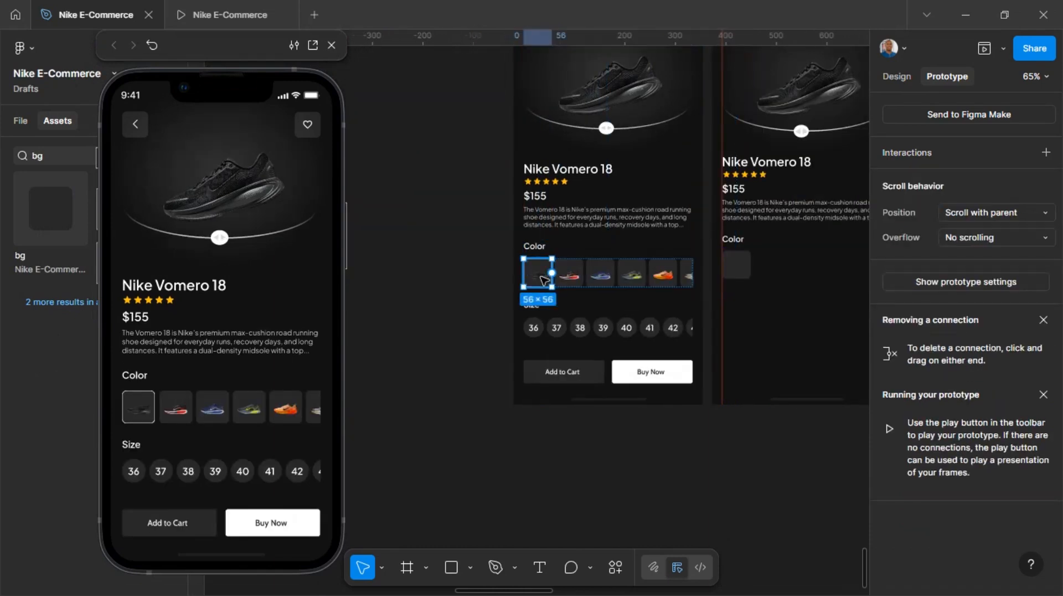
double_click(543, 279)
left_click_drag(542, 278, 792, 280)
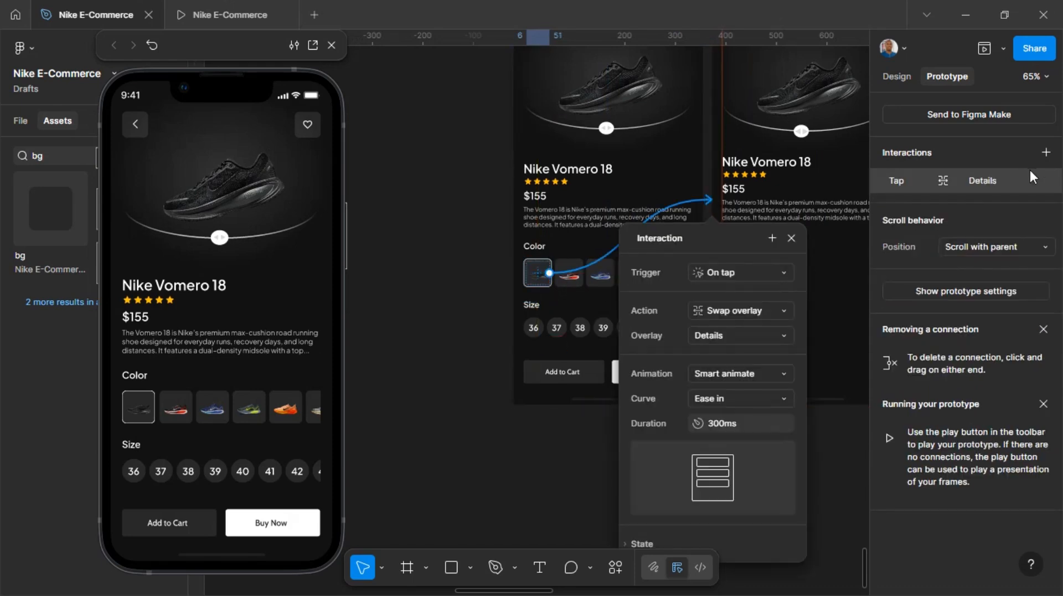
left_click(791, 240)
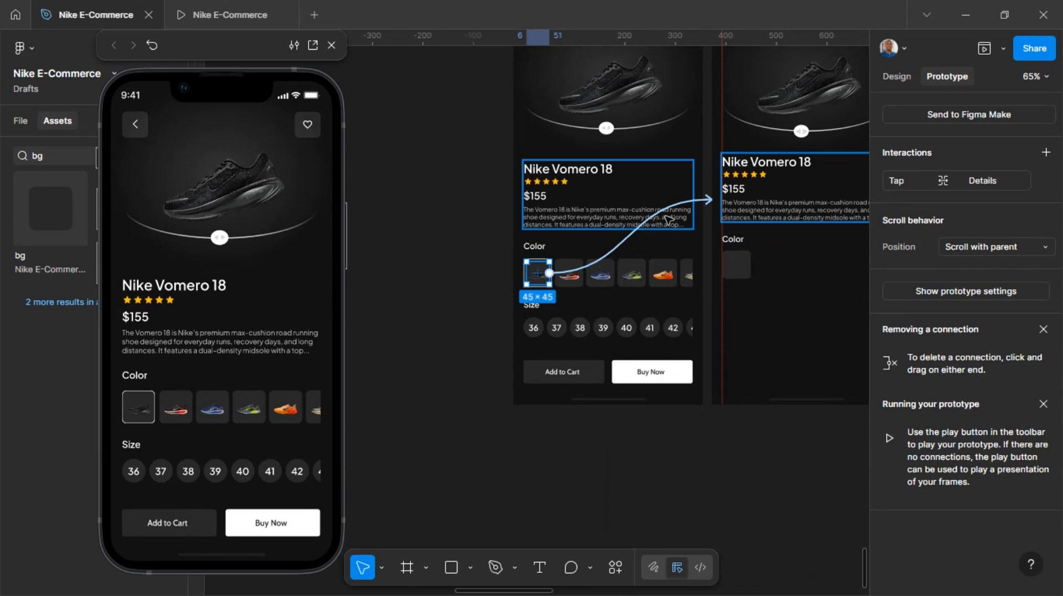
key("ctrl+z")
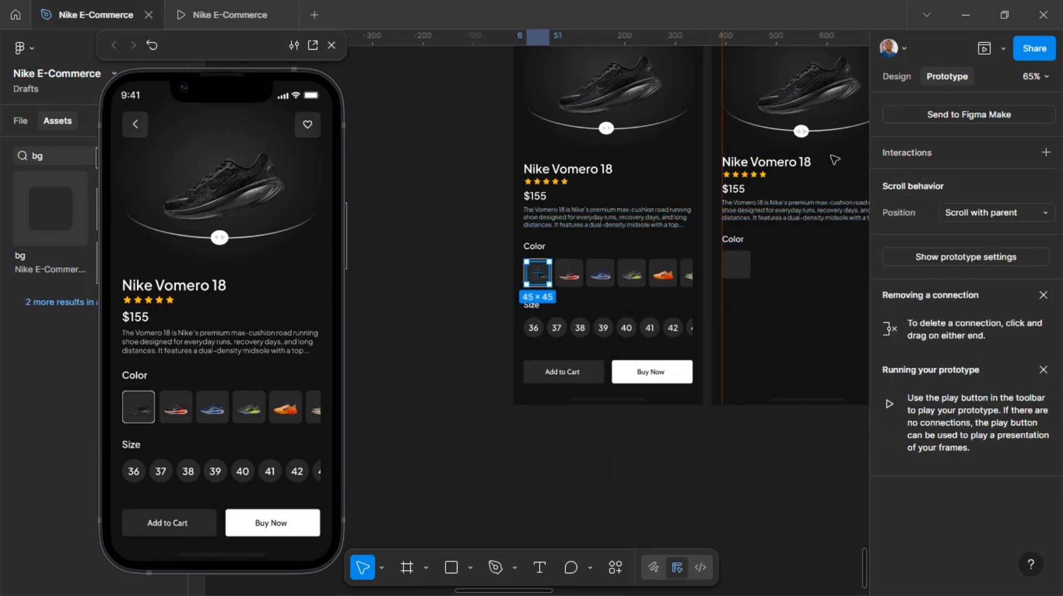
- Copy the 45 × 45 black shoe image onto the dark swatch of the new Details screen and align their vertical centres
left_click(891, 78)
left_click_drag(537, 277, 735, 271)
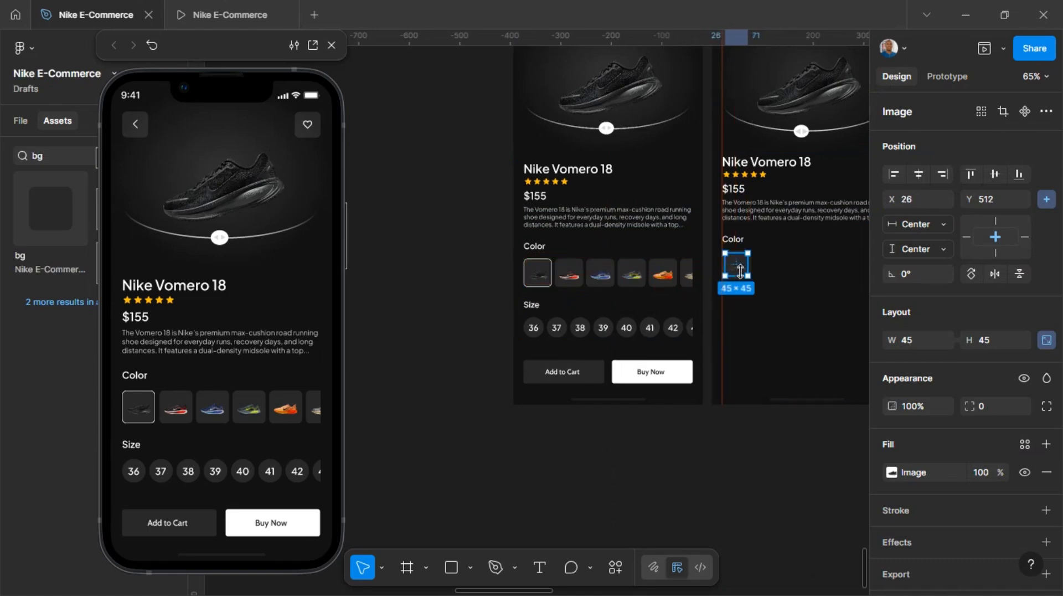
scroll(741, 269, "up", 5)
left_click(757, 249, "shift")
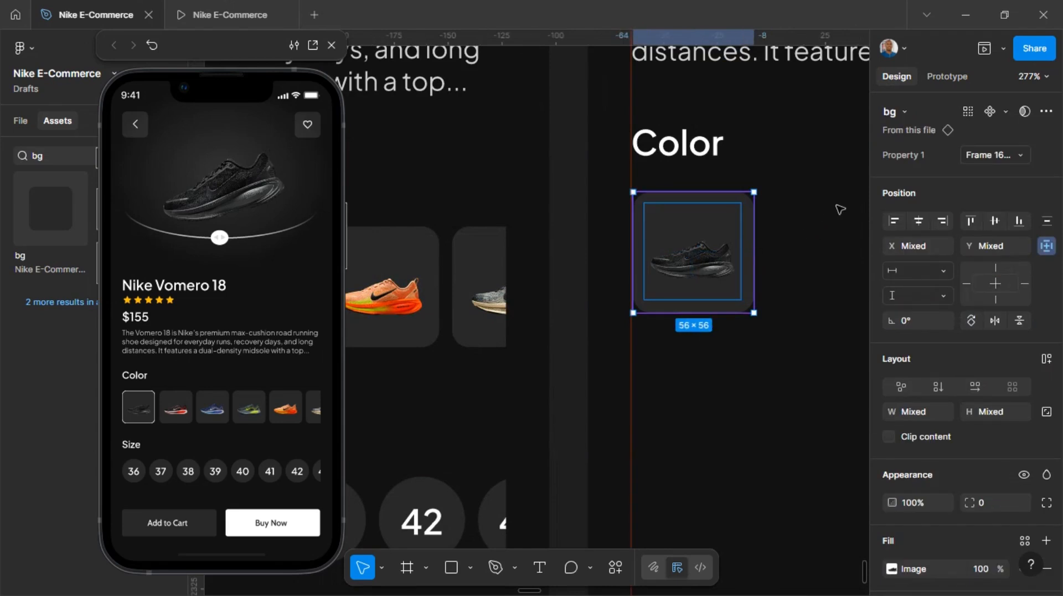
left_click(995, 221)
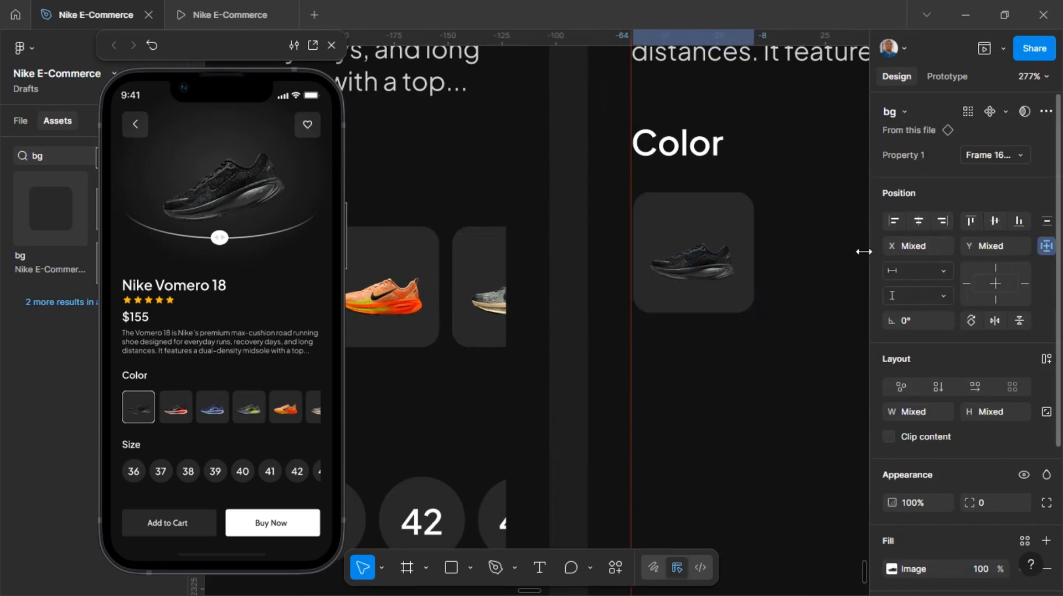
- Wrap the shoe image and its swatch in a 56 × 56 frame and duplicate the frame beside itself at X 80
right_click(704, 252)
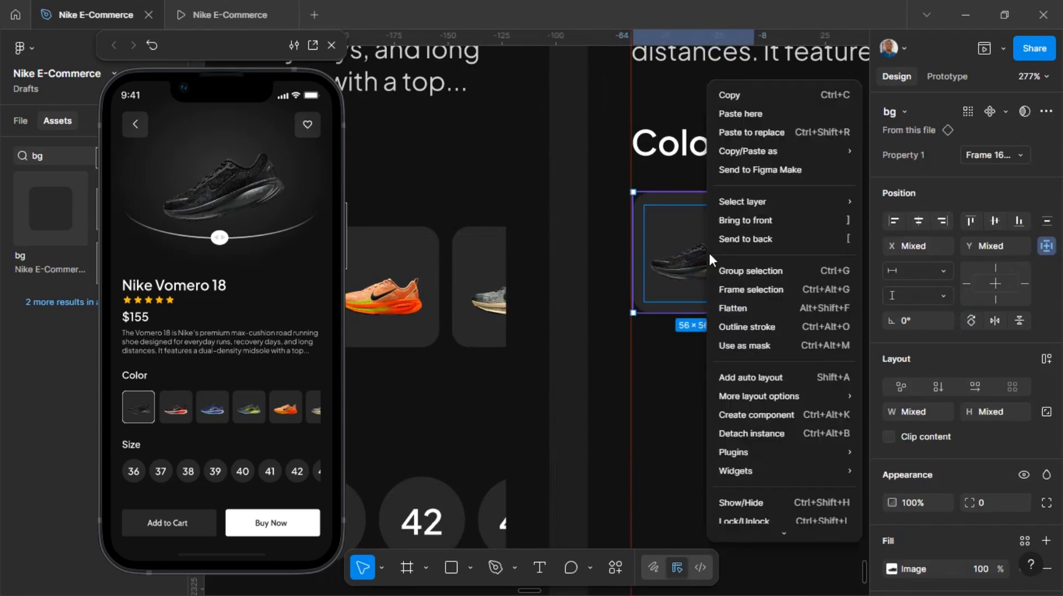
left_click(733, 293)
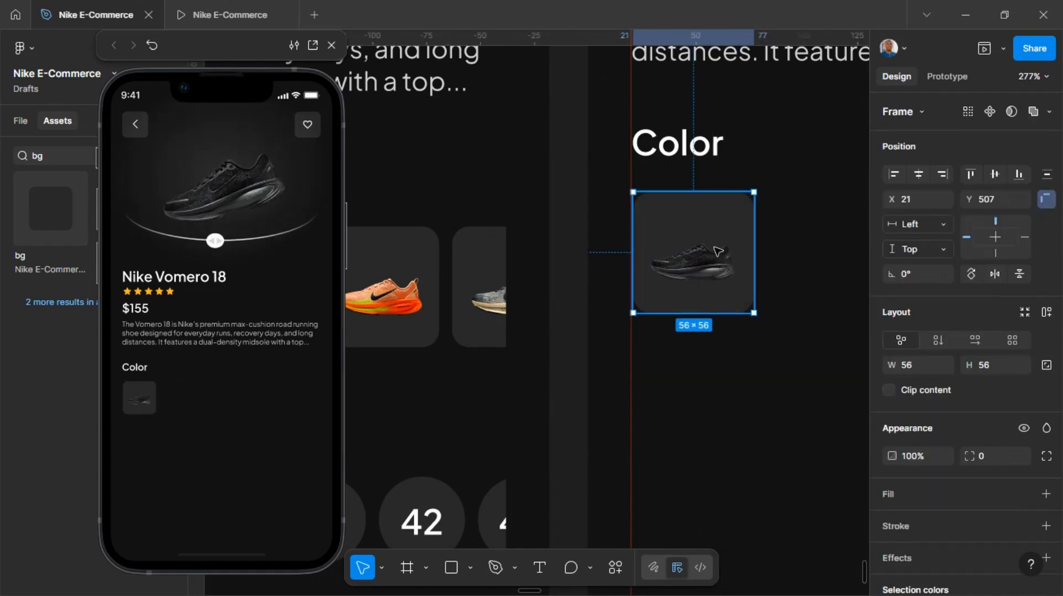
left_click_drag(718, 251, 842, 249)
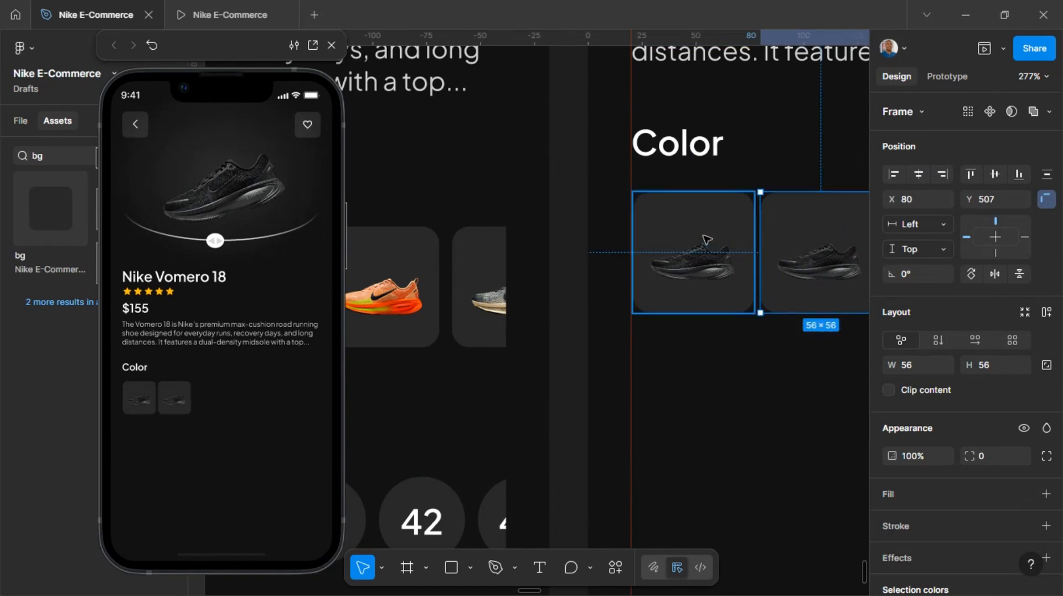
- Combine the two swatch frames under the Color heading into a horizontal auto layout
left_click(694, 253, "shift")
right_click(705, 243)
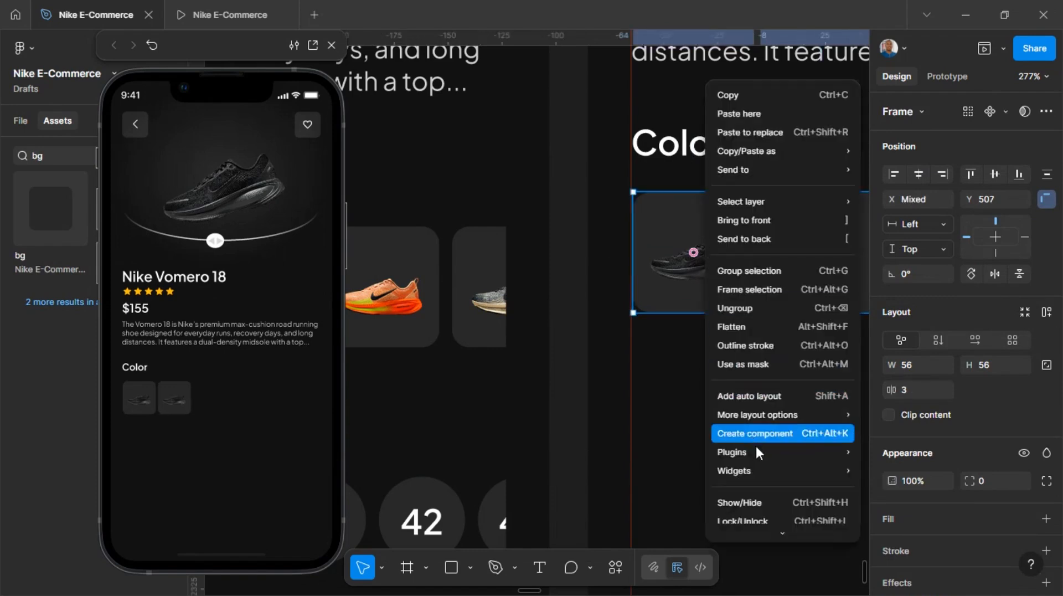
left_click(756, 397)
scroll(753, 326, "right", 5)
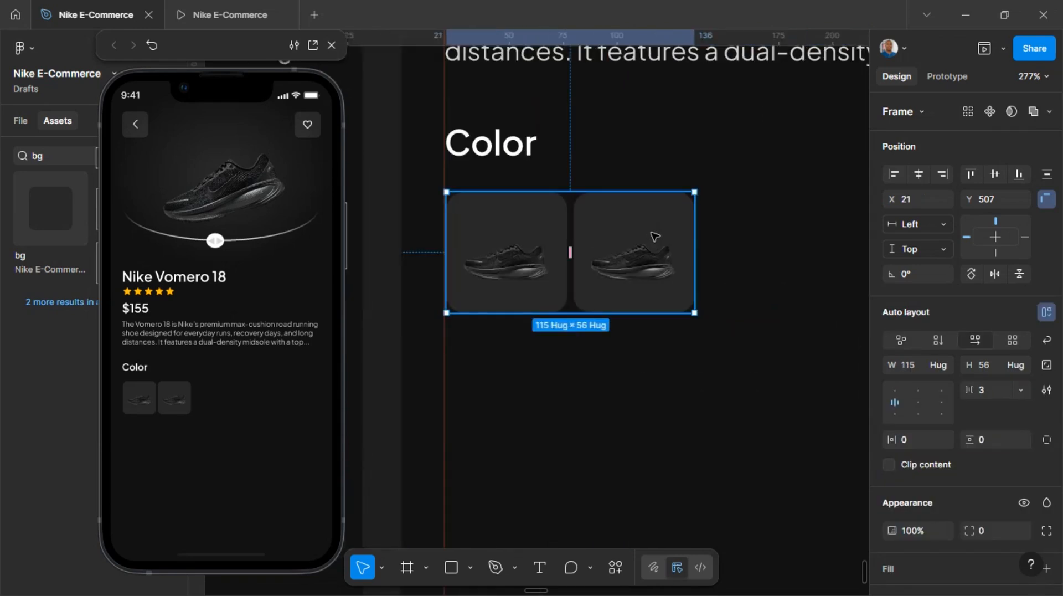
- Duplicate the second swatch frame five times inside the auto layout to make a row of seven swatches
left_click(655, 236)
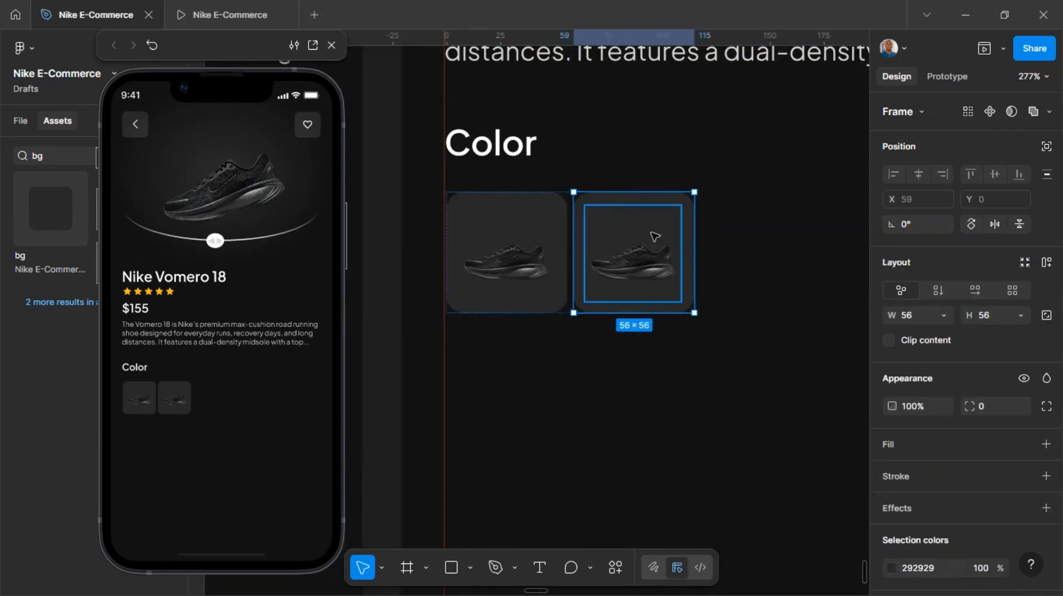
key("ctrl+d")
key("ctrl+d")
key("ctrl+d")
scroll(655, 237, "right", 3)
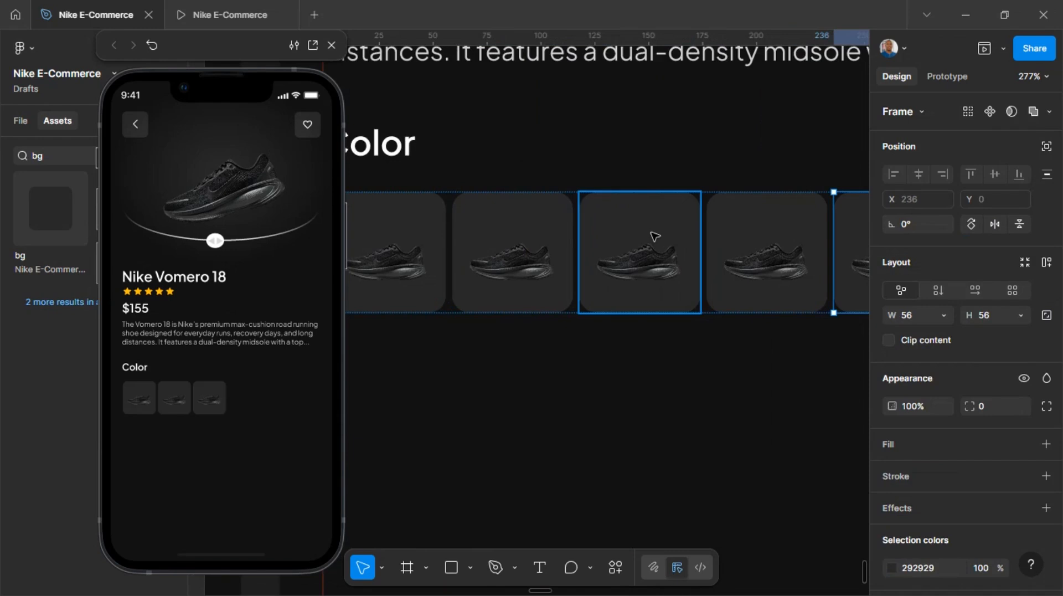
scroll(655, 236, "up", 2)
scroll(667, 233, "down", 5)
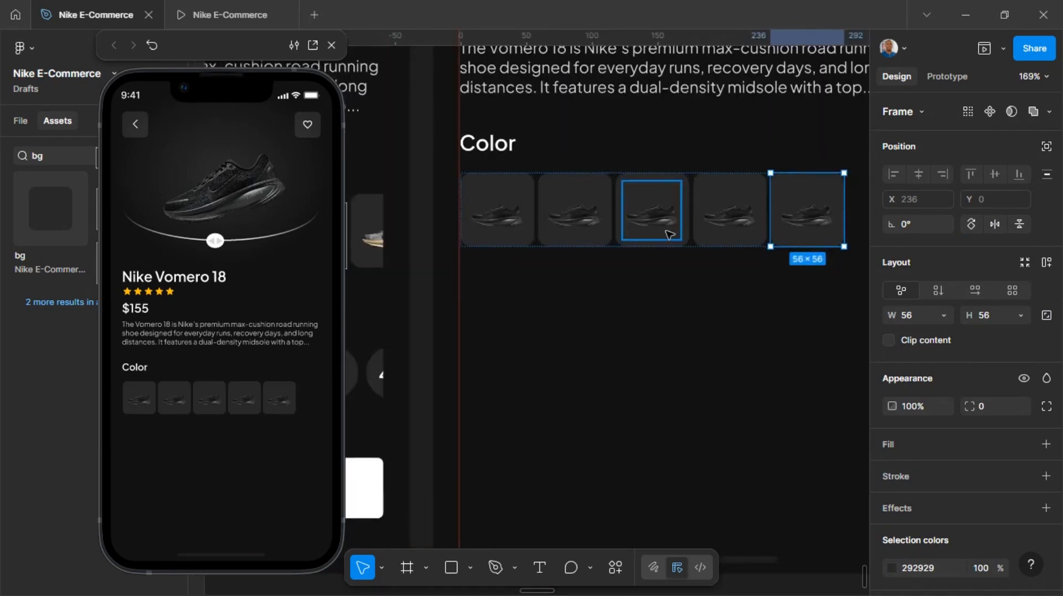
scroll(669, 234, "down", 3)
key("ctrl+d")
key("ctrl+d")
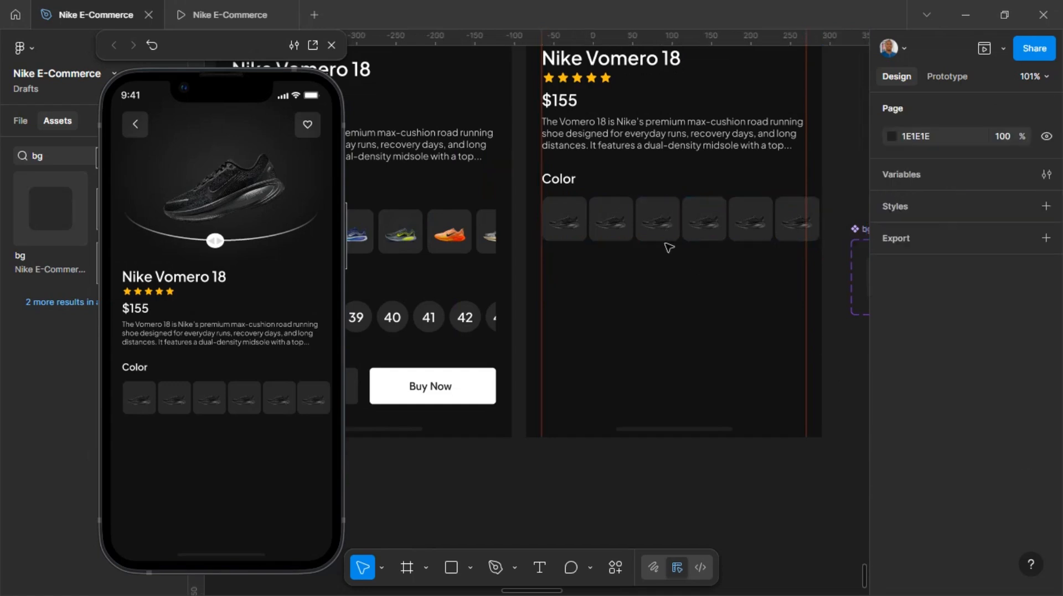
- Set the gap between the swatches in the Color row to 6
left_click(720, 297)
left_click(757, 235)
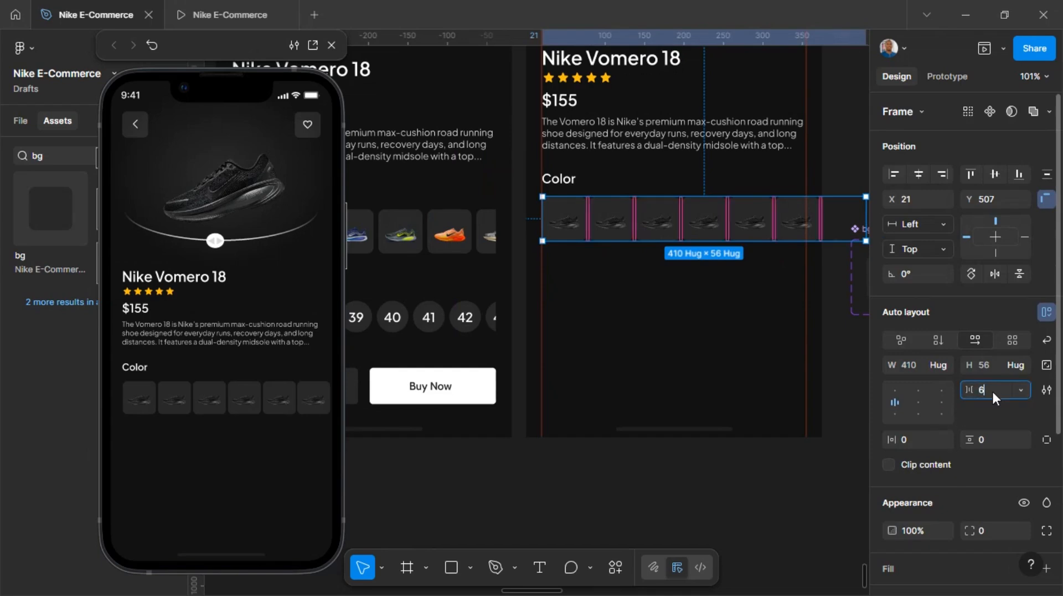
key("Return")
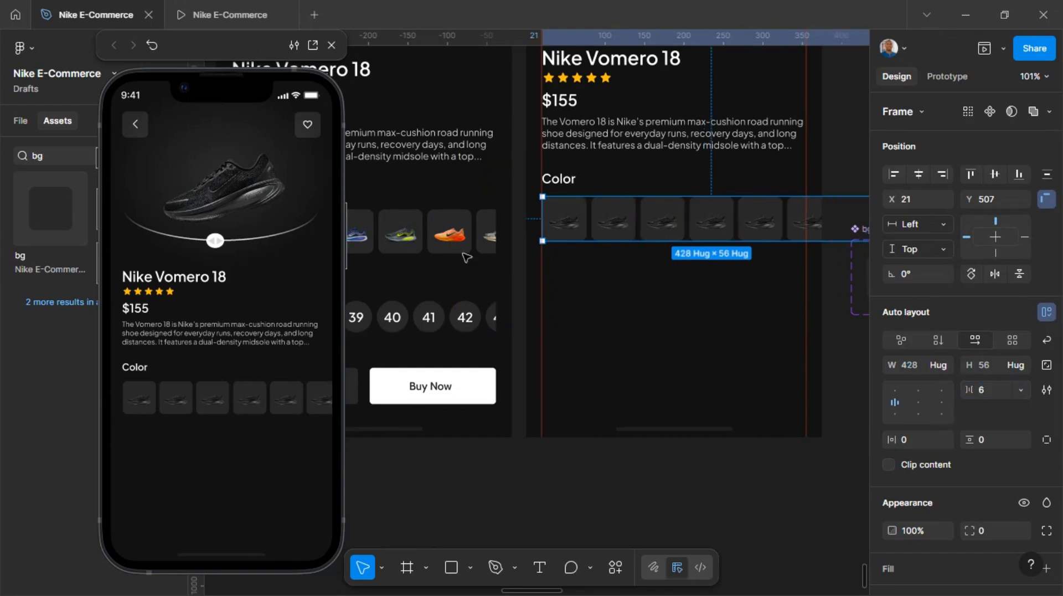
- Narrow the swatch row to a width of 334 at the right margin guide and clip its content
left_click(457, 249)
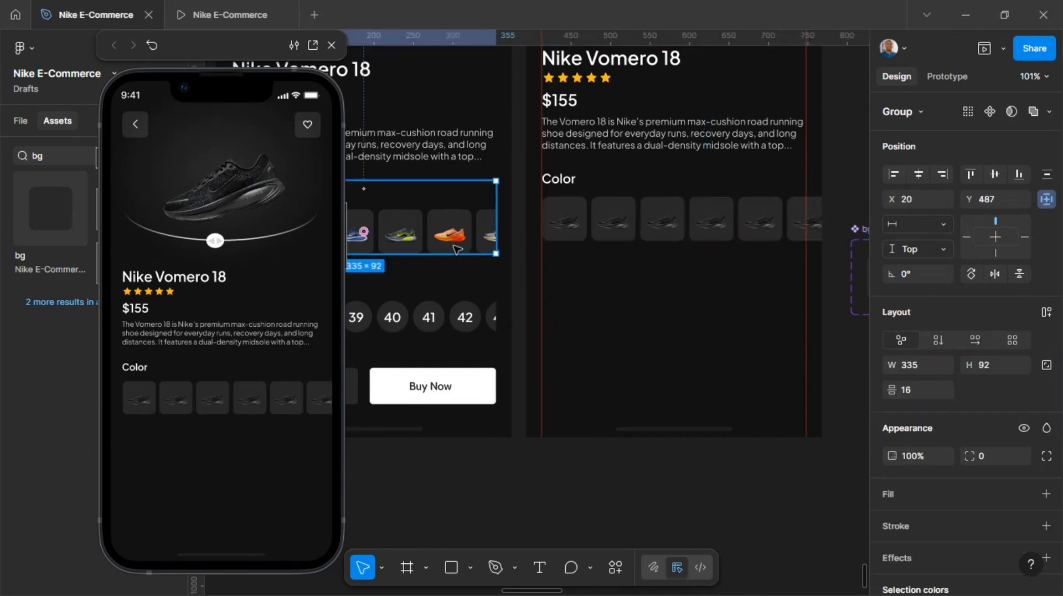
left_click(742, 304)
left_click(764, 220)
scroll(745, 219, "right", 5)
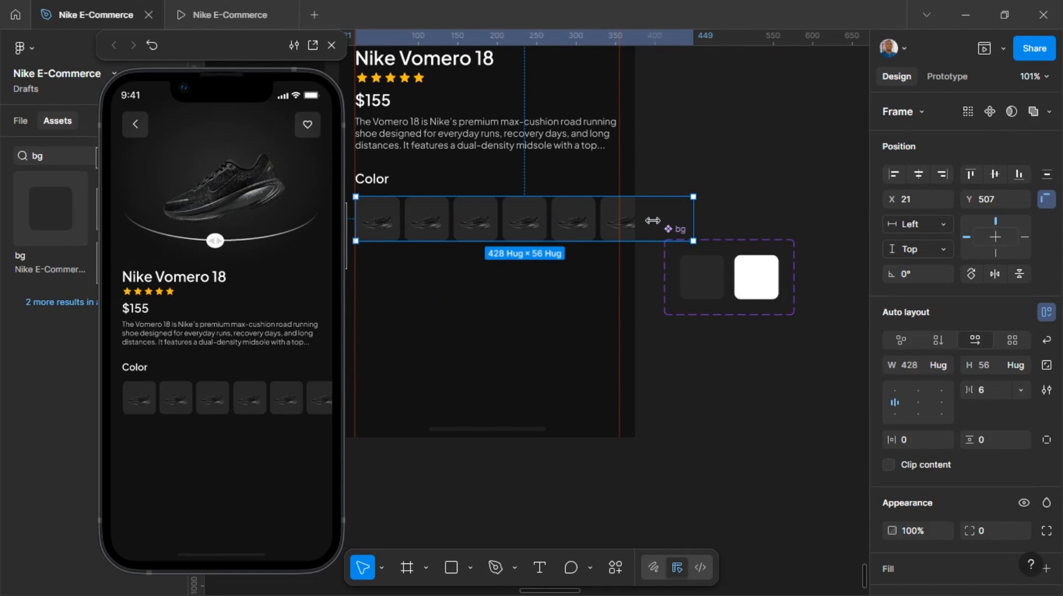
left_click_drag(652, 220, 618, 222)
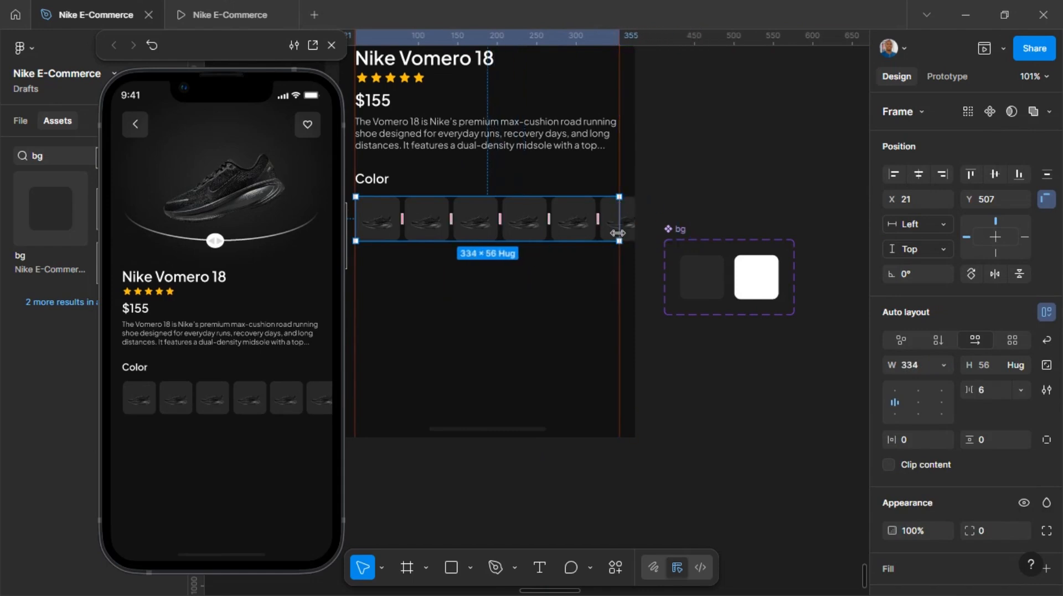
left_click(888, 464)
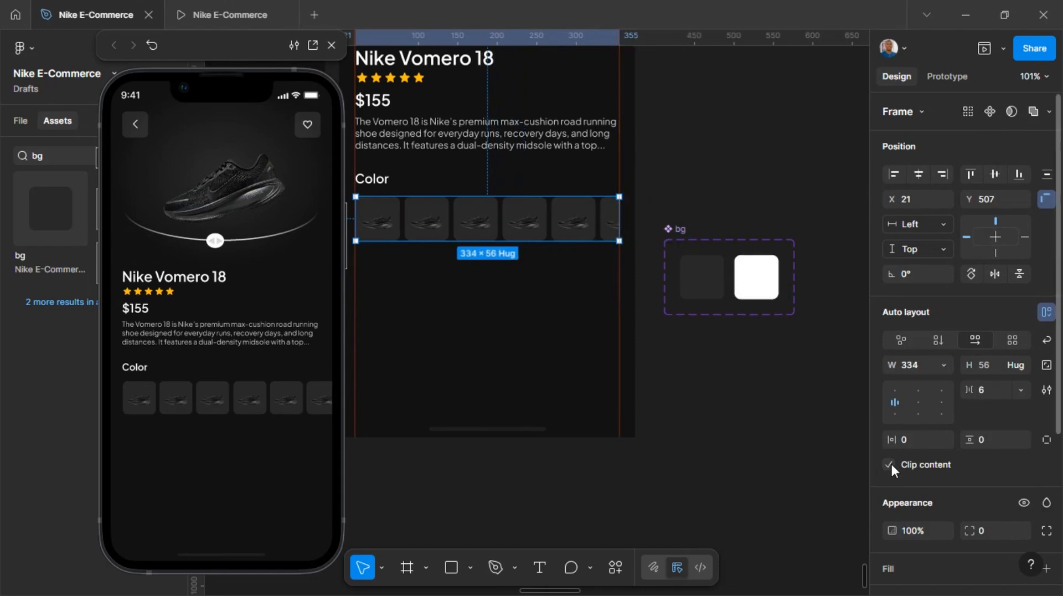
left_click(582, 331)
- Replace the shoe image in the second Color swatch with the red shoe file NIKE+VOMERO+18 (4)
scroll(580, 329, "left", 6)
scroll(582, 327, "right", 2)
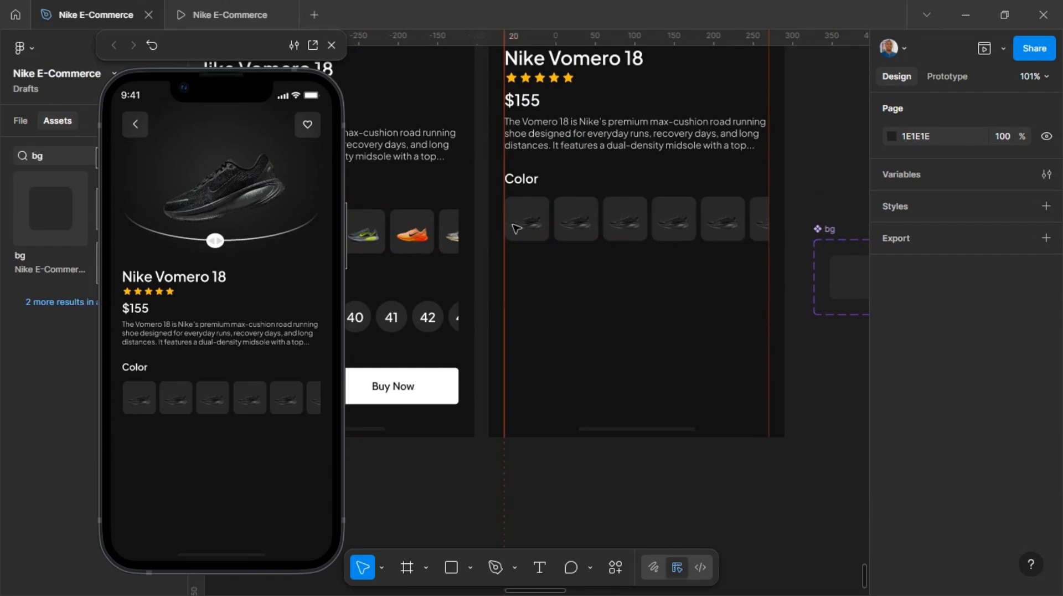
double_click(527, 230)
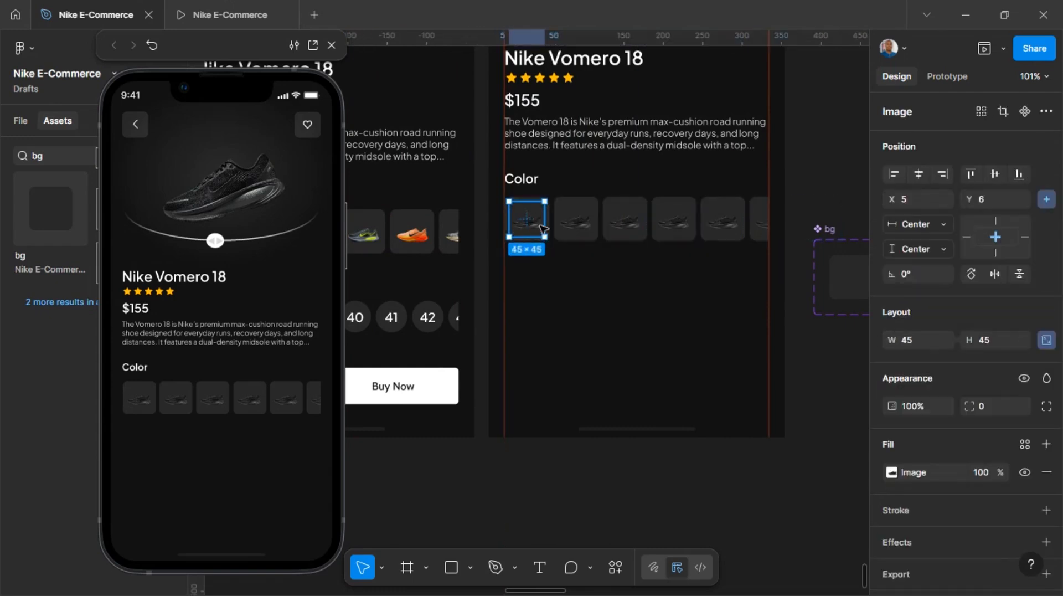
left_click(575, 221)
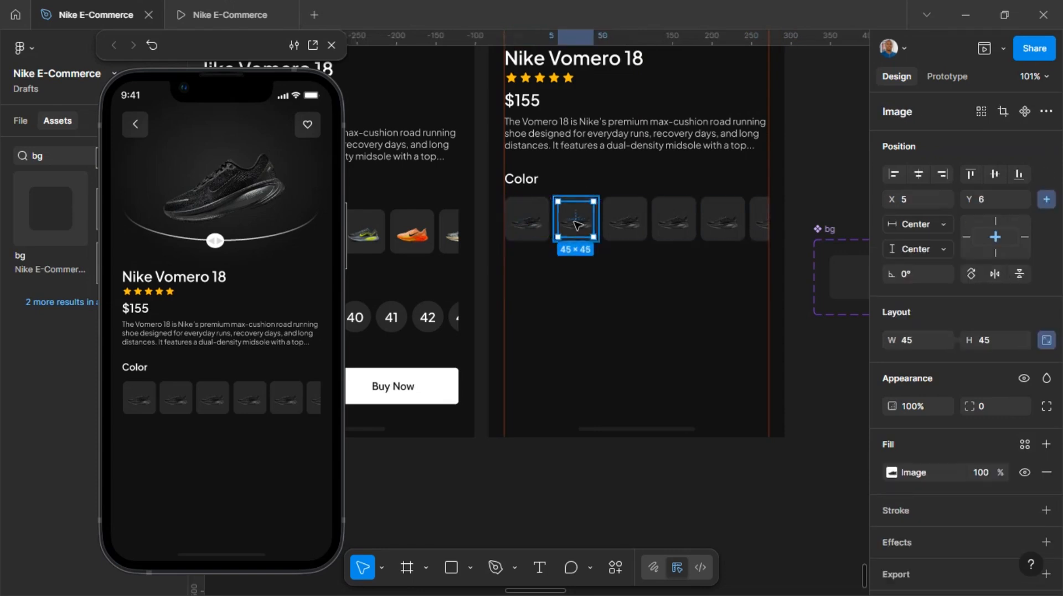
left_click(892, 473)
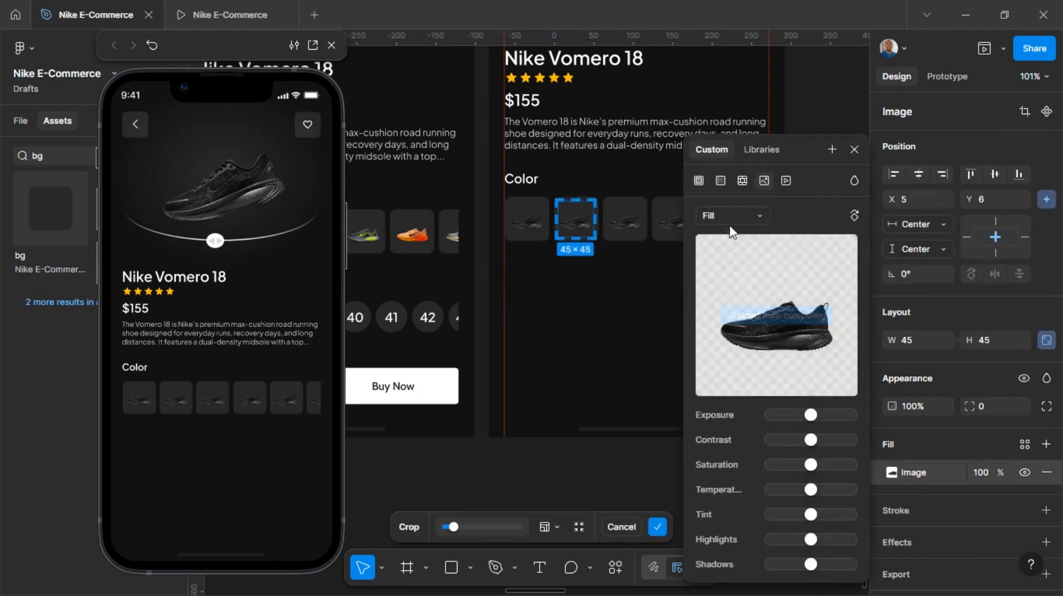
left_click(730, 220)
left_click(730, 214)
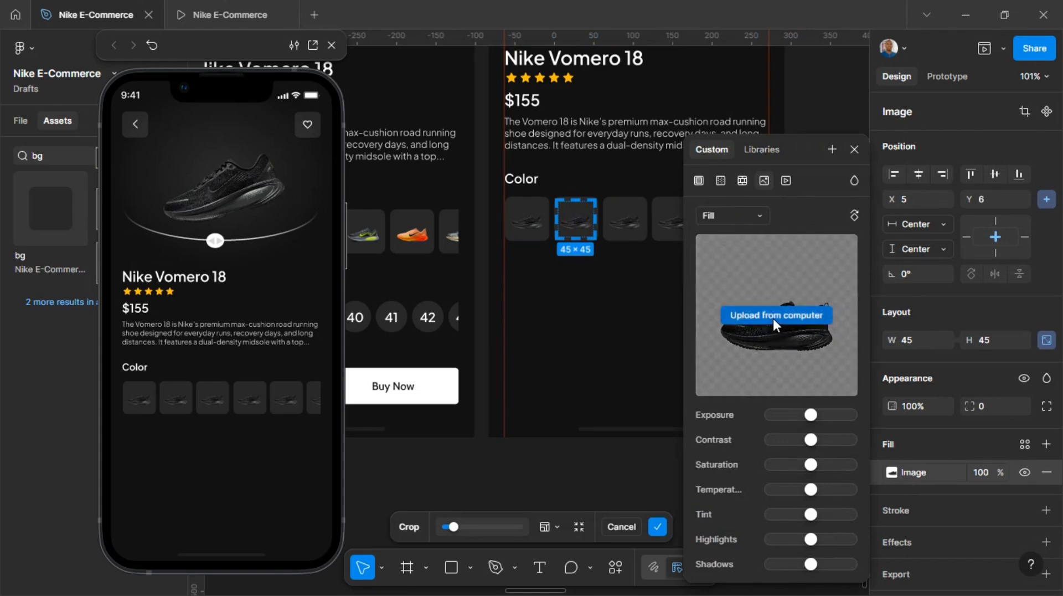
left_click(773, 320)
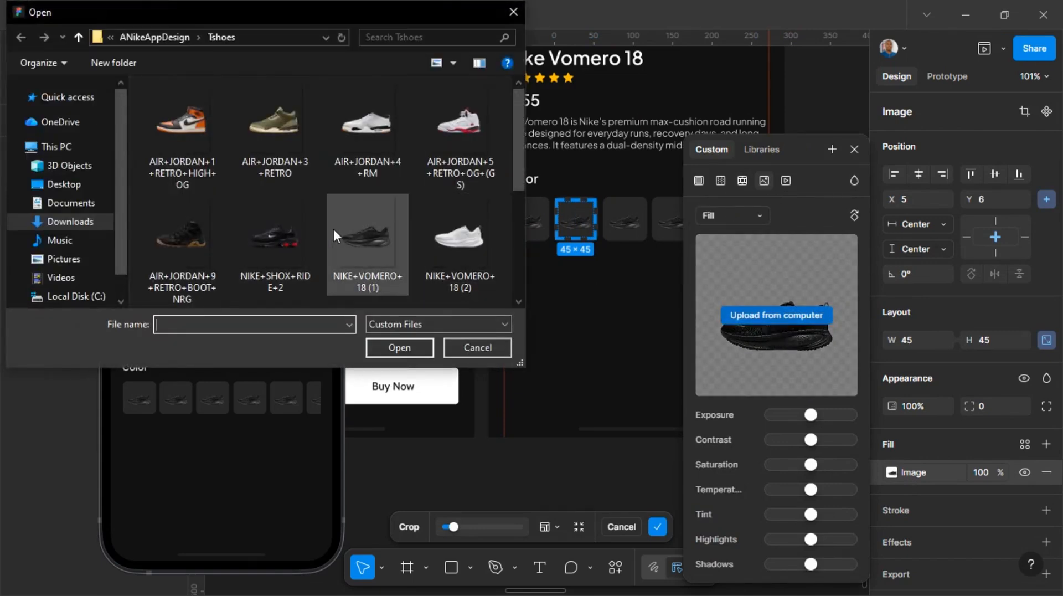
scroll(330, 228, "down", 2)
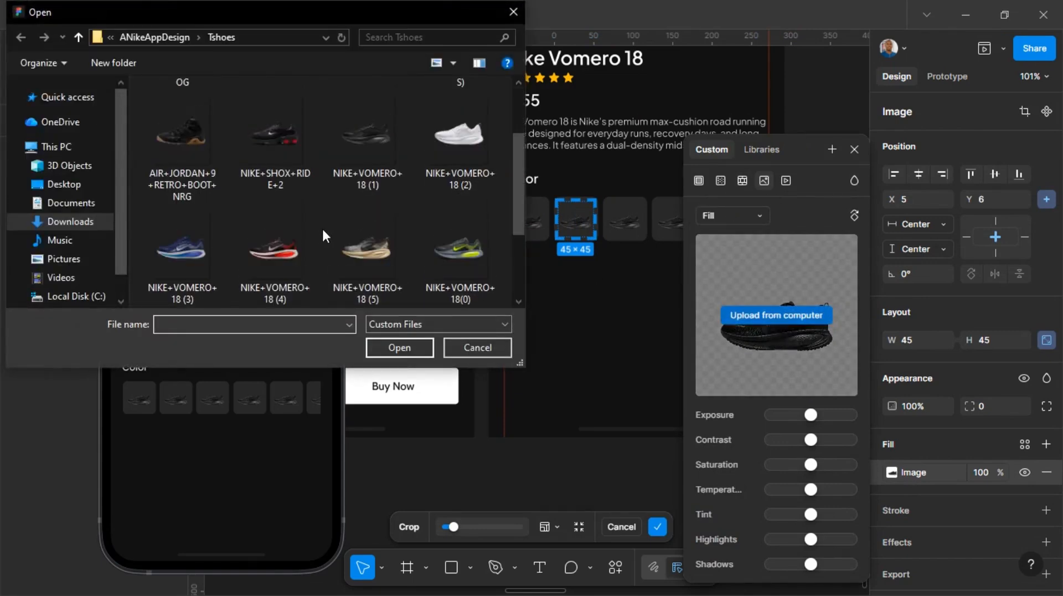
double_click(273, 230)
- Replace the shoe image in the third Color swatch with the blue shoe file NIKE+VOMERO+18 (3)
left_click(623, 223)
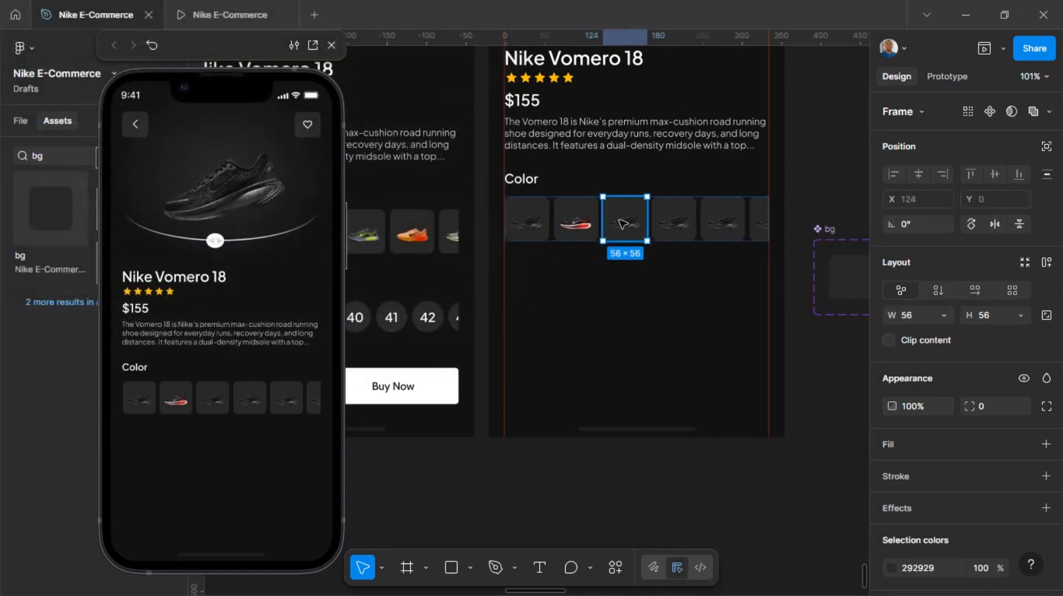
double_click(622, 223)
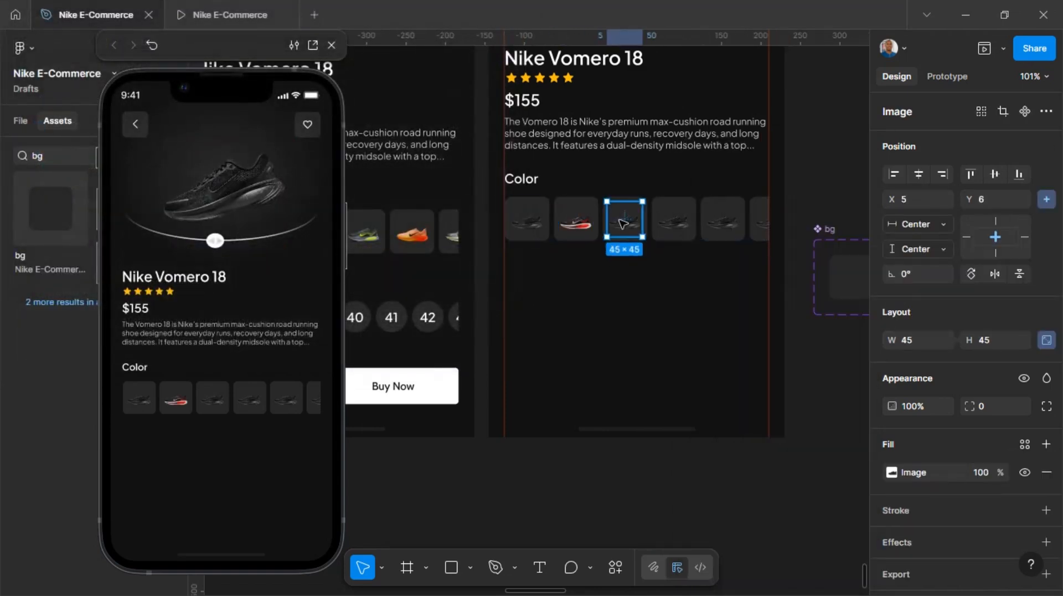
left_click(891, 472)
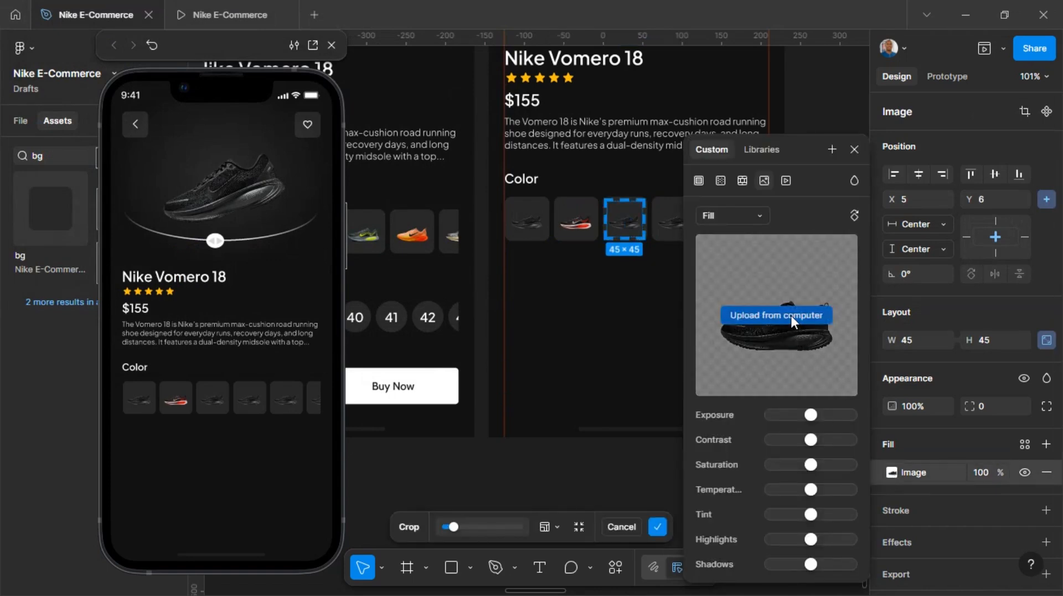
left_click(788, 315)
scroll(314, 235, "down", 3)
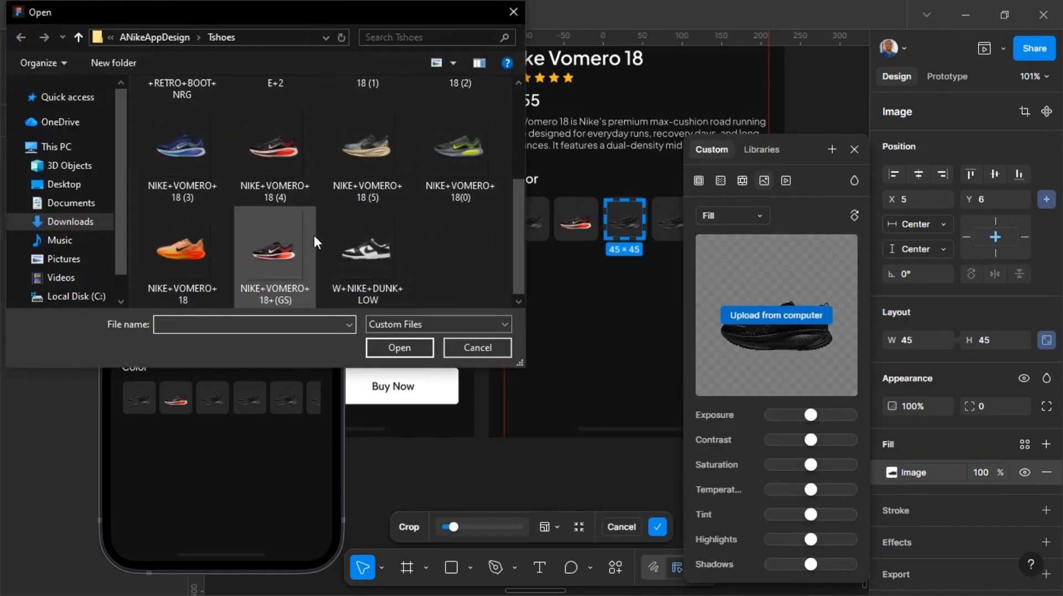
double_click(181, 150)
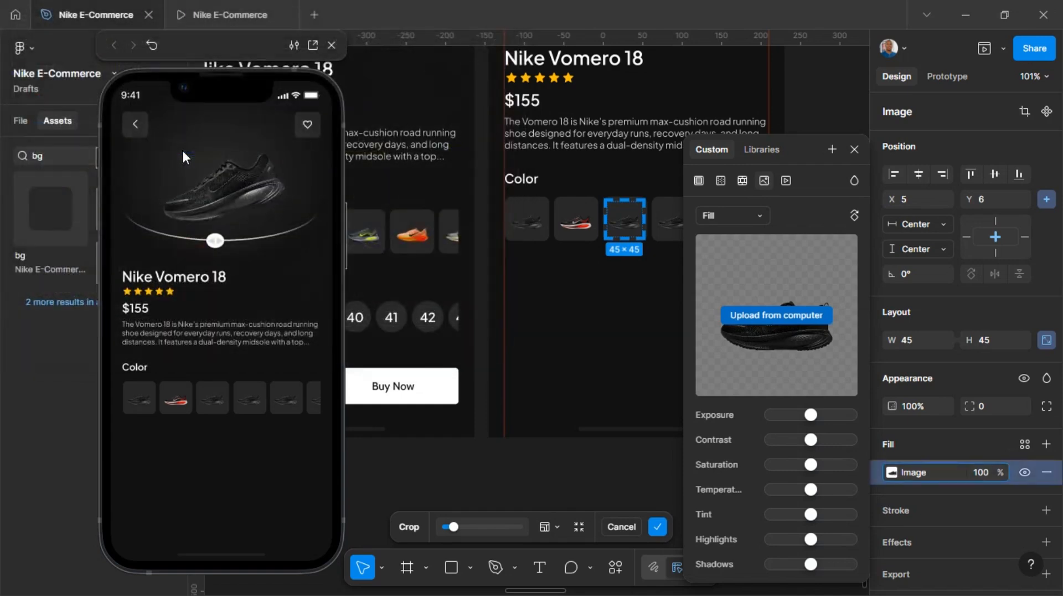
scroll(574, 459, "down", 3)
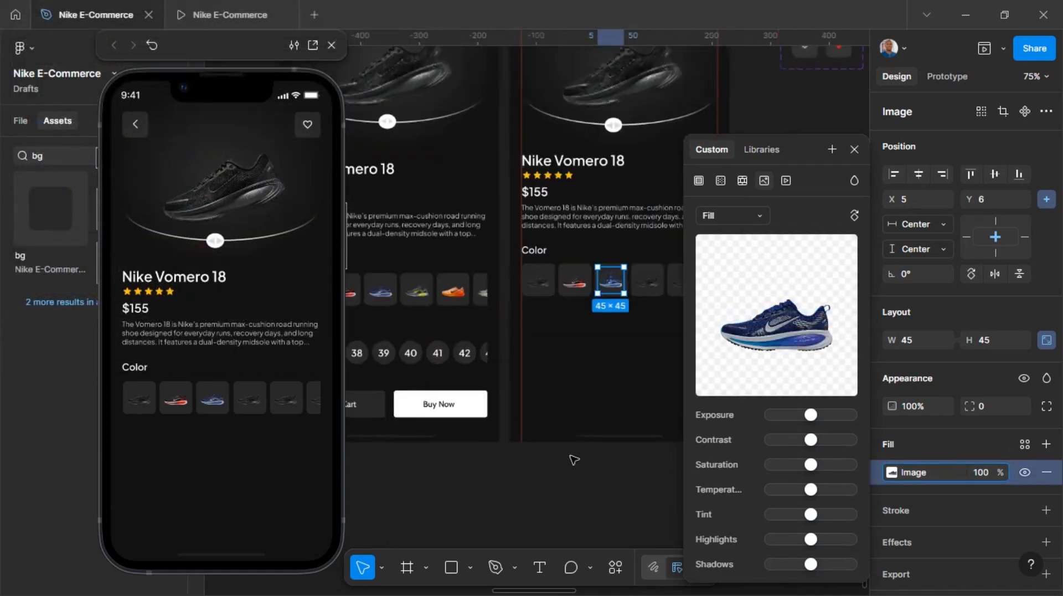
left_click(571, 458)
- Move the bg component set directly beneath the Fav component set, to about X 377, Y 11857
scroll(669, 287, "up", 2)
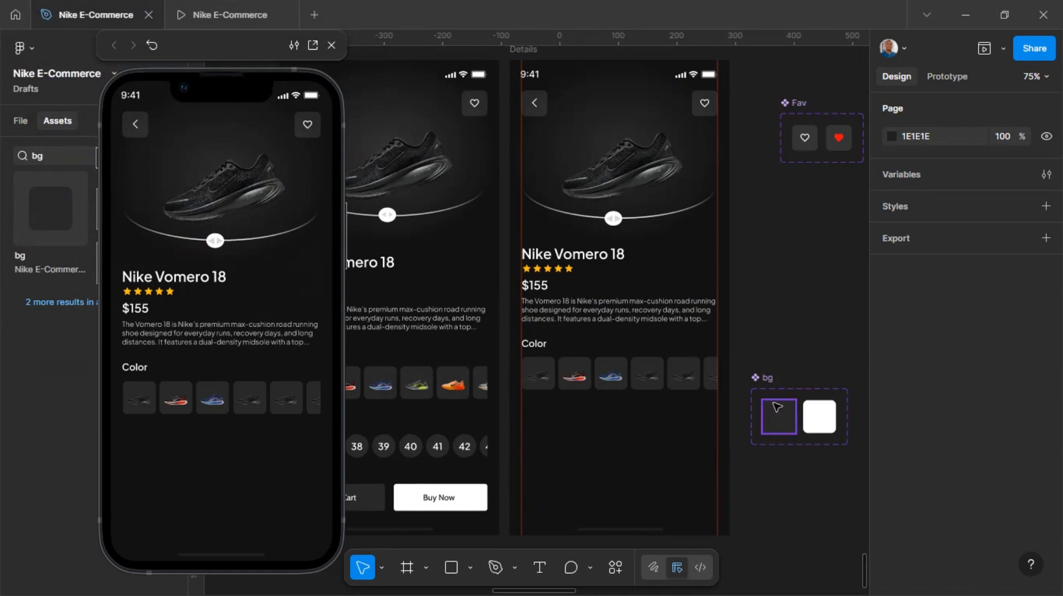
left_click_drag(771, 380, 800, 183)
scroll(793, 199, "left", 1)
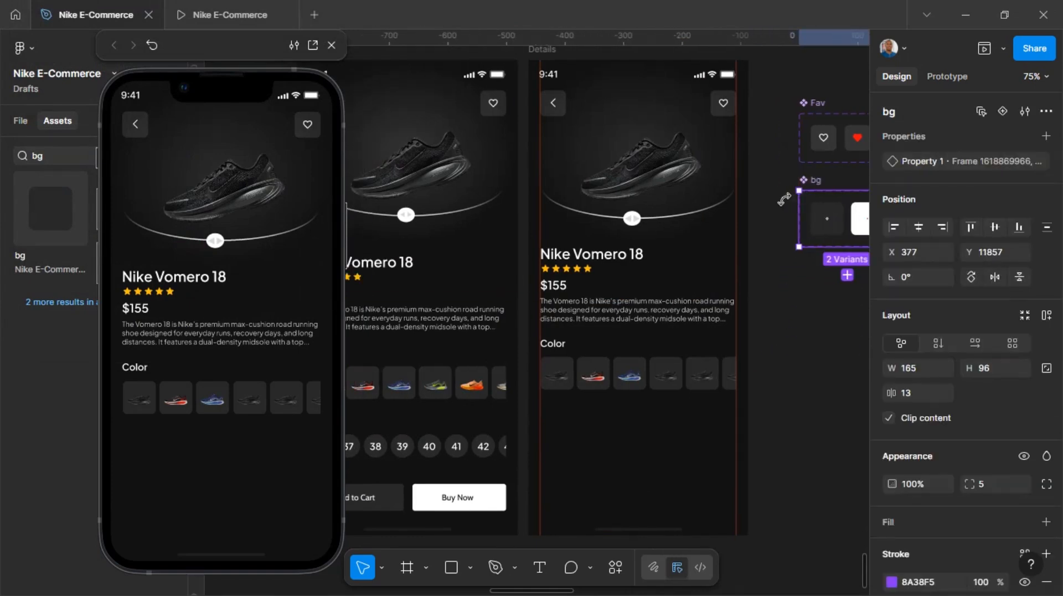
- Examine the Size section in the finished Details design and its prototype, and the Fav and bg component sets beside the new screen
scroll(636, 210, "down", 4)
scroll(607, 242, "left", 3)
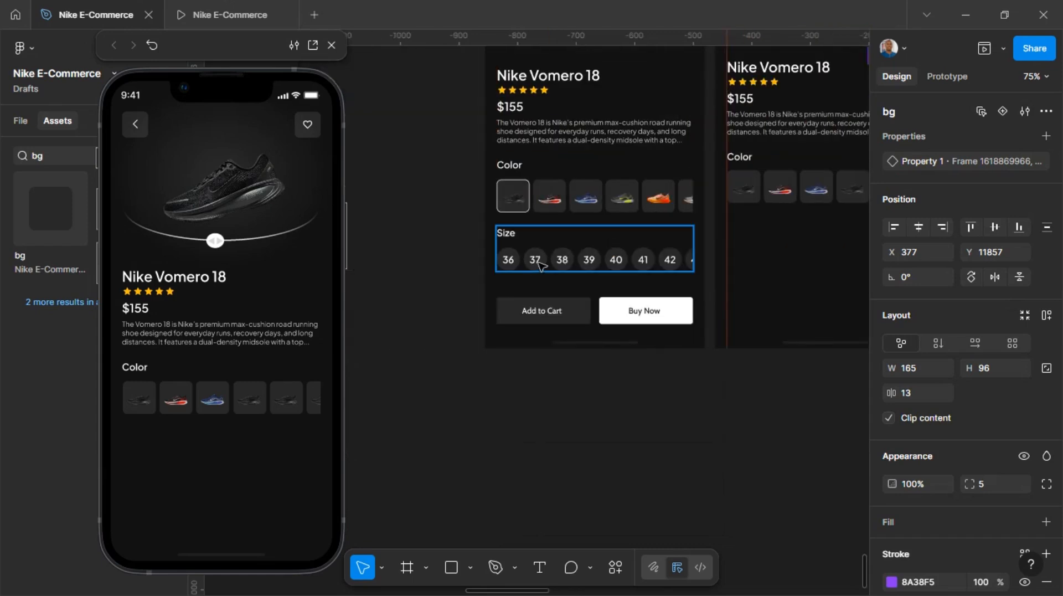
left_click(230, 16)
left_click(574, 359)
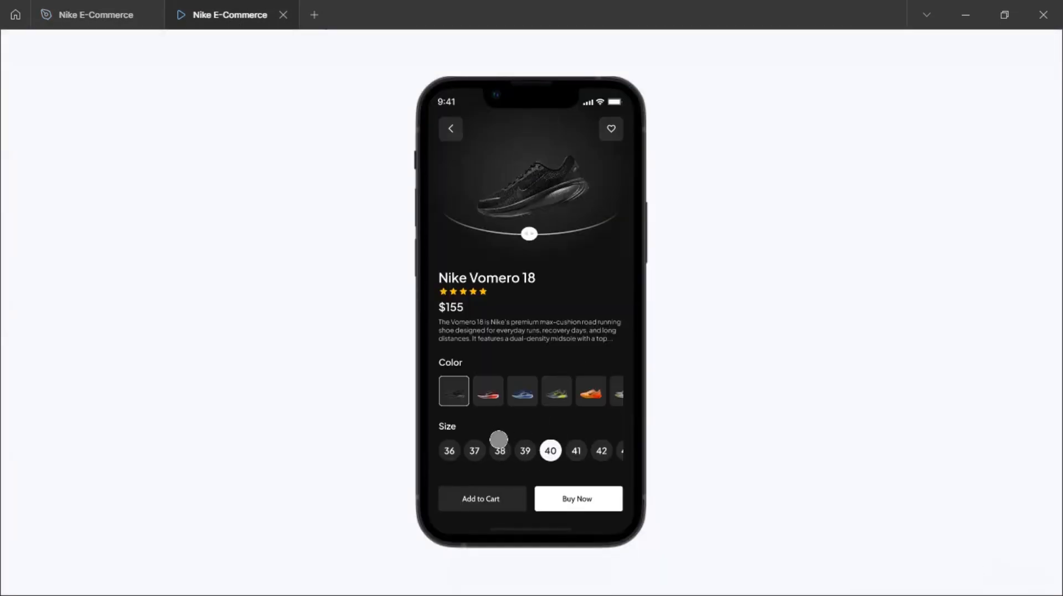
left_click(108, 12)
scroll(587, 249, "right", 2)
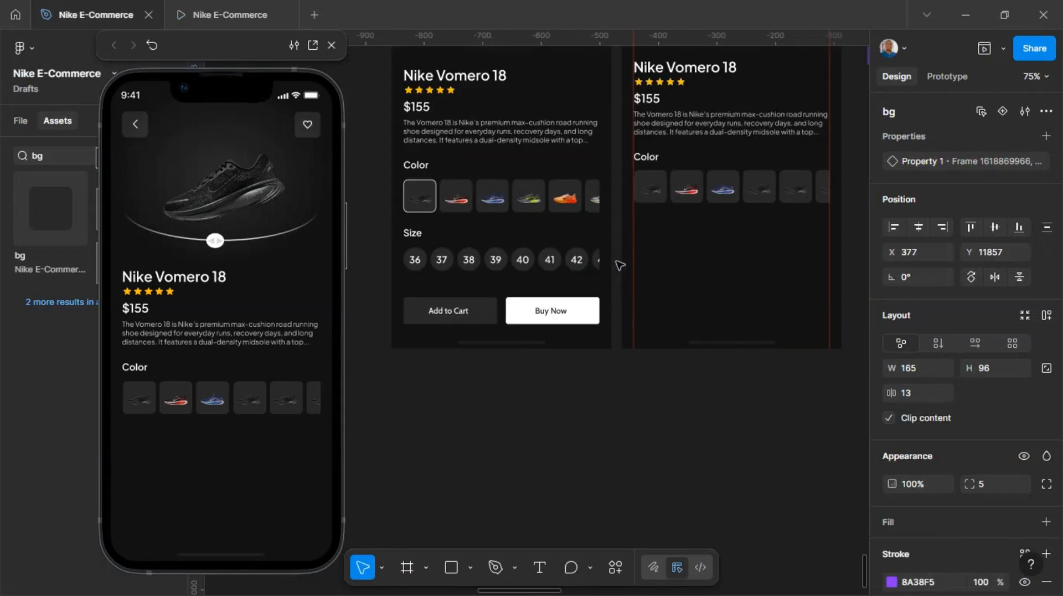
scroll(735, 275, "up", 1)
scroll(759, 270, "right", 4)
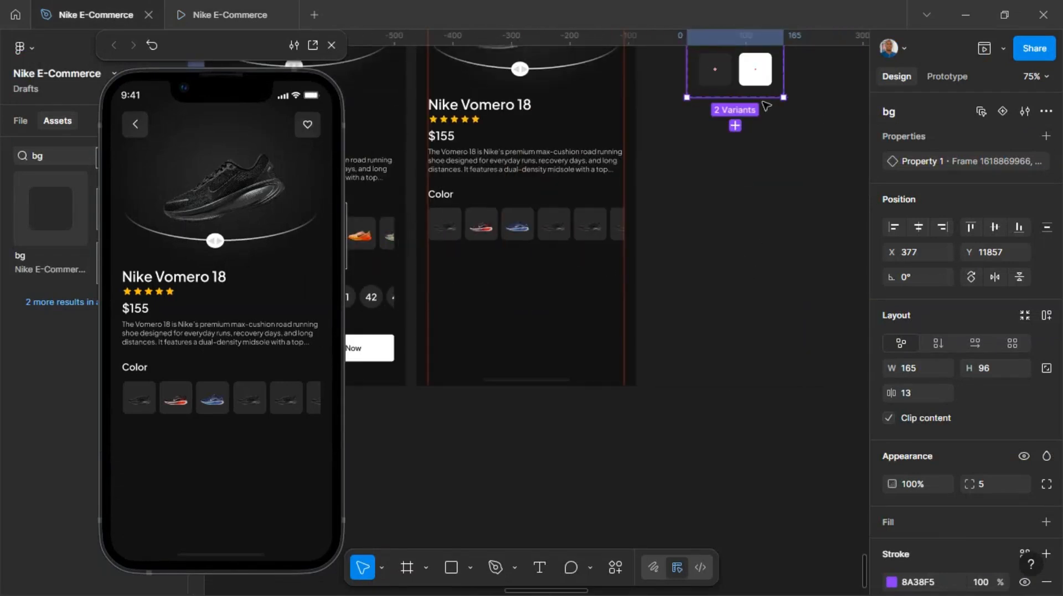
scroll(747, 79, "up", 2)
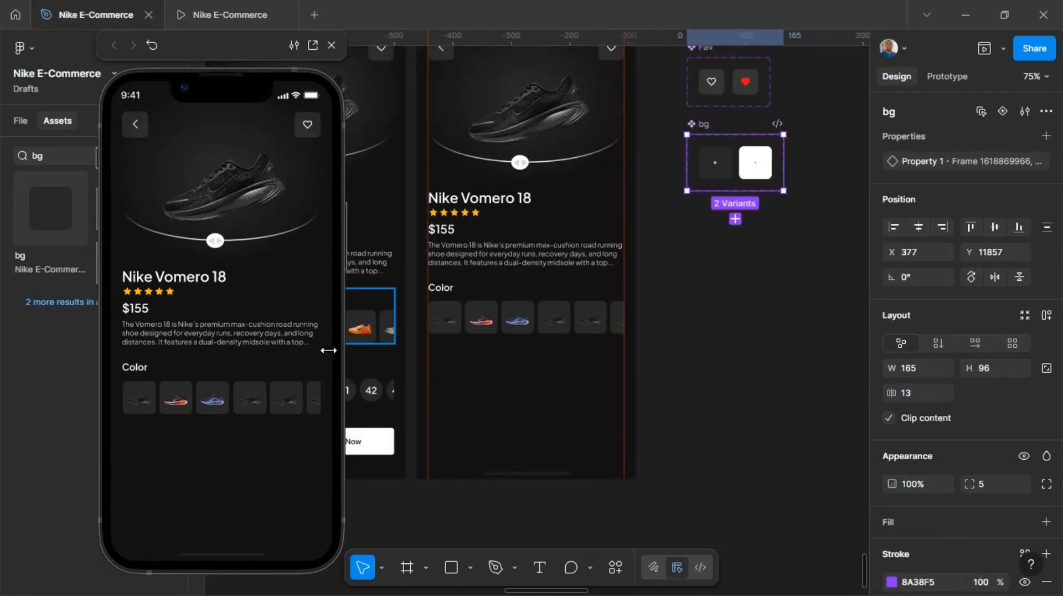
scroll(430, 396, "left", 1)
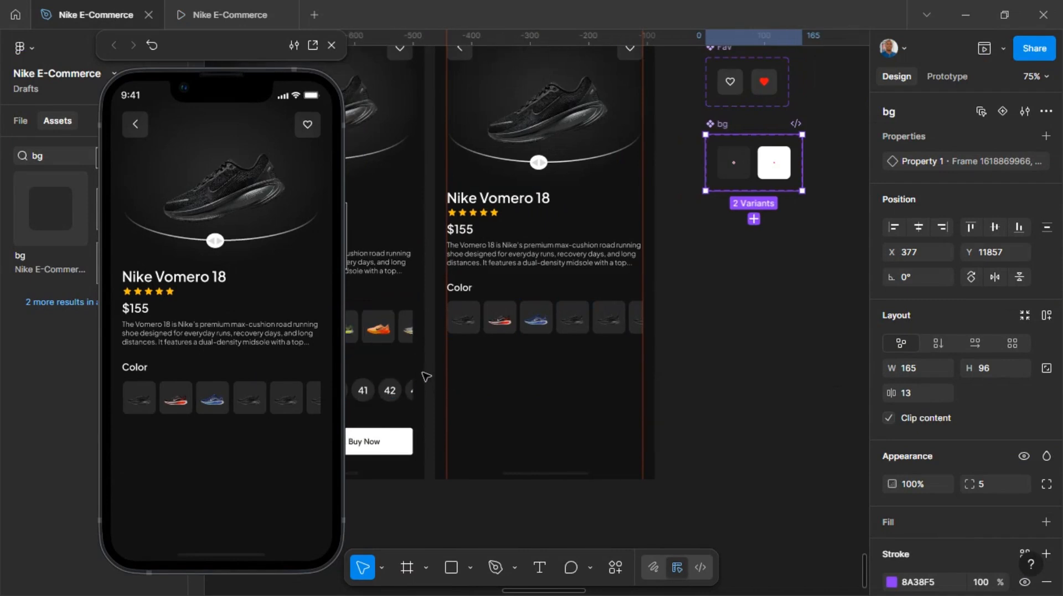
scroll(792, 70, "up", 2)
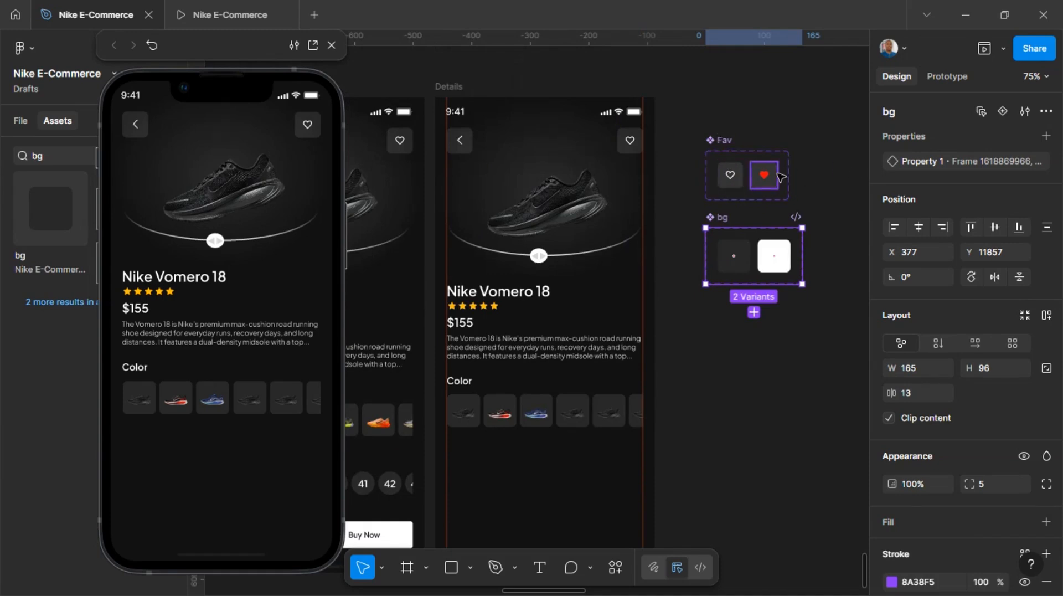
- Copy the Size section with the Add to Cart and Buy Now buttons from the finished Details screen to below the new screen's swatch row
scroll(781, 176, "down", 2)
scroll(484, 363, "left", 4)
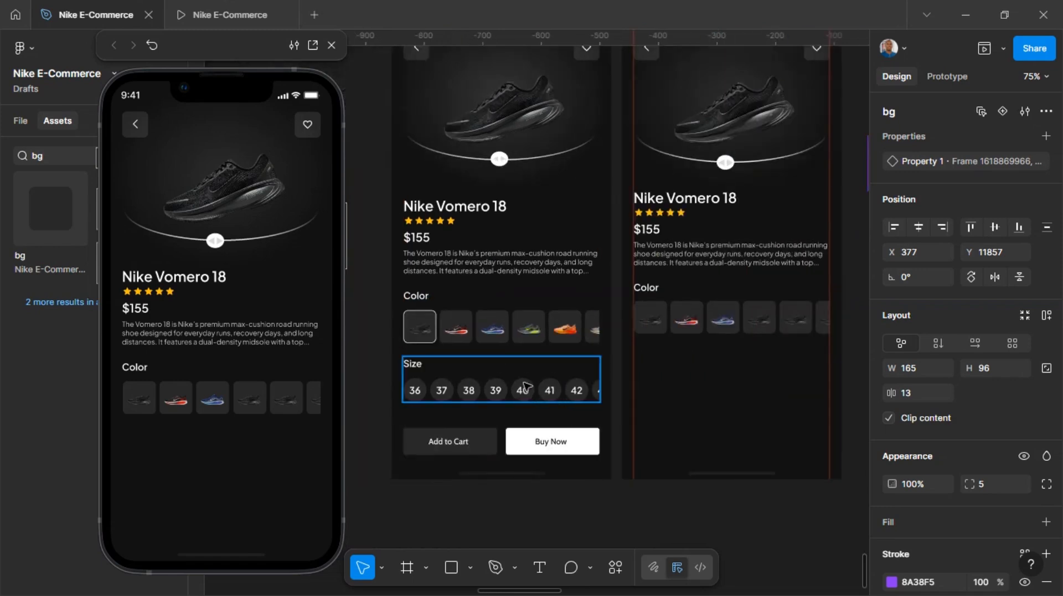
left_click(554, 450)
left_click(450, 441, "shift")
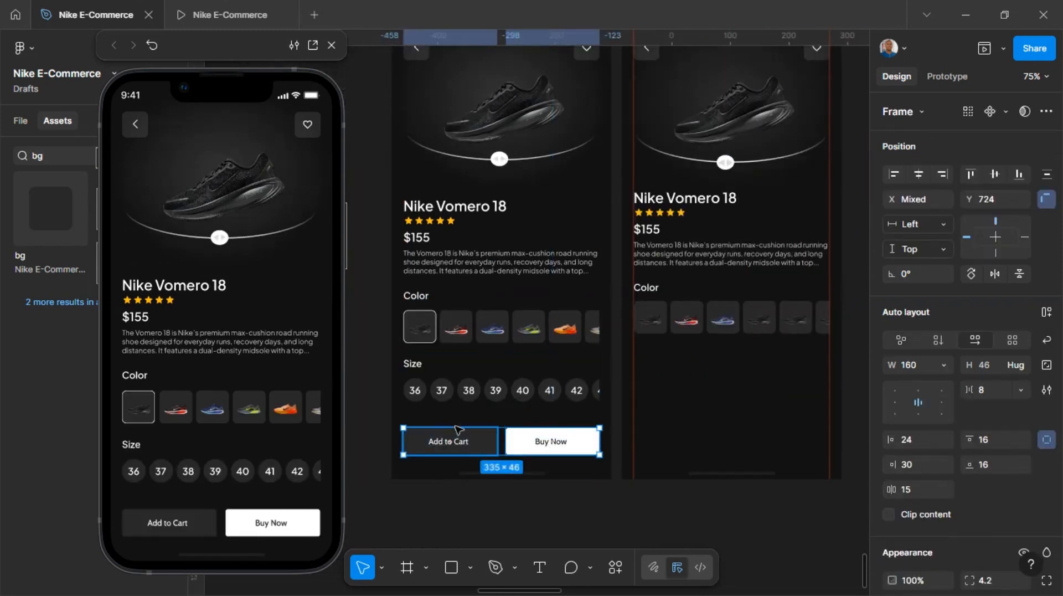
left_click(478, 383, "shift")
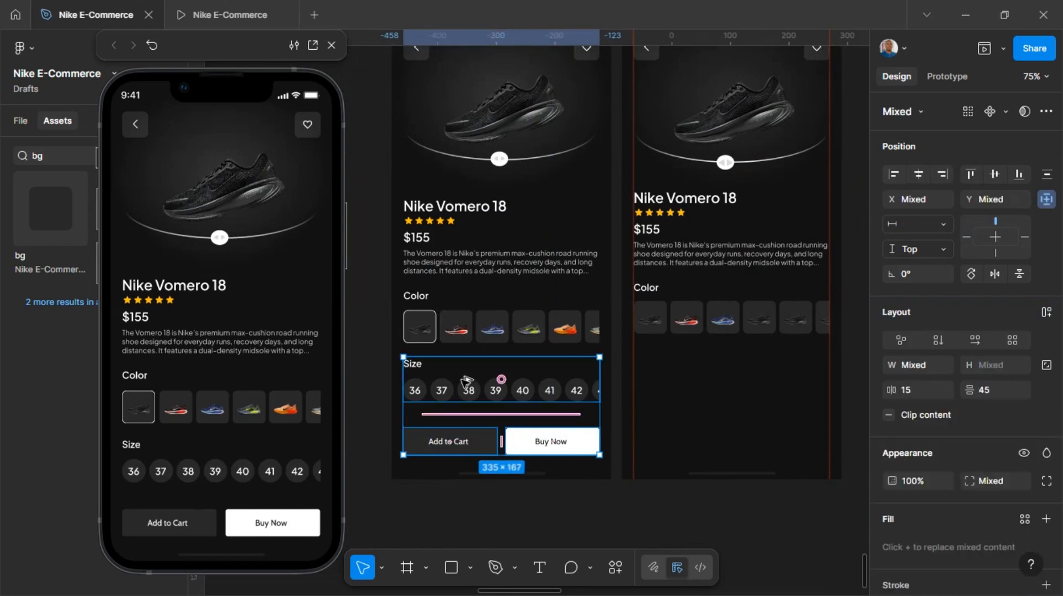
left_click_drag(465, 381, 696, 369)
scroll(695, 372, "right", 5)
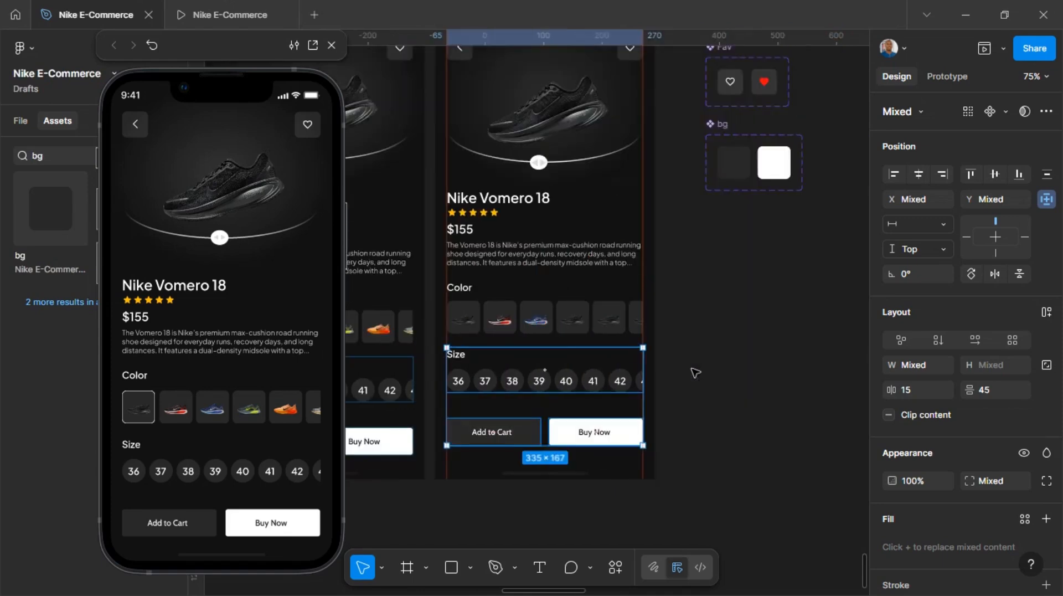
scroll(692, 366, "left", 3)
- Test the black and red colour swatches in the running prototype and check how the main shoe image responds
mouse_move(261, 18)
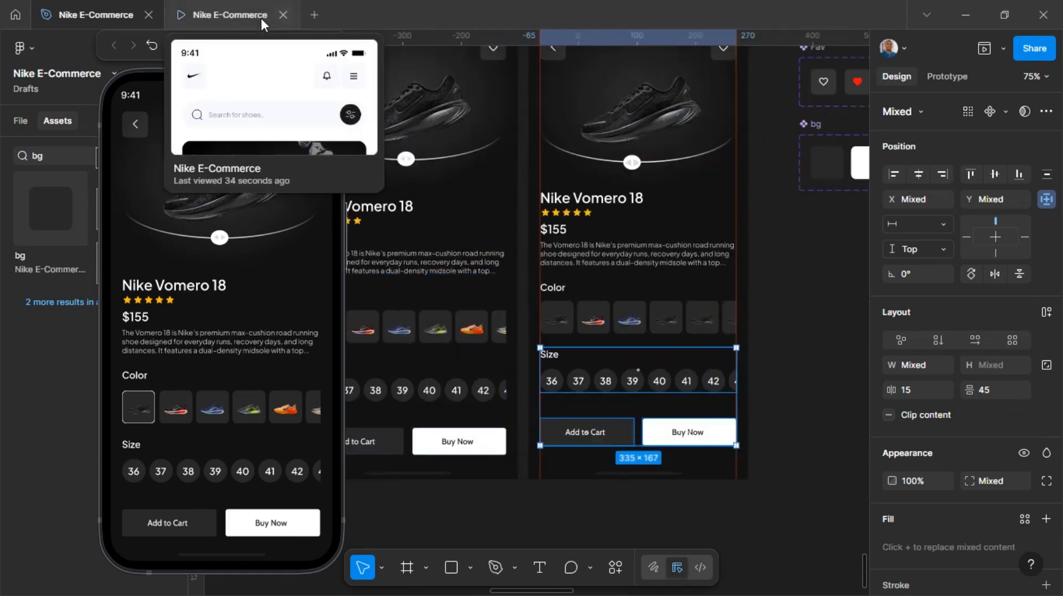
left_click(227, 6)
left_click(521, 405)
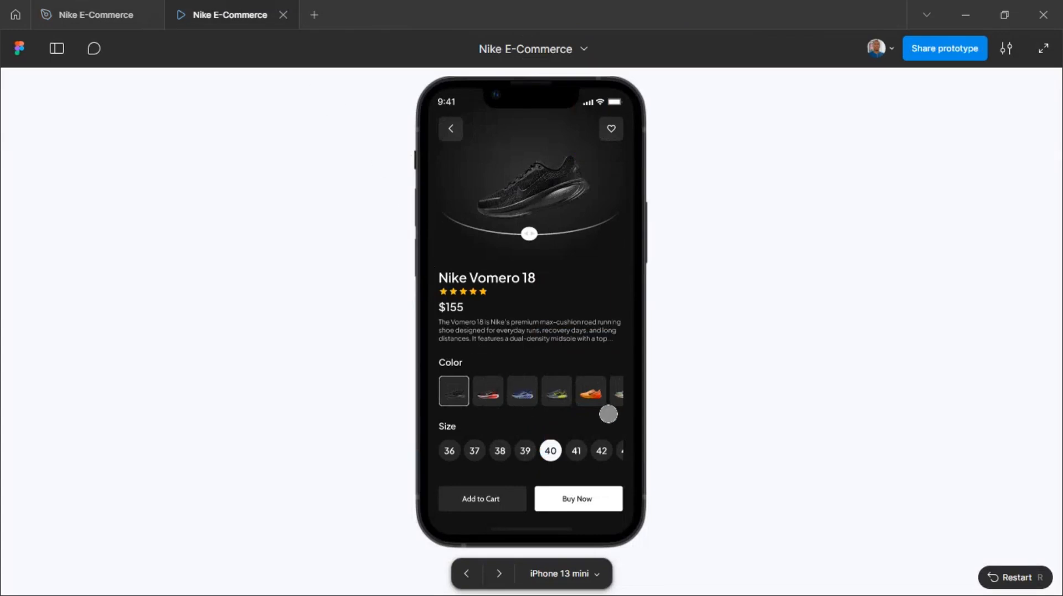
left_click(493, 384)
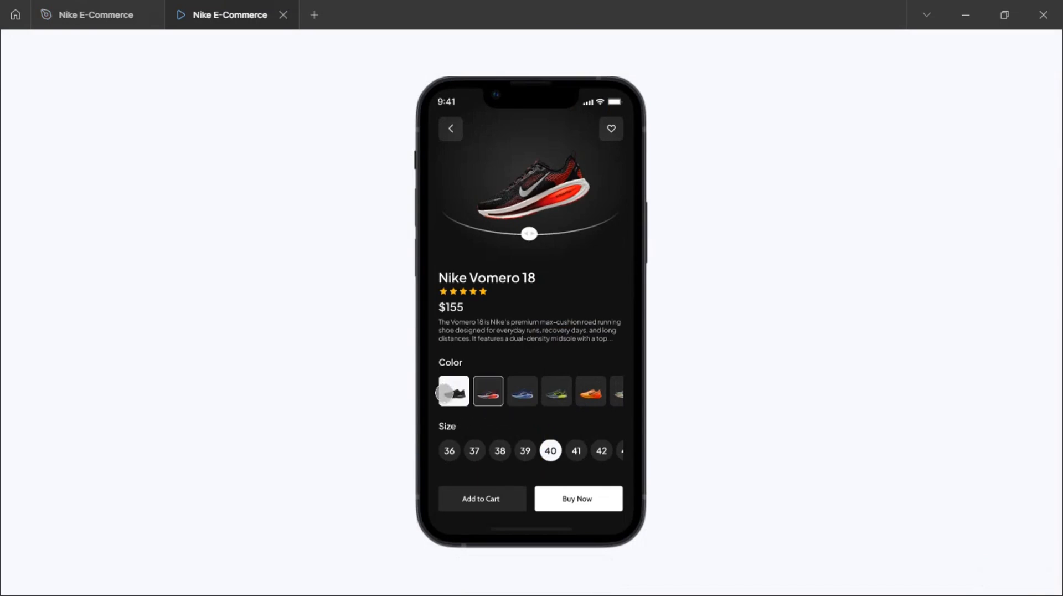
left_click(452, 396)
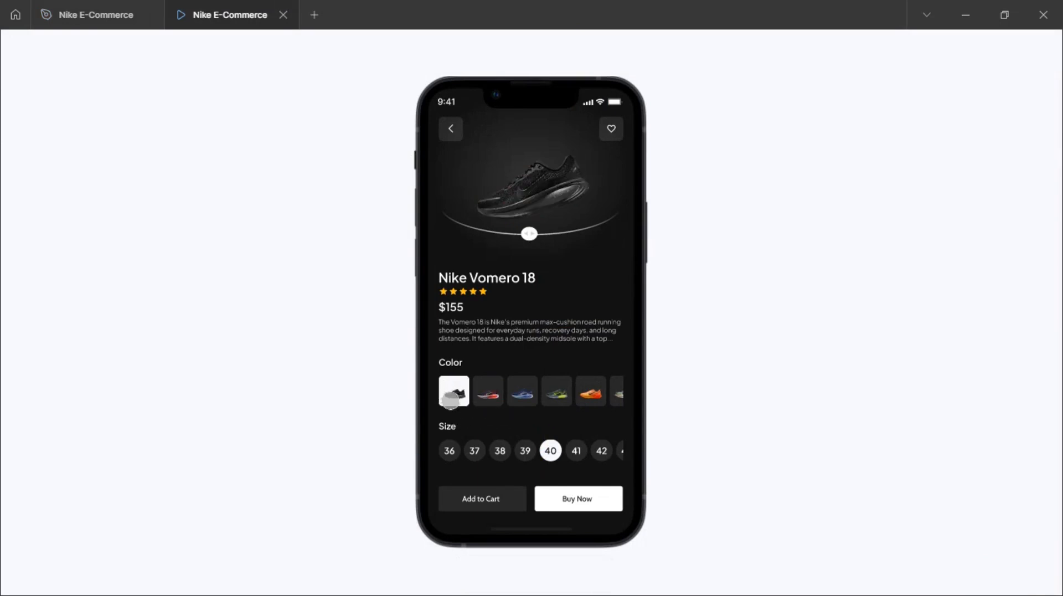
left_click(481, 393)
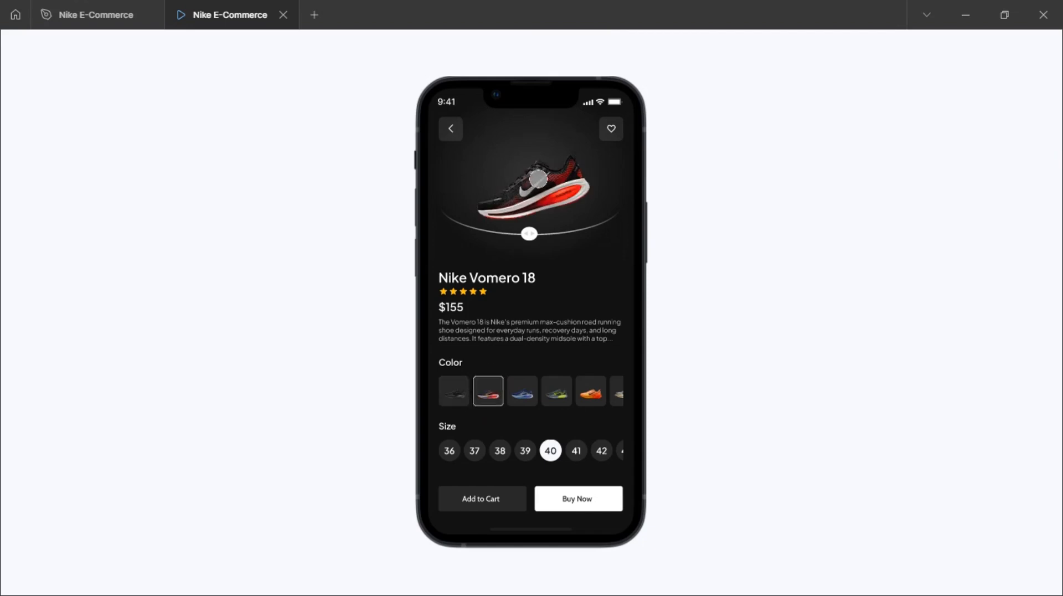
left_click(97, 17)
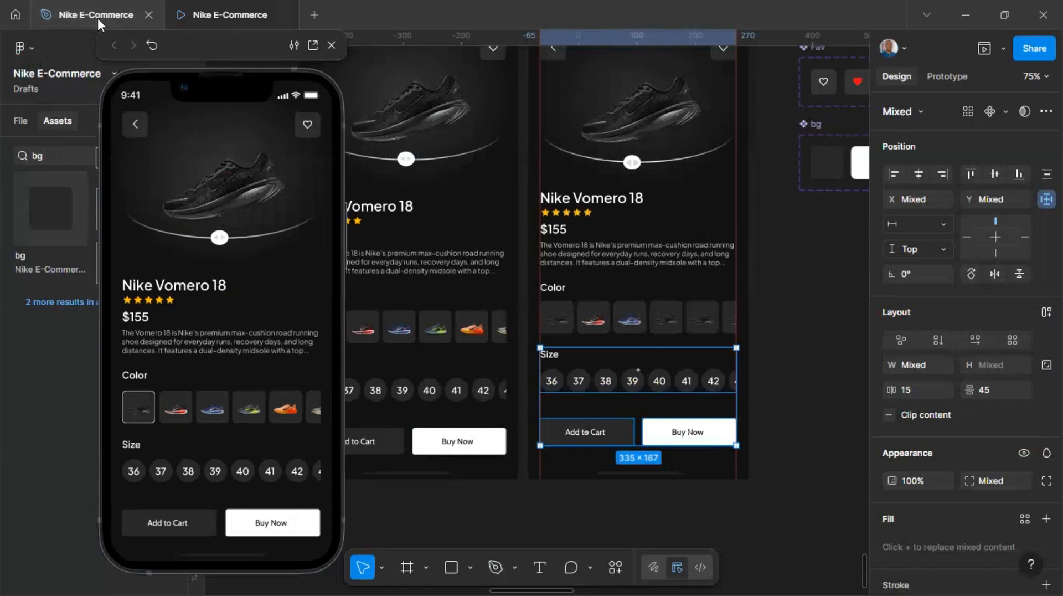
- Duplicate the new Details frame and place the copy below the existing screens at about X 85, Y 12752
scroll(552, 200, "down", 3)
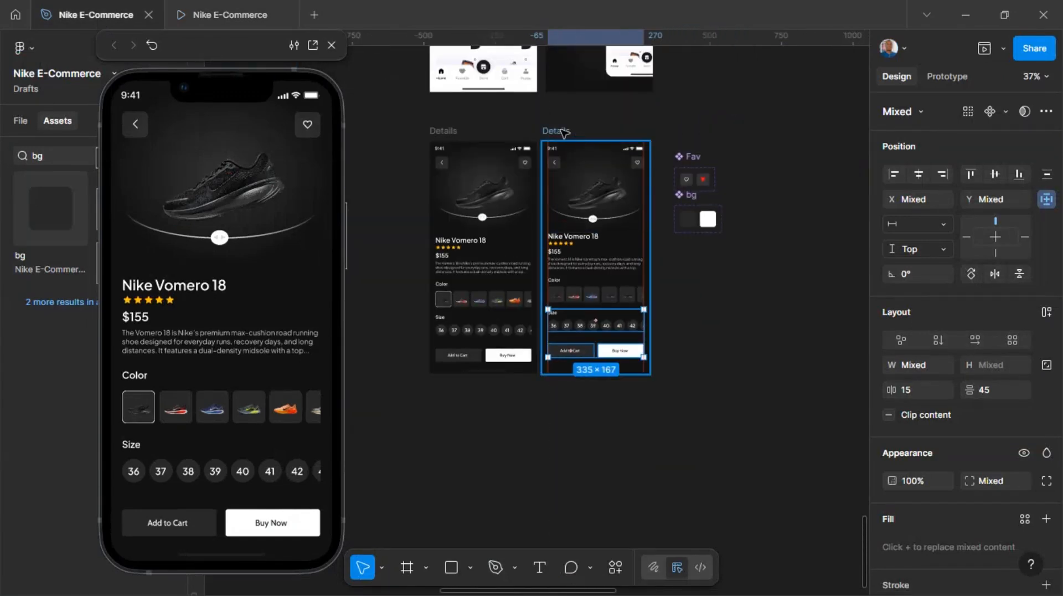
left_click(563, 133)
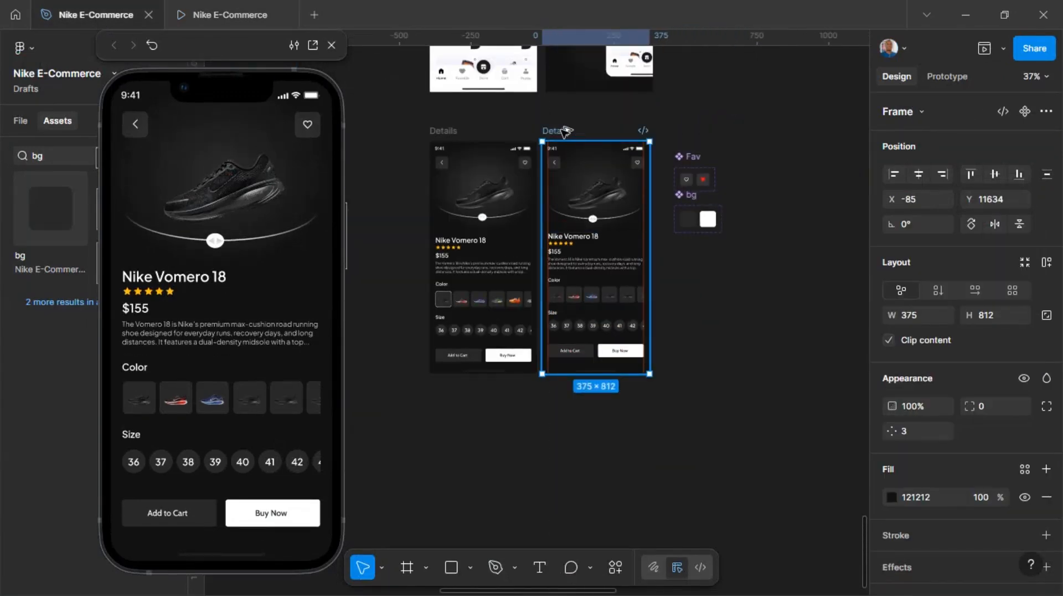
left_click_drag(581, 174, 612, 449)
scroll(631, 360, "down", 5)
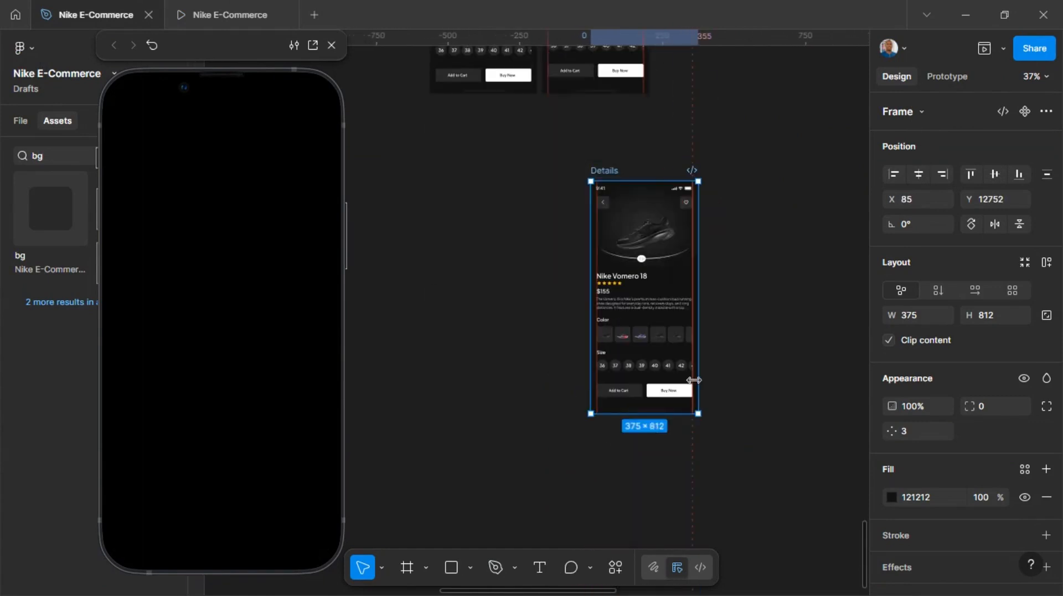
- Duplicate the Details frame twice to form a row of three screens spaced 19 px apart at Y 12752
scroll(635, 340, "up", 5)
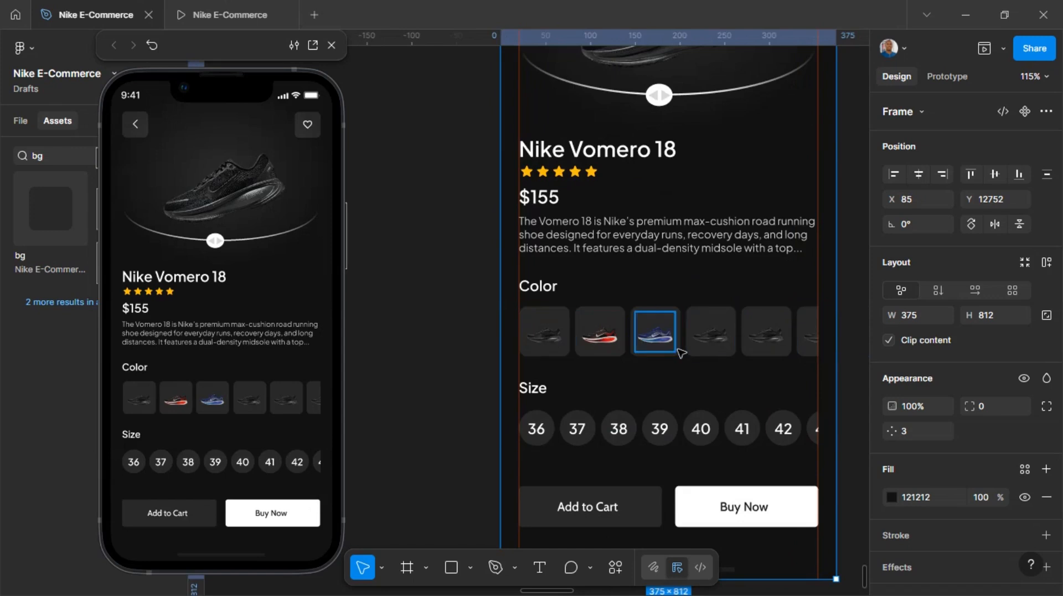
scroll(678, 346, "down", 5)
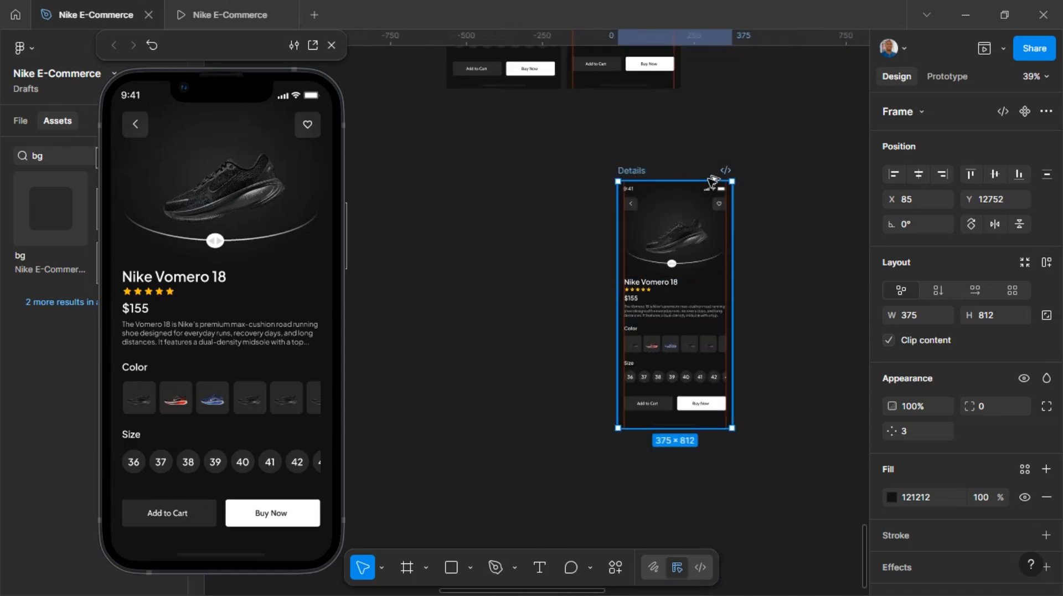
left_click_drag(712, 180, 825, 170)
scroll(756, 177, "right", 2)
scroll(822, 170, "right", 6)
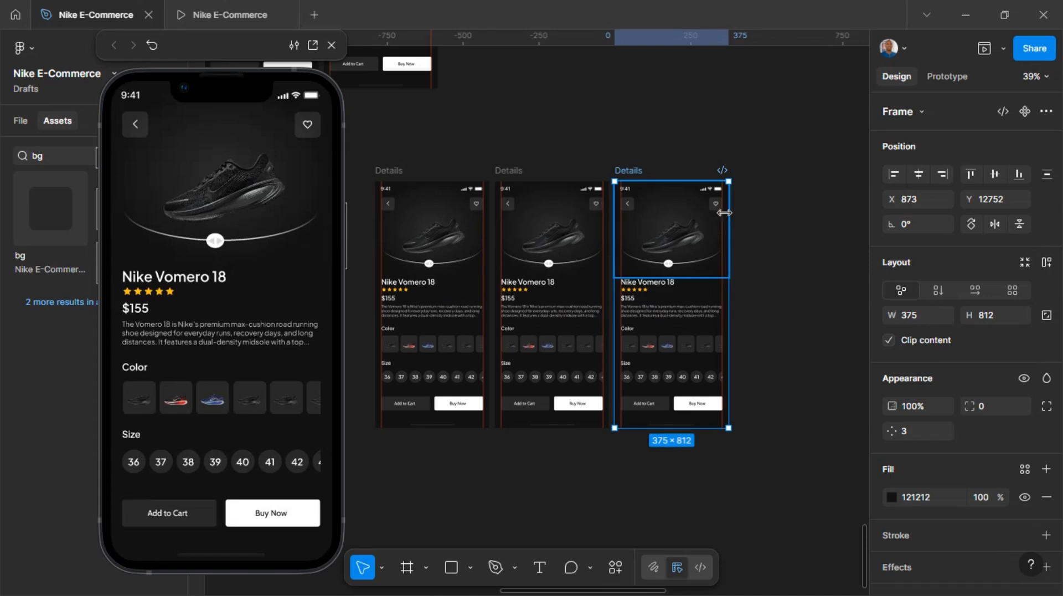
- Try to combine the three Details frames into one component set
scroll(609, 257, "left", 3)
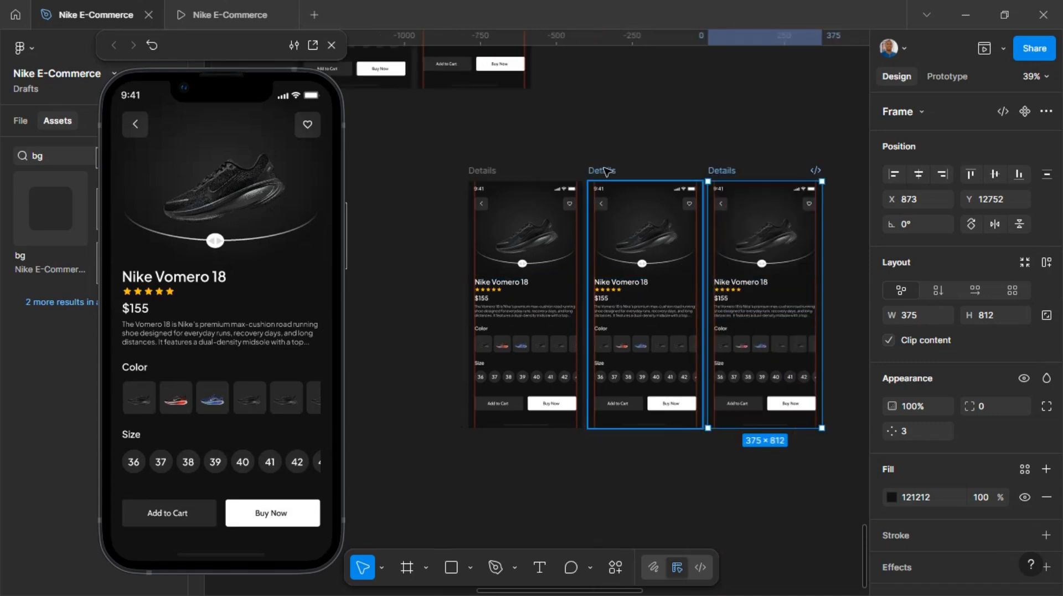
left_click(608, 171, "shift")
left_click(483, 170, "shift")
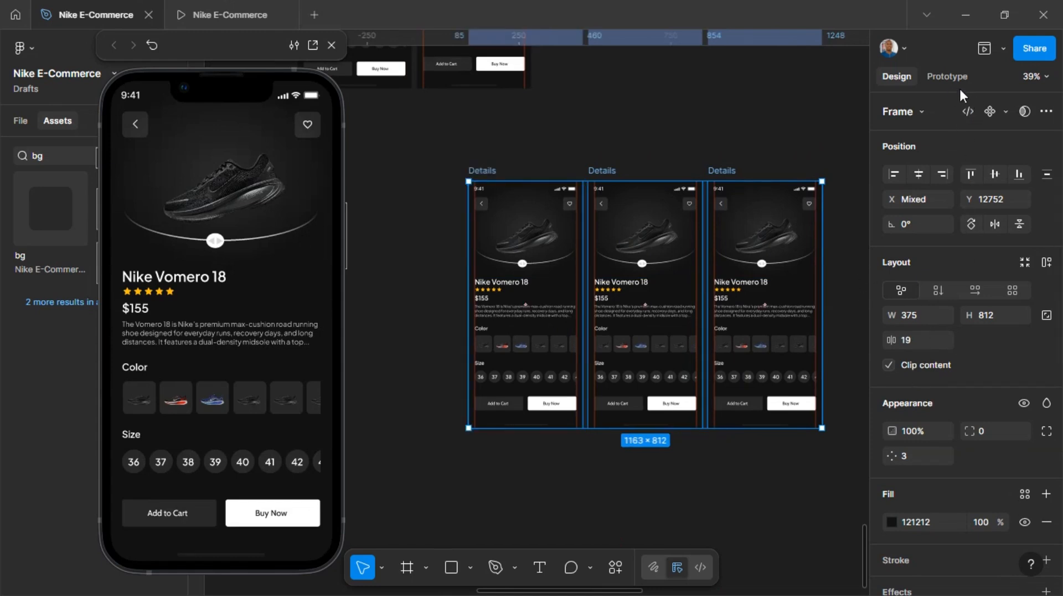
left_click(1006, 111)
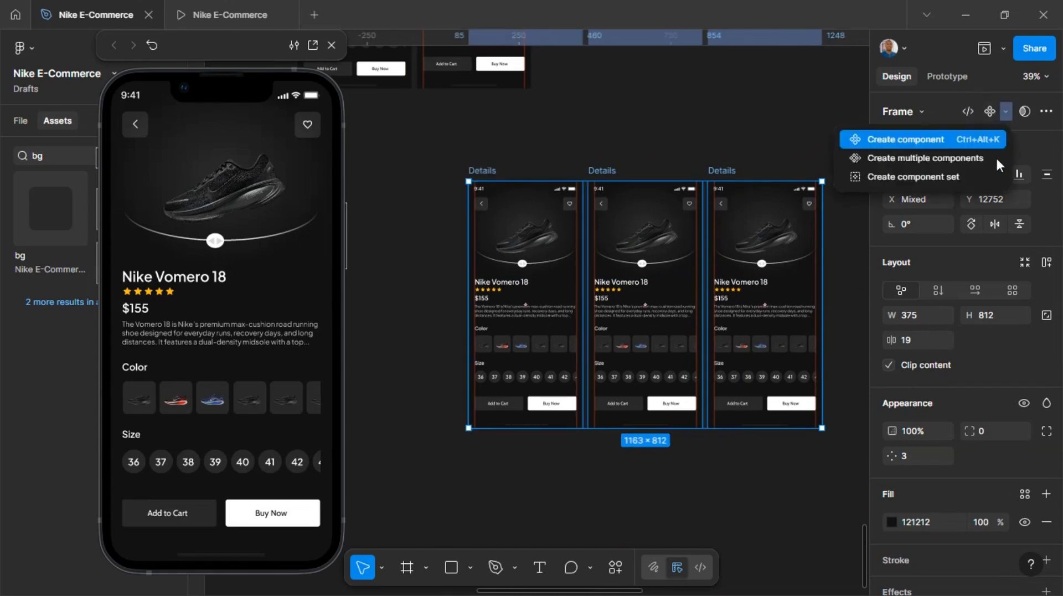
left_click(950, 186)
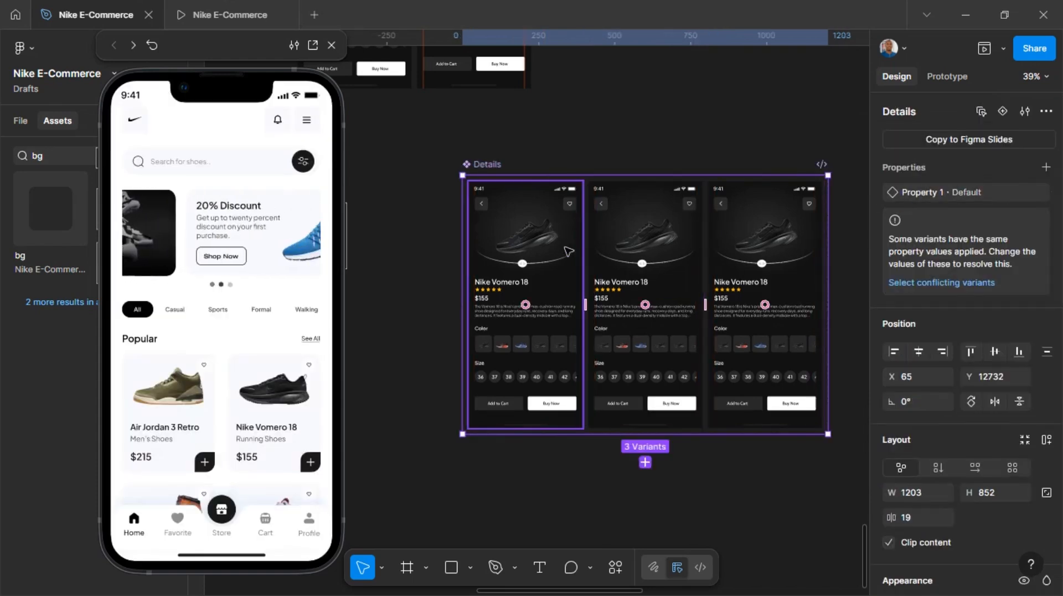
key("ctrl+z")
- Replace the main shoe image in the middle Details frame with the red and black NIKE+VOMERO+18 (4) picture
left_click(639, 245)
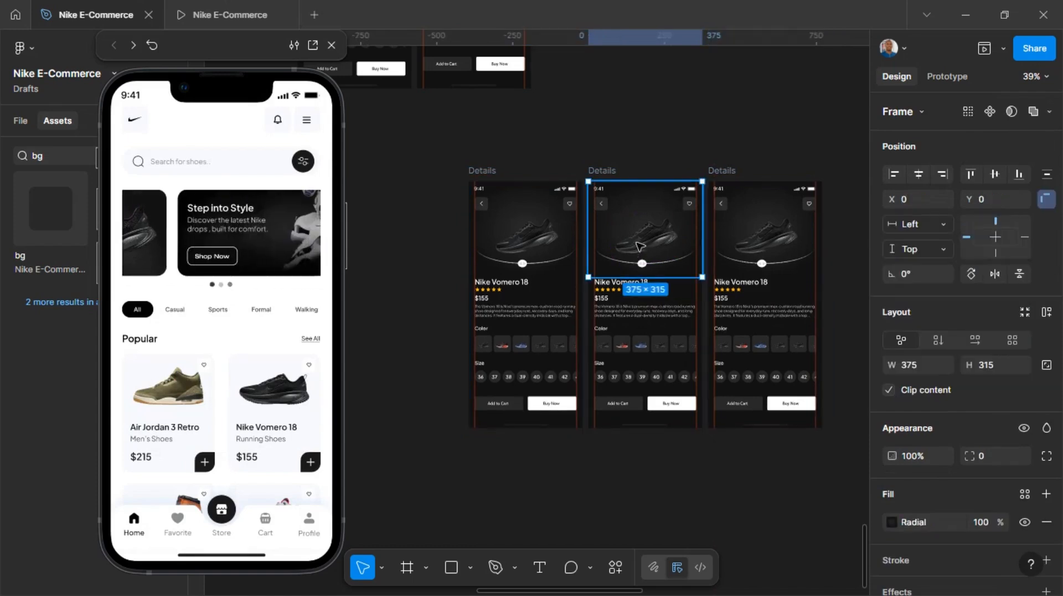
double_click(639, 246)
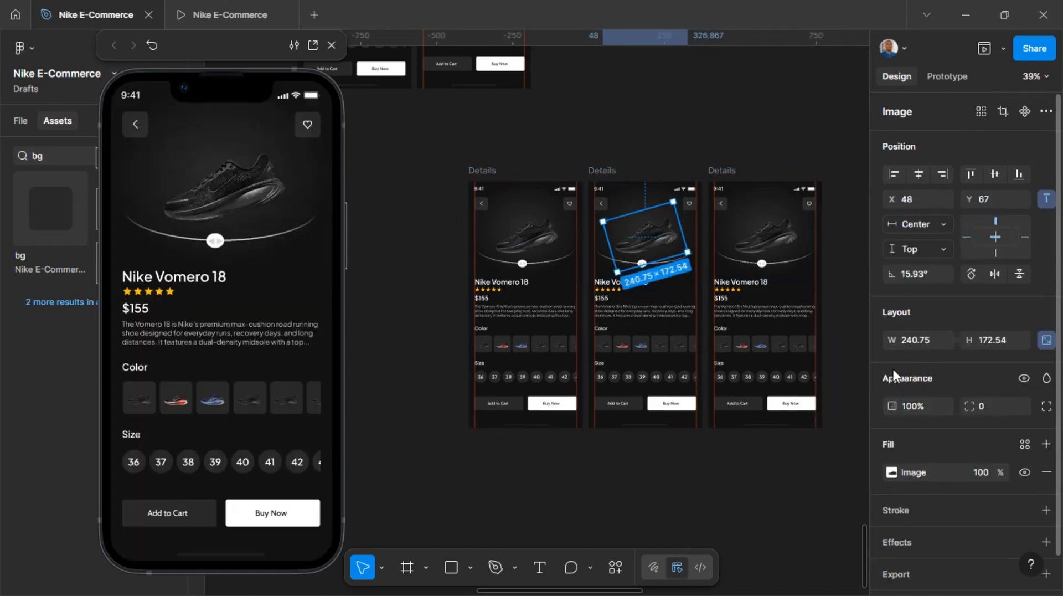
left_click(892, 472)
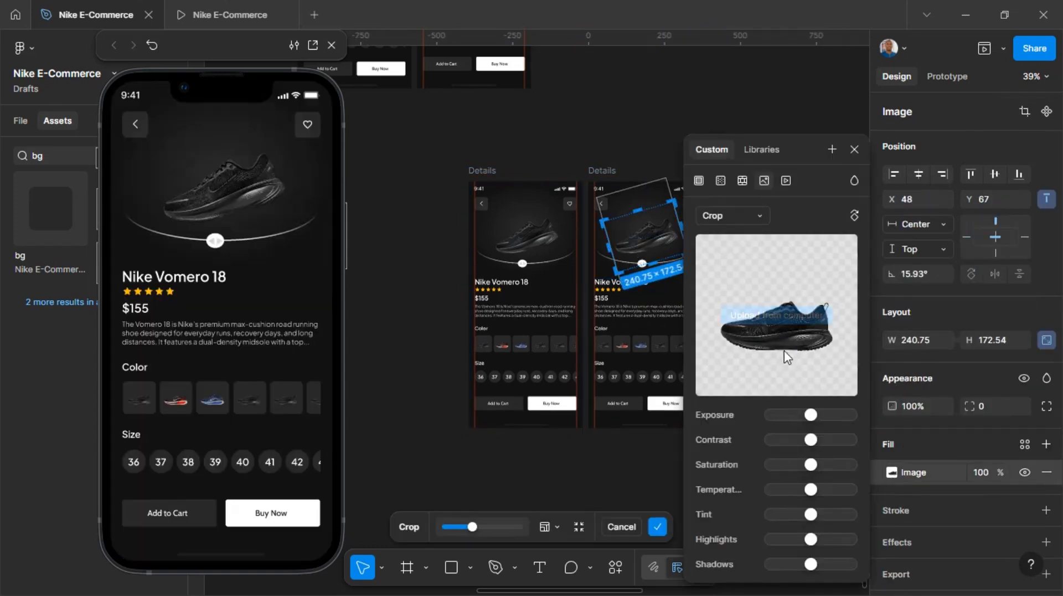
left_click(780, 314)
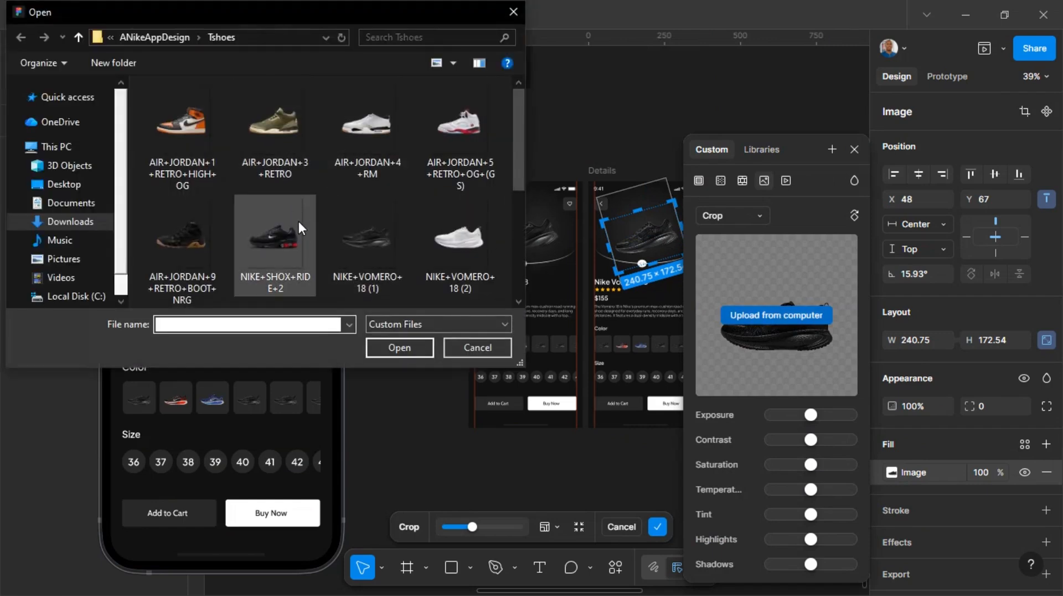
scroll(443, 171, "down", 2)
scroll(306, 228, "up", 2)
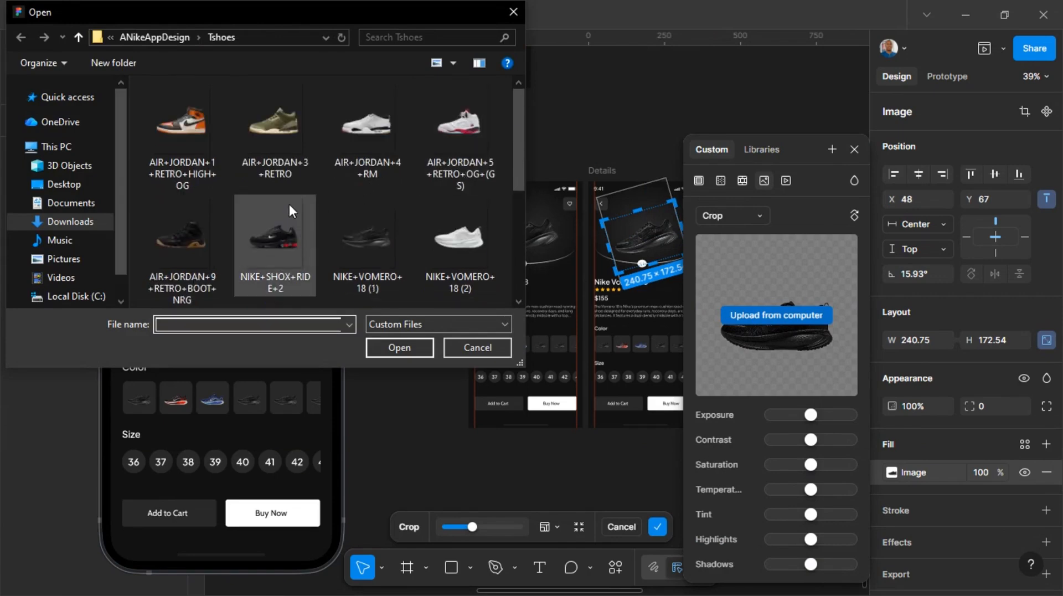
scroll(289, 206, "down", 3)
left_click(291, 161)
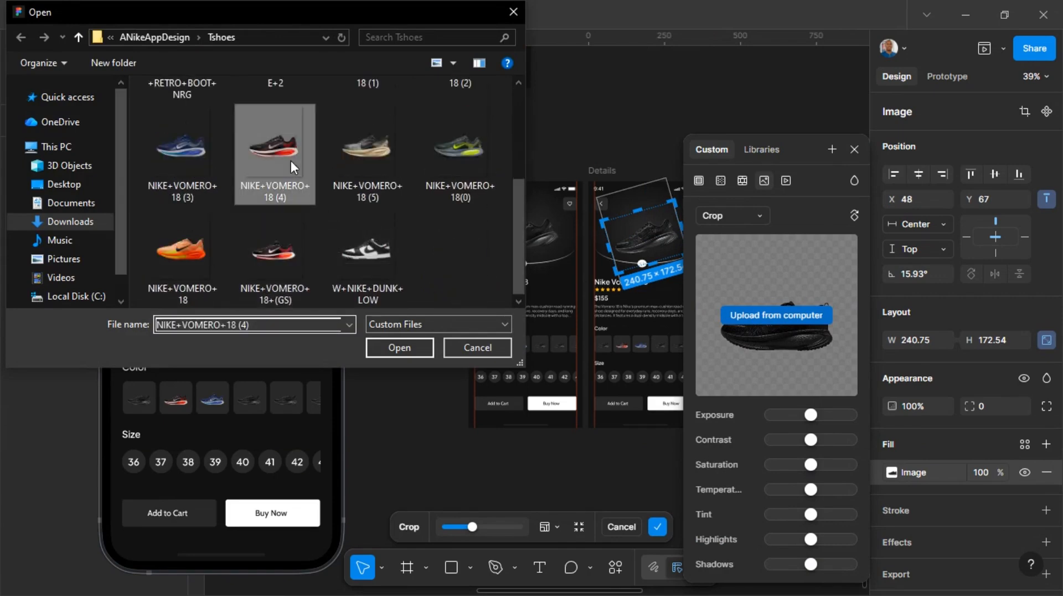
double_click(290, 161)
- Replace the main shoe image in the third Details frame with the blue NIKE+VOMERO+18 (3) picture
scroll(576, 242, "right", 5)
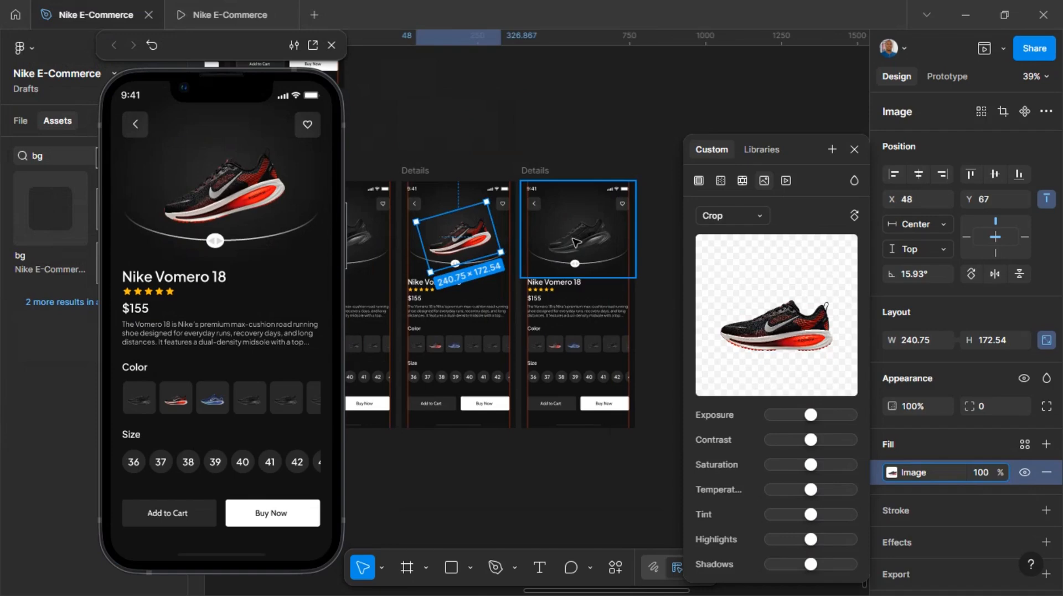
left_click(575, 242)
double_click(576, 241)
mouse_move(742, 314)
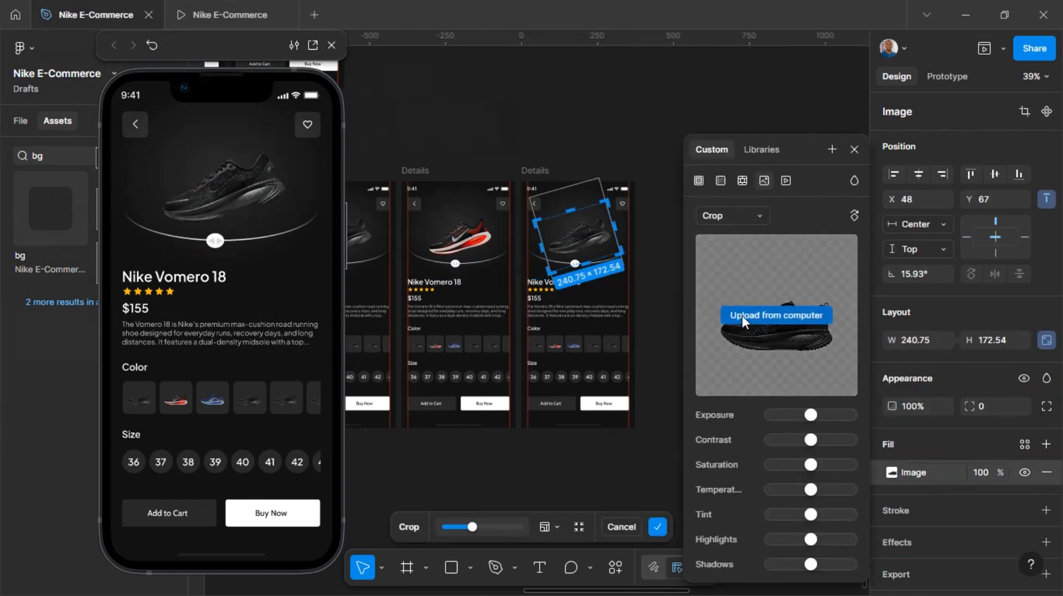
left_click(705, 304)
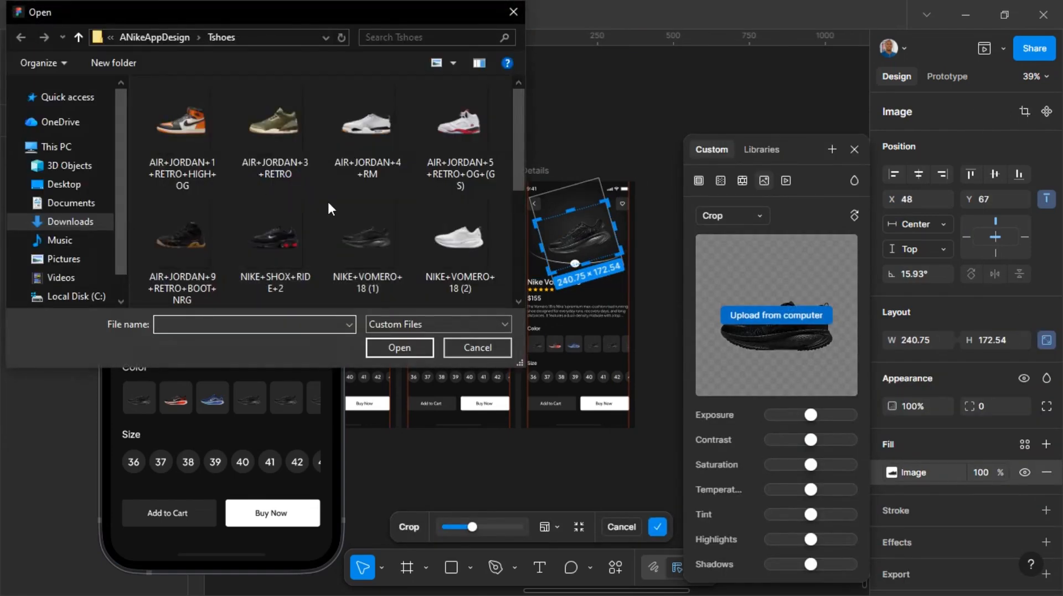
scroll(327, 200, "down", 2)
double_click(187, 240)
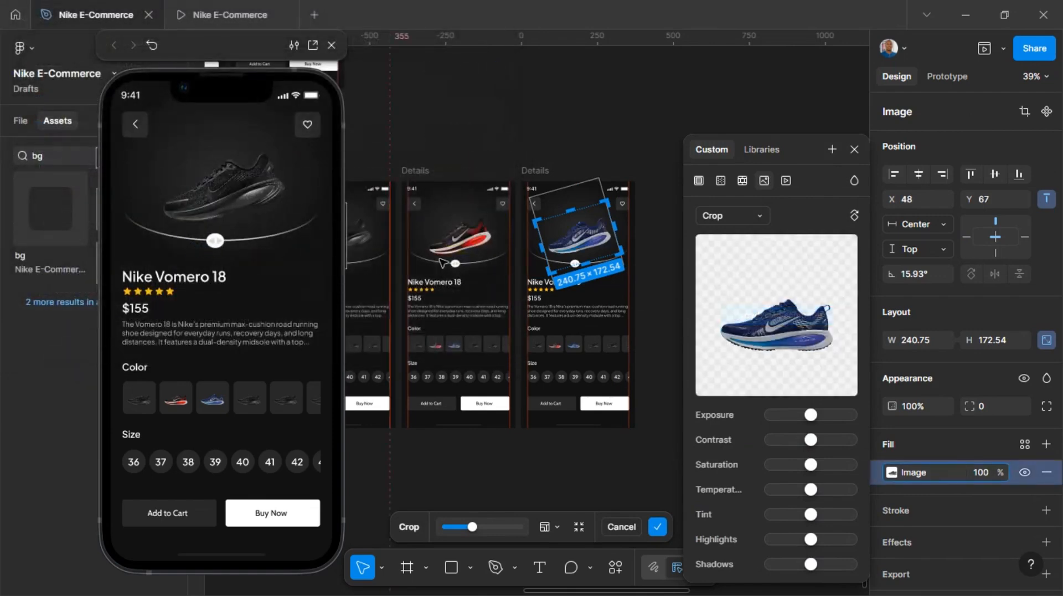
- Add a white (FFFFFF) inside stroke of weight 1 to the black shoe swatch's background in the first Details frame
scroll(514, 339, "left", 3)
left_click(490, 352)
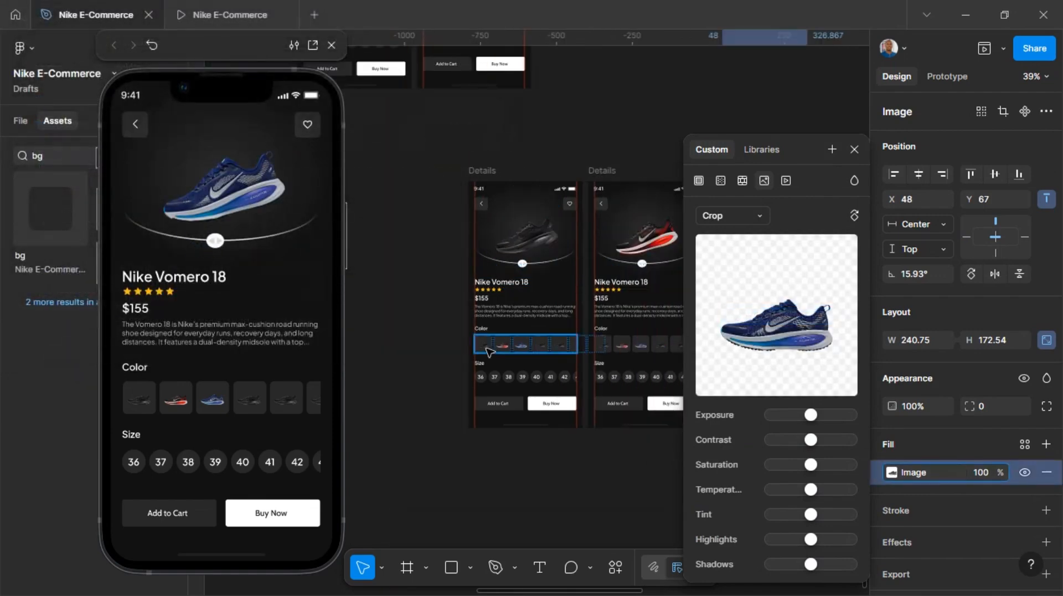
left_click(490, 352)
scroll(490, 352, "up", 10)
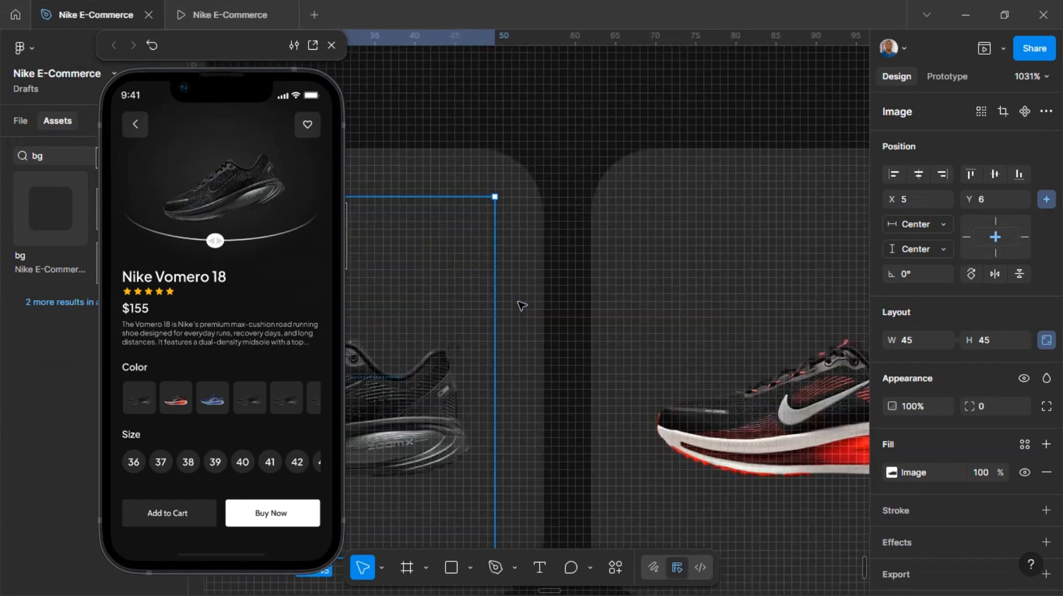
left_click(527, 262)
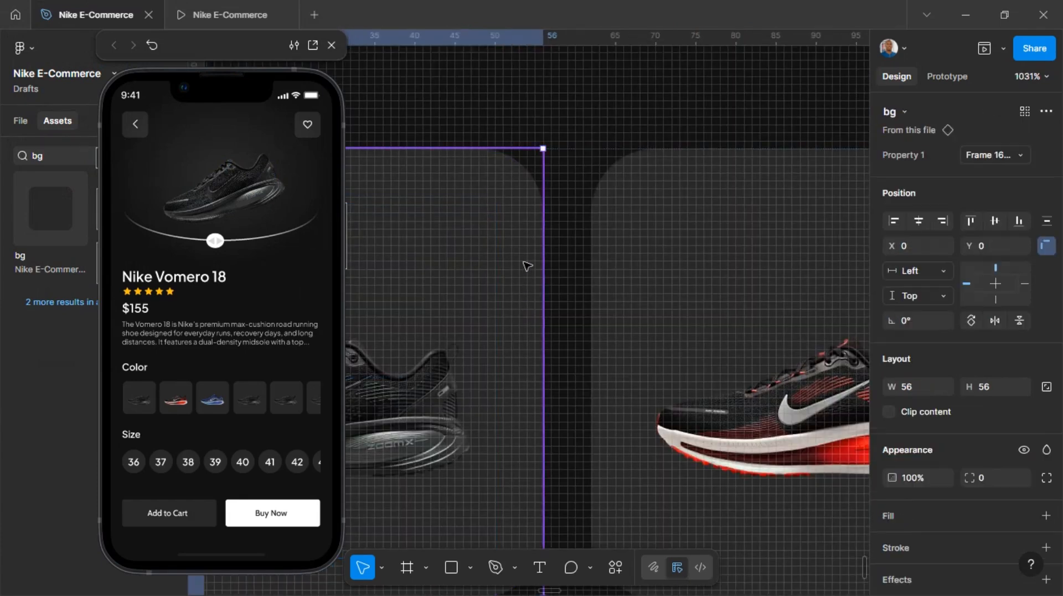
scroll(515, 250, "down", 5)
double_click(521, 237)
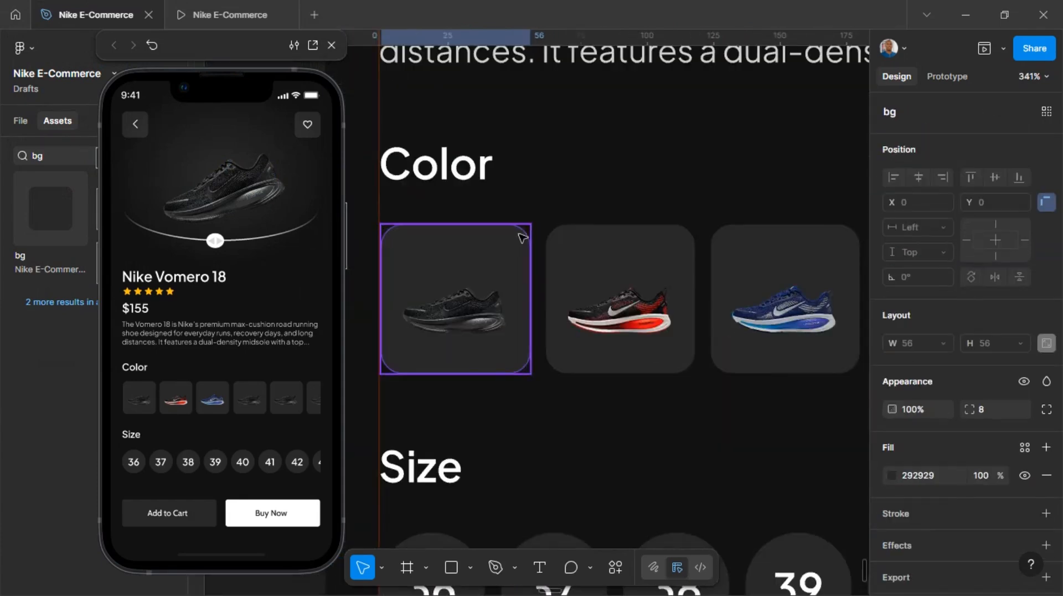
left_click(1046, 513)
left_click(892, 541)
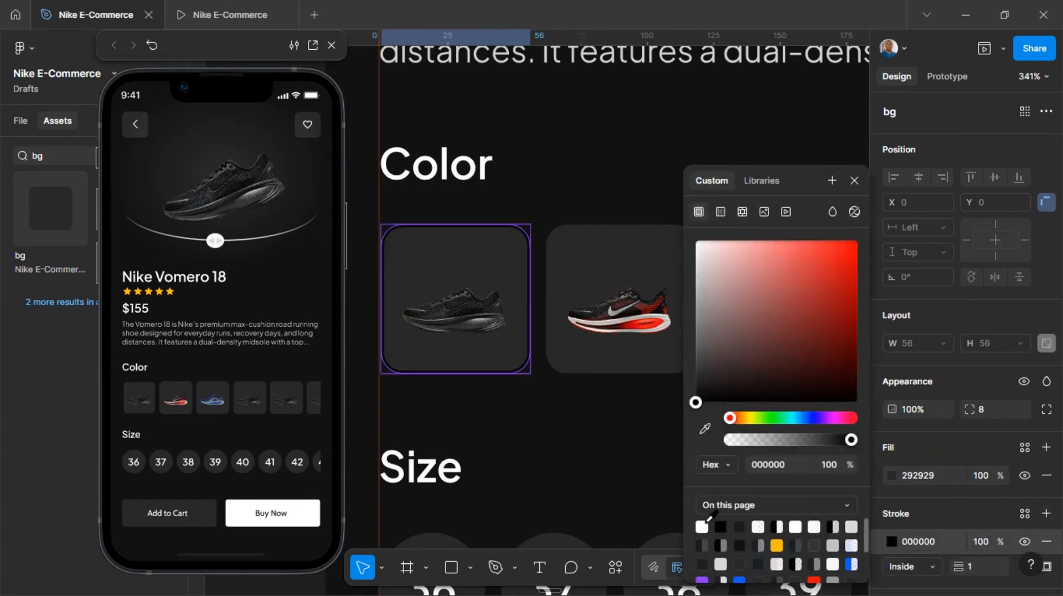
left_click(702, 525)
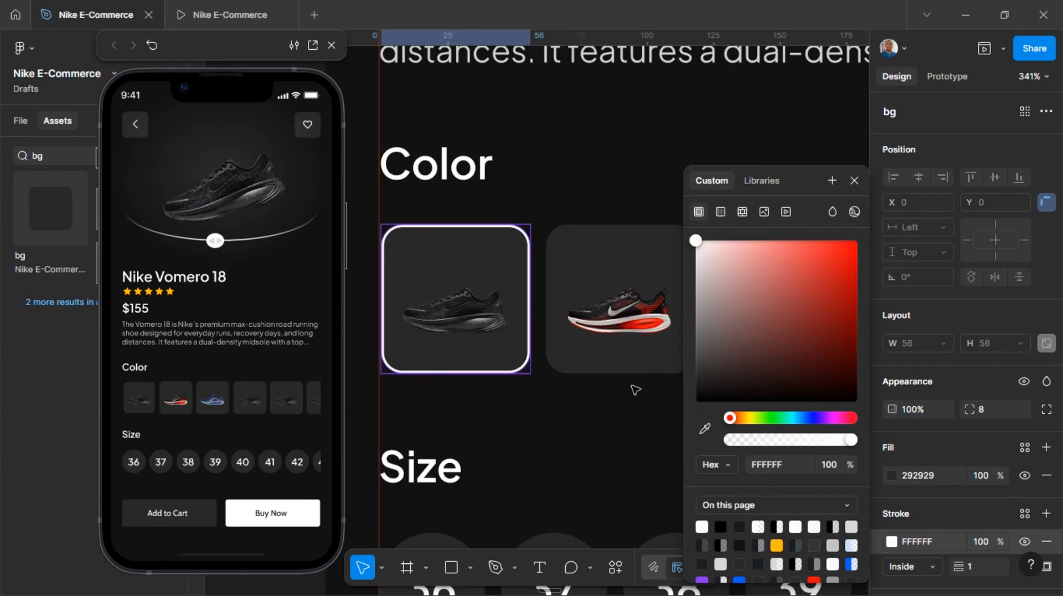
- Add a white (FFFFFF) inside stroke of weight 1 to the red shoe swatch's background in the middle Details frame
scroll(612, 348, "down", 5)
scroll(612, 349, "right", 3)
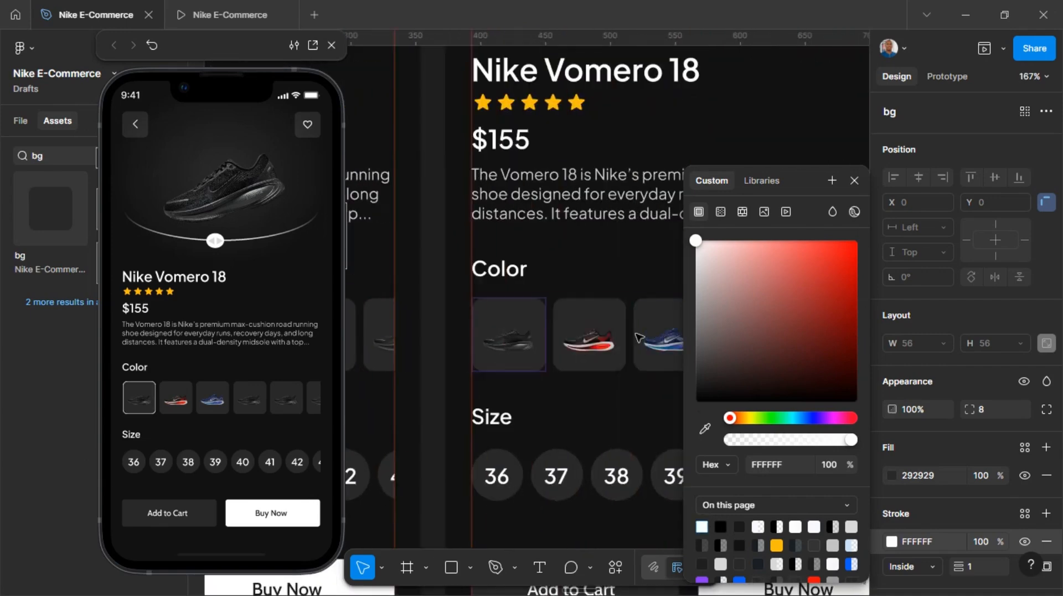
left_click(616, 335)
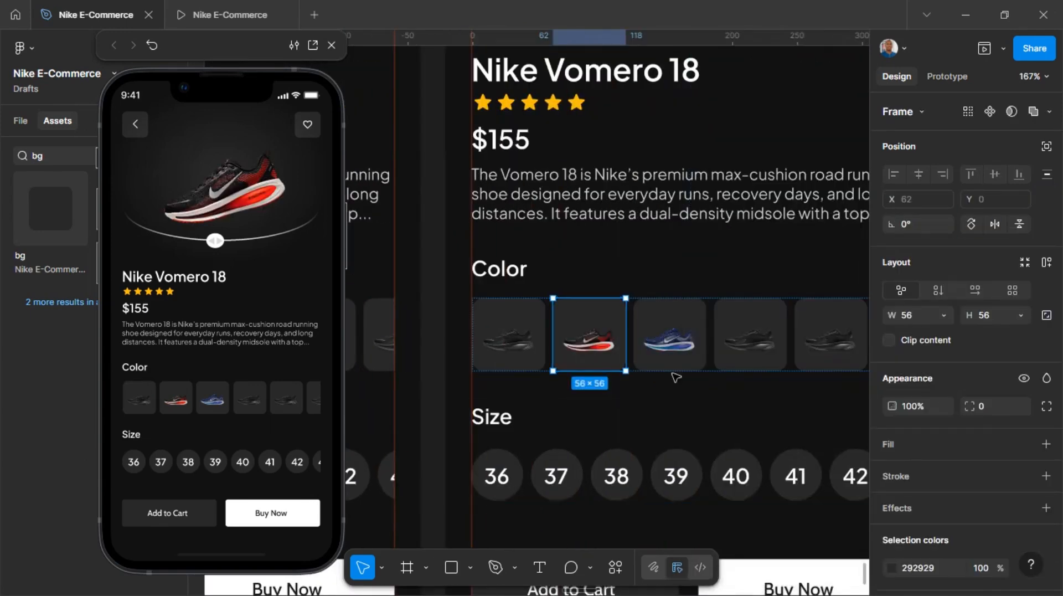
scroll(585, 318, "up", 5, "ctrl")
double_click(619, 297)
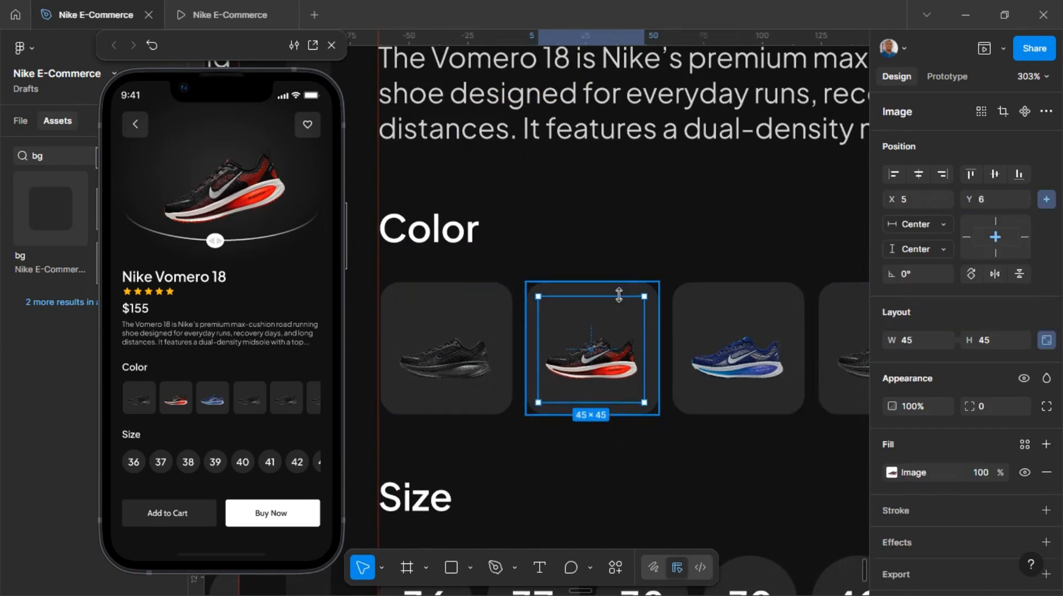
left_click(626, 289)
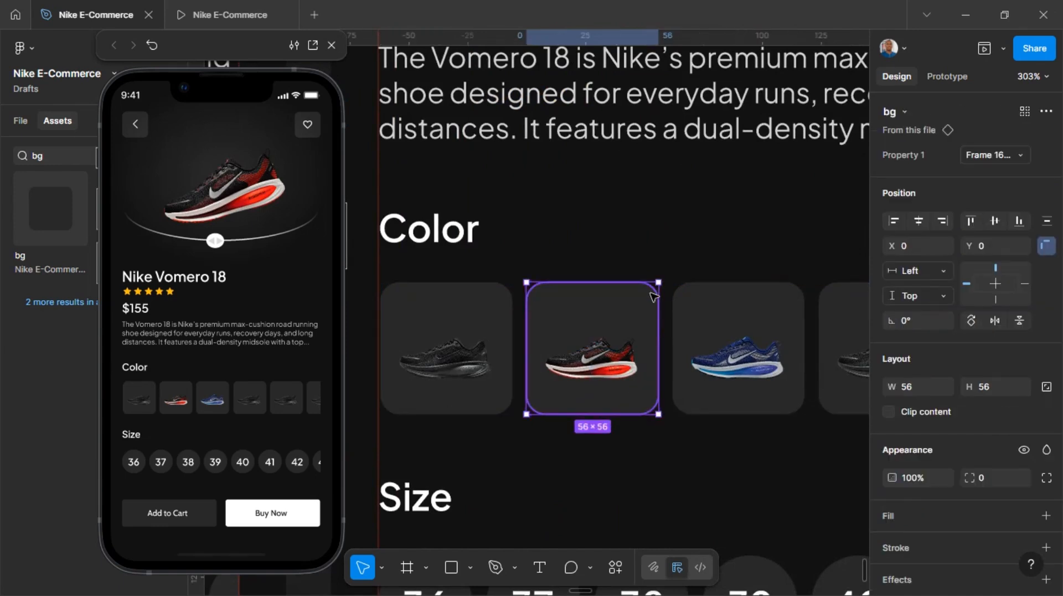
scroll(655, 294, "up", 2, "ctrl")
left_click(655, 295)
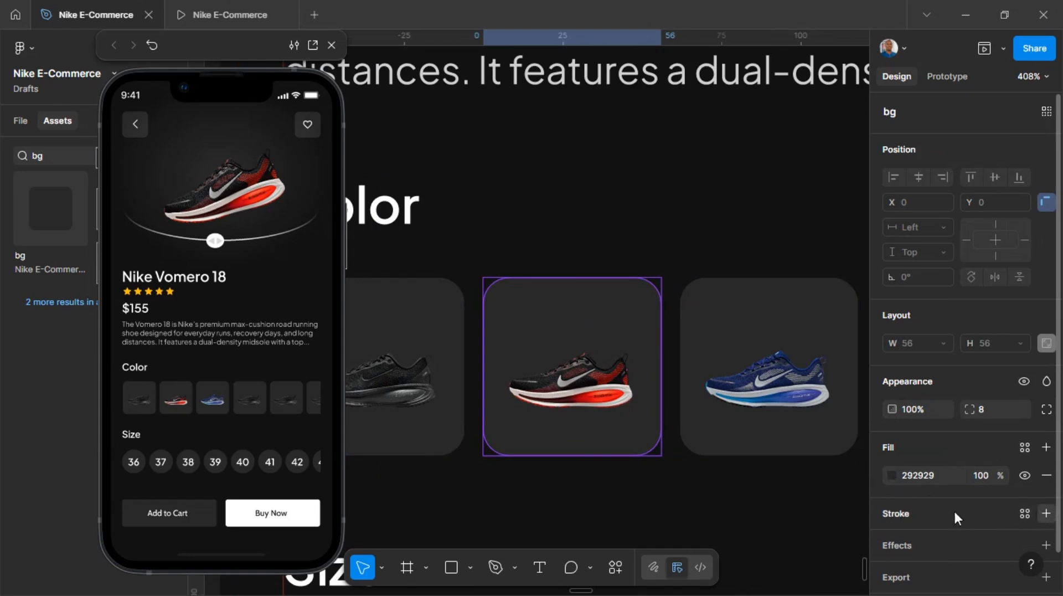
left_click(899, 513)
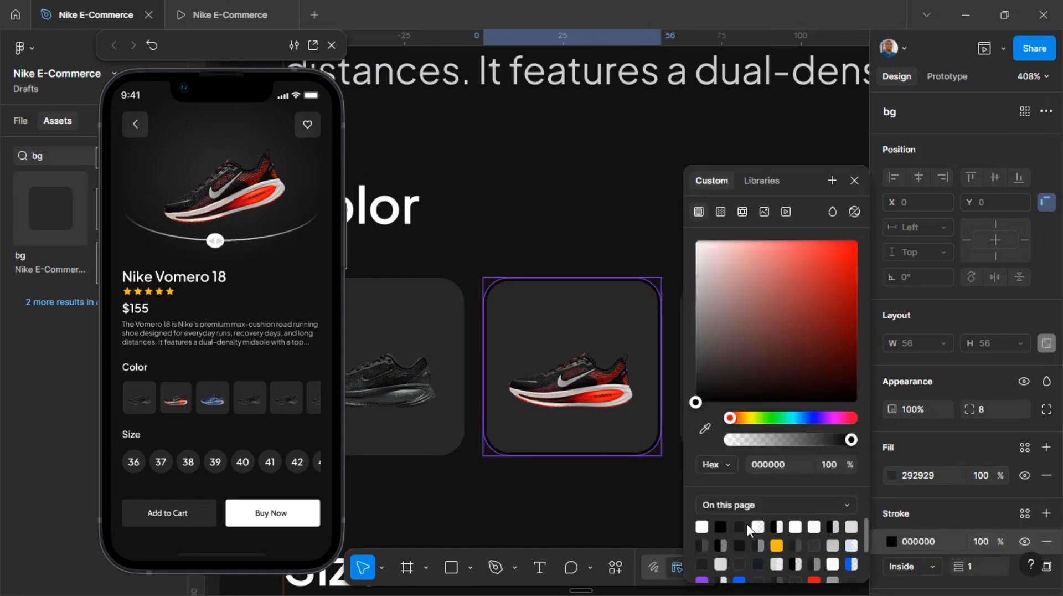
left_click(702, 526)
- Add a white (FFFFFF) inside stroke of weight 1 to the blue shoe swatch's background in the third Details frame
scroll(534, 268, "right", 8)
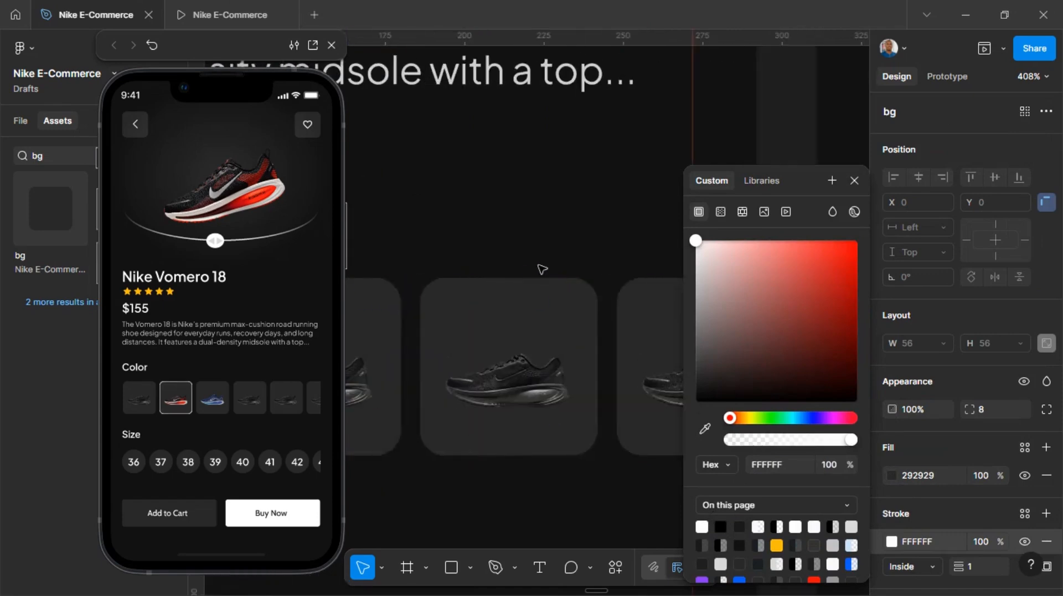
scroll(542, 269, "down", 10, "ctrl")
scroll(542, 269, "up", 8, "ctrl")
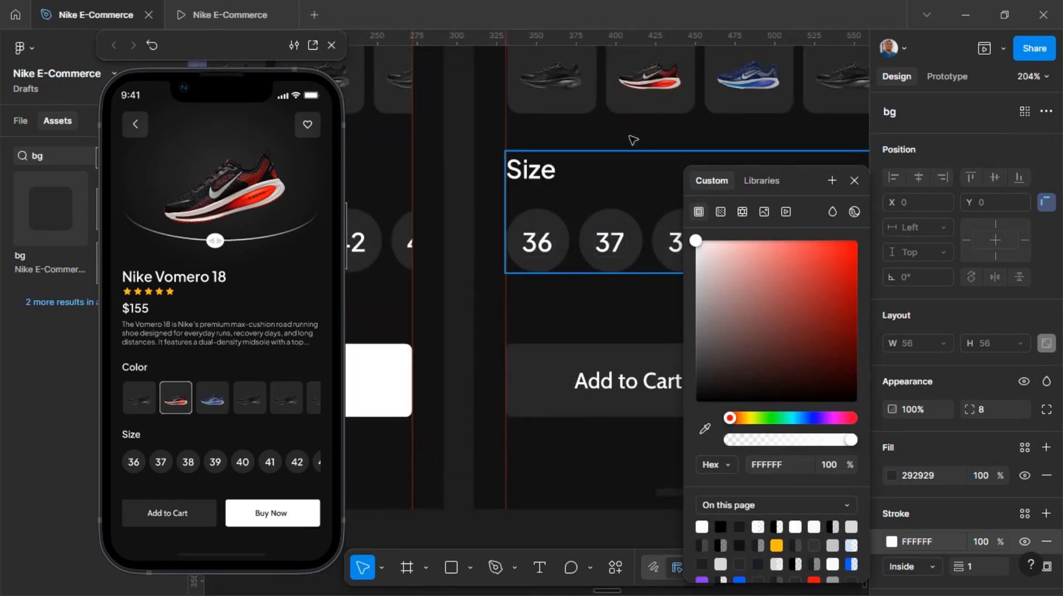
left_click(747, 69)
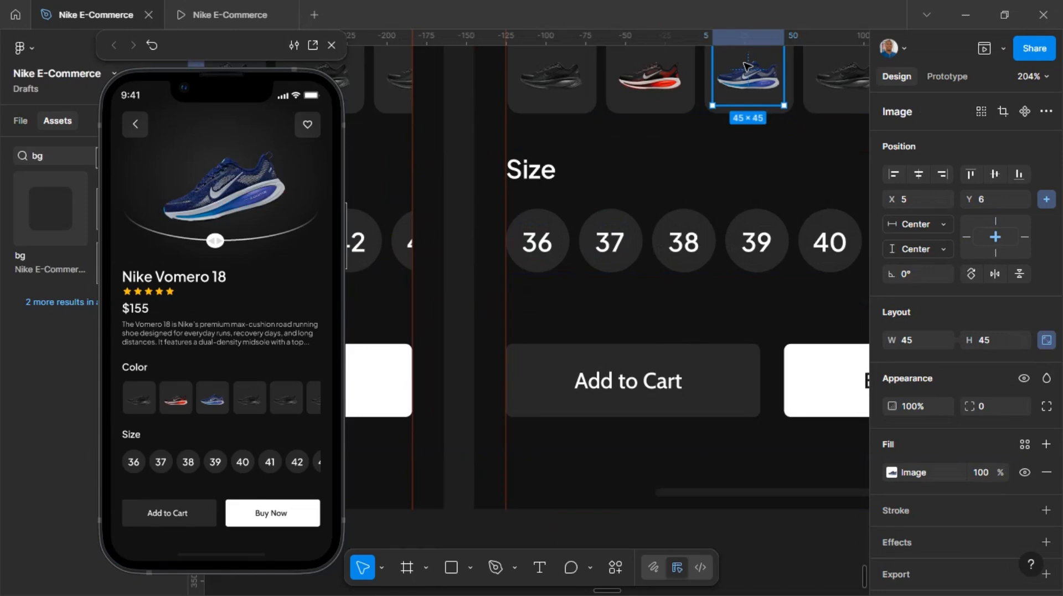
scroll(770, 277, "up", 5)
scroll(774, 335, "up", 10, "ctrl")
key("shift+Return")
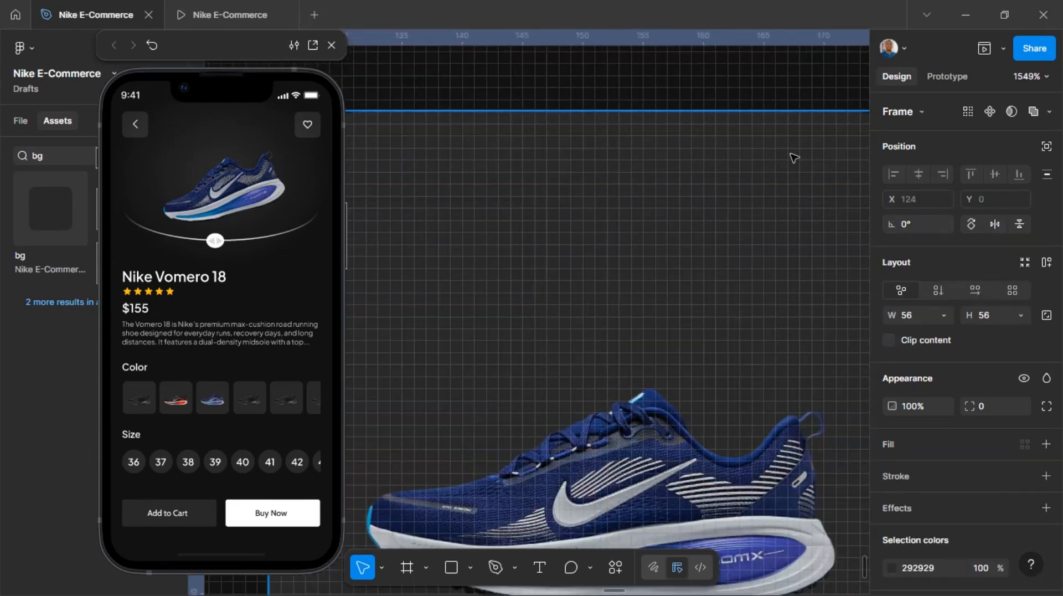
key("shift+Return")
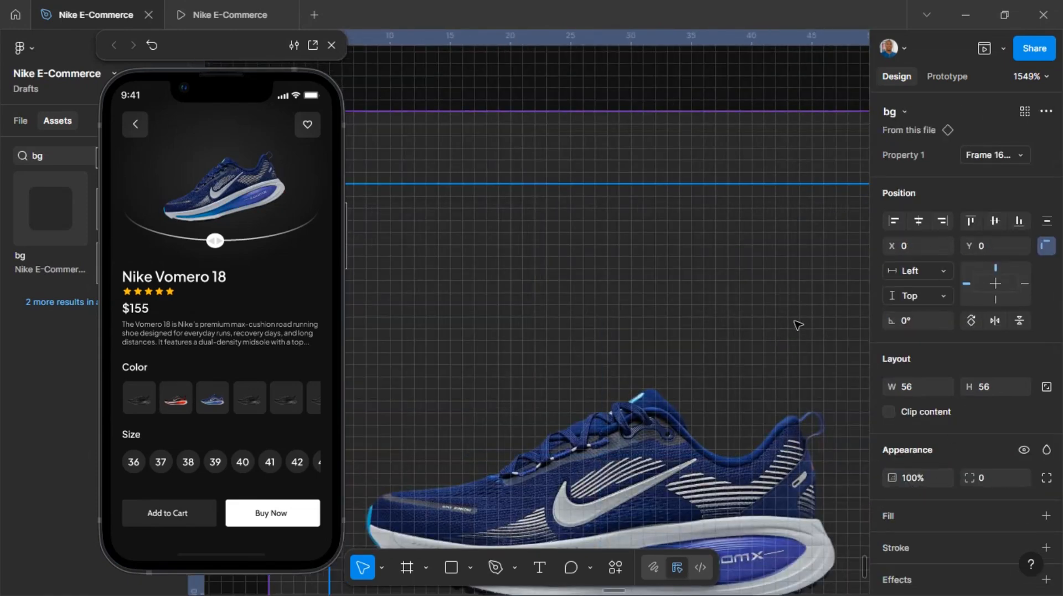
scroll(802, 288, "down", 5, "ctrl")
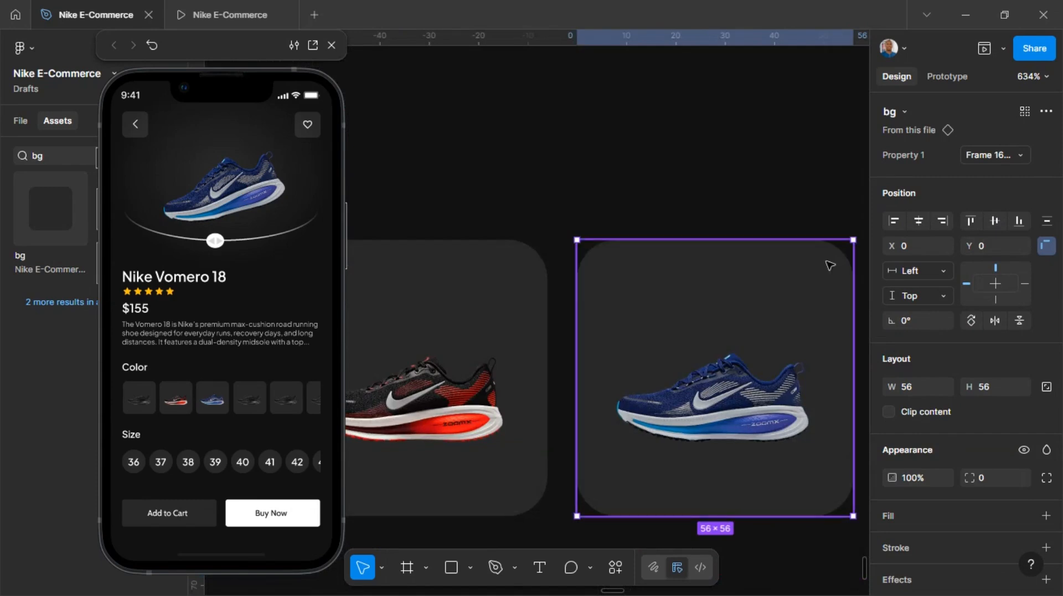
key("Return")
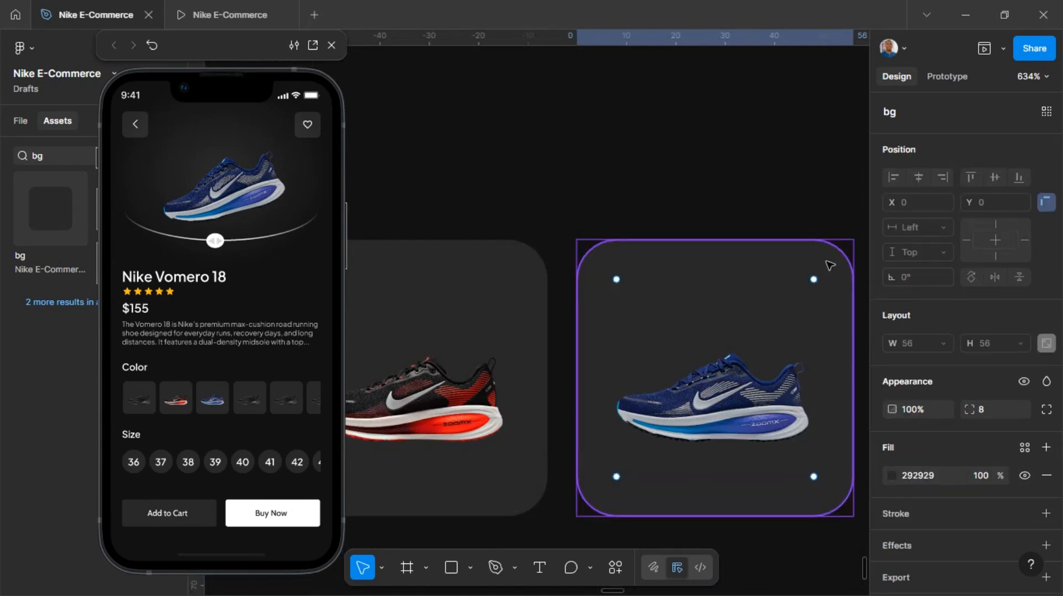
left_click(1046, 513)
left_click(891, 541)
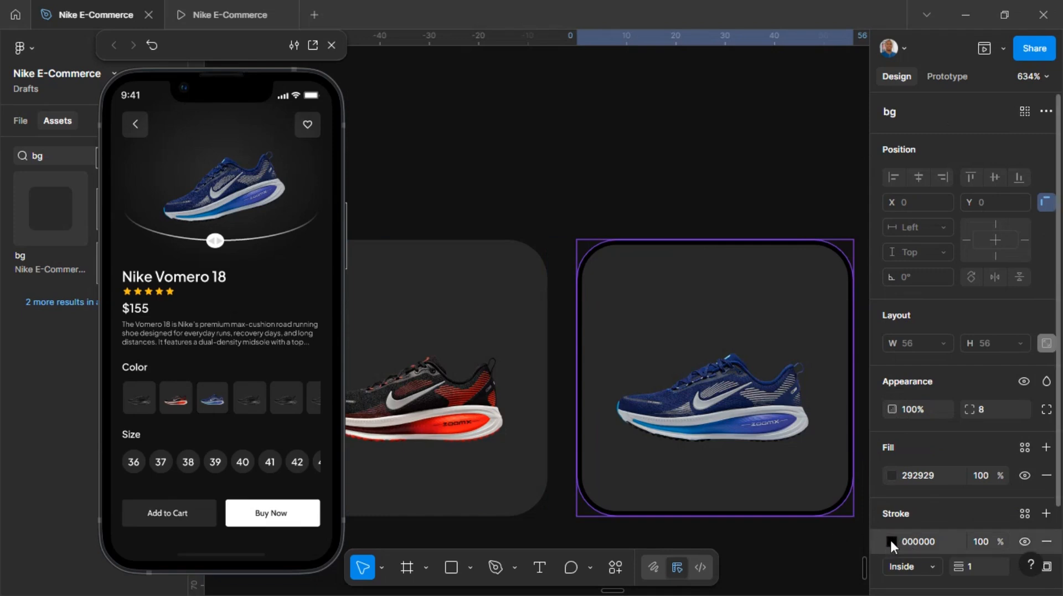
left_click(891, 542)
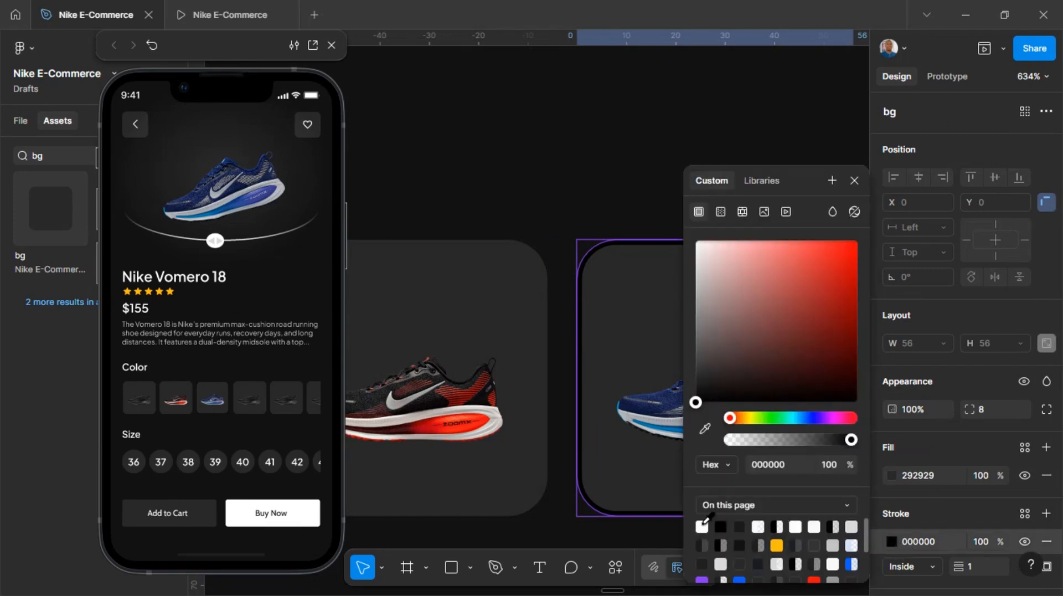
left_click(701, 526)
- Combine the black, red and blue Details frames into one component set
left_click(593, 107)
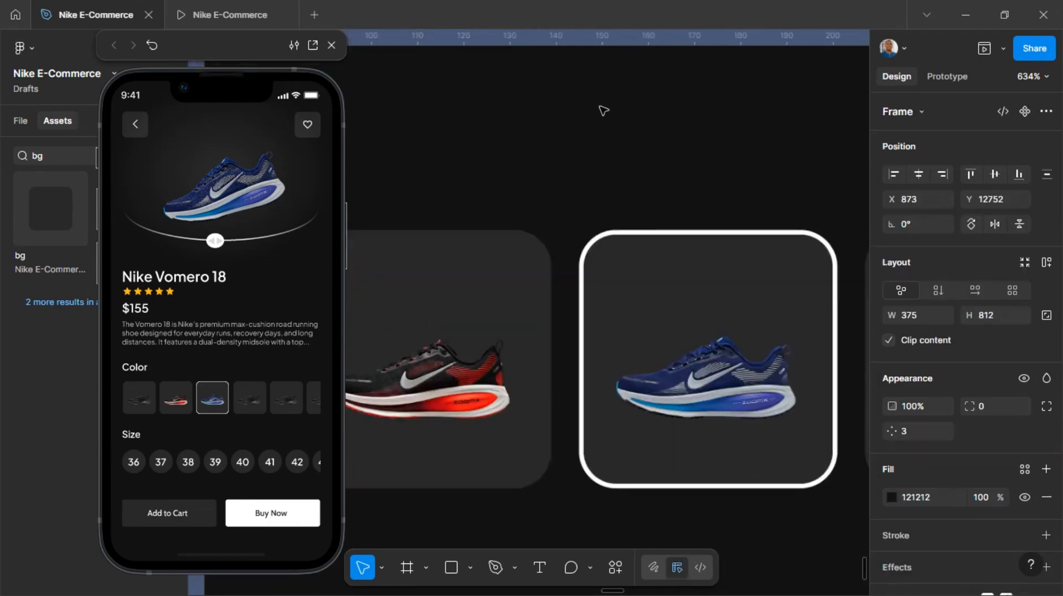
scroll(604, 110, "down", 15)
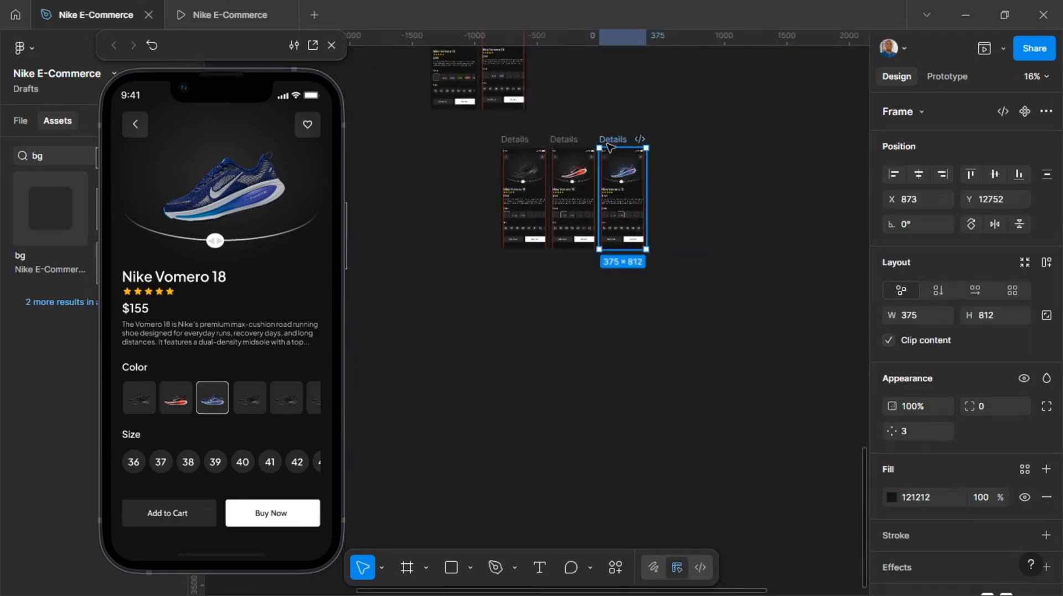
left_click(585, 150, "shift")
left_click(526, 152, "shift")
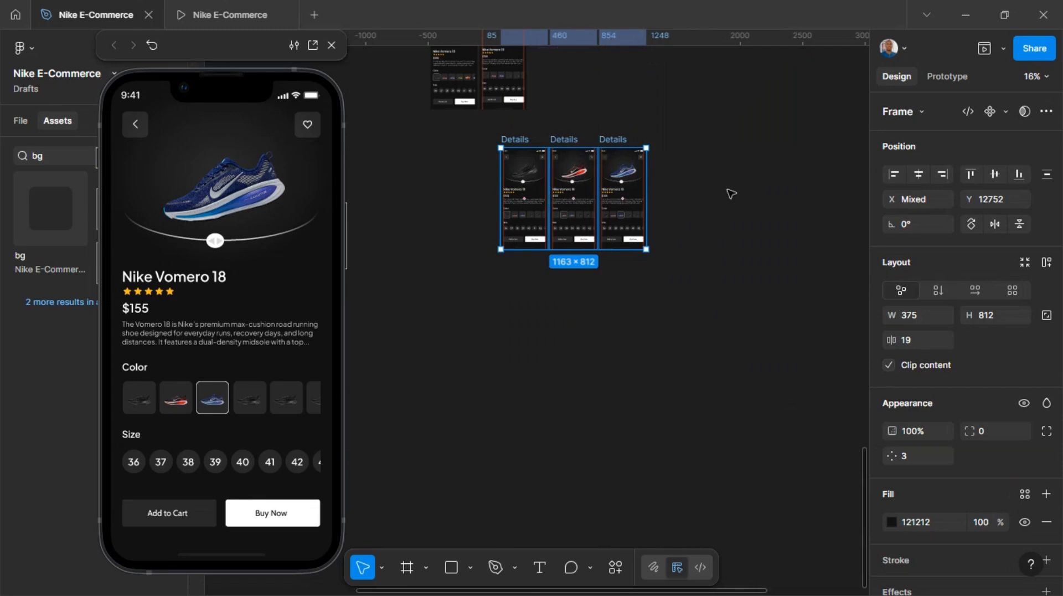
left_click(1006, 112)
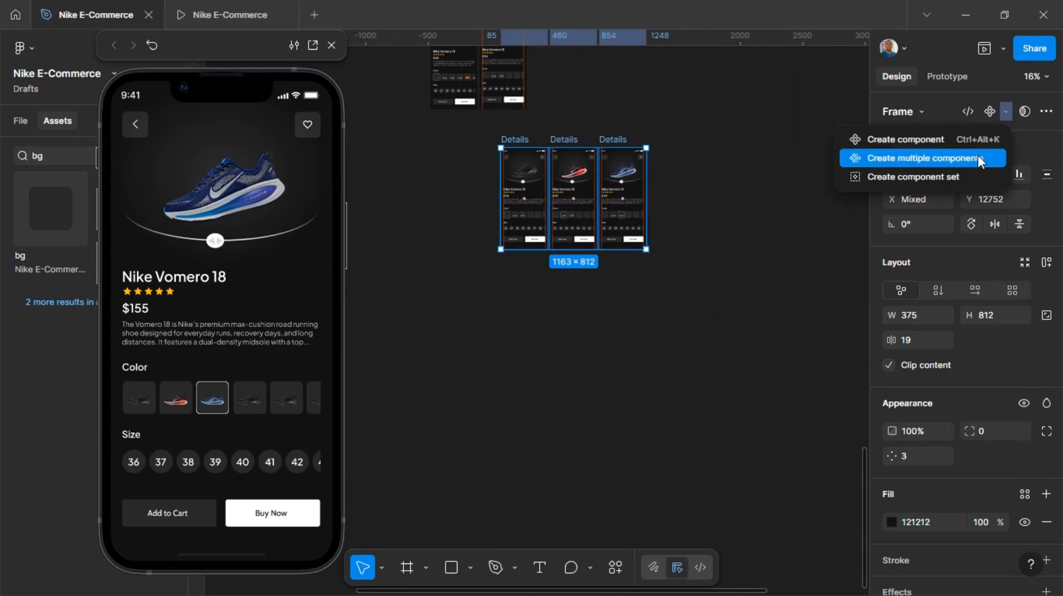
left_click(953, 177)
- Link the black variant's red swatch to the red variant with an On tap, Change to interaction and Instant animation
scroll(561, 190, "up", 3)
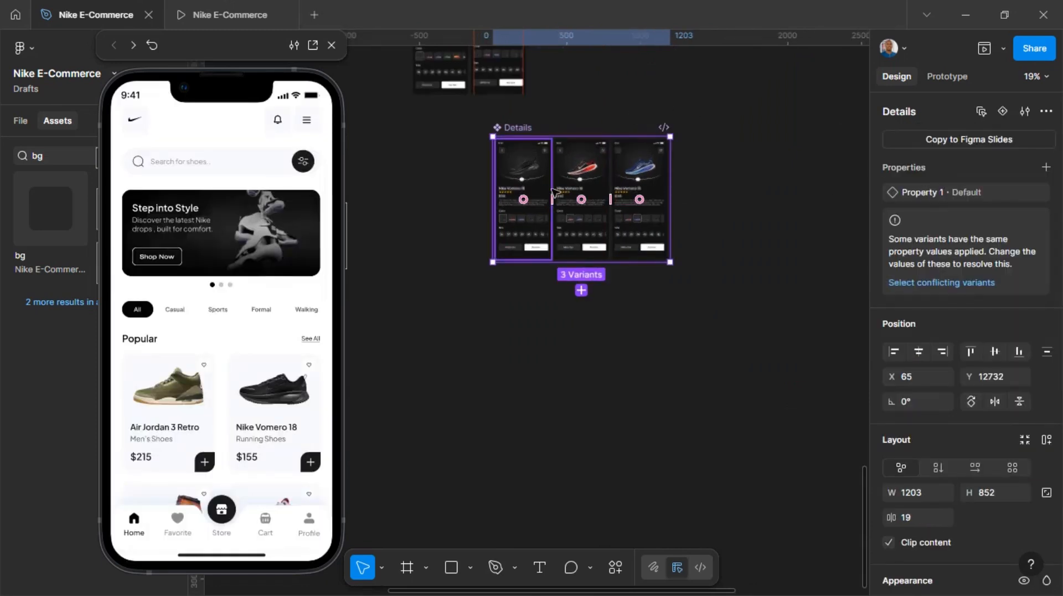
scroll(559, 189, "up", 5)
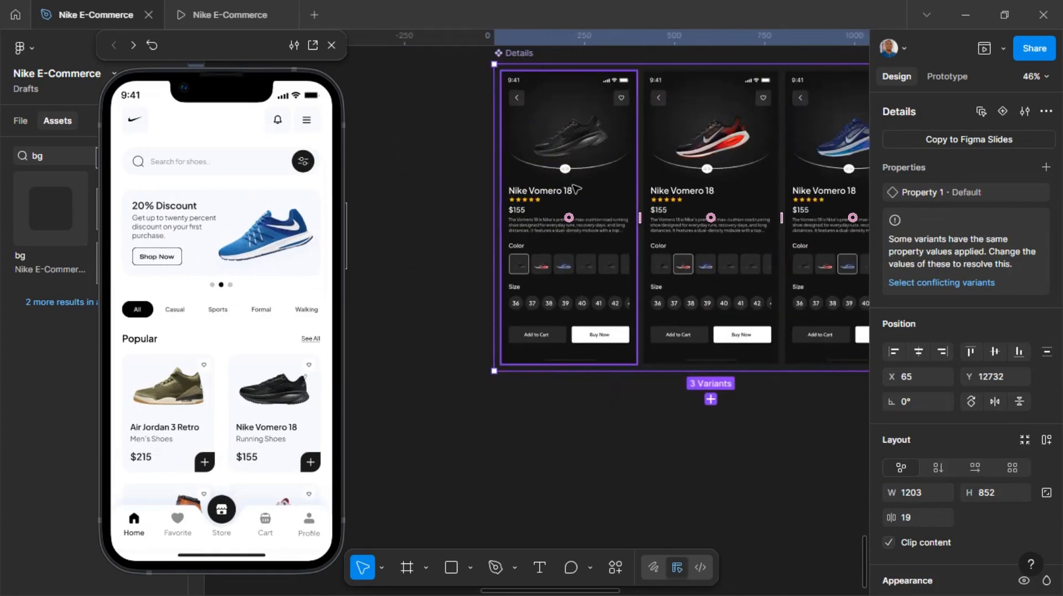
scroll(560, 249, "up", 2)
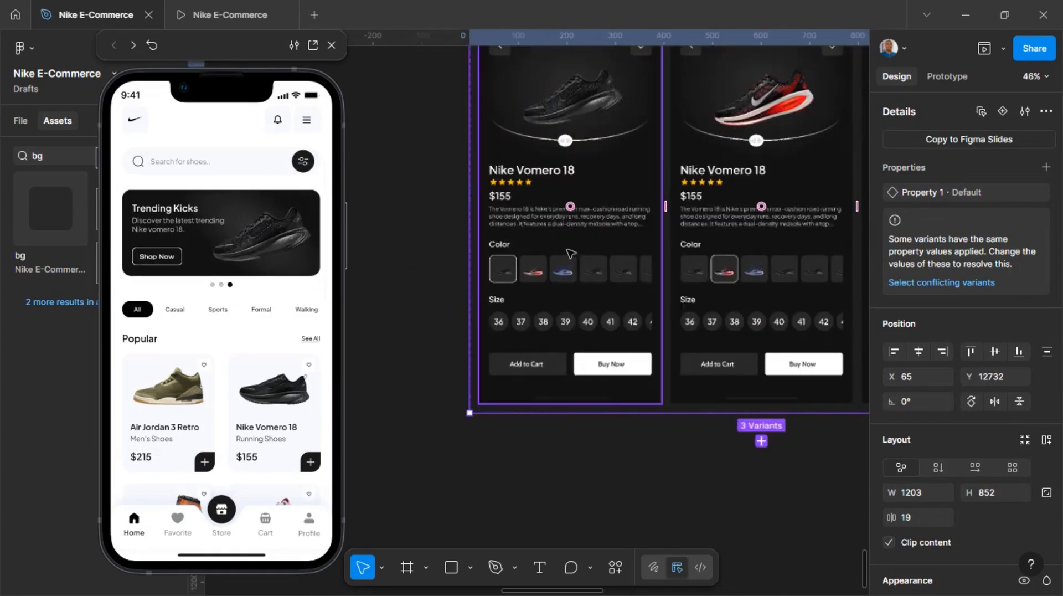
left_click(542, 264)
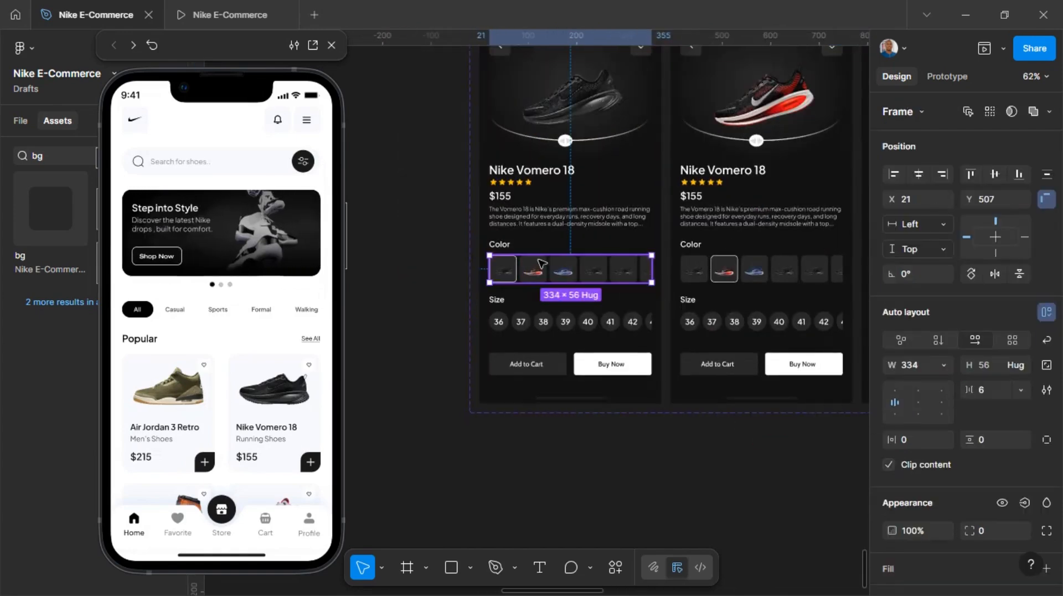
left_click(945, 75)
left_click(539, 271)
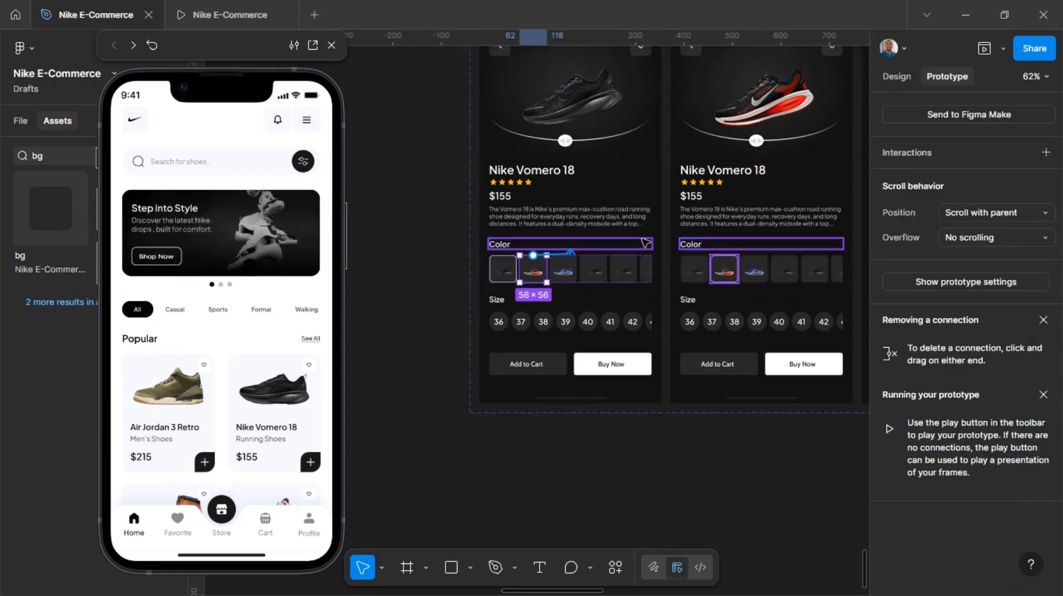
left_click_drag(547, 270, 758, 169)
scroll(755, 164, "up", 1)
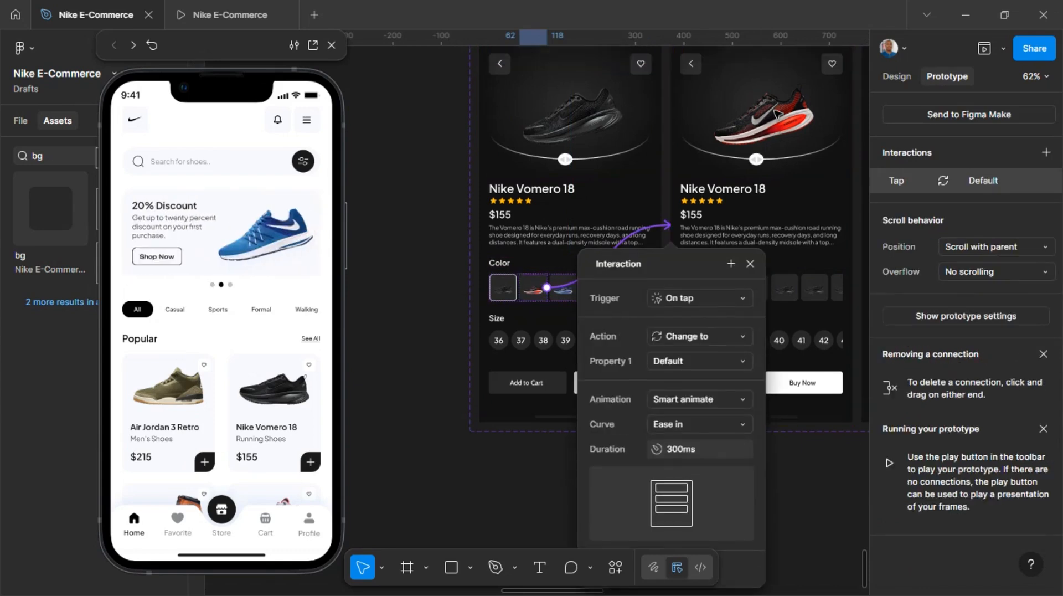
left_click(726, 404)
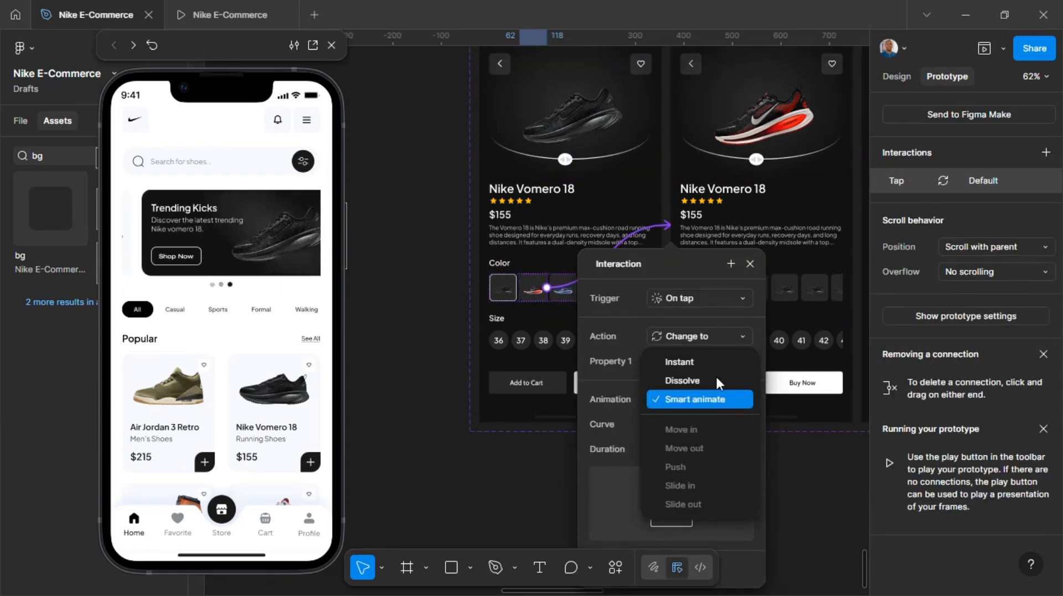
left_click(715, 366)
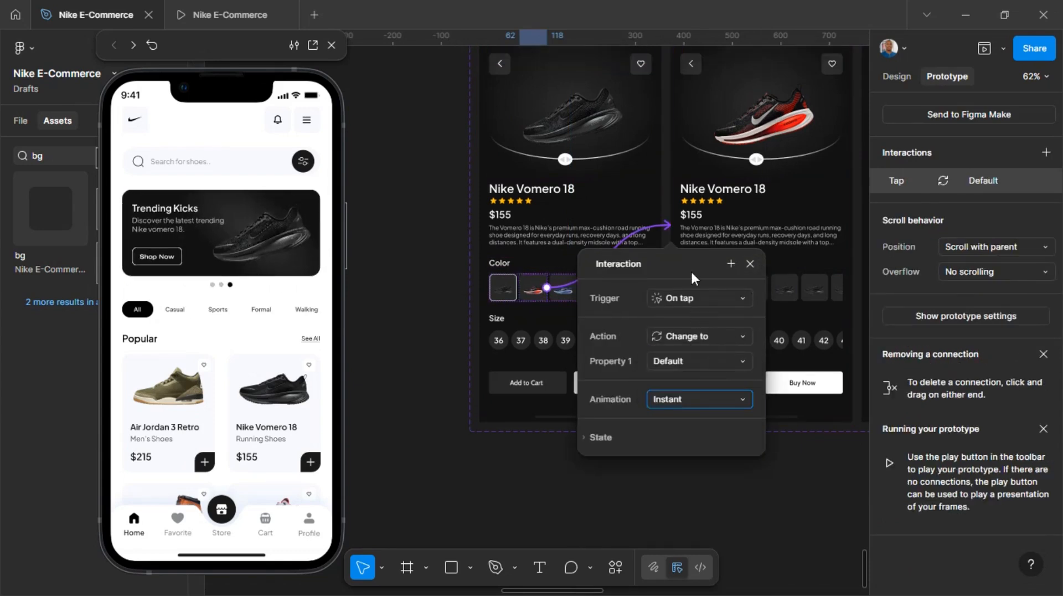
left_click(750, 263)
- Link the blue swatch in the black variant to the blue Details variant with a prototype connection
scroll(749, 229, "right", 3)
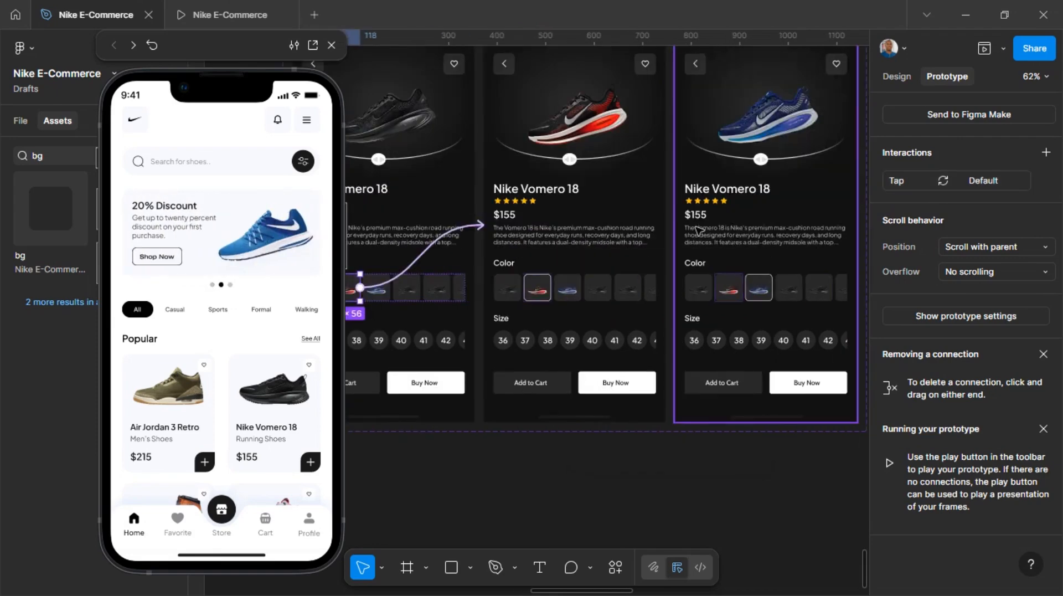
scroll(609, 266, "left", 2)
left_click(475, 299)
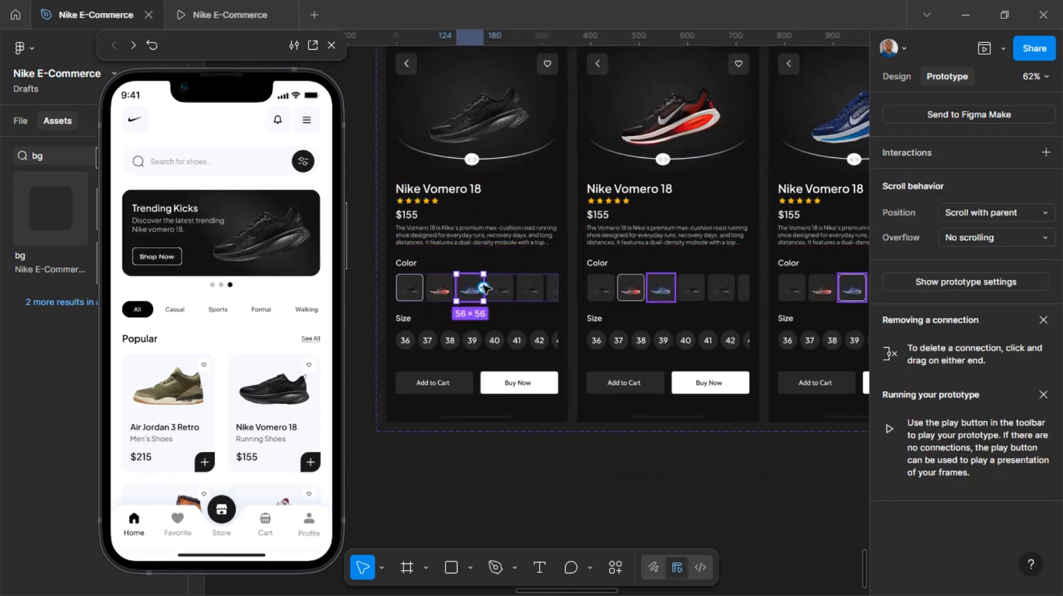
left_click_drag(483, 287, 776, 322)
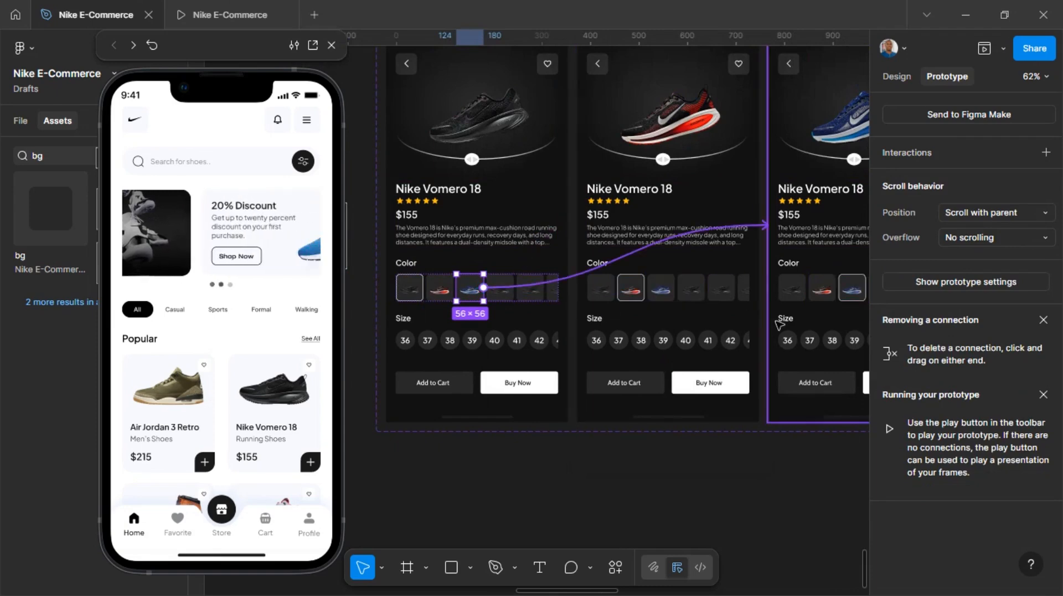
- In the red variant, link the black swatch to the black variant and the blue swatch to the blue variant
left_click(605, 290)
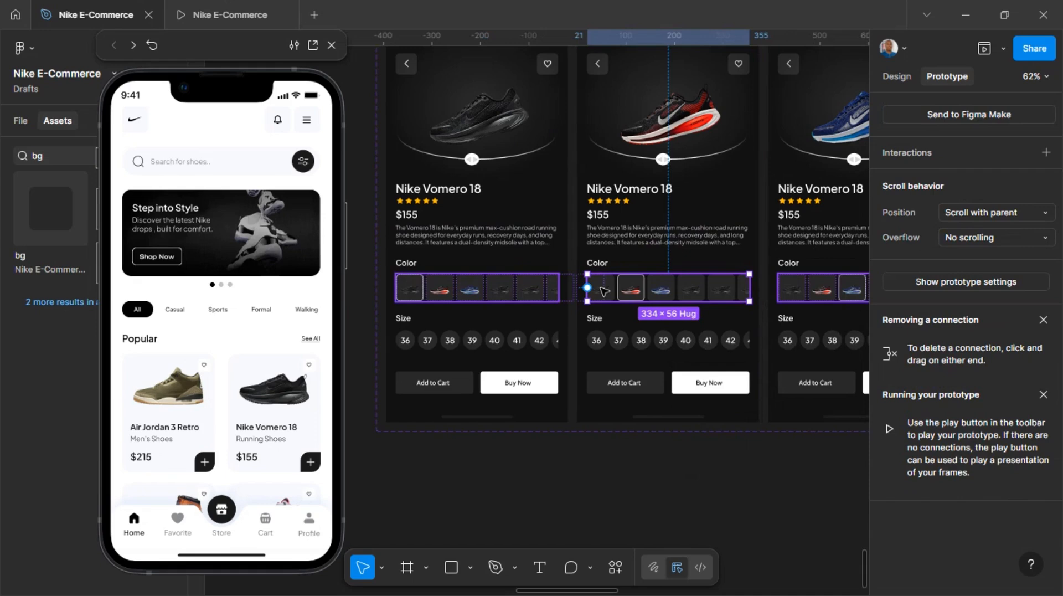
left_click(605, 291)
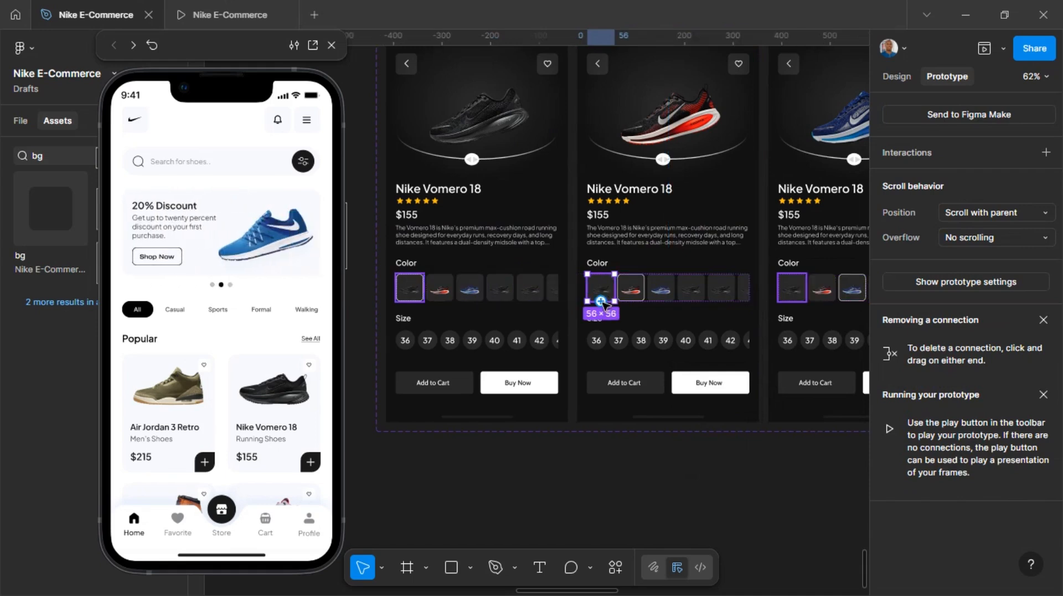
left_click_drag(564, 305, 558, 303)
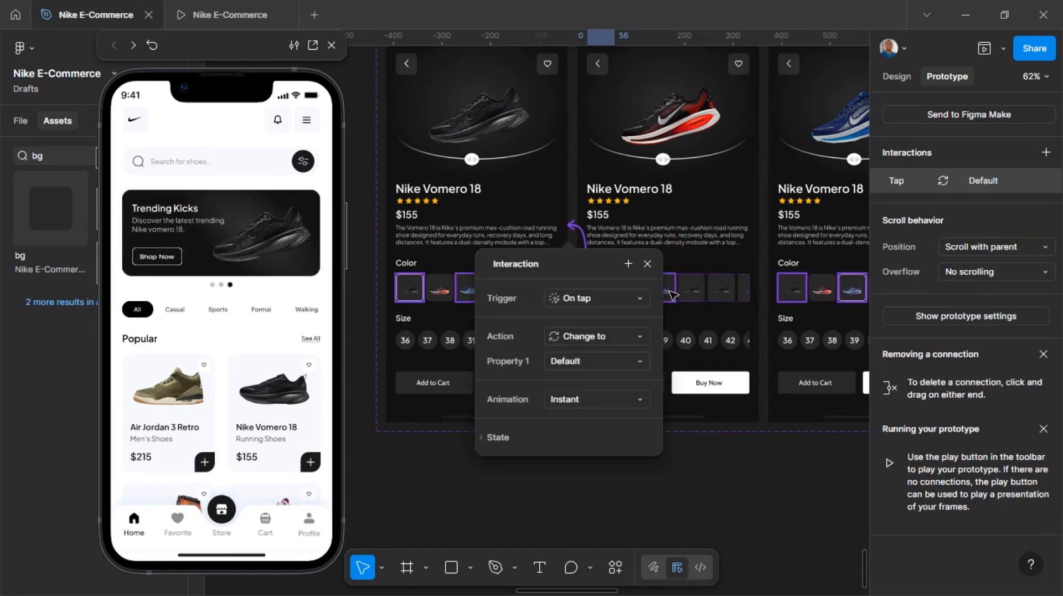
left_click(672, 294)
left_click_drag(674, 287, 793, 288)
left_click(799, 245)
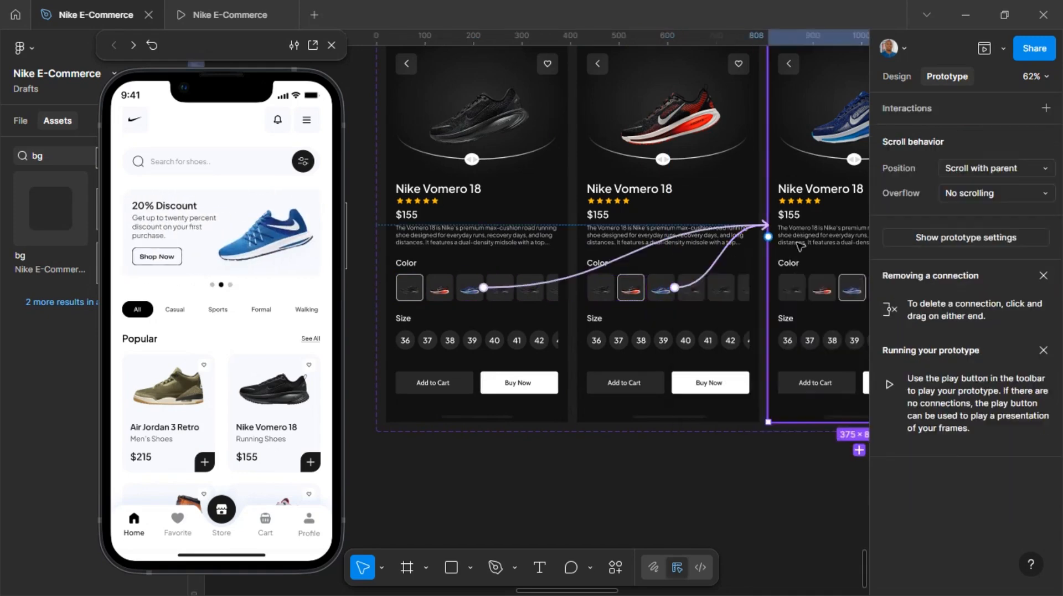
- In the blue variant, link the black swatch to the black variant and the red swatch to the red variant
left_click(793, 292)
left_click_drag(778, 288, 521, 266)
left_click(823, 302)
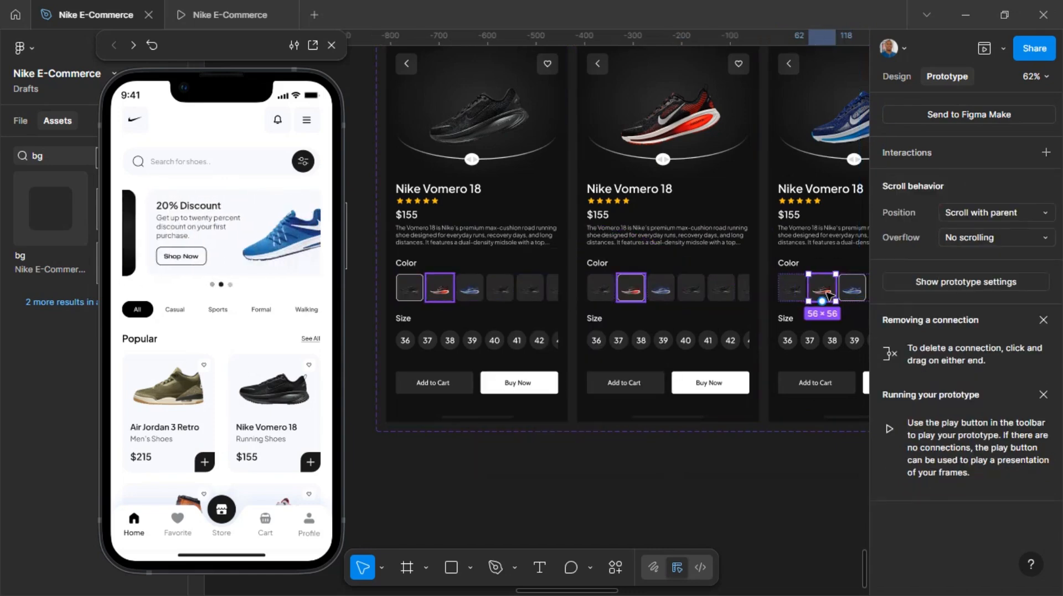
left_click_drag(822, 300, 759, 308)
scroll(759, 312, "up", 3)
scroll(758, 312, "down", 5)
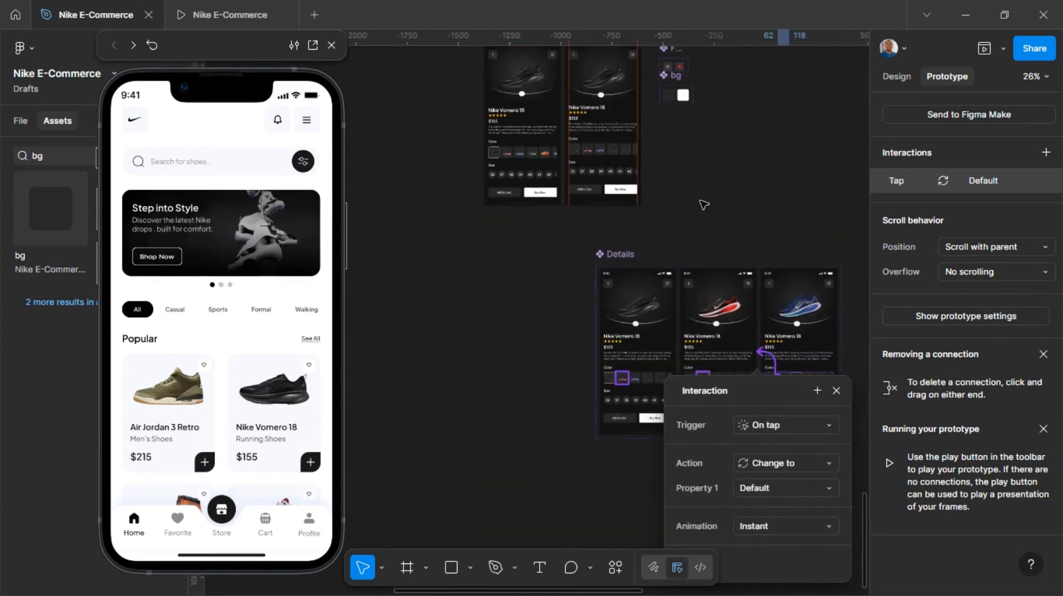
left_click(703, 204)
scroll(703, 204, "down", 2)
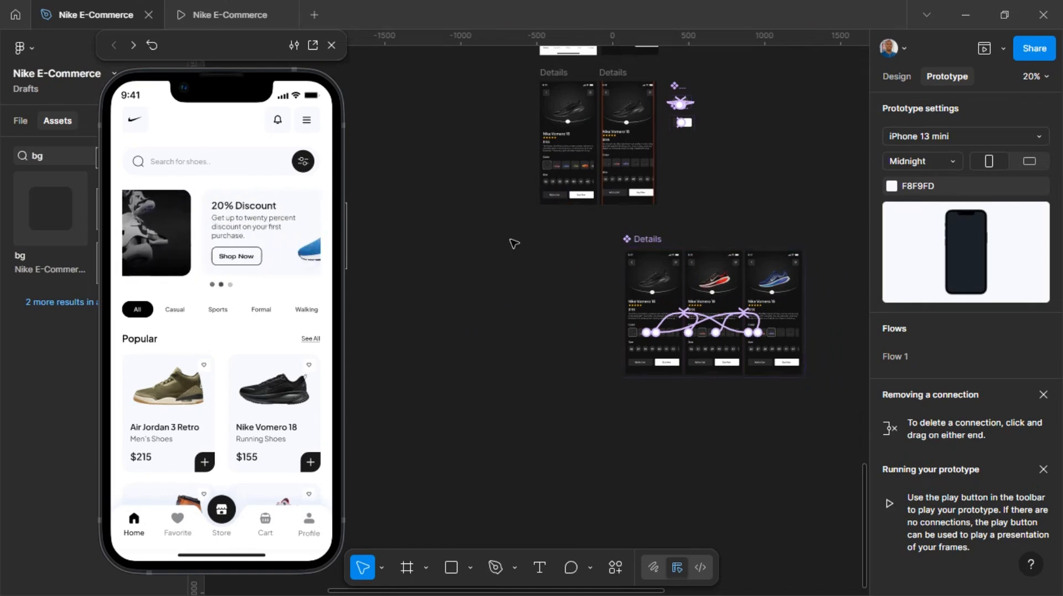
- Add an iPhone 13 mini frame beside the Details component set and name both the frame and the component set Det
key("f")
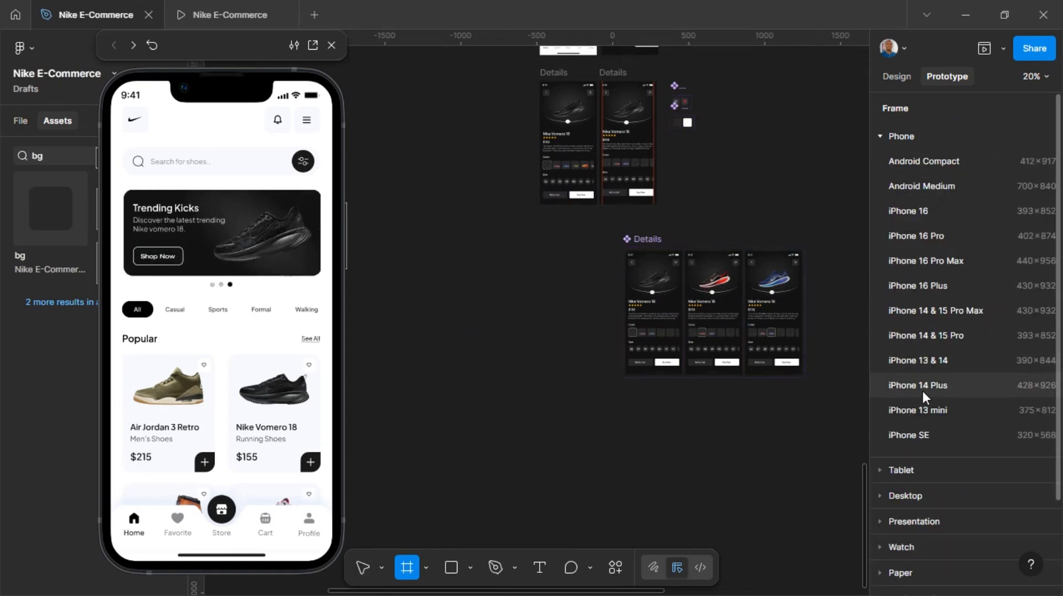
left_click(914, 409)
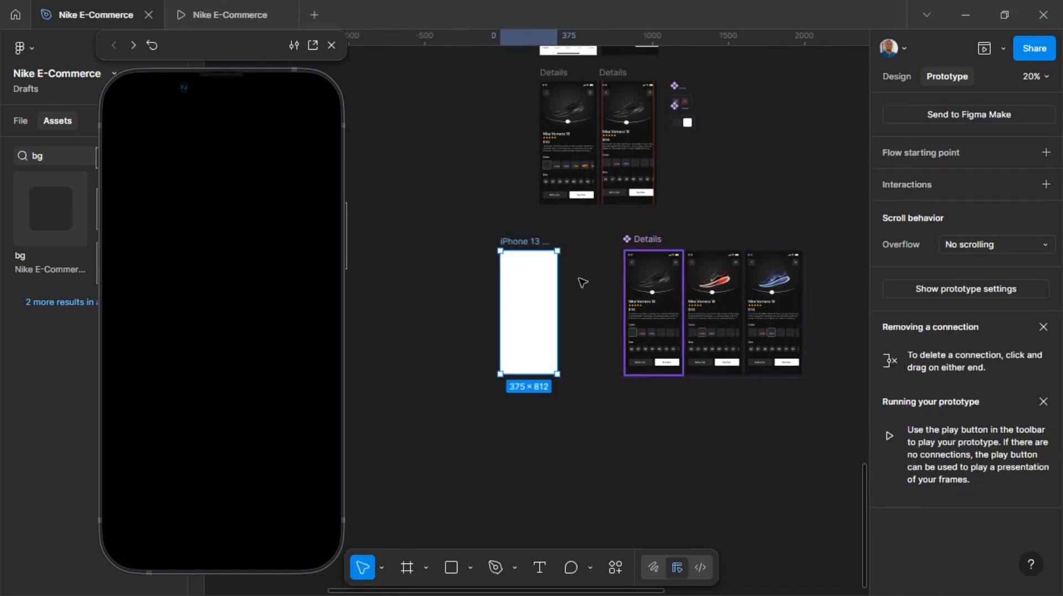
double_click(525, 242)
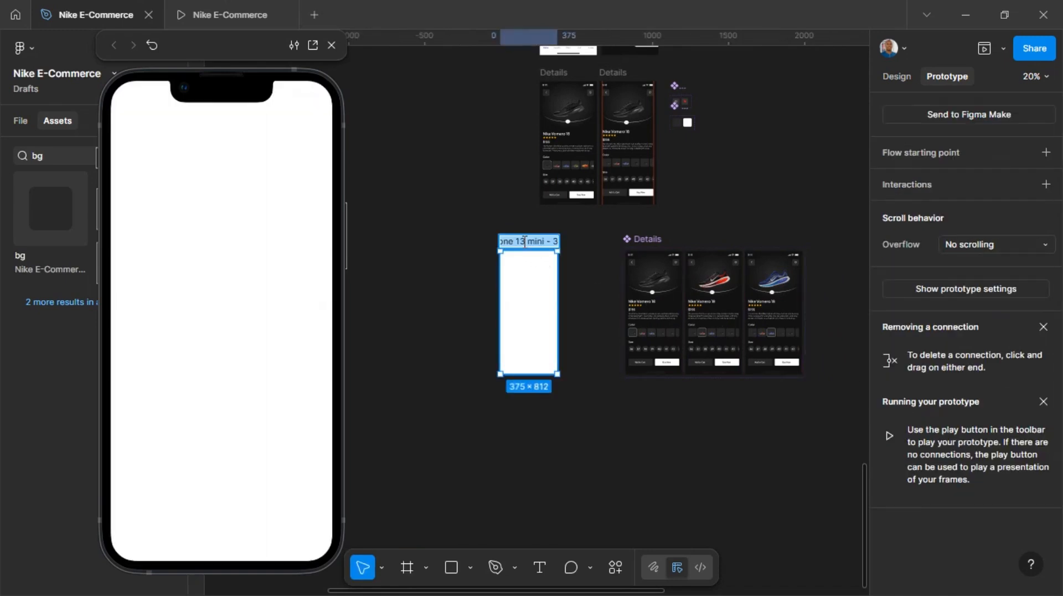
type("Det")
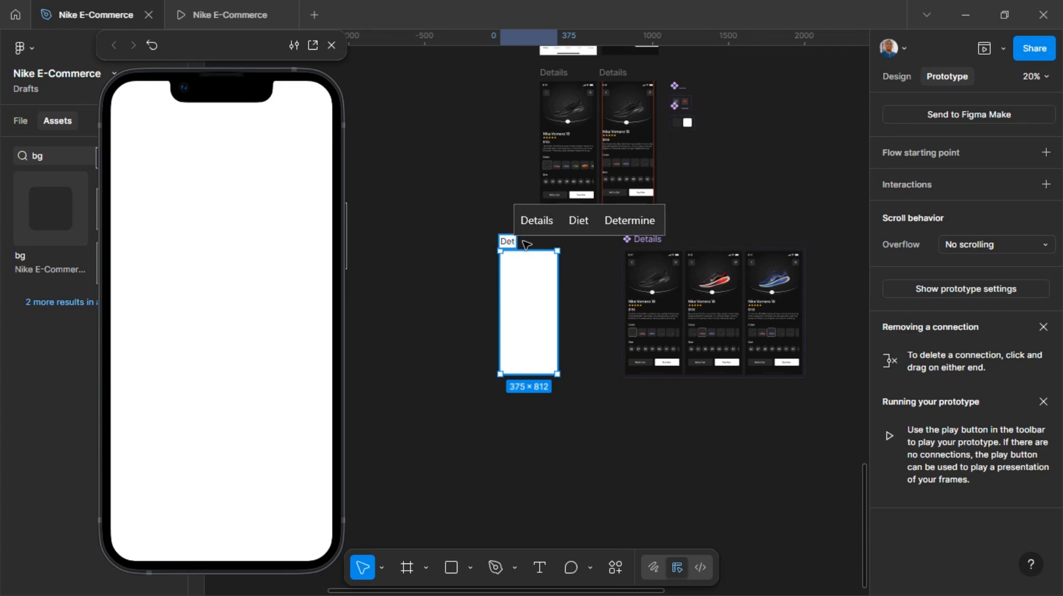
double_click(636, 239)
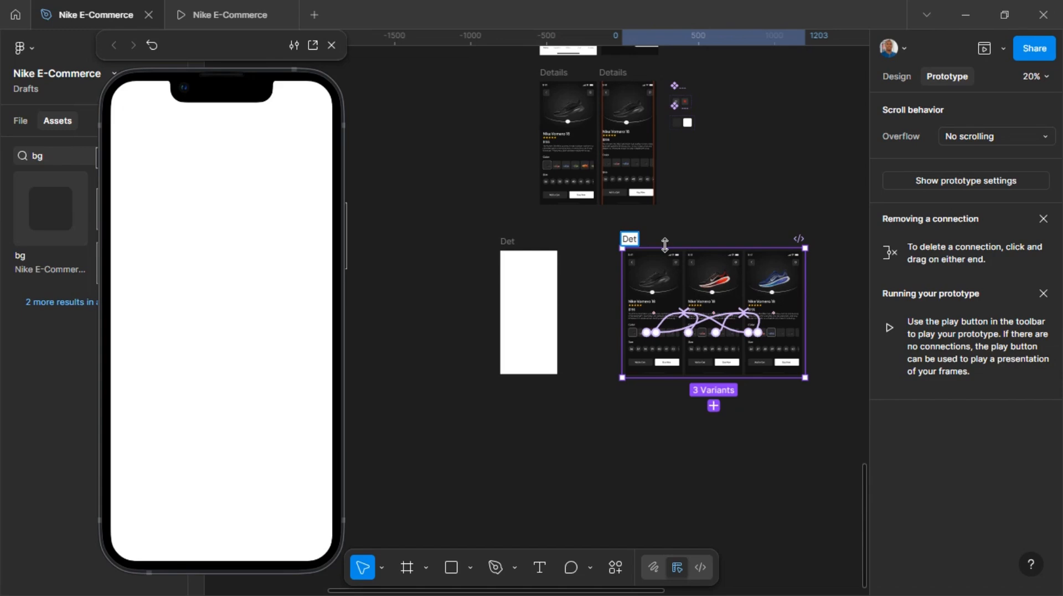
left_click(676, 237)
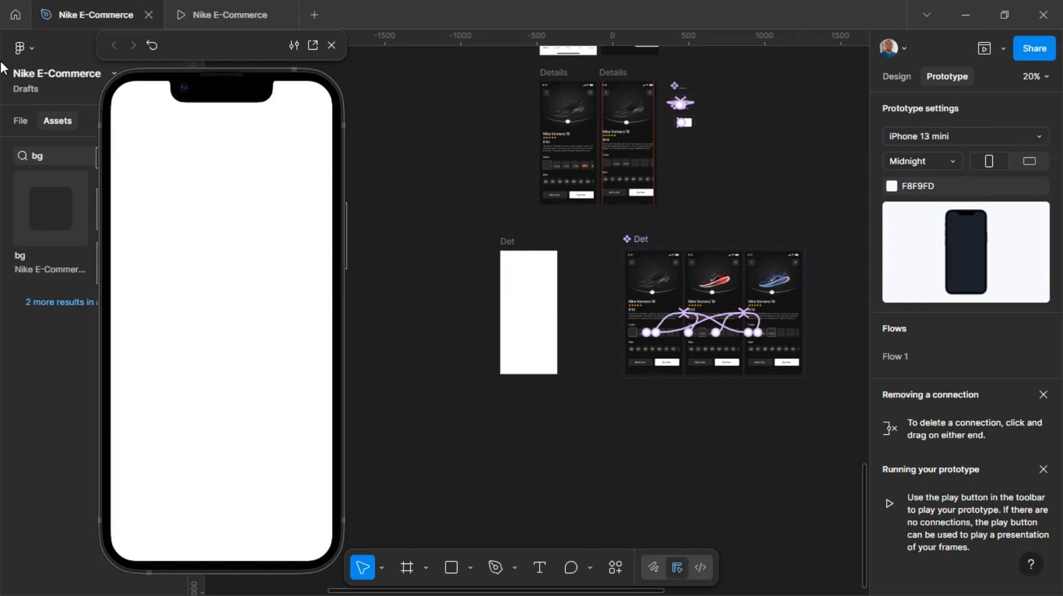
- Search the assets for "det" and place an instance of the Det component in the empty Det frame
left_click(61, 157)
type("det")
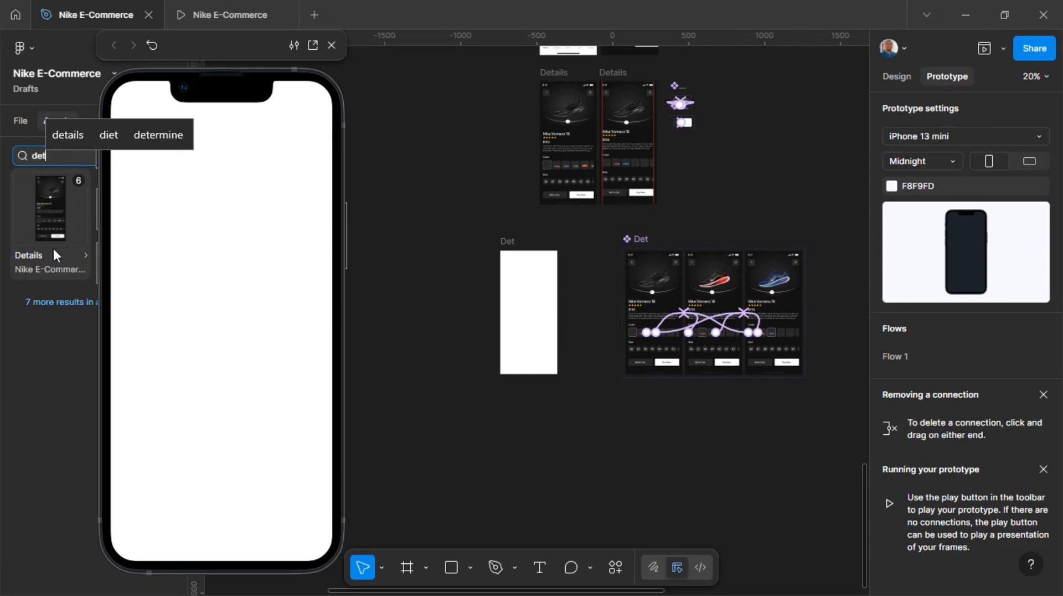
left_click(175, 217)
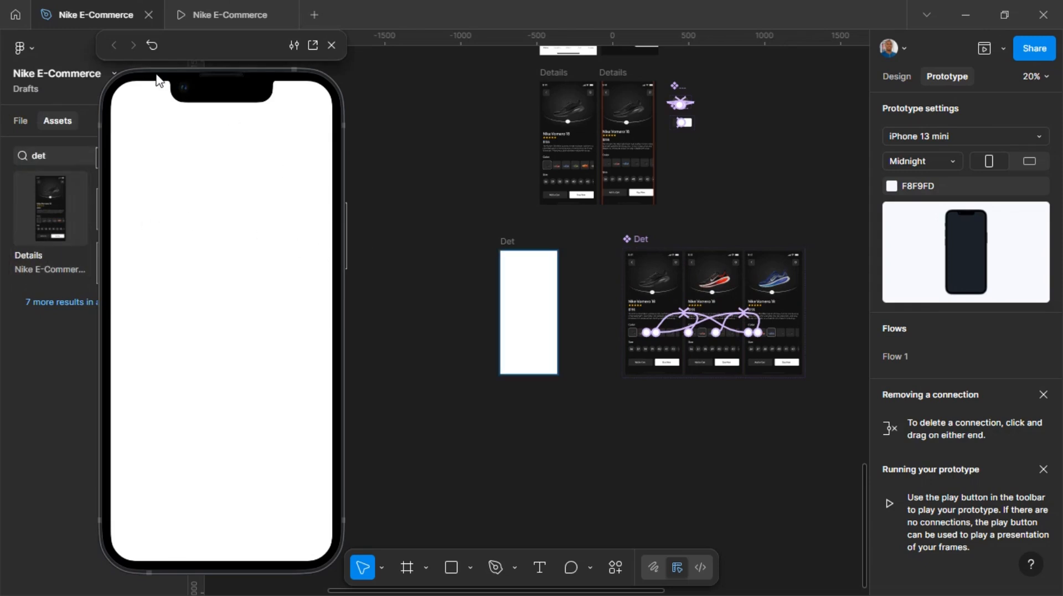
left_click_drag(157, 75, 295, 95)
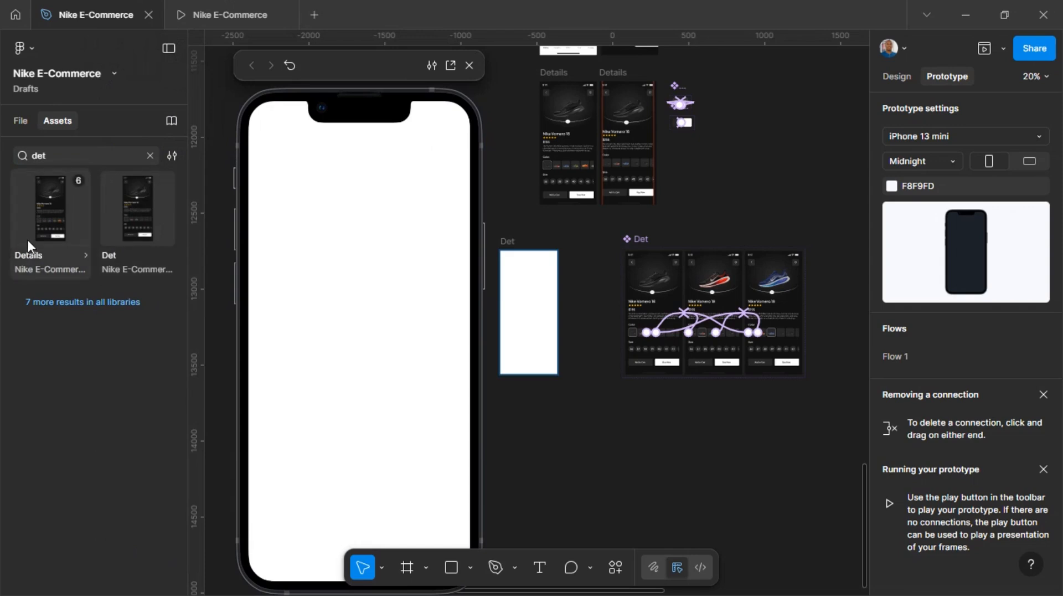
left_click(138, 213)
left_click_drag(138, 213, 530, 320)
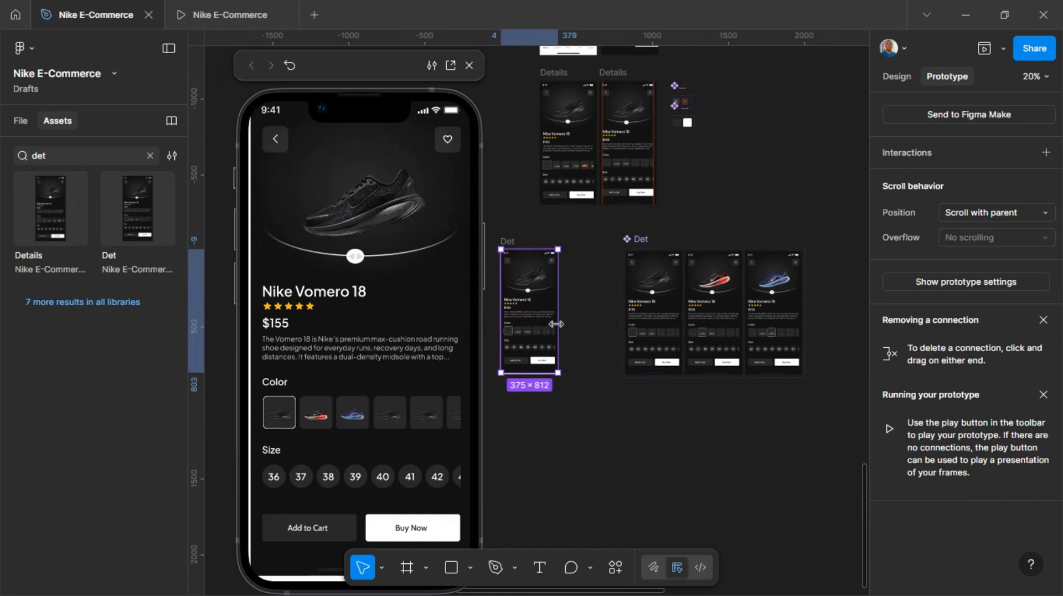
- Centre the Det instance horizontally and vertically within its frame
scroll(540, 329, "up", 3)
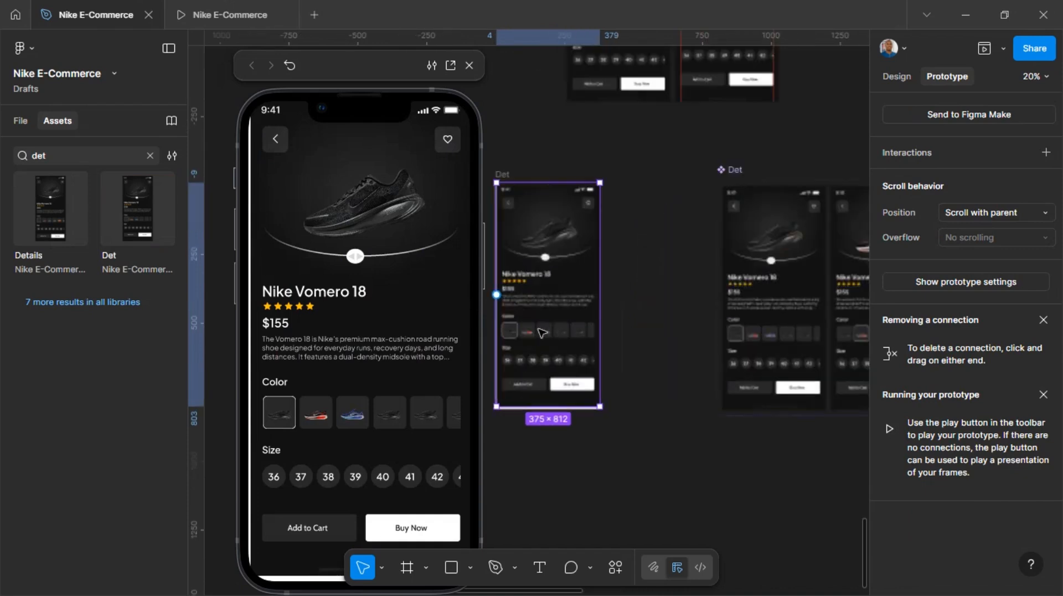
left_click(893, 79)
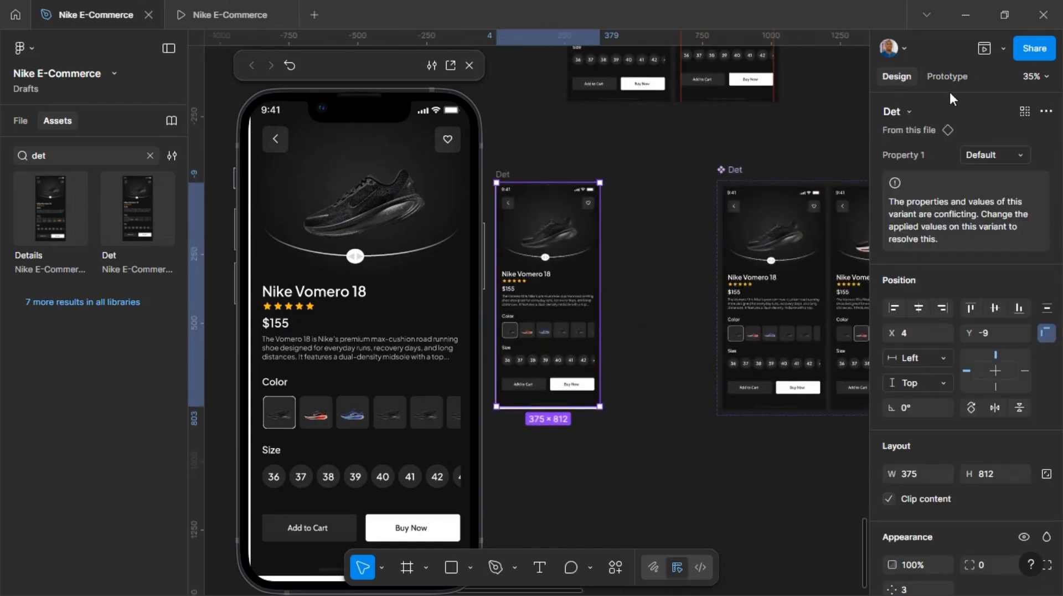
left_click(914, 307)
left_click(997, 306)
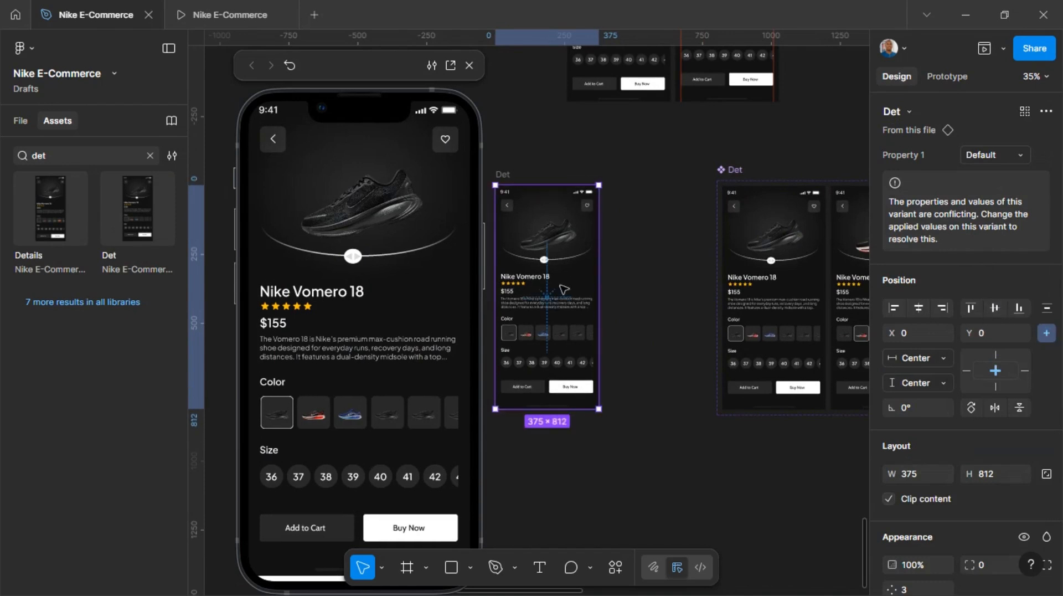
- Test the black, red and blue colour swatches and the back arrow in the inline prototype preview
scroll(583, 296, "up", 5)
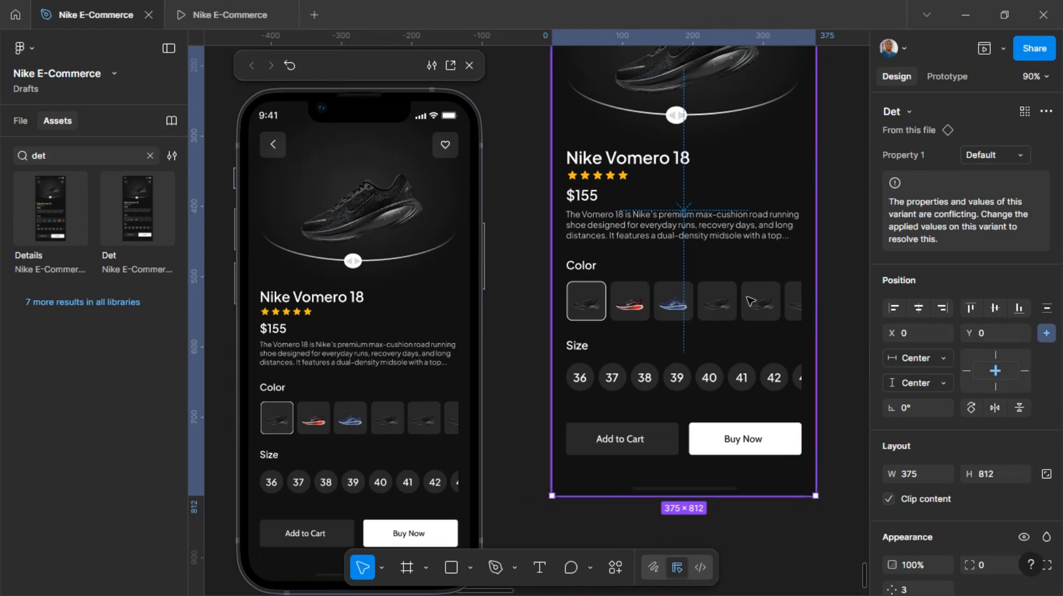
left_click(314, 414)
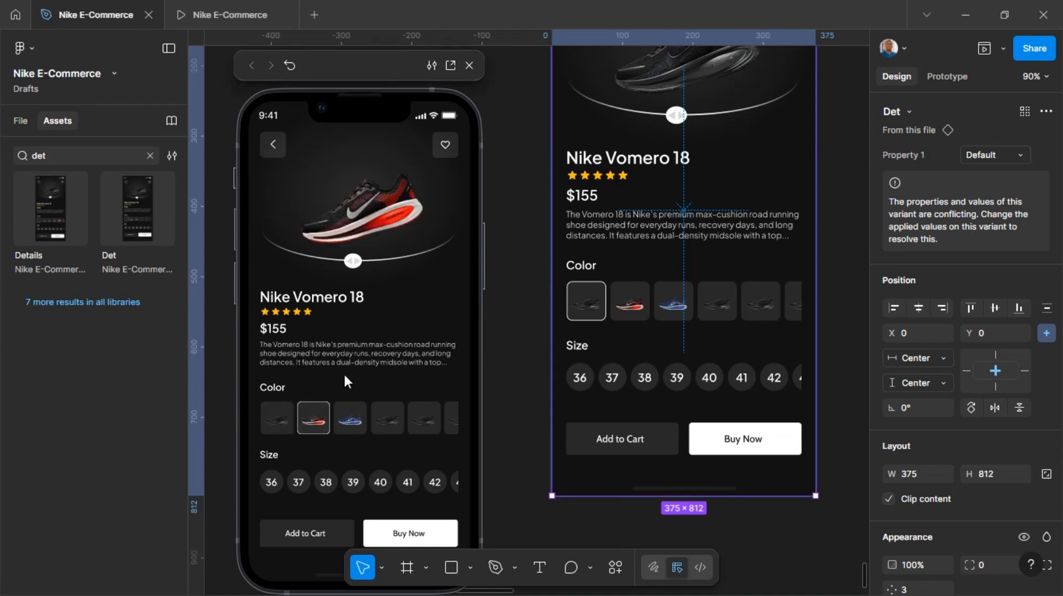
left_click(350, 418)
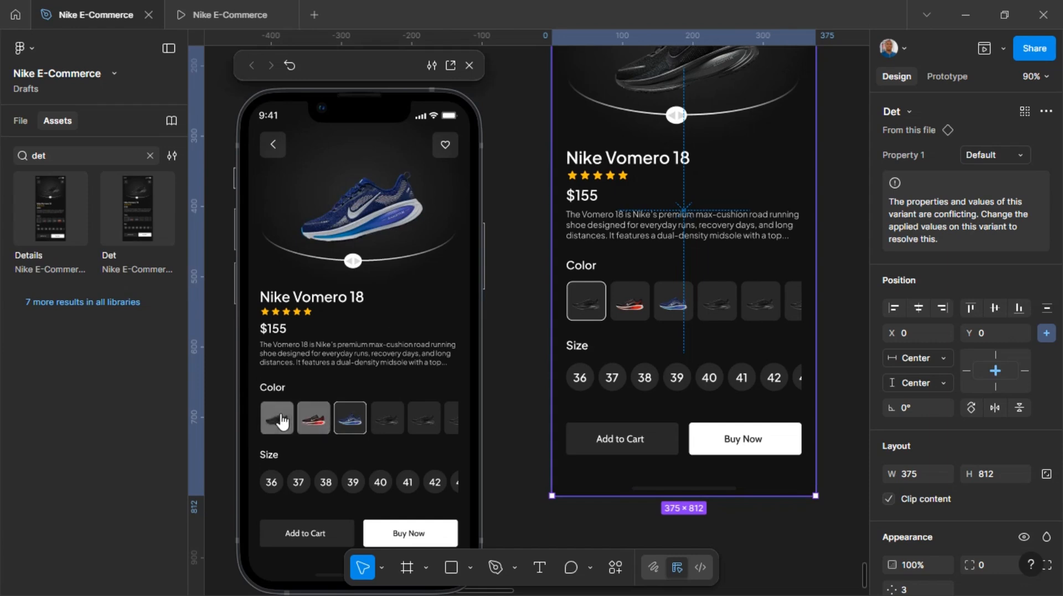
left_click(305, 413)
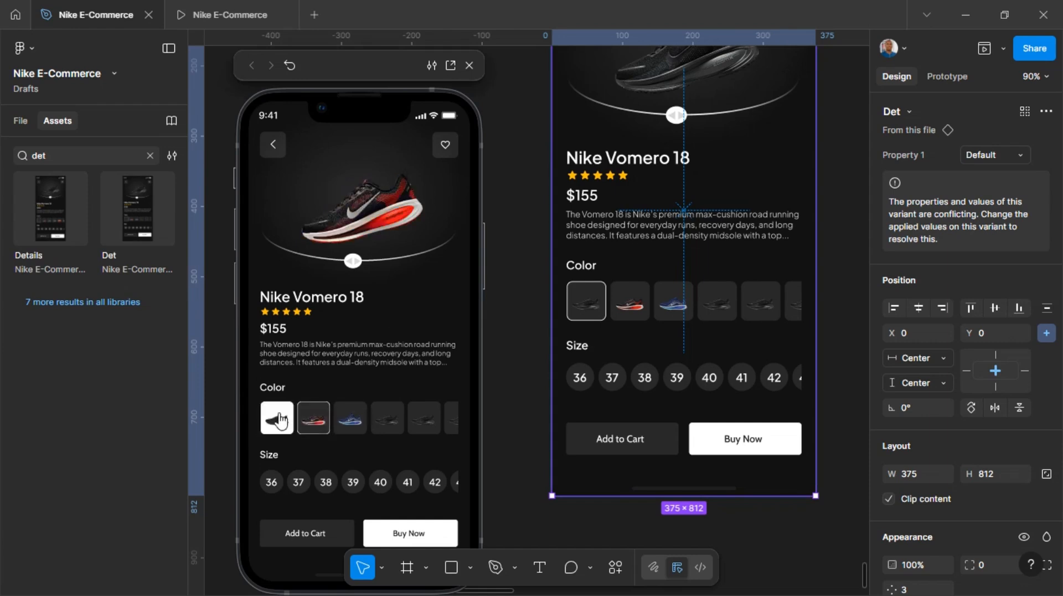
left_click(278, 419)
left_click(313, 417)
left_click(349, 417)
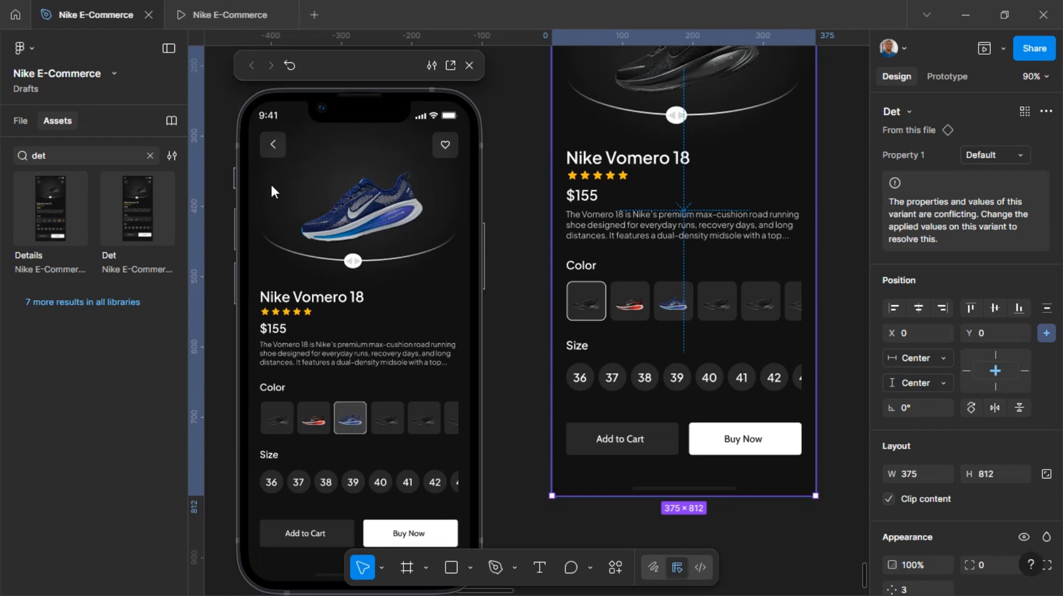
left_click(272, 140)
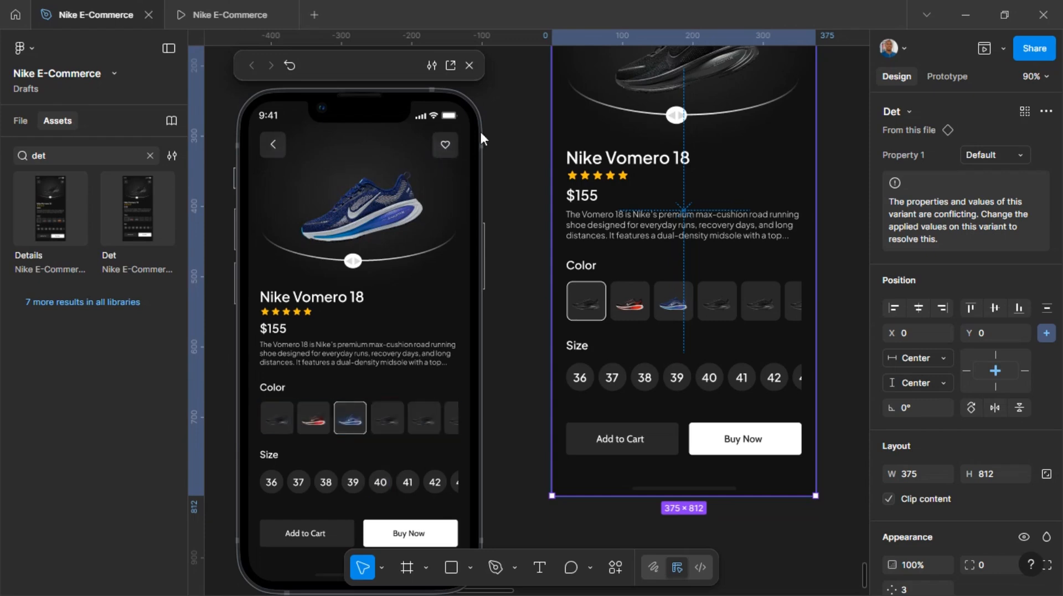
- Check the back navigation from the details screen to the home screen in the separate prototype presentation, then return to the design file
scroll(690, 205, "down", 10)
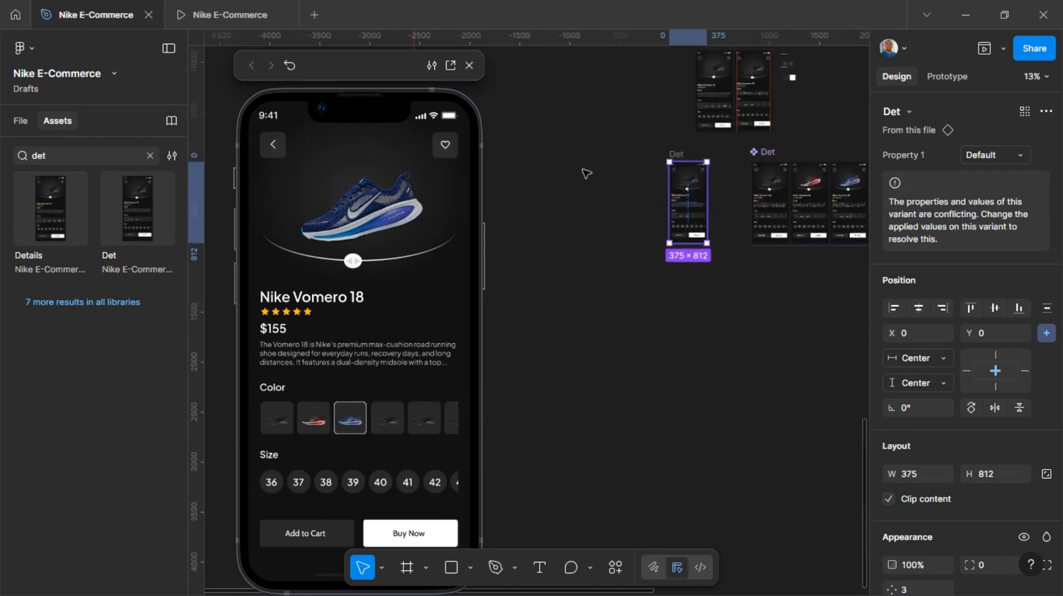
left_click(240, 13)
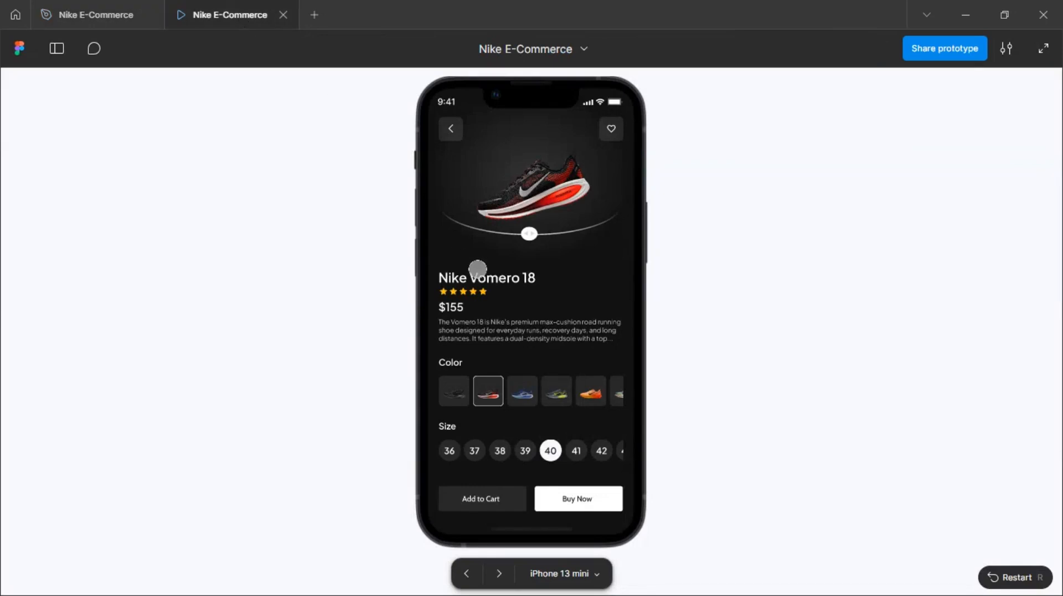
left_click(442, 123)
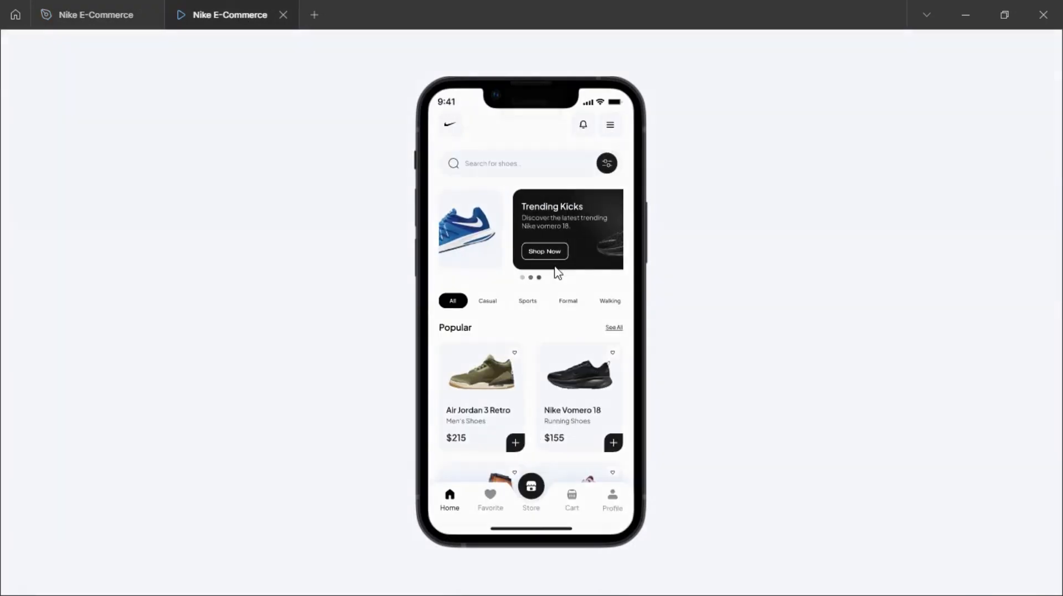
left_click(524, 165)
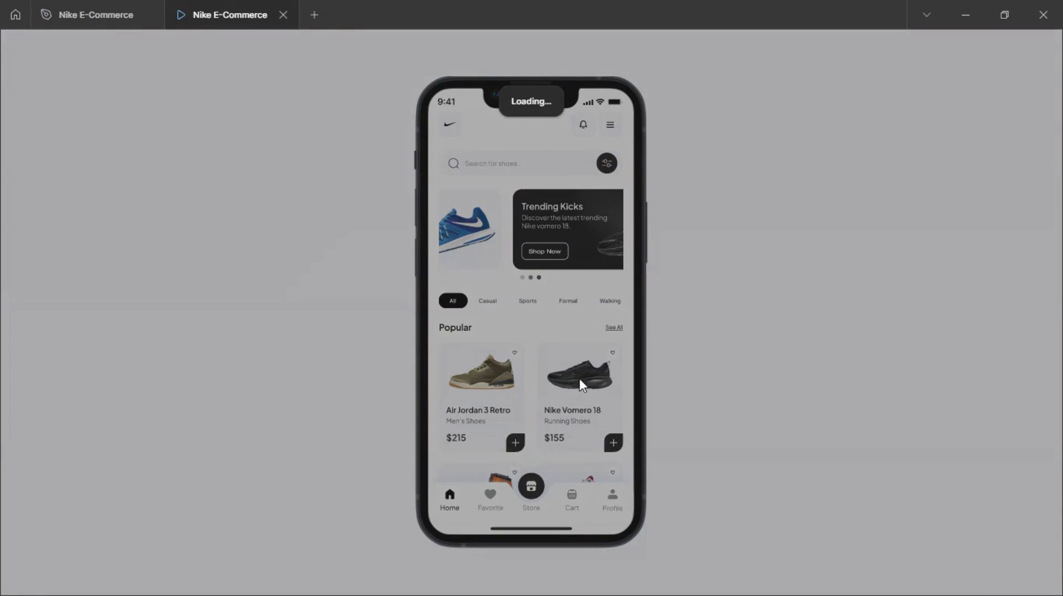
left_click(89, 7)
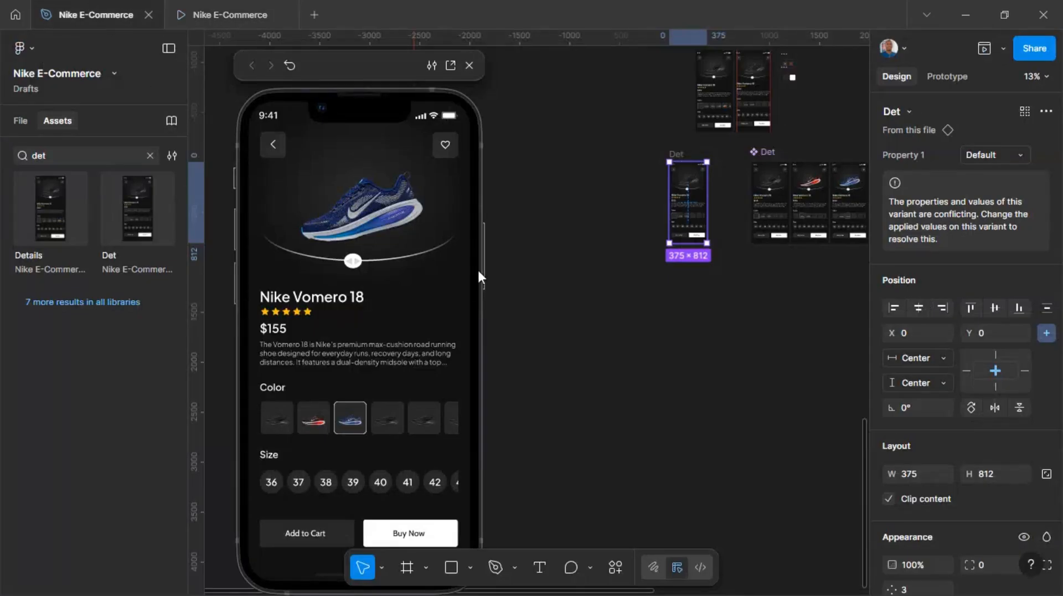
- Move the Det frame to the empty area below the Det component set
scroll(587, 274, "down", 3)
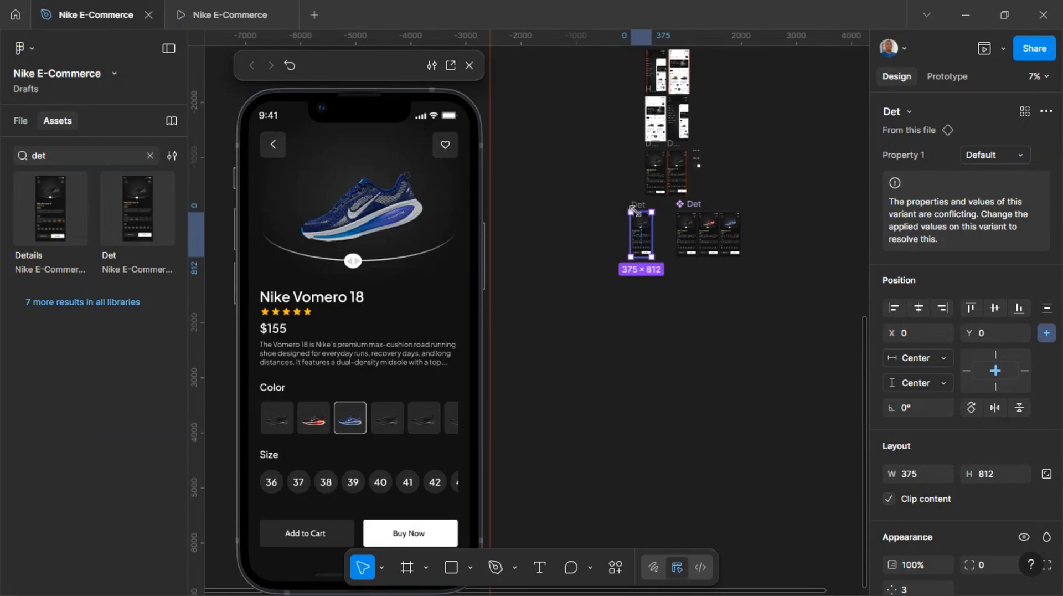
scroll(635, 210, "up", 3)
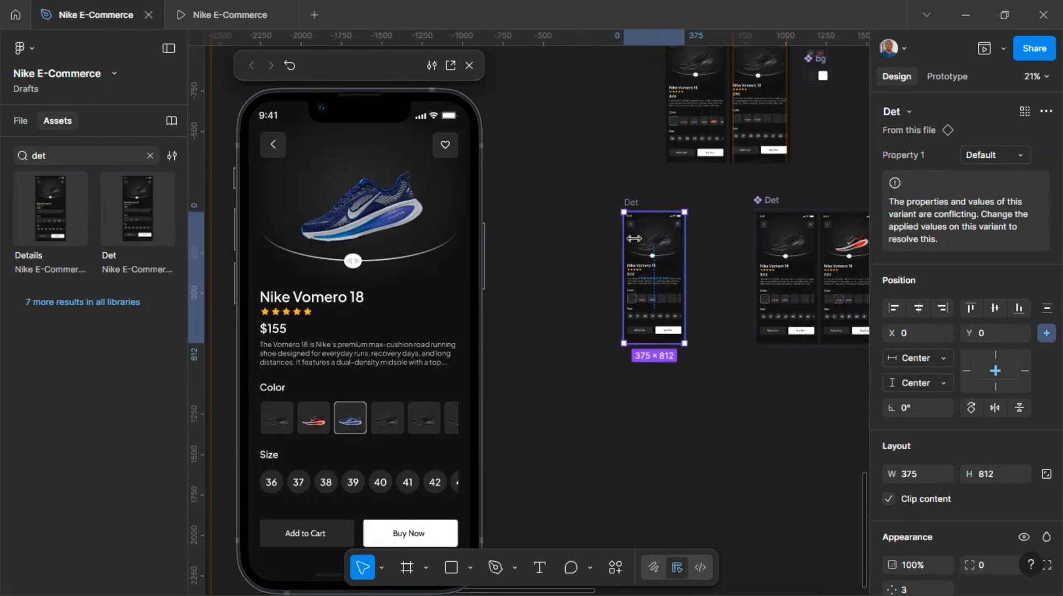
left_click_drag(634, 238, 604, 222)
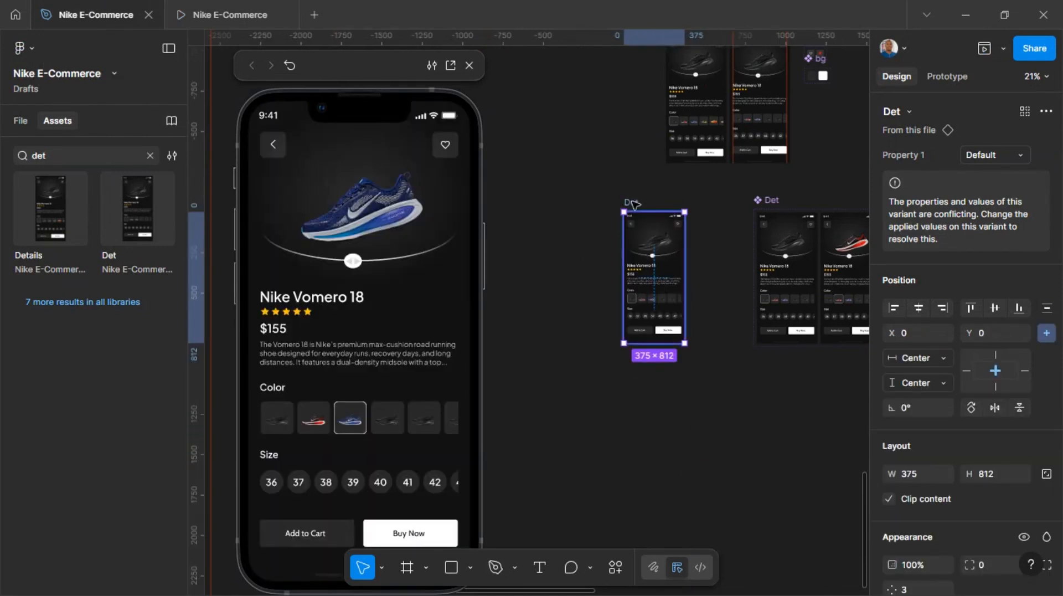
left_click(634, 203)
left_click_drag(631, 213, 762, 427)
scroll(755, 360, "down", 3)
scroll(759, 363, "up", 2)
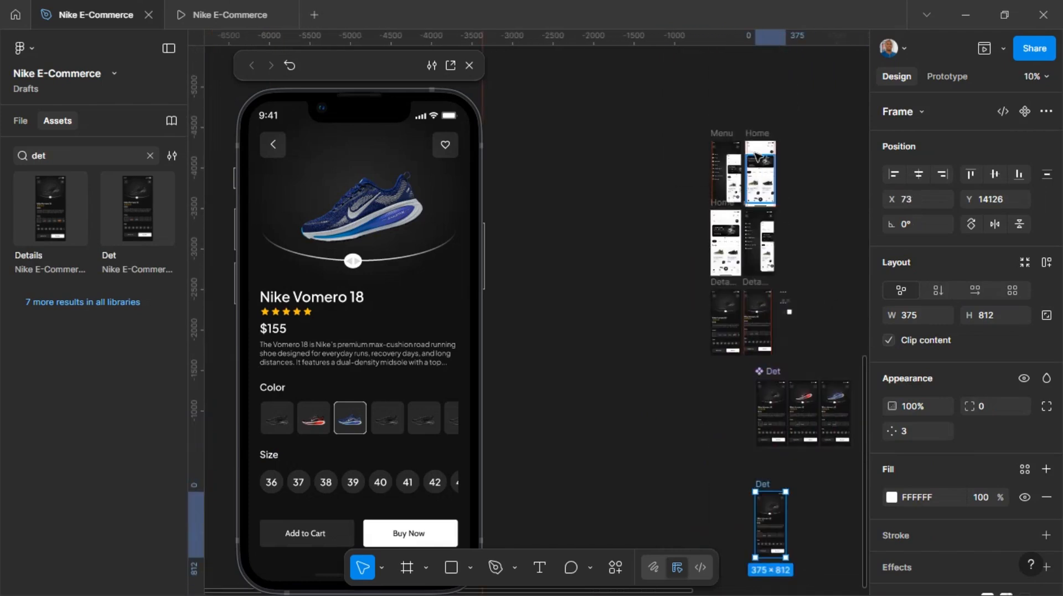
- Move the upper Menu and Home frames together into a row beside the Det frame, with Home next to Det
left_click(753, 131)
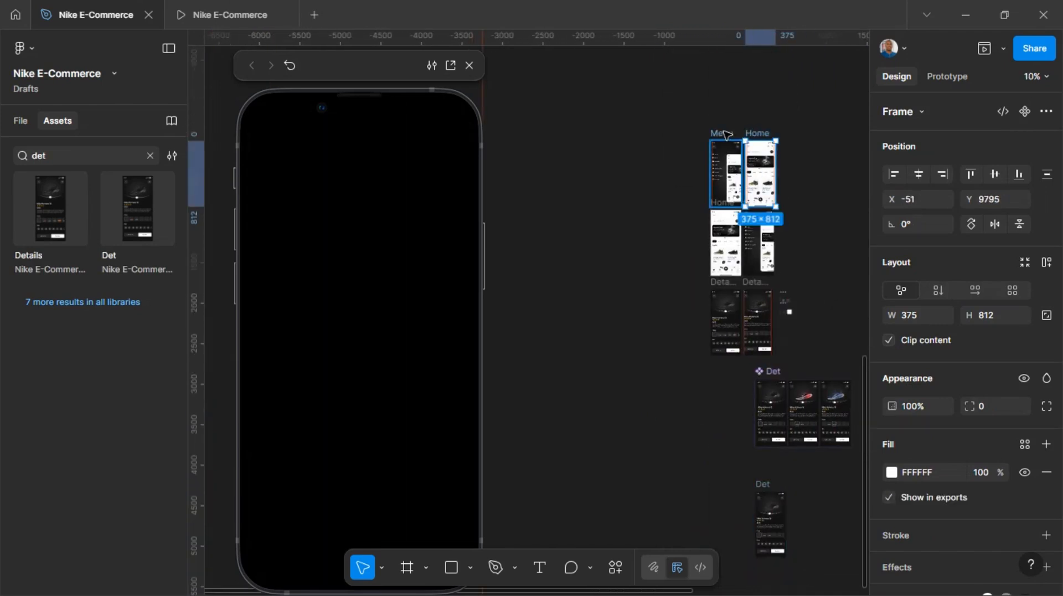
left_click(717, 158, "shift")
left_click_drag(716, 159, 698, 520)
- Connect the Nike Vomero 18 product card on the Home frame to the Det frame with an on-tap, instant Navigate to interaction
left_click(940, 77)
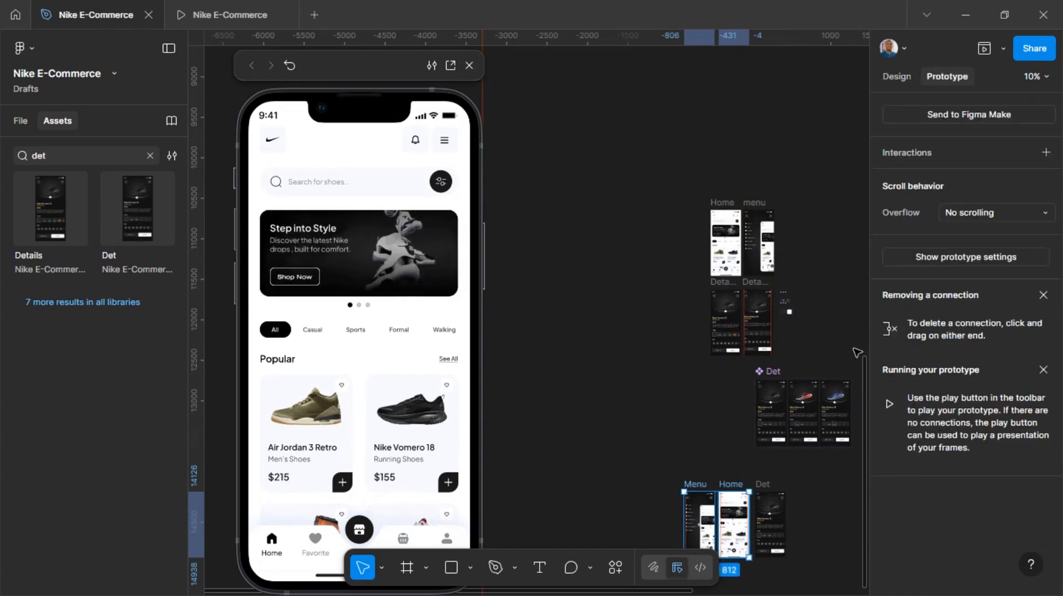
scroll(825, 432, "down", 5)
scroll(781, 267, "right", 2)
scroll(676, 211, "up", 1)
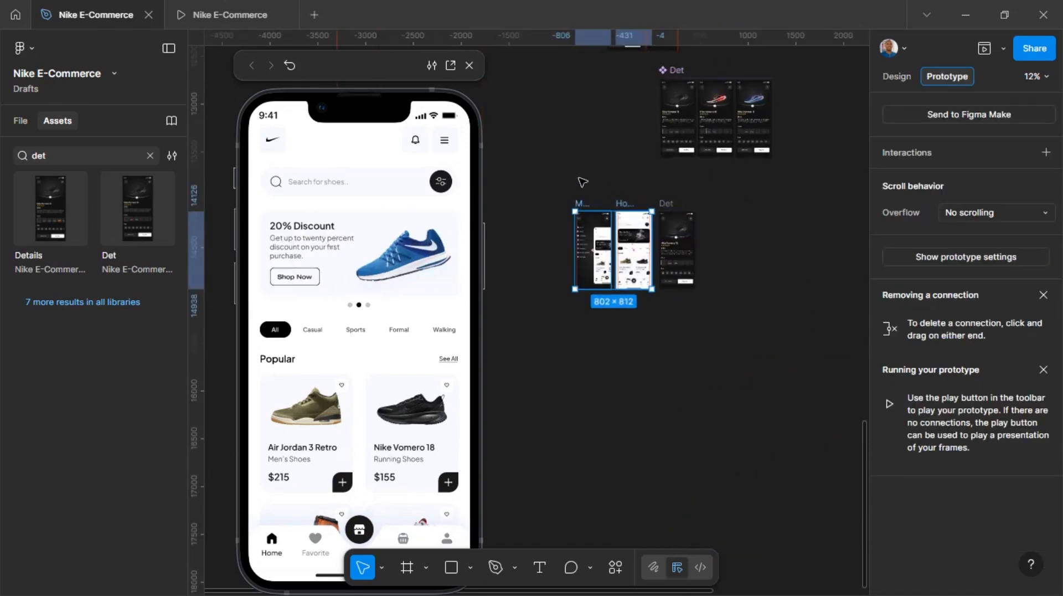
left_click(625, 207)
scroll(637, 186, "up", 3)
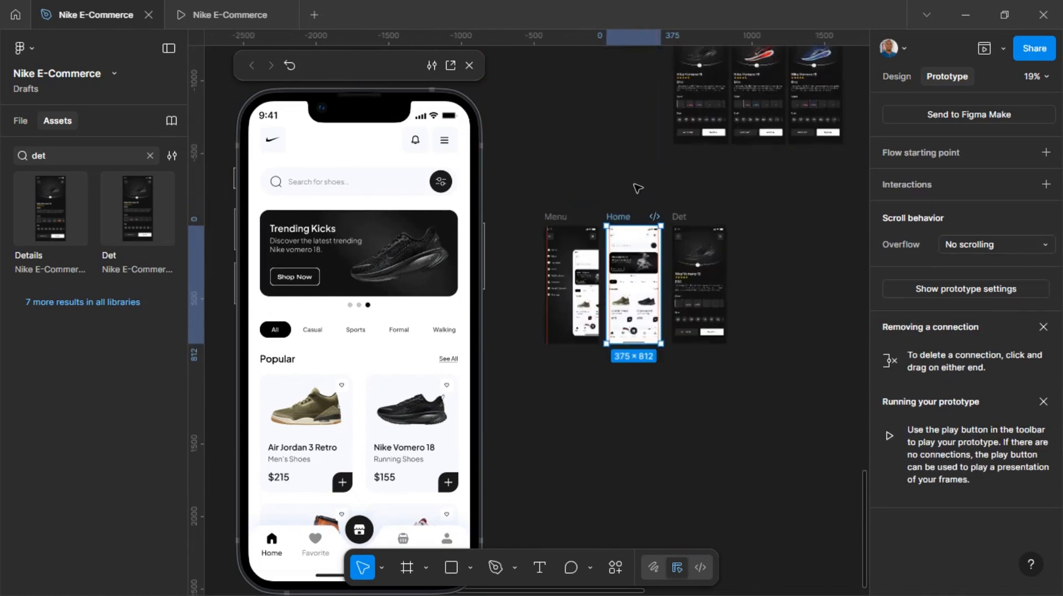
scroll(639, 188, "down", 5)
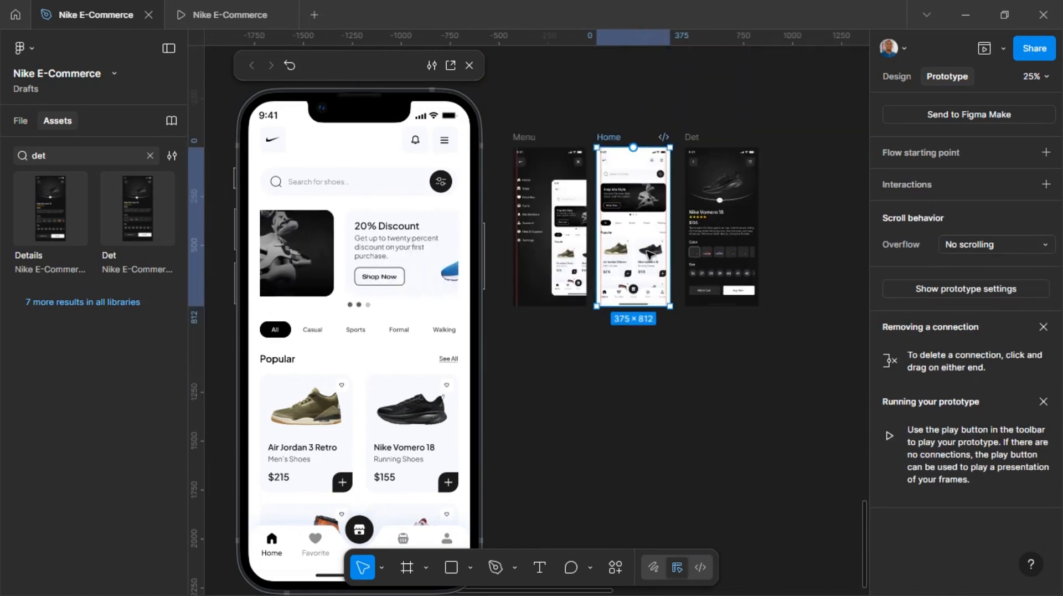
scroll(651, 148, "up", 1)
left_click(651, 147)
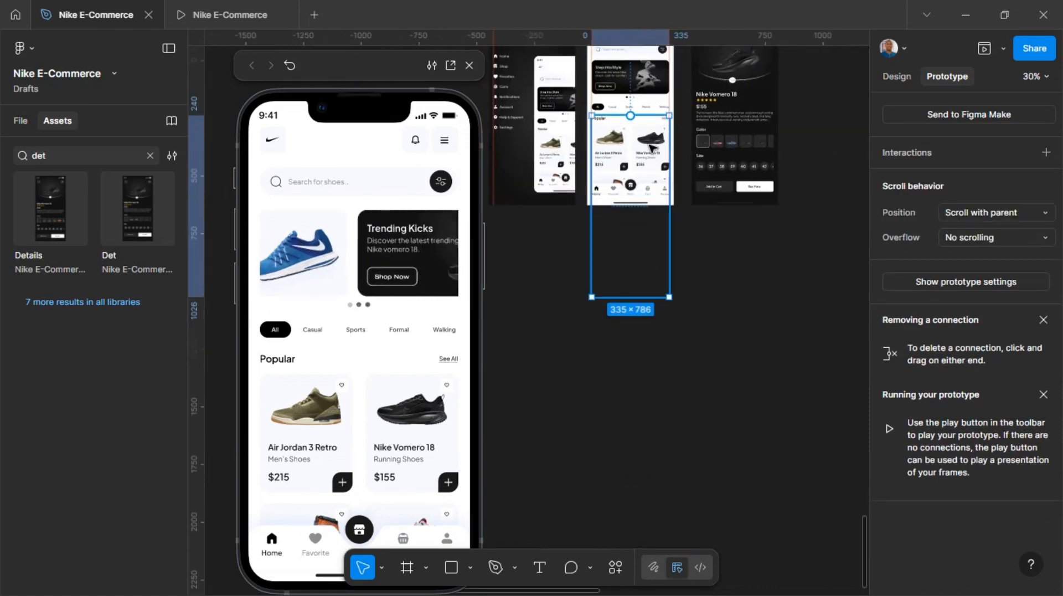
scroll(651, 147, "up", 3)
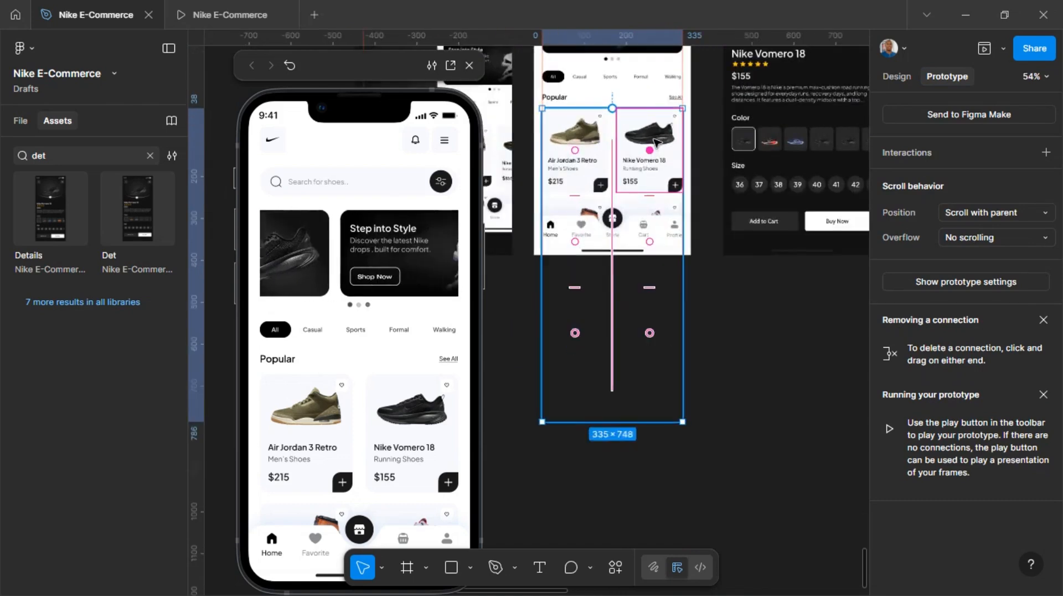
left_click(661, 142)
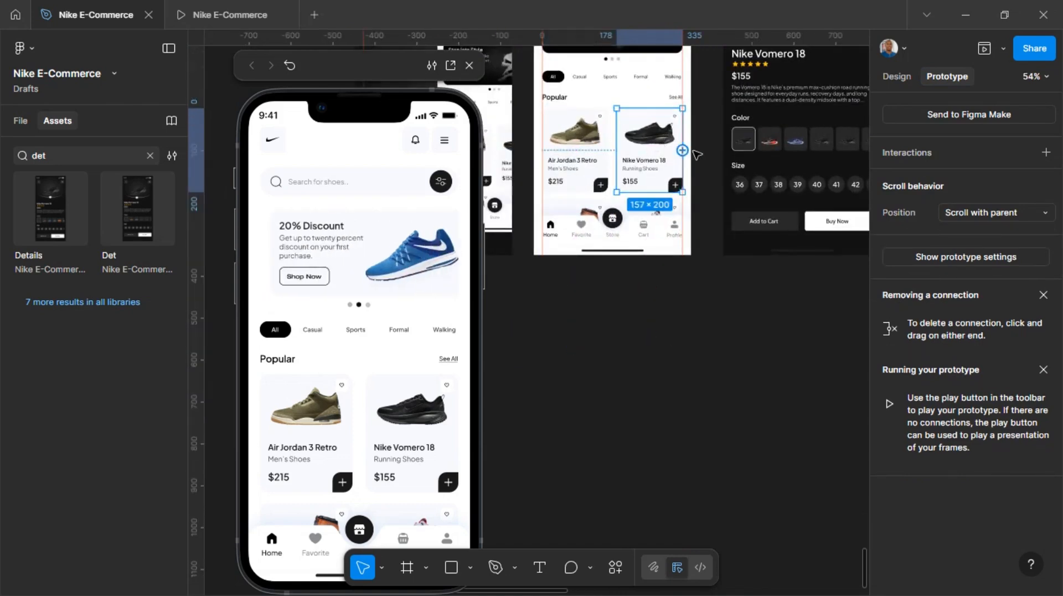
scroll(682, 166, "up", 2)
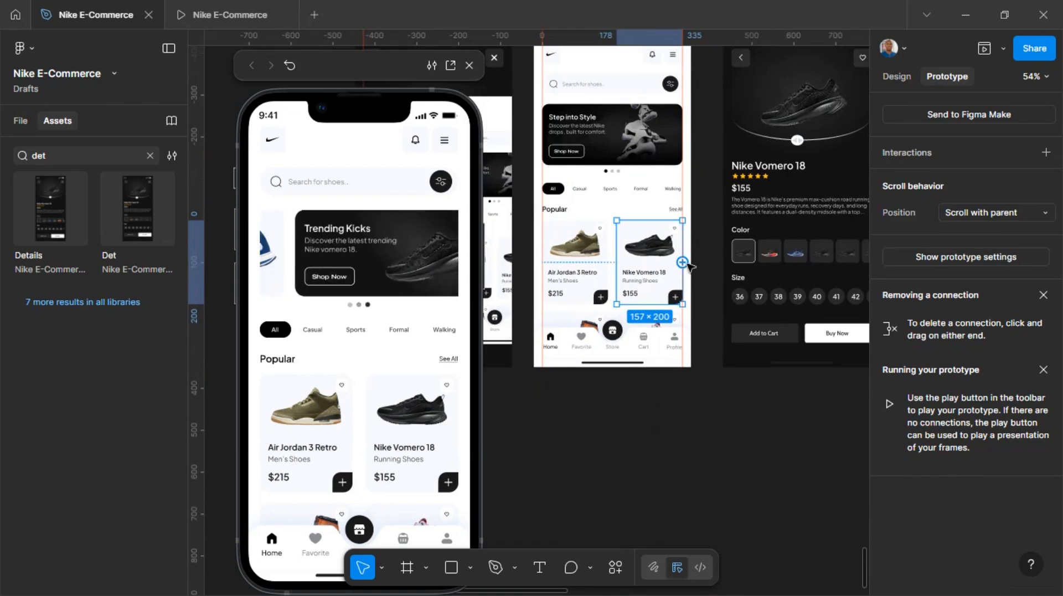
left_click_drag(331, 68, 119, 61)
scroll(500, 172, "right", 2)
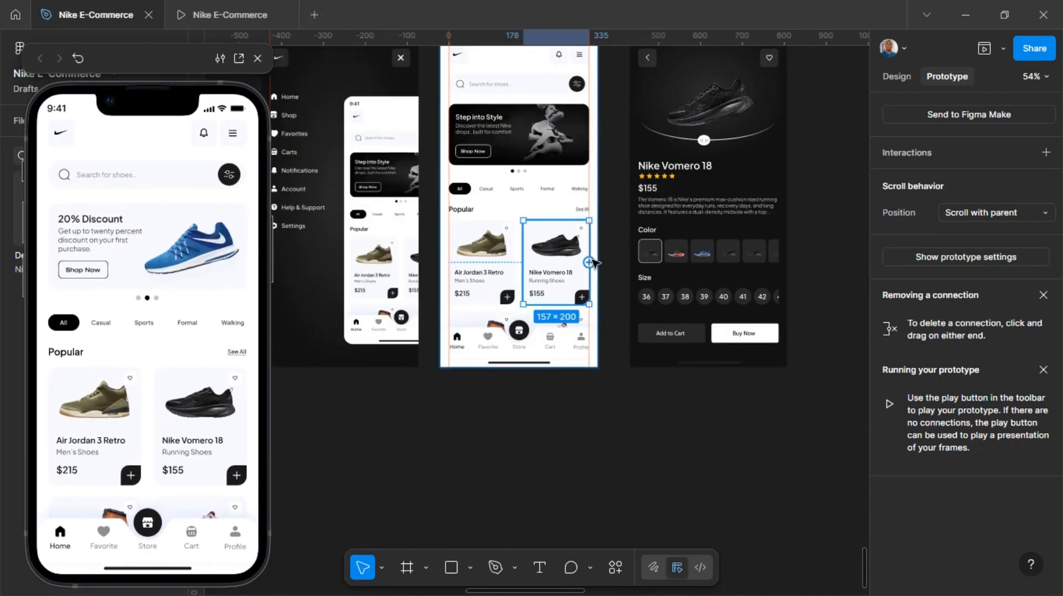
left_click_drag(589, 262, 644, 246)
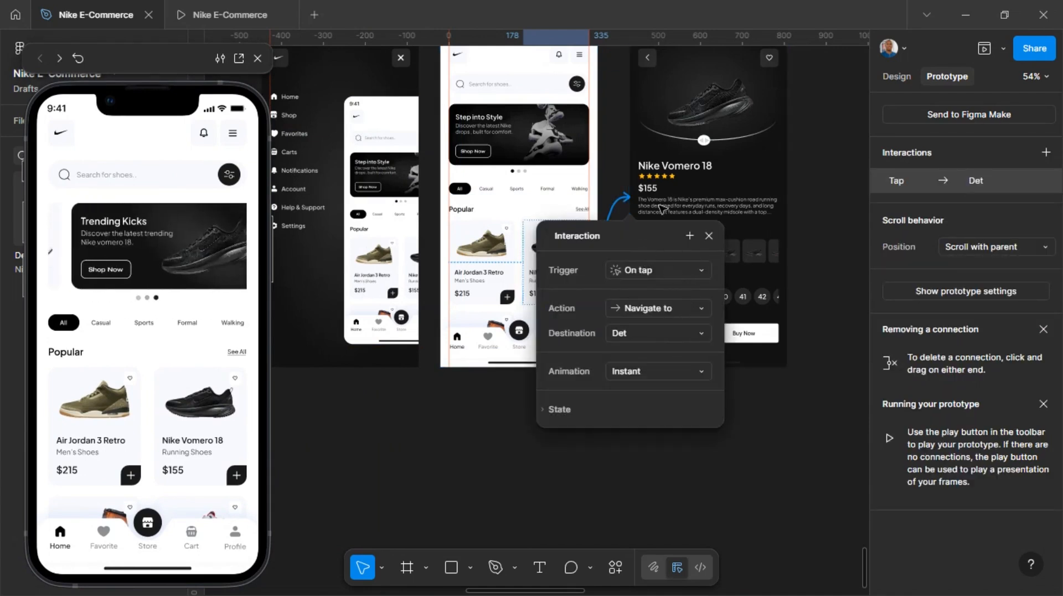
- Link the back arrow on the Det frame to the Home frame with an on-tap, instant Navigate to interaction
scroll(663, 210, "up", 3)
double_click(653, 155)
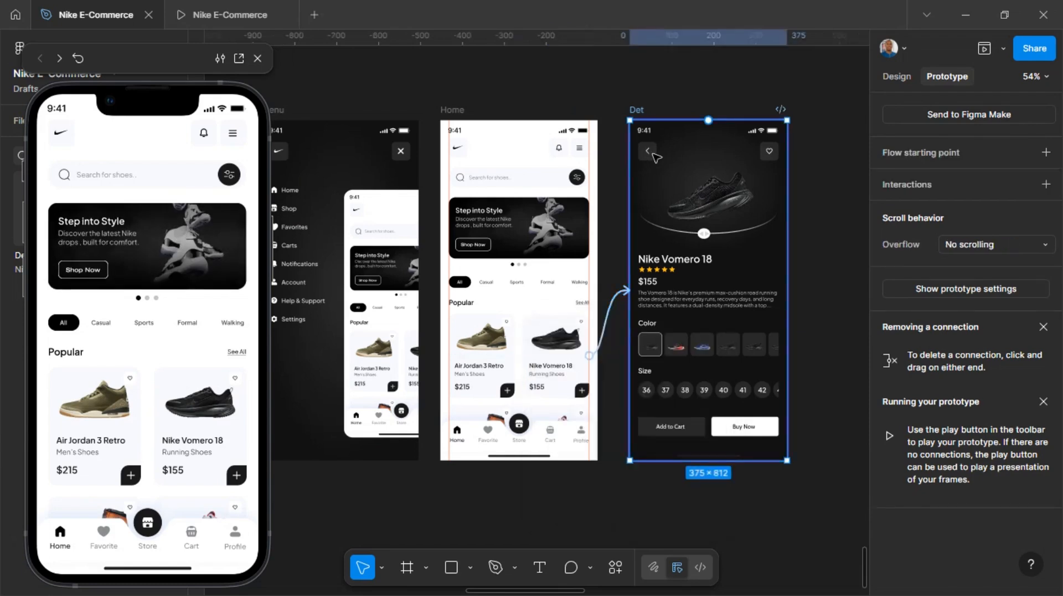
double_click(653, 155)
double_click(655, 155)
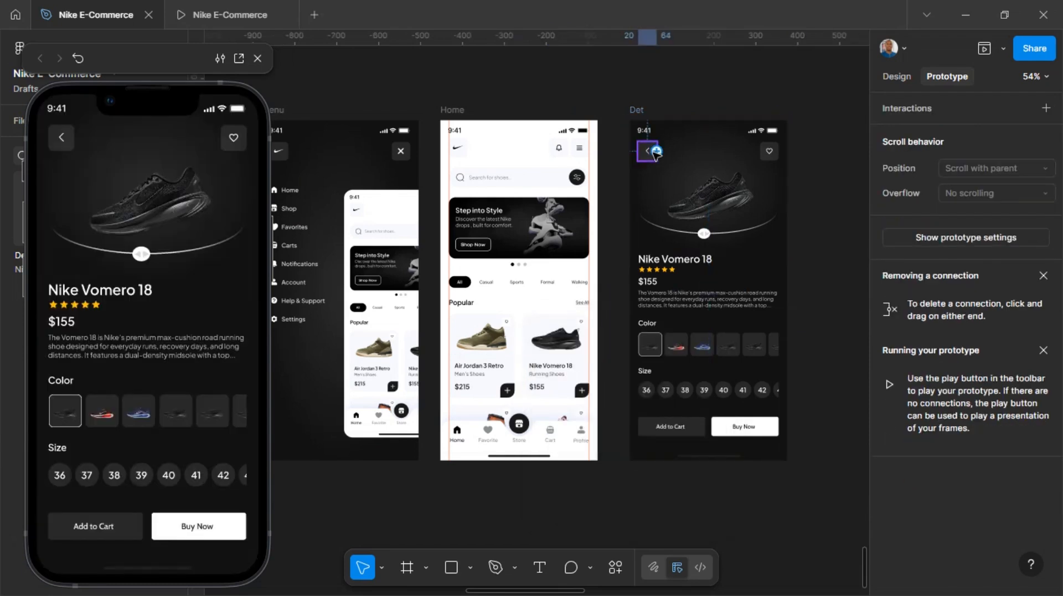
left_click_drag(658, 152, 582, 134)
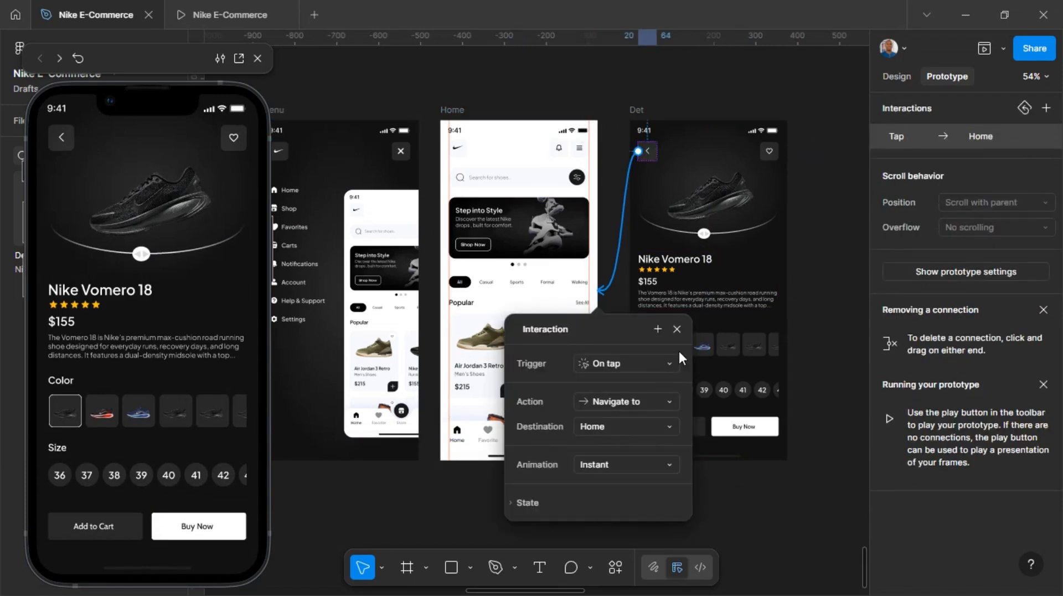
left_click(677, 329)
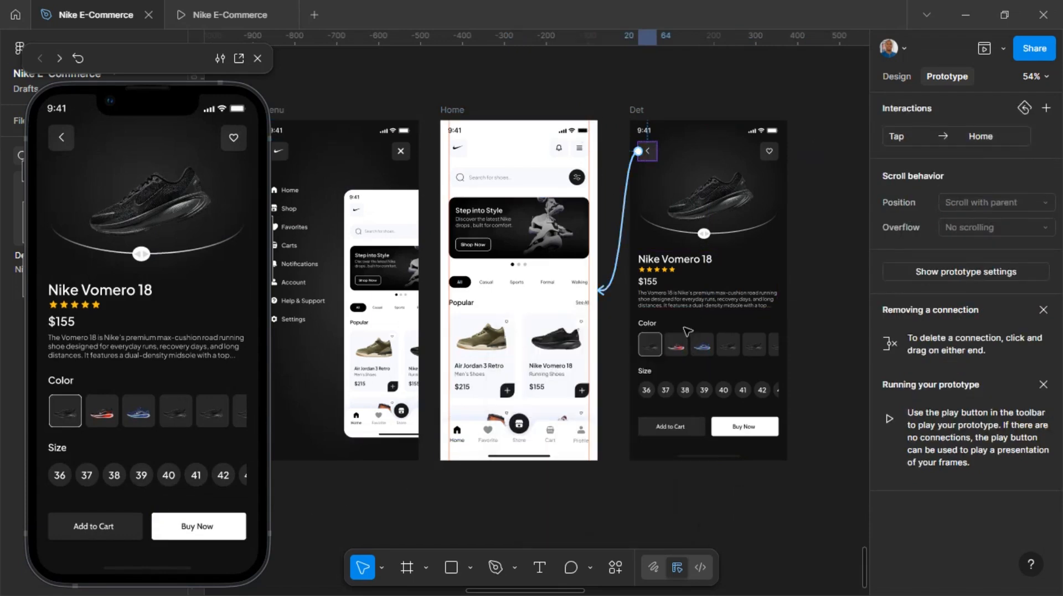
- Test the back arrow and the Nike Vomero 18 card in the inline prototype preview, ending on the home screen
left_click(61, 138)
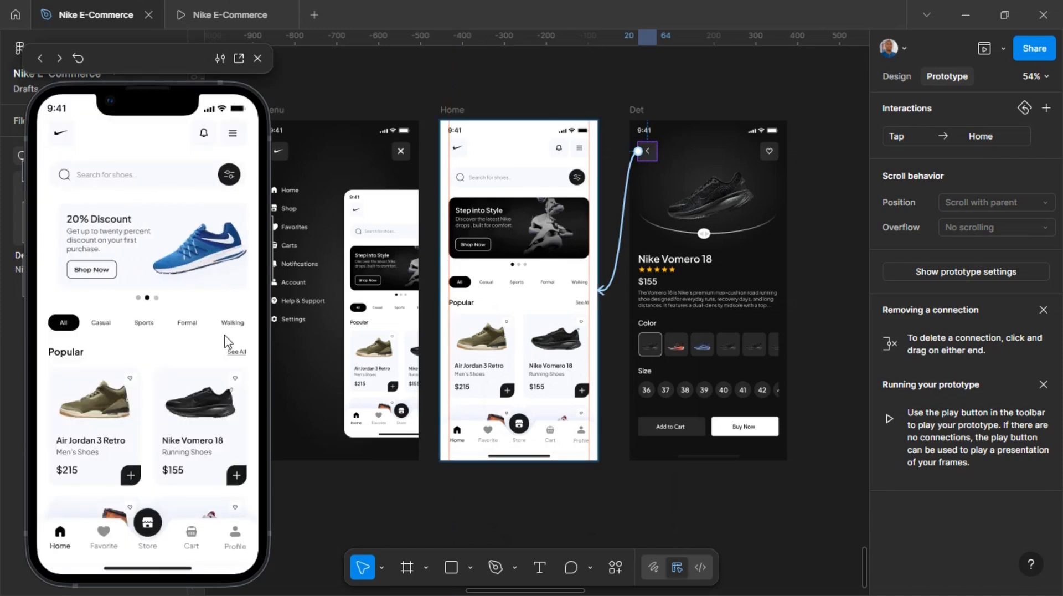
left_click(209, 408)
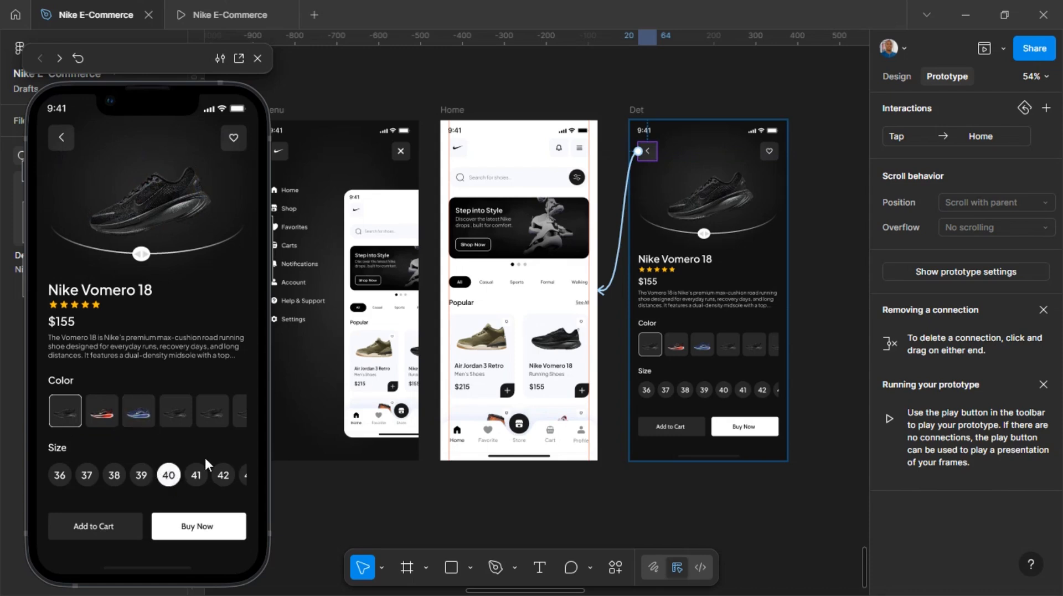
left_click(61, 139)
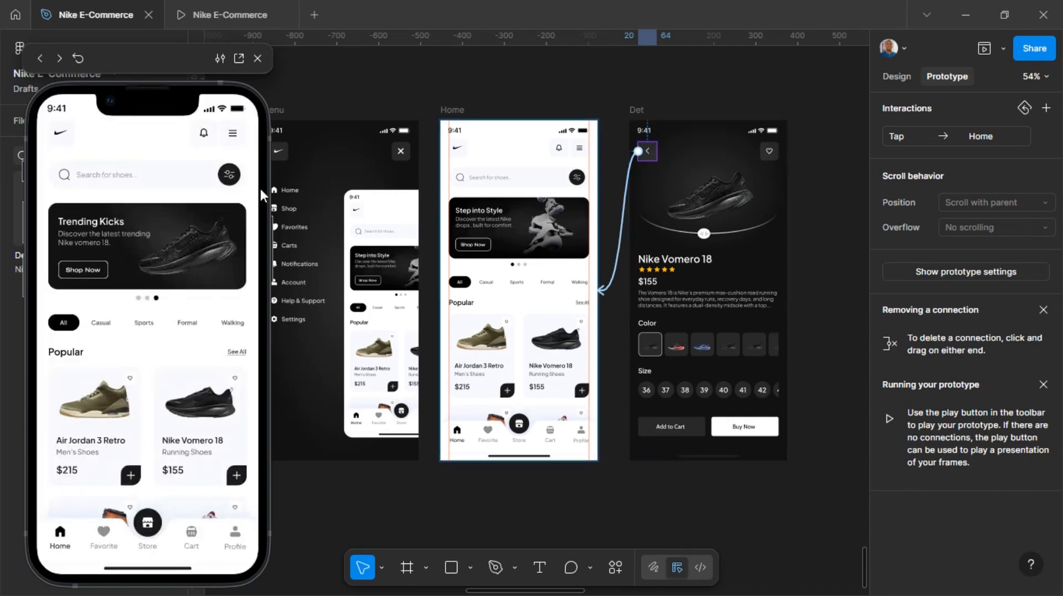
- Connect the hamburger icon on the Home frame to the Menu frame with an on-tap Navigate to interaction
scroll(363, 238, "left", 5)
left_click(457, 110)
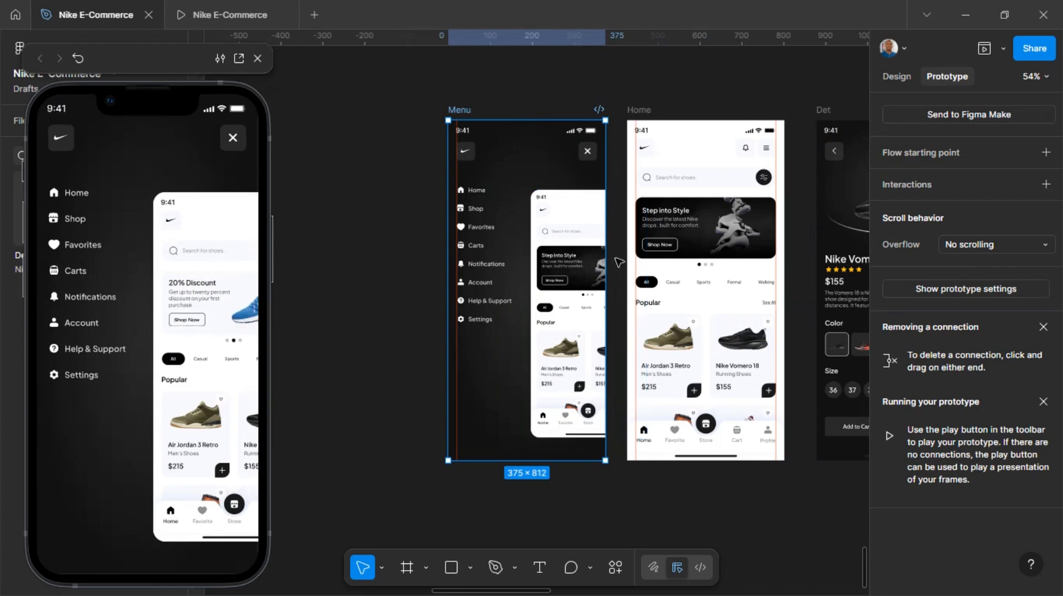
left_click(768, 148)
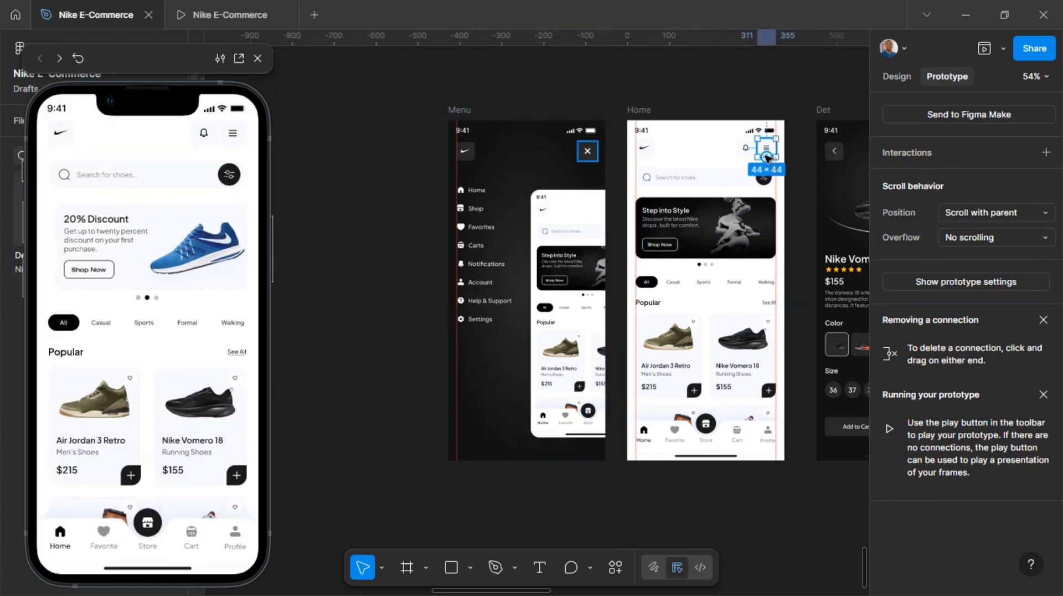
left_click_drag(766, 156, 604, 194)
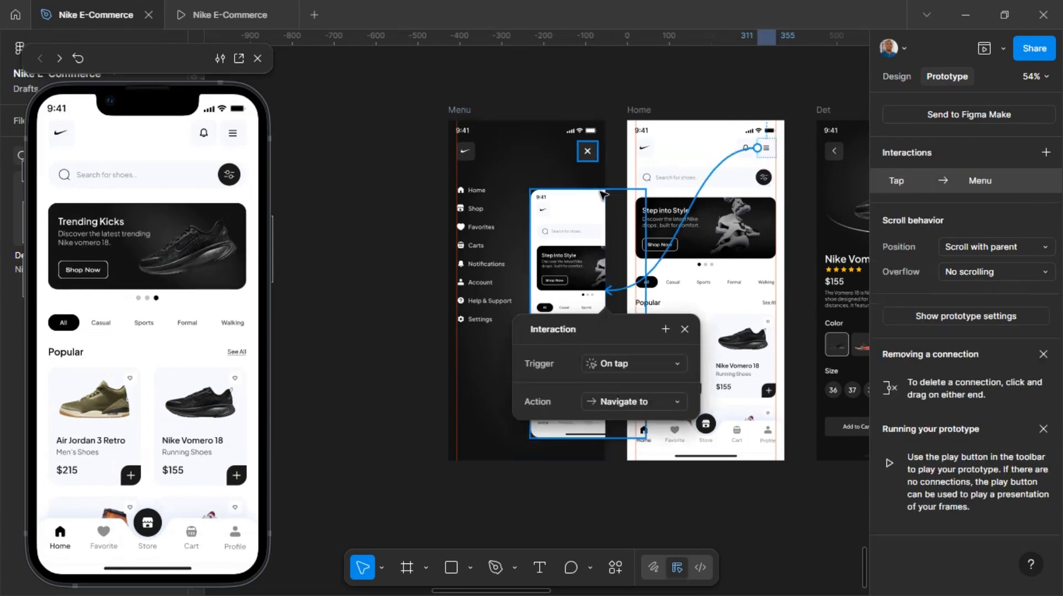
- Link the close icon on the Menu frame back to the Home frame with an on-tap, instant Navigate to interaction
left_click(595, 154)
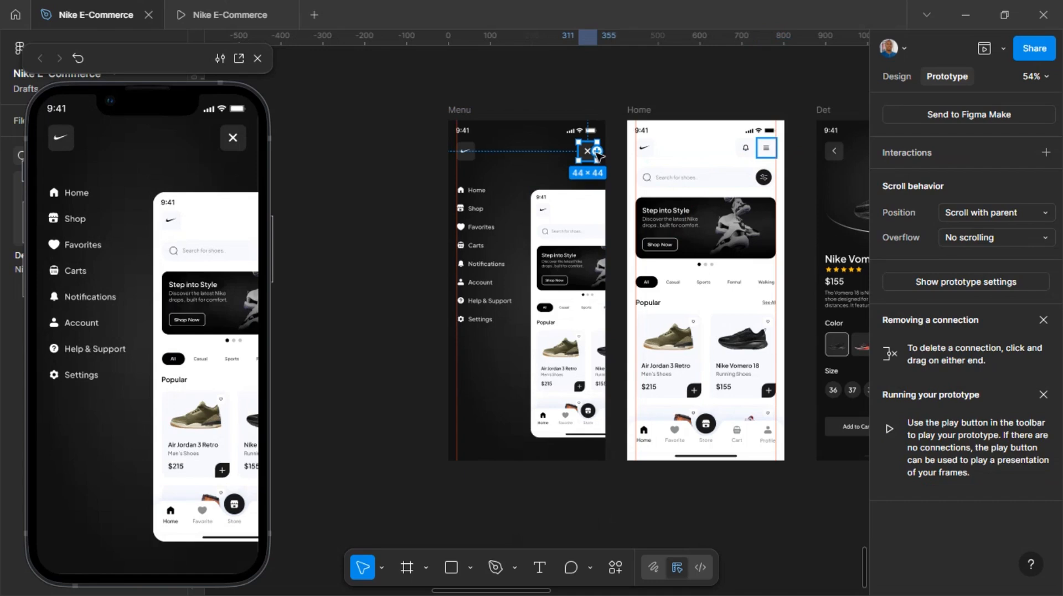
left_click_drag(596, 155, 636, 178)
left_click_drag(633, 176, 642, 171)
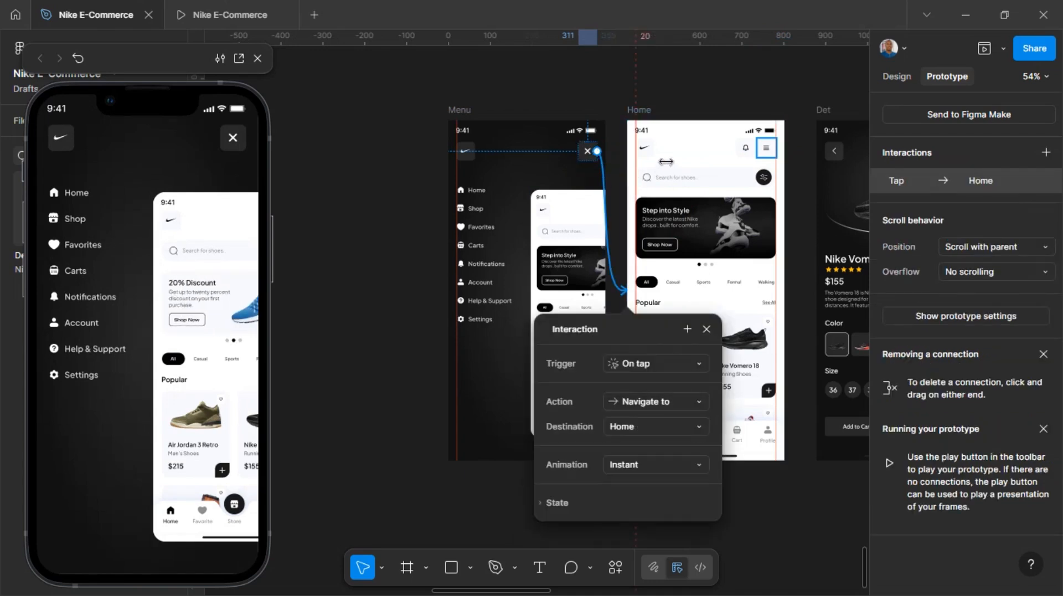
- Preview the Home frame and test opening and closing the menu repeatedly through its hamburger and close icons
left_click(644, 111)
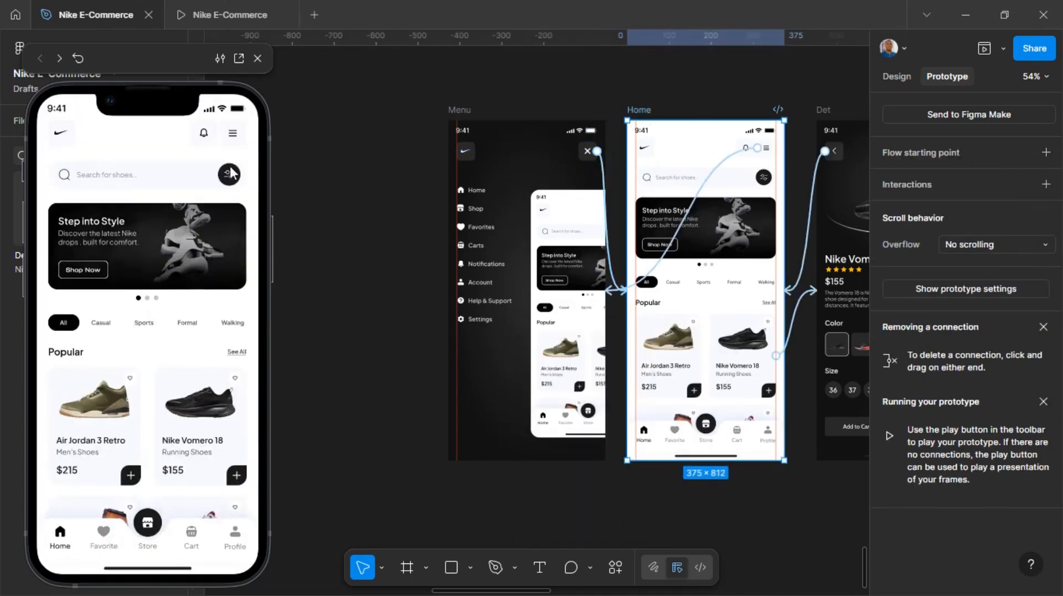
left_click(234, 135)
left_click(235, 137)
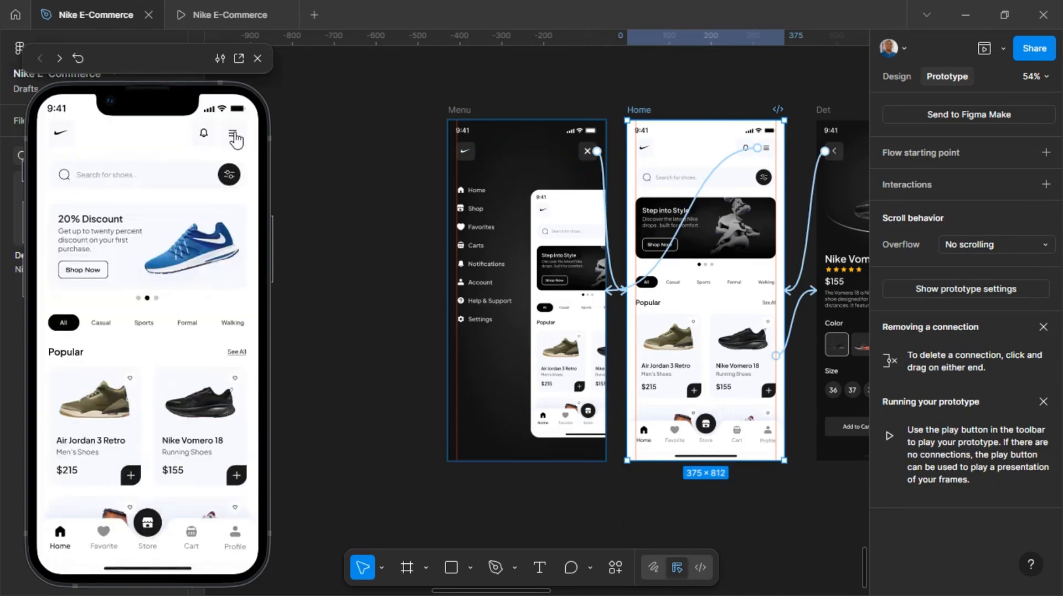
left_click(235, 138)
left_click(233, 135)
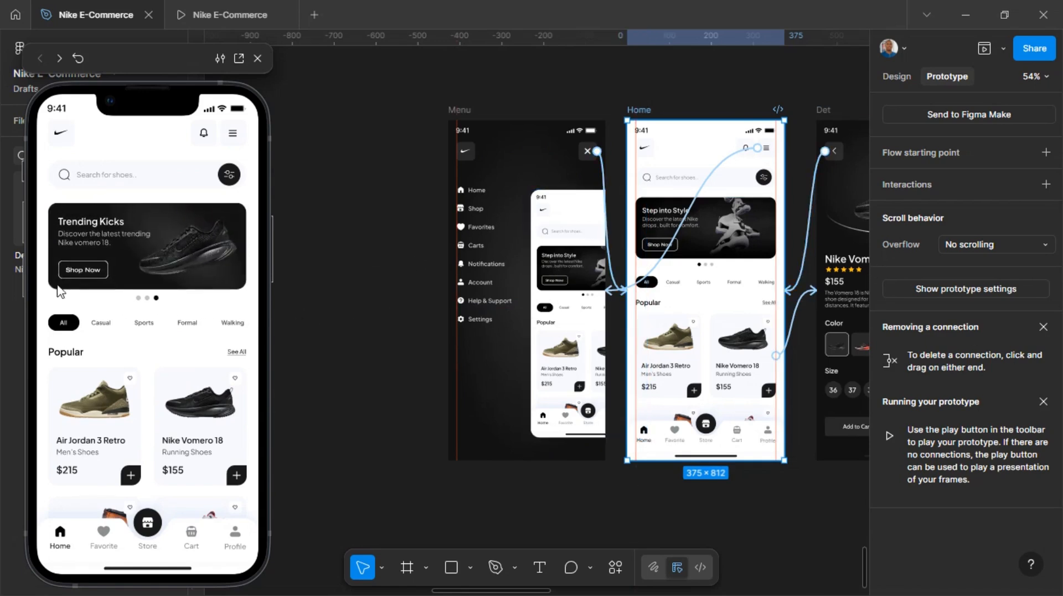
- Test opening the Nike Vomero 18 details screen from its product card in the inline preview
scroll(637, 255, "right", 5)
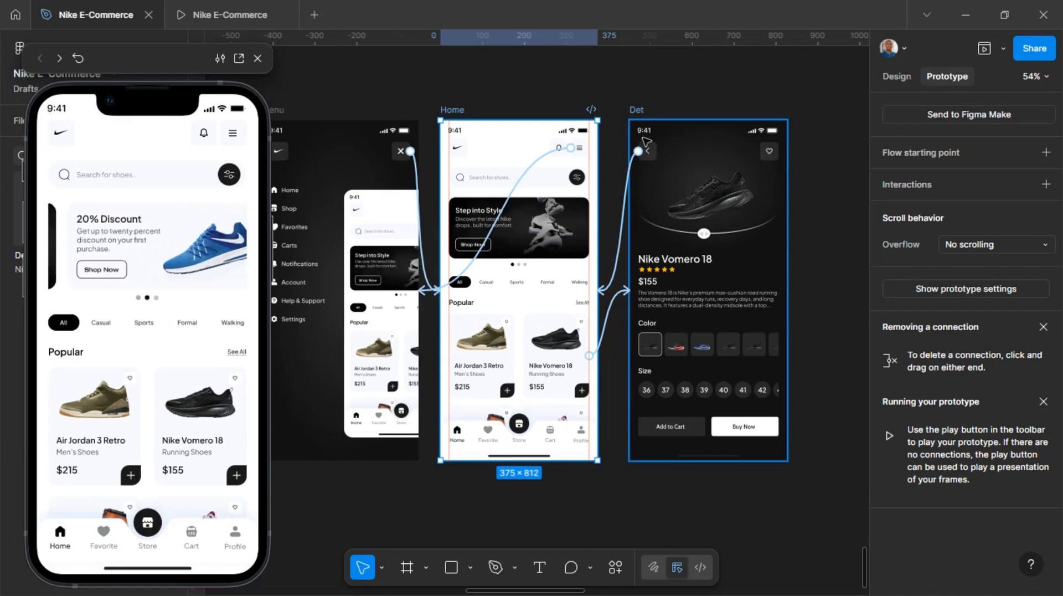
left_click(646, 64)
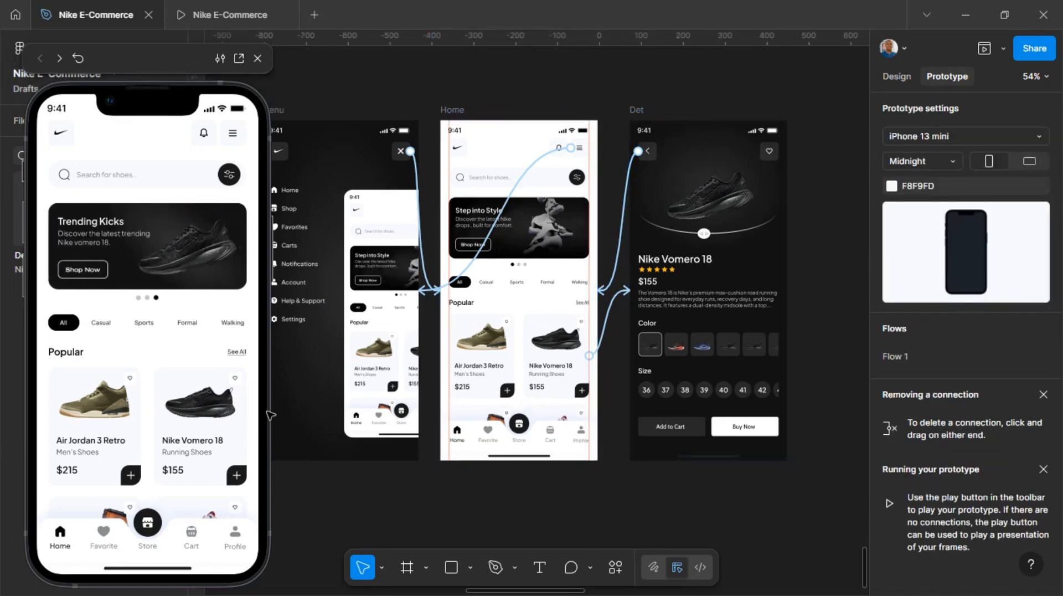
left_click(209, 413)
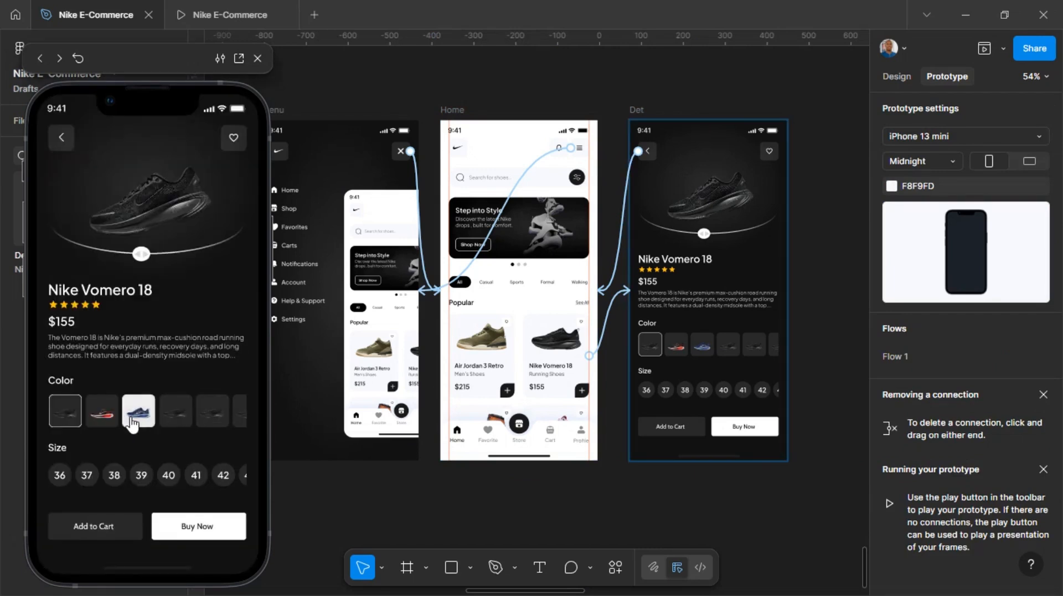